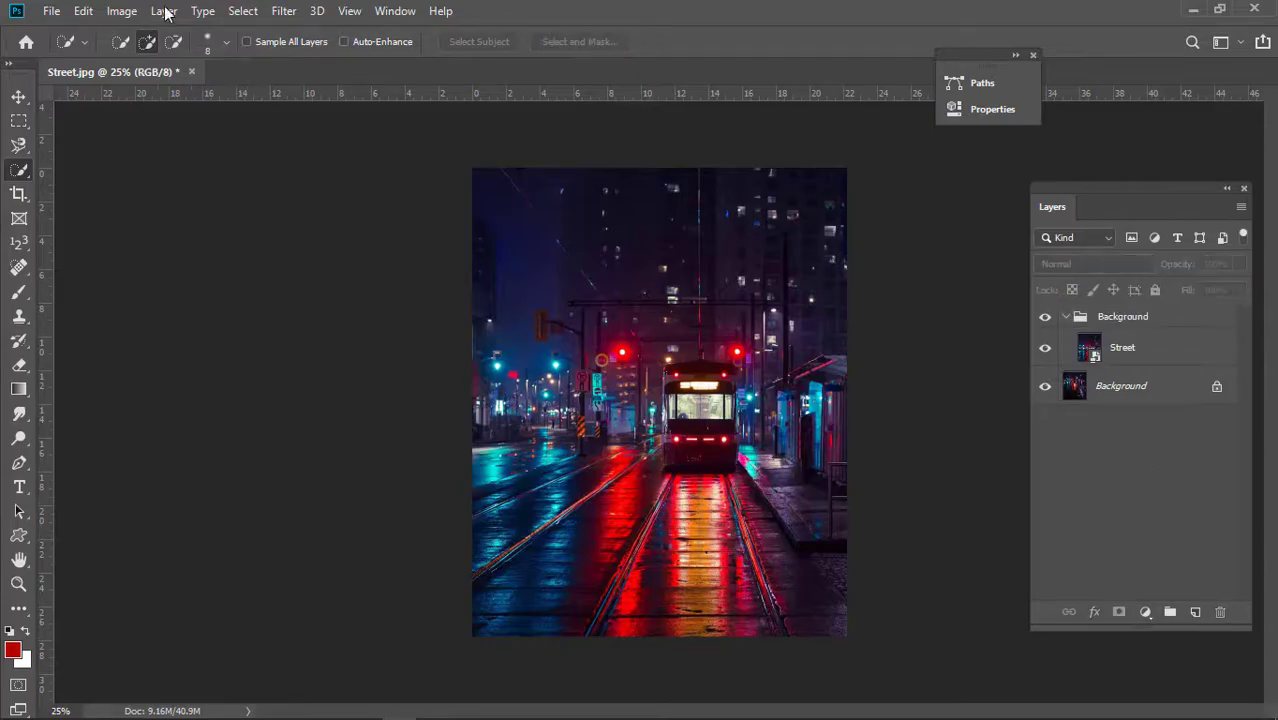
Open masked model.psd and Ribs.psd alongside the street document.
{"action": "left_click", "coordinate": [51, 11]}
{"action": "left_click", "coordinate": [68, 46]}
{"action": "left_click", "coordinate": [214, 148]}
{"action": "left_click", "coordinate": [516, 148], "text": "ctrl"}
{"action": "left_click", "coordinate": [1121, 687]}
Copy the masked model layer from masked model.psd into Street.jpg and scale it to stand at the canvas's lower edge.
{"action": "left_click", "coordinate": [404, 74]}
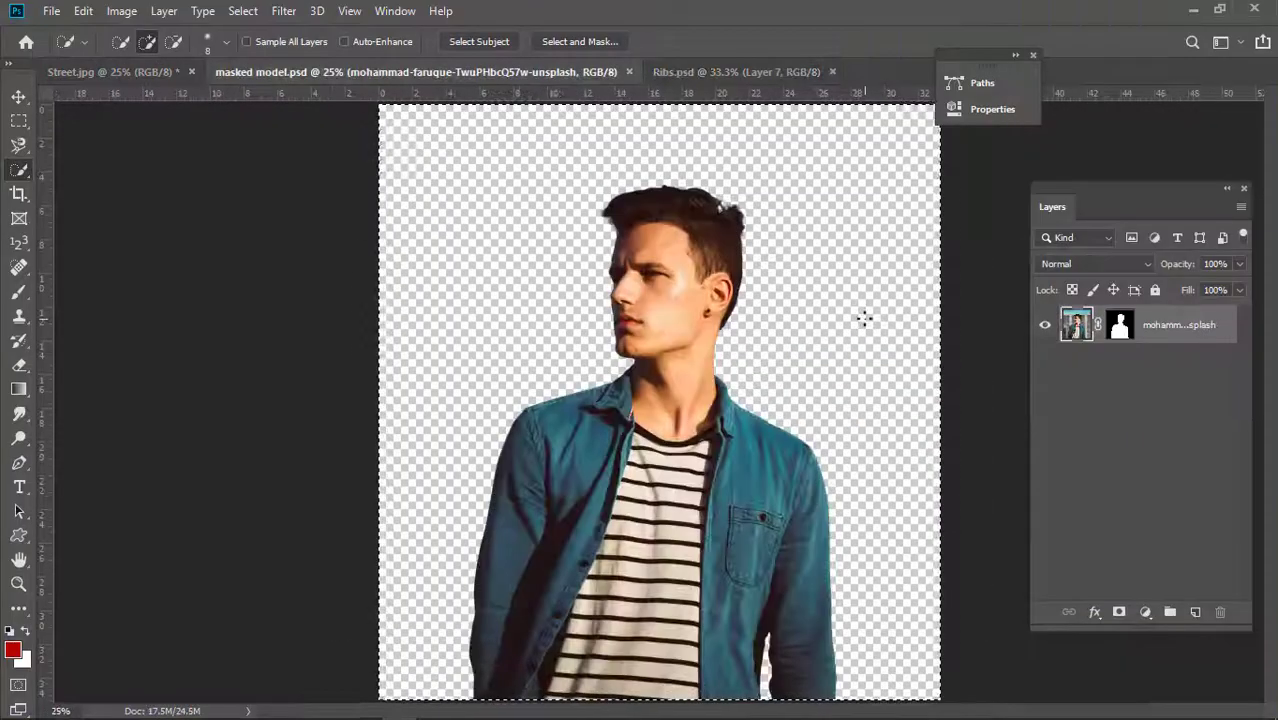
{"action": "left_click_drag", "start_coordinate": [1162, 328], "coordinate": [684, 373]}
{"action": "key", "text": "ctrl+t"}
{"action": "left_click_drag", "start_coordinate": [718, 328], "coordinate": [725, 495]}
{"action": "left_click_drag", "start_coordinate": [411, 178], "coordinate": [619, 450]}
{"action": "left_click_drag", "start_coordinate": [667, 510], "coordinate": [530, 241]}
{"action": "left_click_drag", "start_coordinate": [482, 408], "coordinate": [459, 408]}
{"action": "mouse_move", "coordinate": [604, 466]}
{"action": "left_mouse_down"}
{"action": "mouse_move", "coordinate": [628, 457]}
{"action": "mouse_move", "coordinate": [613, 456]}
{"action": "left_mouse_up"}
{"action": "left_click", "coordinate": [138, 11]}
{"action": "left_click", "coordinate": [140, 11]}
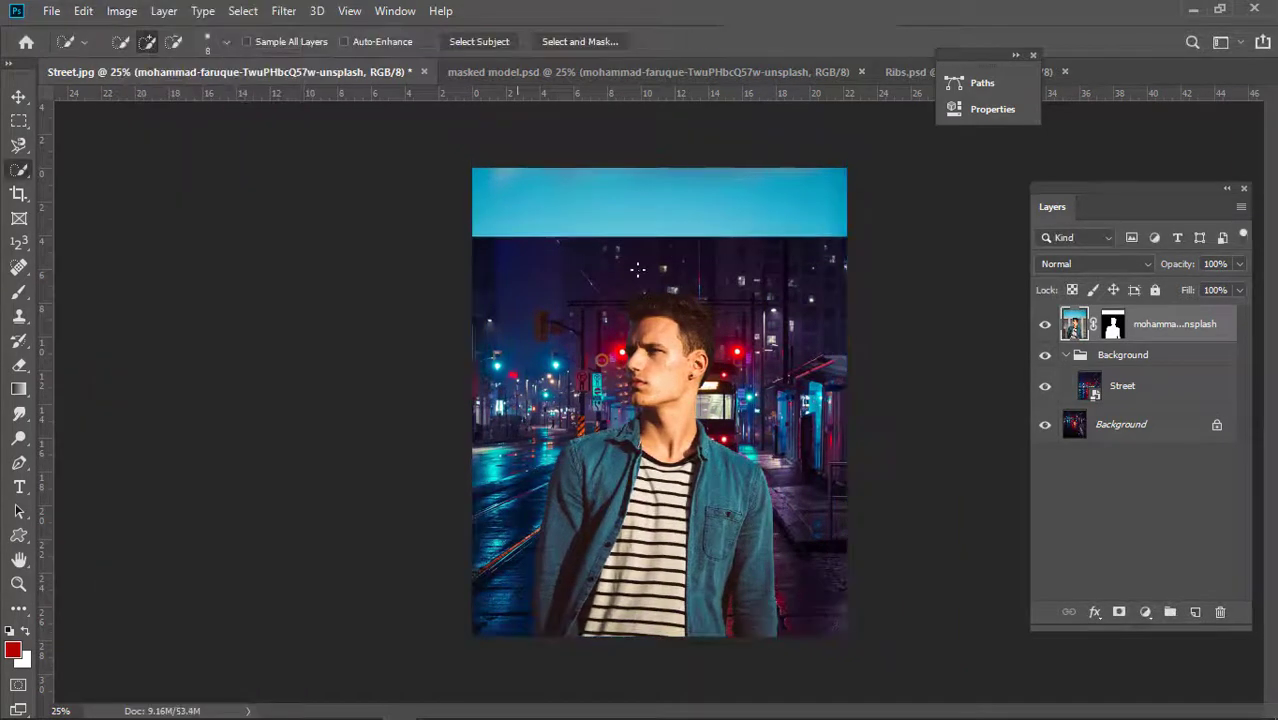
Flip the model layer horizontally.
{"action": "left_click", "coordinate": [83, 11]}
{"action": "mouse_move", "coordinate": [114, 514]}
{"action": "left_click", "coordinate": [398, 648]}
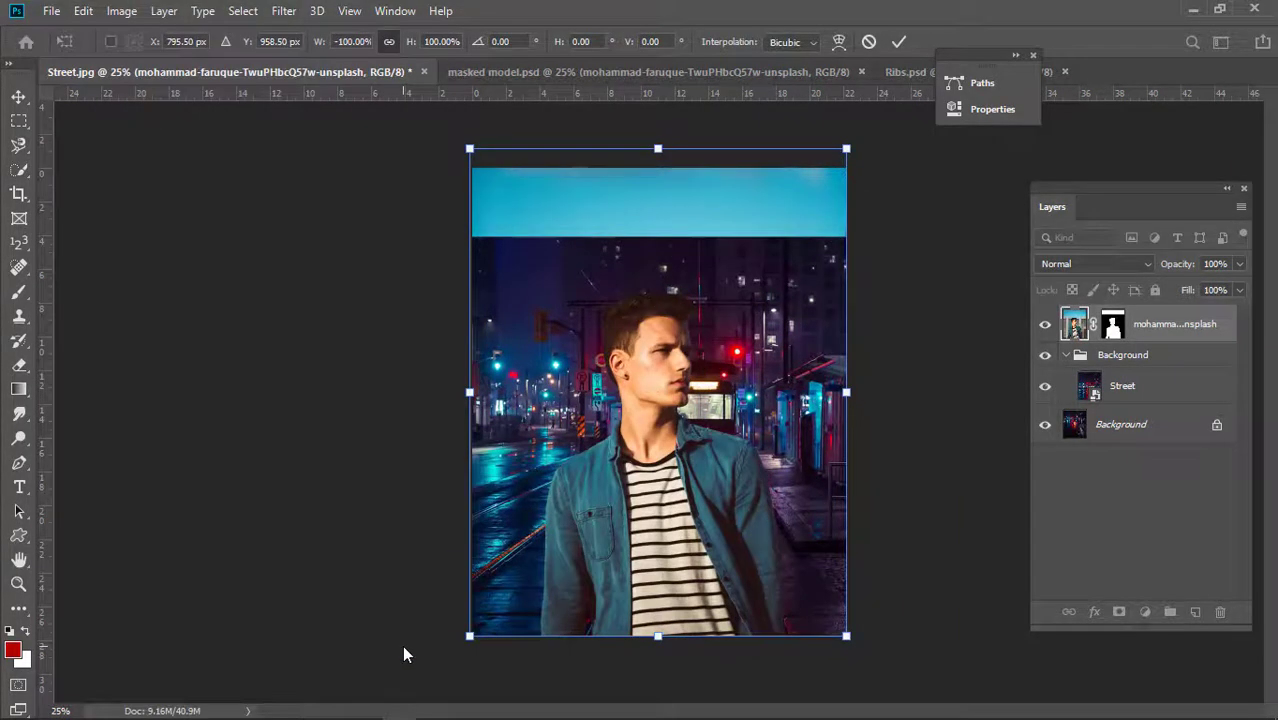
Select the leftover blue sky strip above the model, delete it from the model layer and clear the selection.
{"action": "left_click", "coordinate": [19, 121]}
{"action": "left_click_drag", "start_coordinate": [452, 152], "coordinate": [894, 268]}
{"action": "key", "text": "Delete"}
{"action": "key", "text": "ctrl+d"}
Start outlining the striped shirt with an unfilled Pen shape, tracing from the collar down the pocket-side jacket edge.
{"action": "scroll", "coordinate": [673, 505], "scroll_direction": "up", "scroll_amount": 3}
{"action": "scroll", "coordinate": [673, 505], "scroll_direction": "down", "scroll_amount": 3}
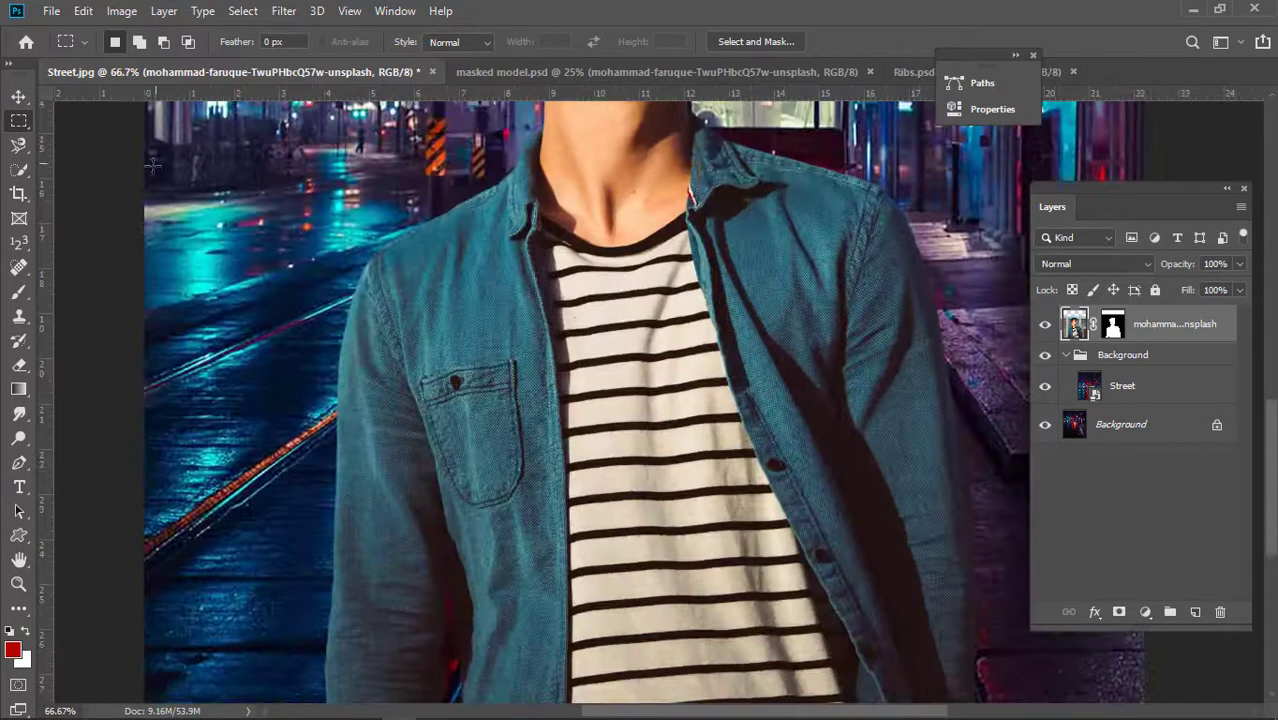
{"action": "key", "text": "p"}
{"action": "scroll", "coordinate": [550, 239], "scroll_direction": "up", "scroll_amount": 2}
{"action": "left_click", "coordinate": [518, 162]}
{"action": "left_click_drag", "start_coordinate": [518, 200], "coordinate": [517, 209]}
{"action": "left_click", "coordinate": [509, 223]}
{"action": "left_click", "coordinate": [210, 42]}
{"action": "left_click", "coordinate": [125, 77]}
{"action": "left_click_drag", "start_coordinate": [523, 293], "coordinate": [531, 317]}
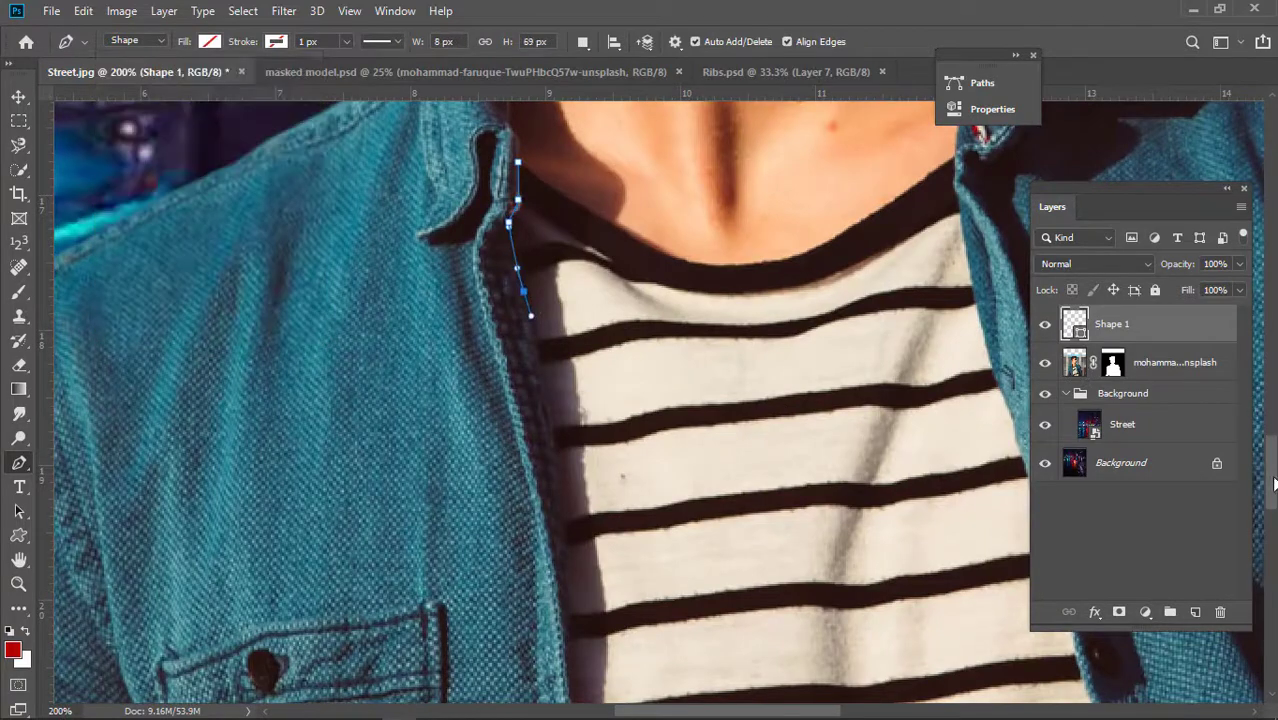
Continue the shirt outline down the pocket-side jacket edge to the bottom of the canvas.
{"action": "scroll", "coordinate": [535, 330], "scroll_direction": "down", "scroll_amount": 1}
{"action": "left_click_drag", "start_coordinate": [556, 392], "coordinate": [558, 404]}
{"action": "scroll", "coordinate": [571, 320], "scroll_direction": "down", "scroll_amount": 5}
{"action": "left_click", "coordinate": [570, 316]}
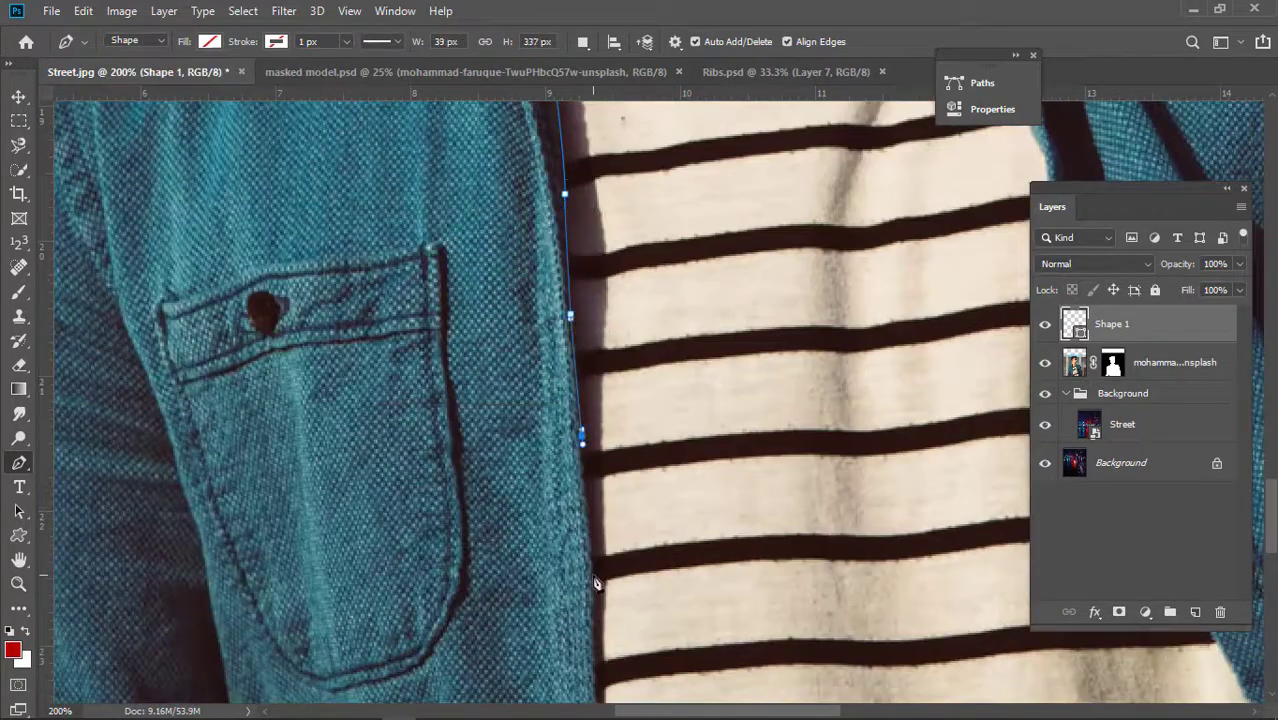
{"action": "scroll", "coordinate": [605, 535], "scroll_direction": "down", "scroll_amount": 5}
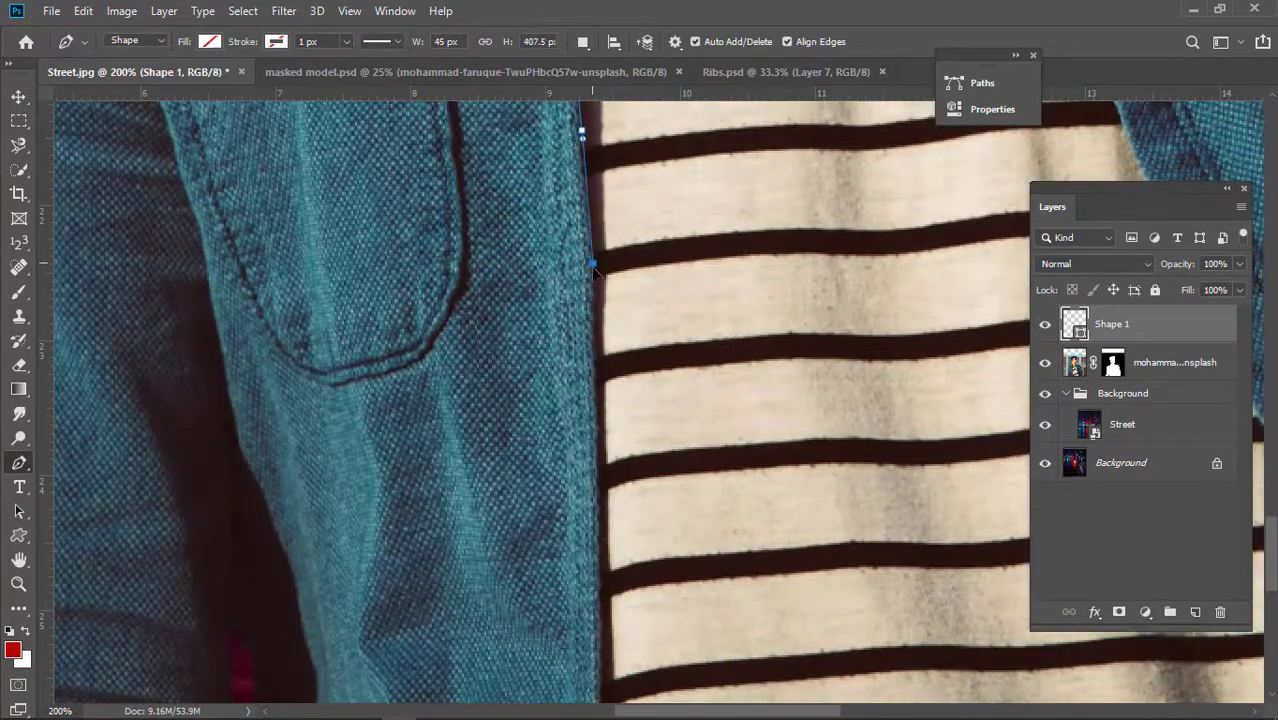
{"action": "scroll", "coordinate": [603, 522], "scroll_direction": "down", "scroll_amount": 5}
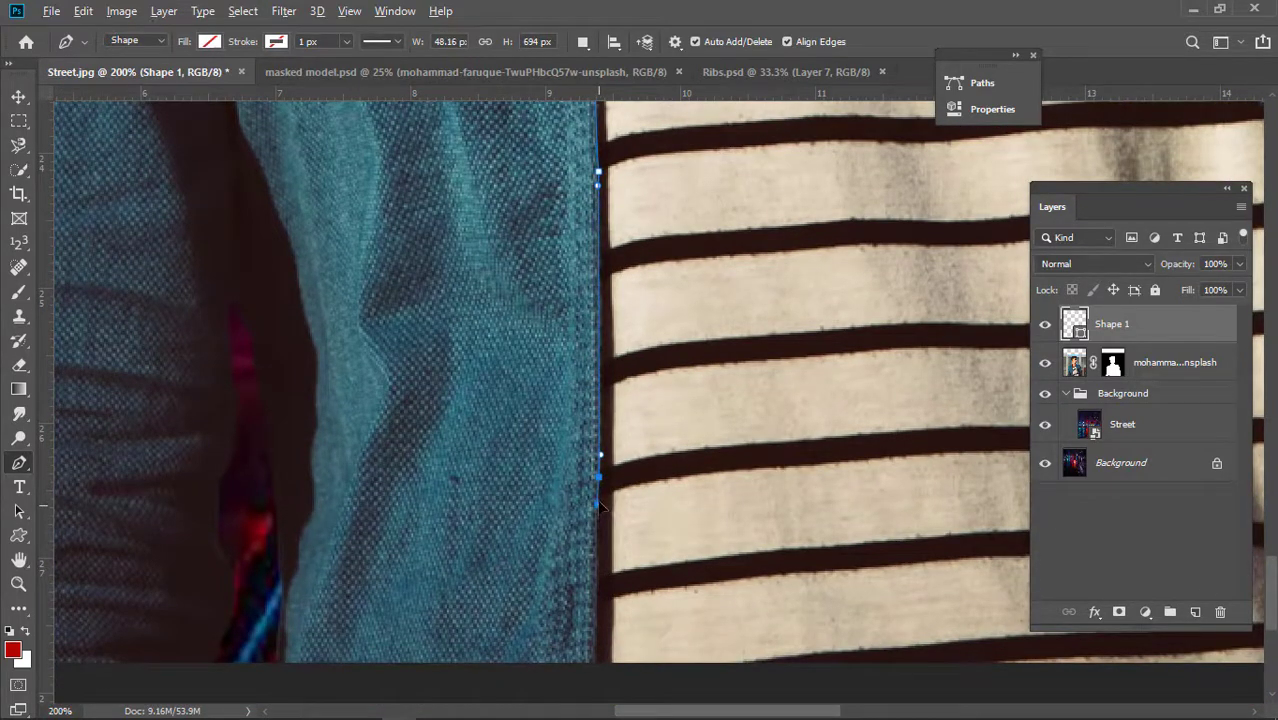
{"action": "scroll", "coordinate": [600, 507], "scroll_direction": "down", "scroll_amount": 3}
Run the shirt outline below the canvas edge across to the buttoned side of the jacket.
{"action": "left_click", "coordinate": [597, 459]}
{"action": "left_click", "coordinate": [634, 482]}
{"action": "left_click", "coordinate": [737, 508]}
{"action": "left_click", "coordinate": [854, 531]}
{"action": "left_click_drag", "start_coordinate": [762, 711], "coordinate": [940, 711]}
{"action": "left_click", "coordinate": [526, 494]}
{"action": "left_click", "coordinate": [528, 463]}
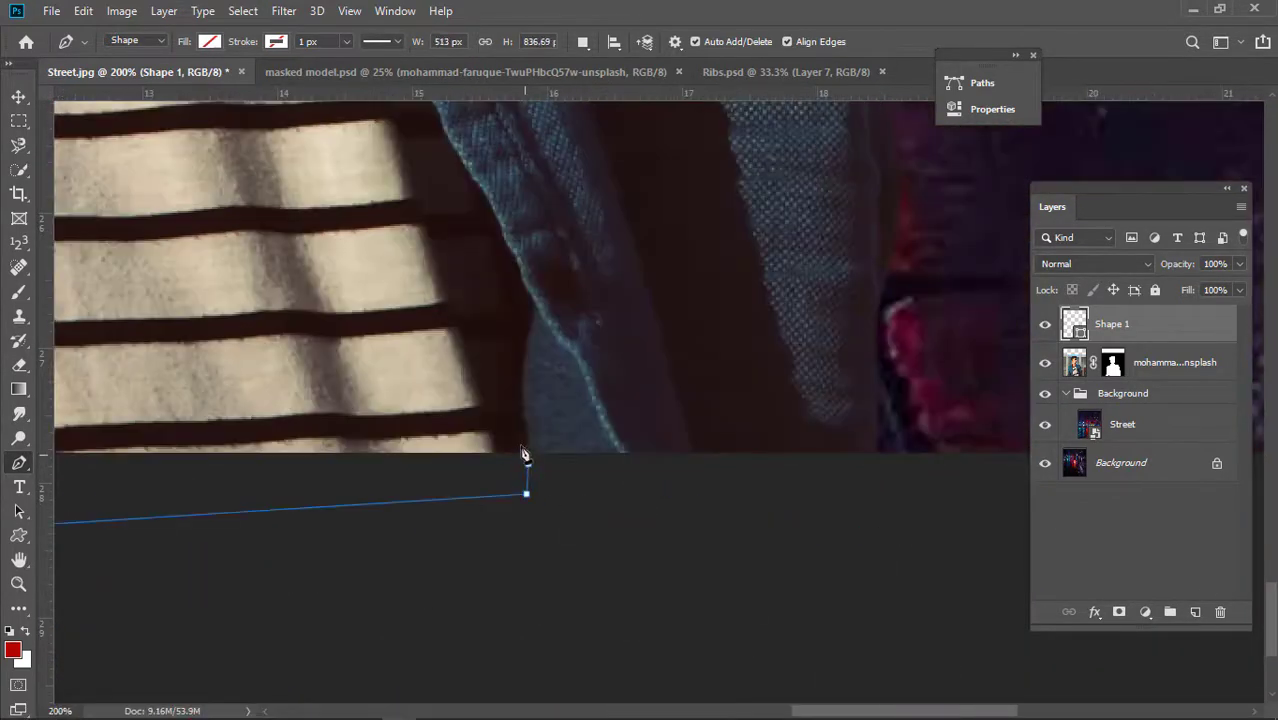
Trace the shirt outline up along the buttoned jacket edge to the collar.
{"action": "scroll", "coordinate": [425, 405], "scroll_direction": "up", "scroll_amount": 5}
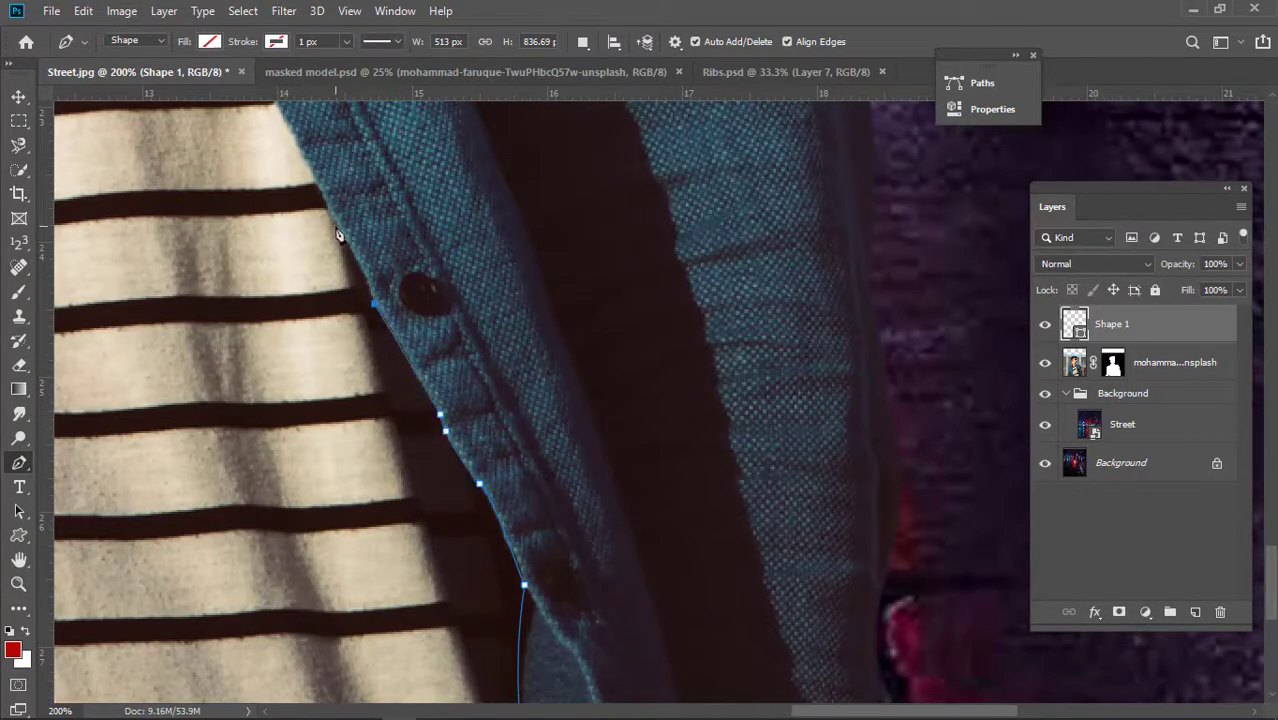
{"action": "scroll", "coordinate": [307, 172], "scroll_direction": "up", "scroll_amount": 7}
{"action": "left_click_drag", "start_coordinate": [961, 712], "coordinate": [910, 712]}
{"action": "scroll", "coordinate": [636, 483], "scroll_direction": "down", "scroll_amount": 3}
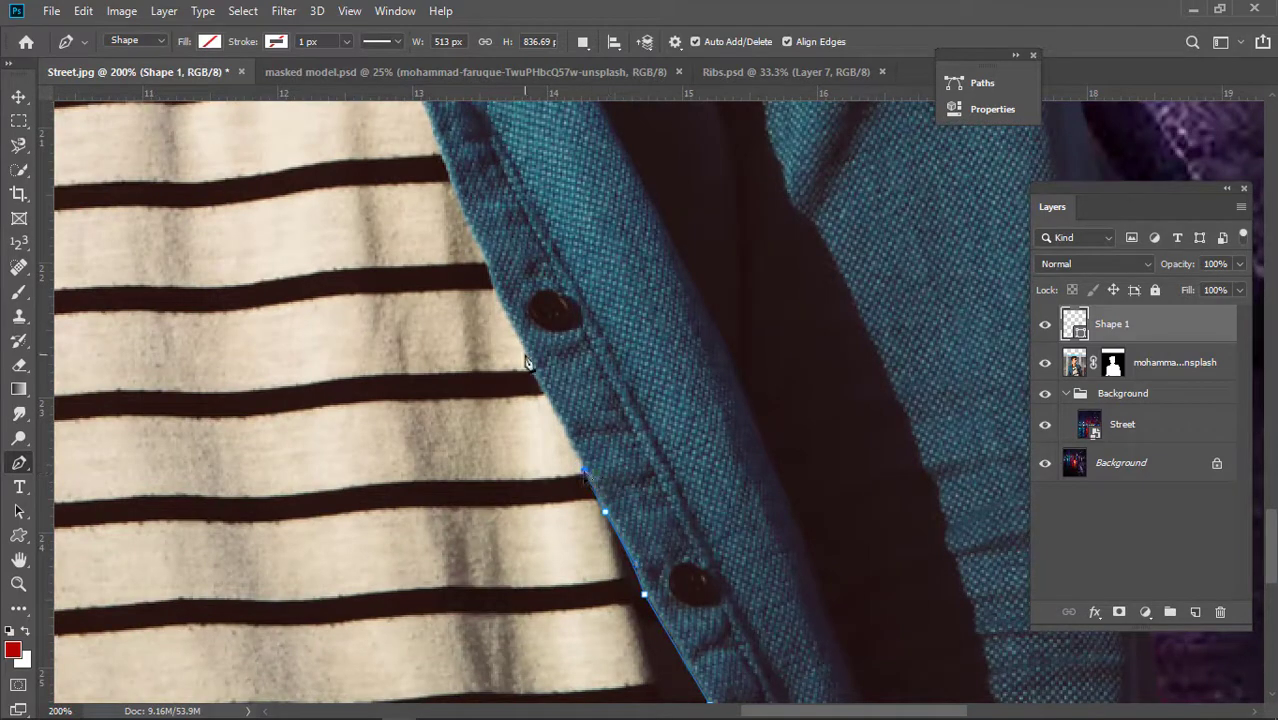
{"action": "scroll", "coordinate": [508, 325], "scroll_direction": "up", "scroll_amount": 5}
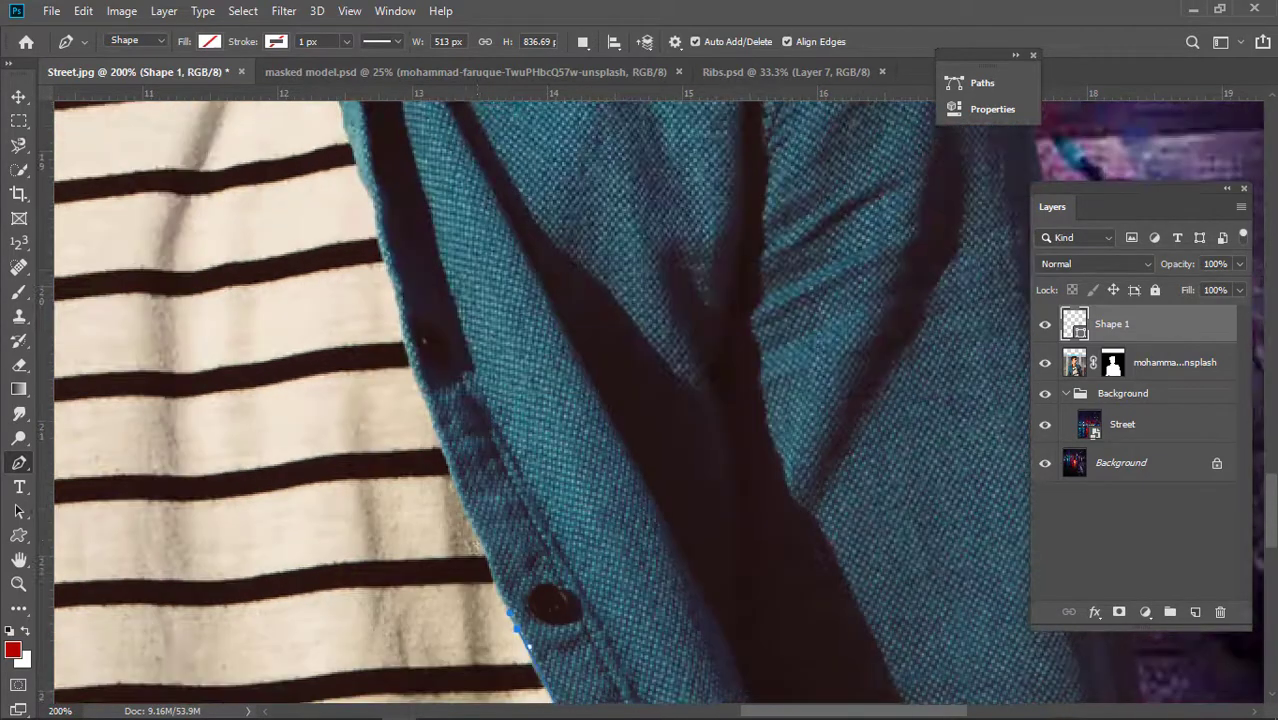
{"action": "scroll", "coordinate": [460, 540], "scroll_direction": "right", "scroll_amount": 1}
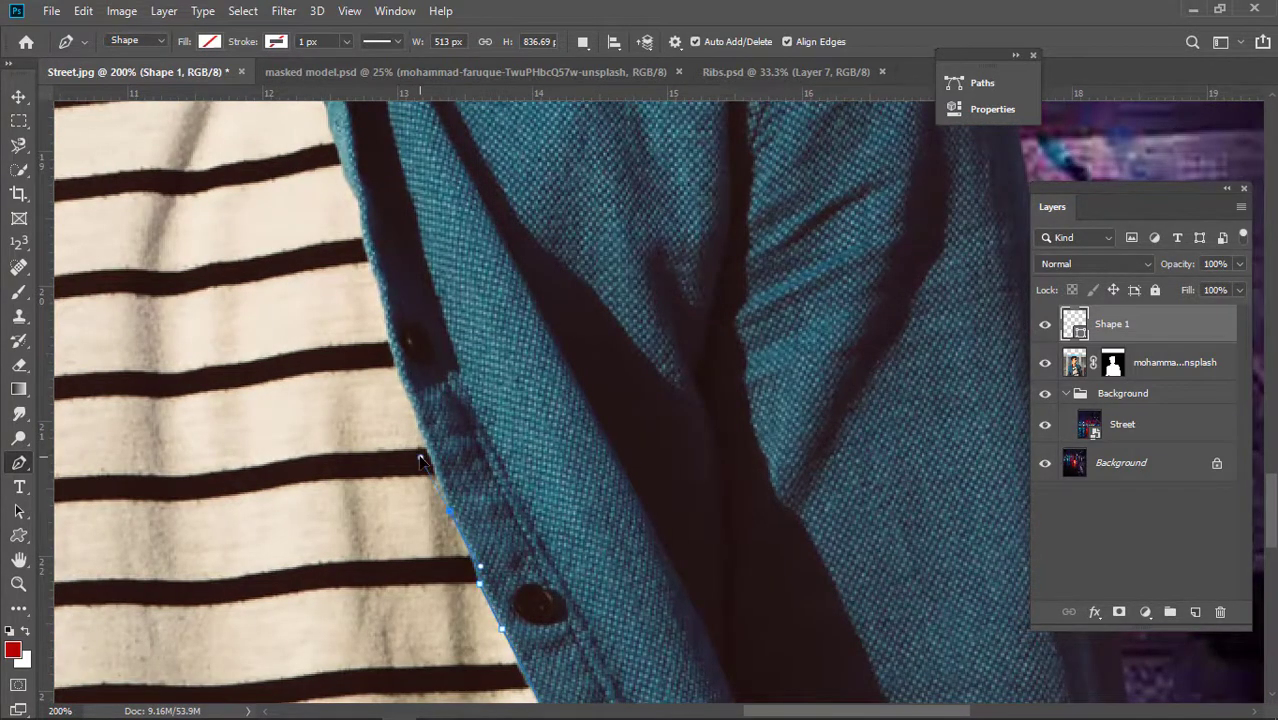
{"action": "scroll", "coordinate": [420, 460], "scroll_direction": "right", "scroll_amount": 1}
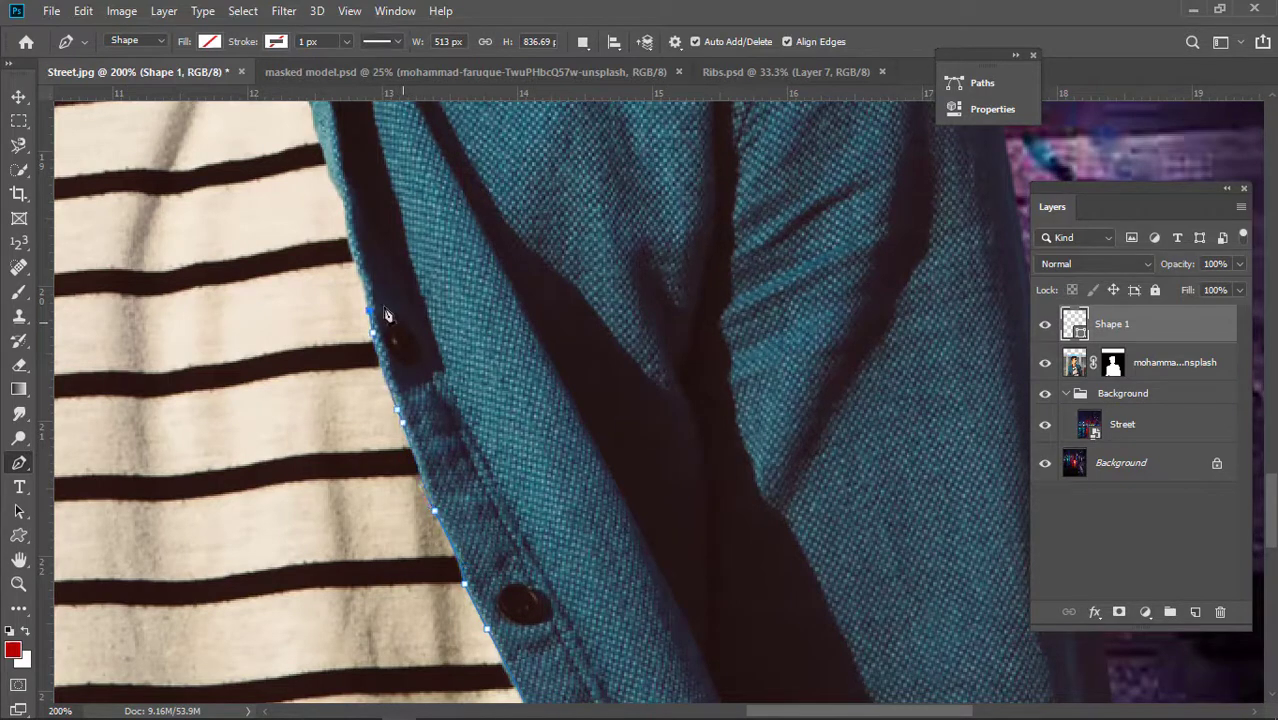
{"action": "scroll", "coordinate": [310, 425], "scroll_direction": "up", "scroll_amount": 4}
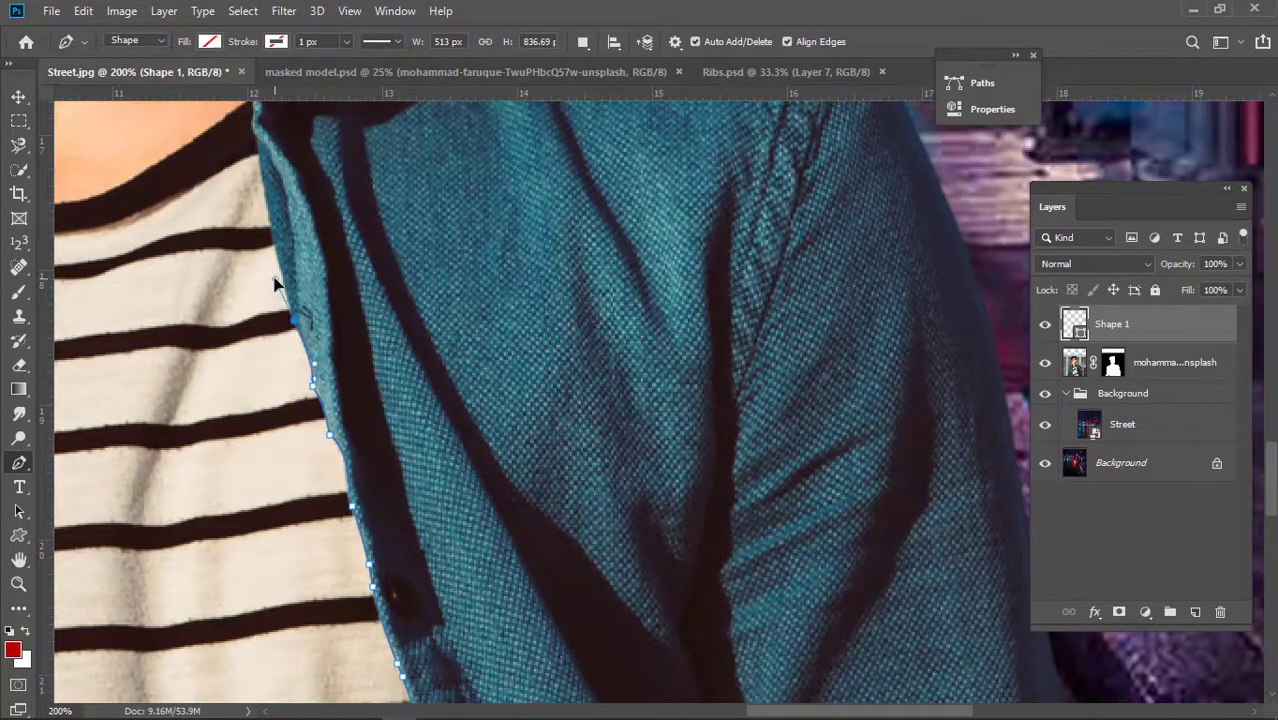
{"action": "scroll", "coordinate": [263, 146], "scroll_direction": "up", "scroll_amount": 6}
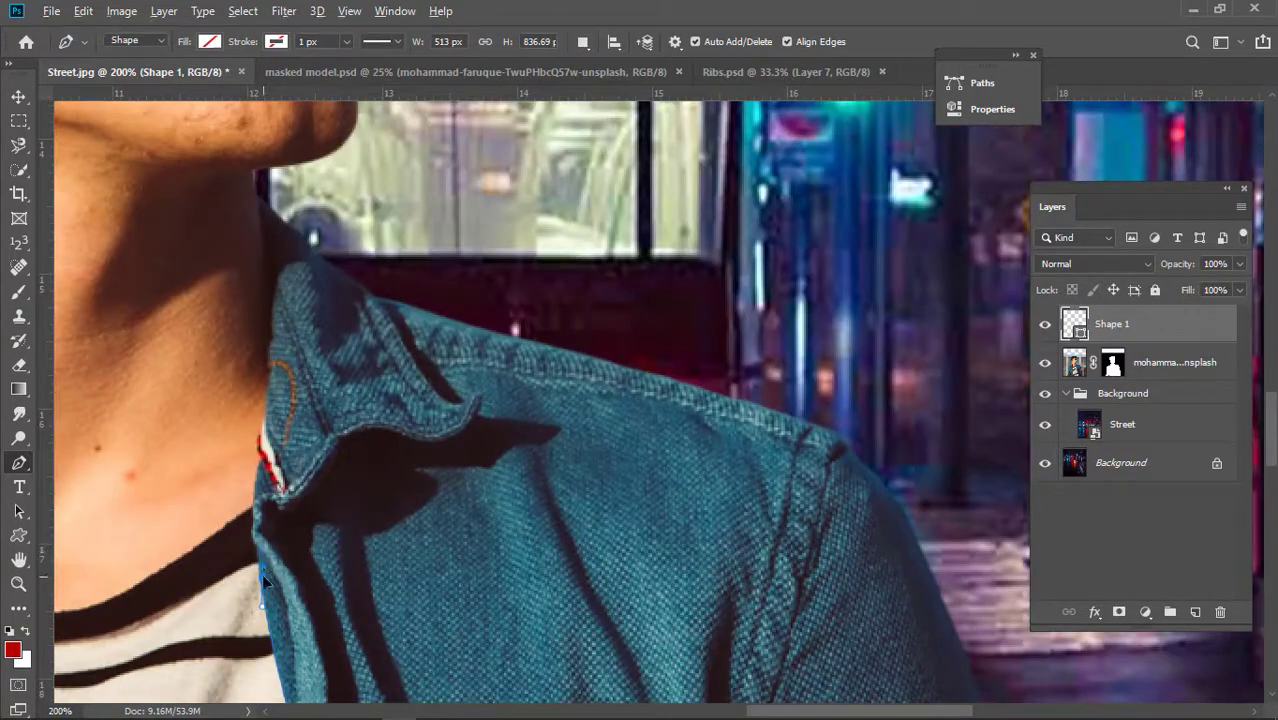
Complete the shirt outline along the neckline and convert the path into a selection.
{"action": "scroll", "coordinate": [257, 516], "scroll_direction": "left", "scroll_amount": 5}
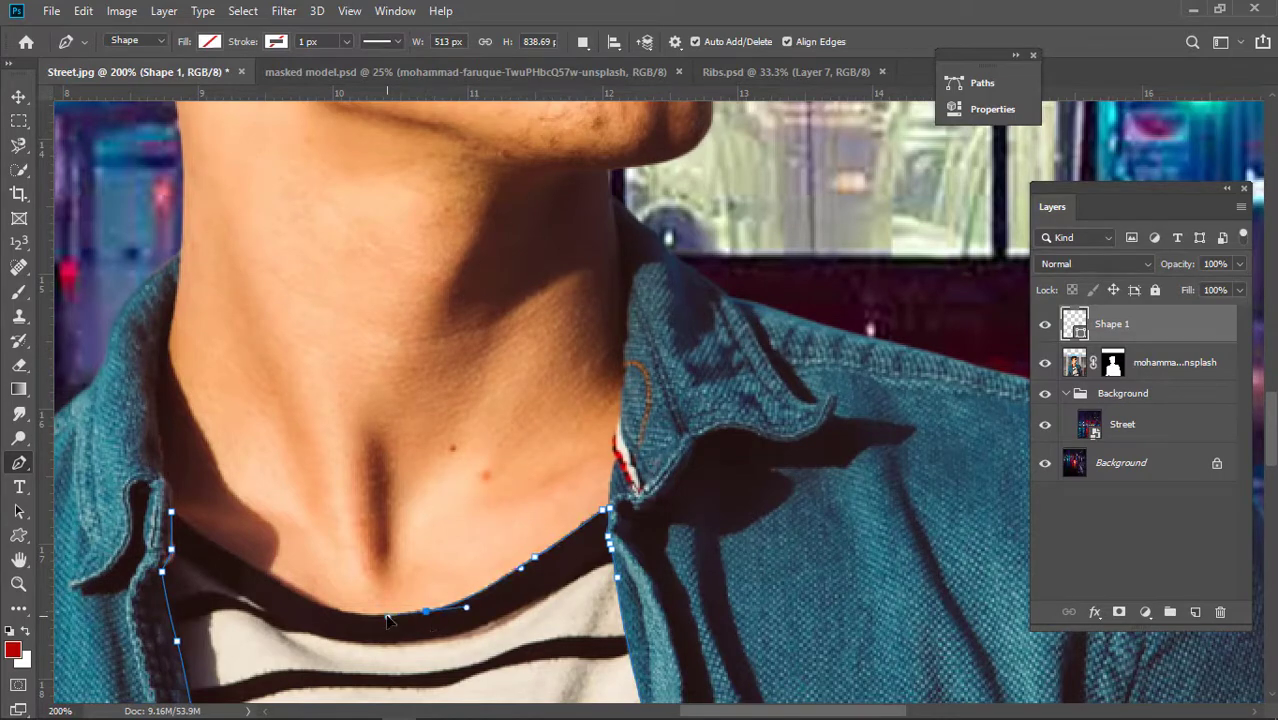
{"action": "right_click", "coordinate": [541, 612]}
{"action": "left_click", "coordinate": [608, 408]}
{"action": "key", "text": "Return"}
Delete the shape layer used for the shirt outline while keeping the selection.
{"action": "scroll", "coordinate": [614, 412], "scroll_direction": "down", "scroll_amount": 3}
{"action": "right_click", "coordinate": [1143, 333]}
{"action": "left_click", "coordinate": [930, 117]}
{"action": "key", "text": "Return"}
{"action": "scroll", "coordinate": [640, 400], "scroll_direction": "down", "scroll_amount": 2}
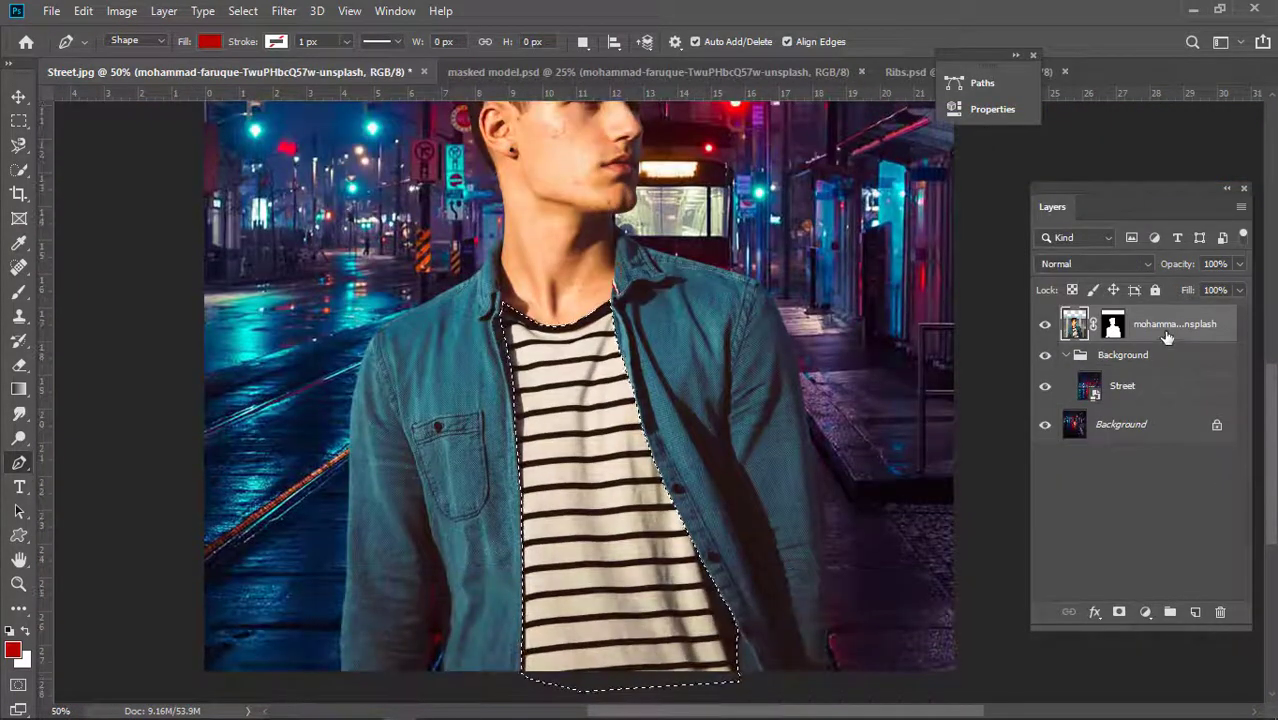
Save the shirt selection as a new channel.
{"action": "right_click", "coordinate": [575, 371]}
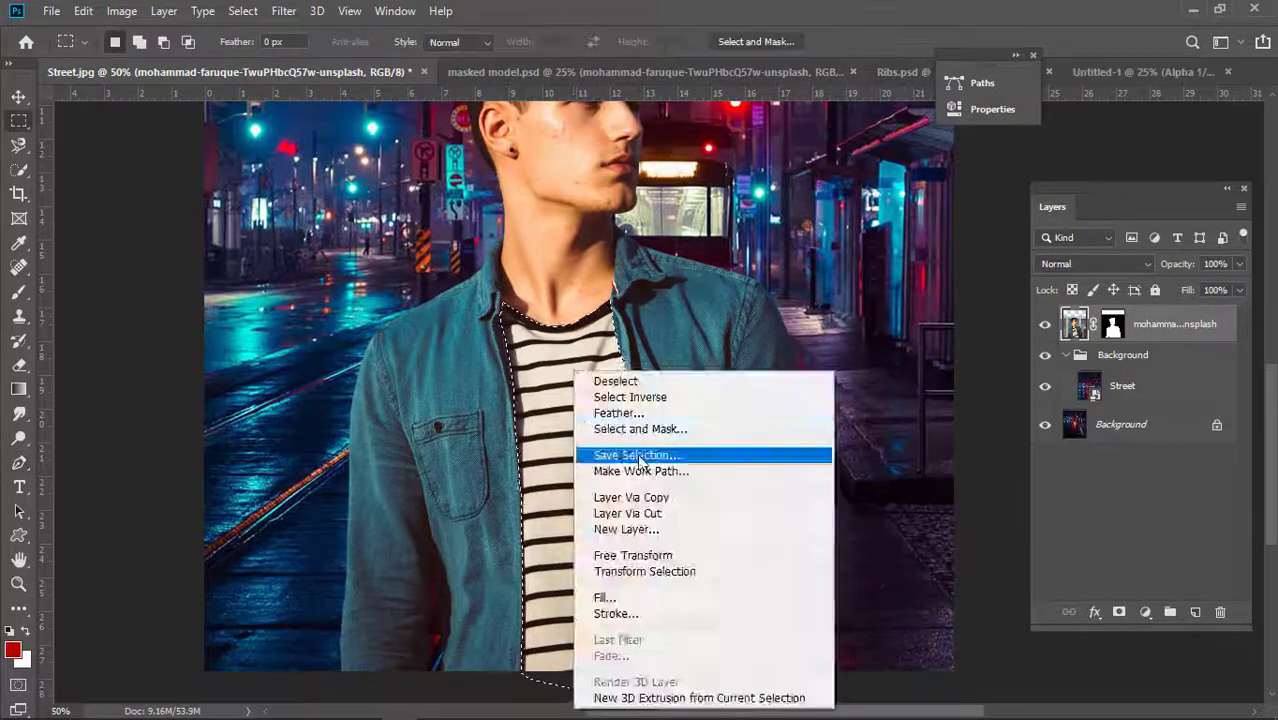
{"action": "left_click", "coordinate": [639, 456]}
{"action": "left_click", "coordinate": [810, 178]}
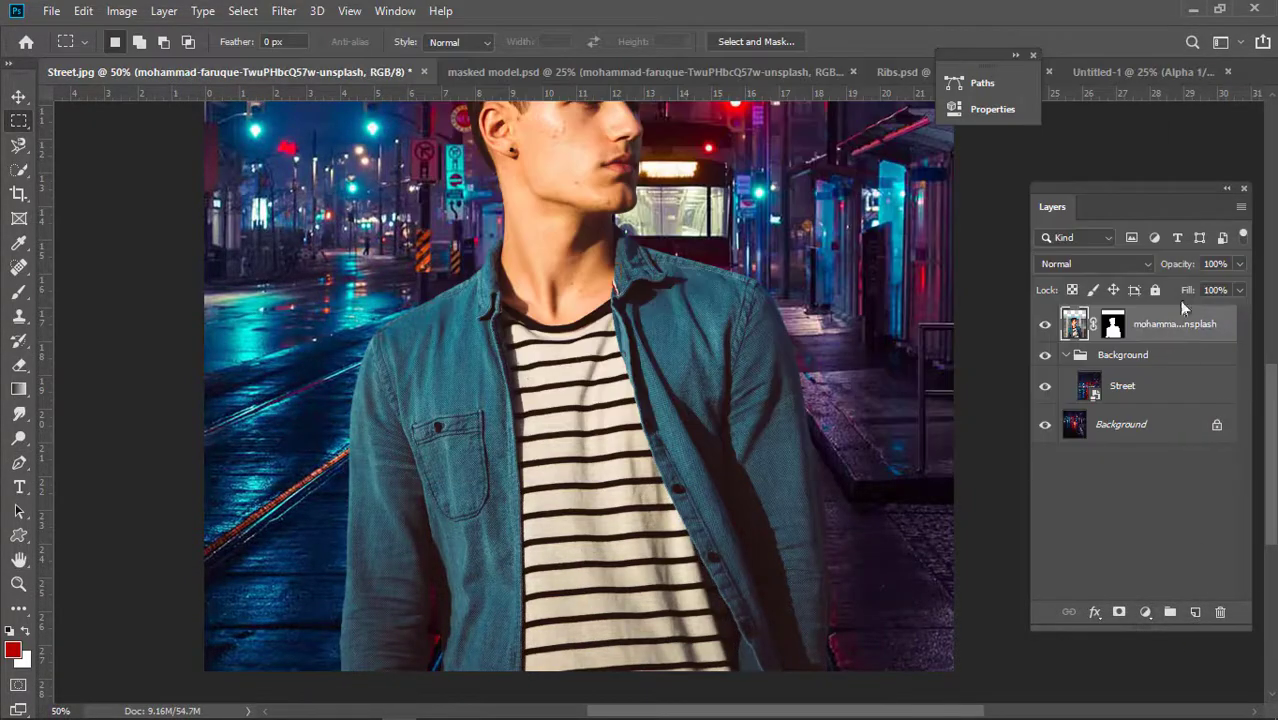
Duplicate the model layer and convert the copy to a smart object.
{"action": "key", "text": "ctrl+j"}
{"action": "right_click", "coordinate": [1137, 332]}
{"action": "left_click", "coordinate": [1003, 267]}
Load the Alpha 1 selection and add a Color Lookup adjustment for the shirt above the original model layer.
{"action": "right_click", "coordinate": [586, 390]}
{"action": "left_click", "coordinate": [627, 305]}
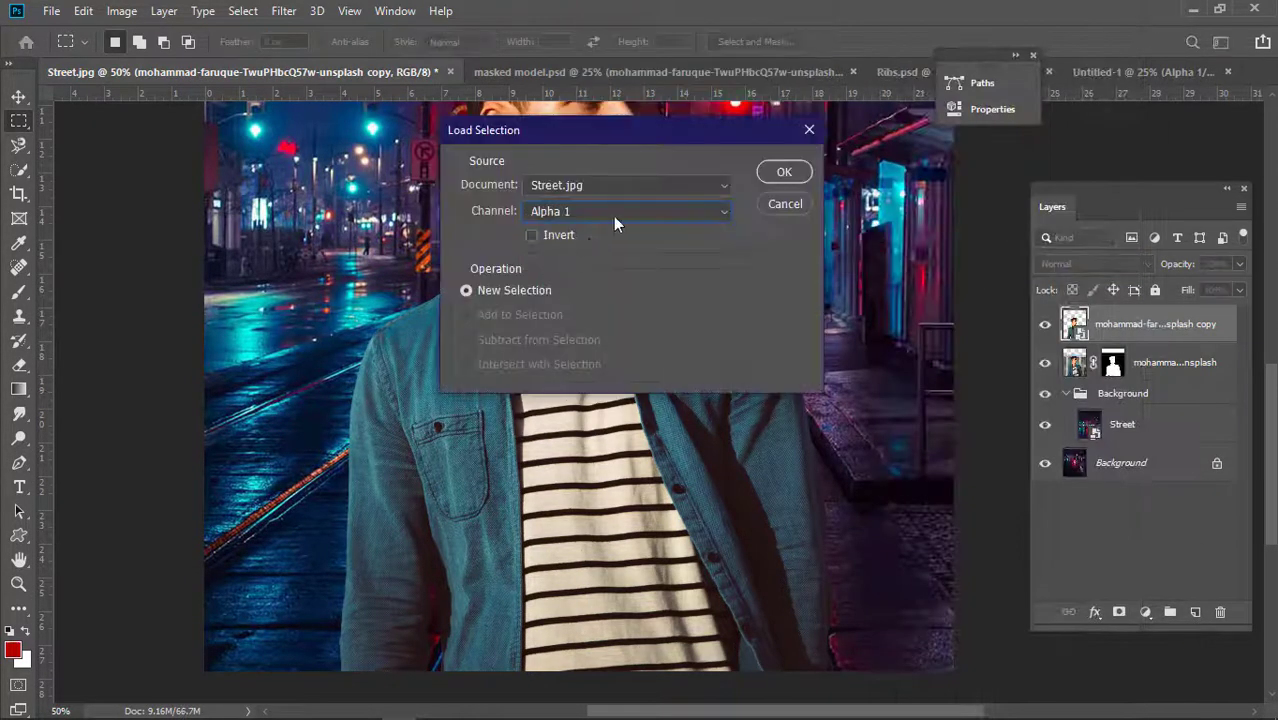
{"action": "left_click", "coordinate": [788, 171]}
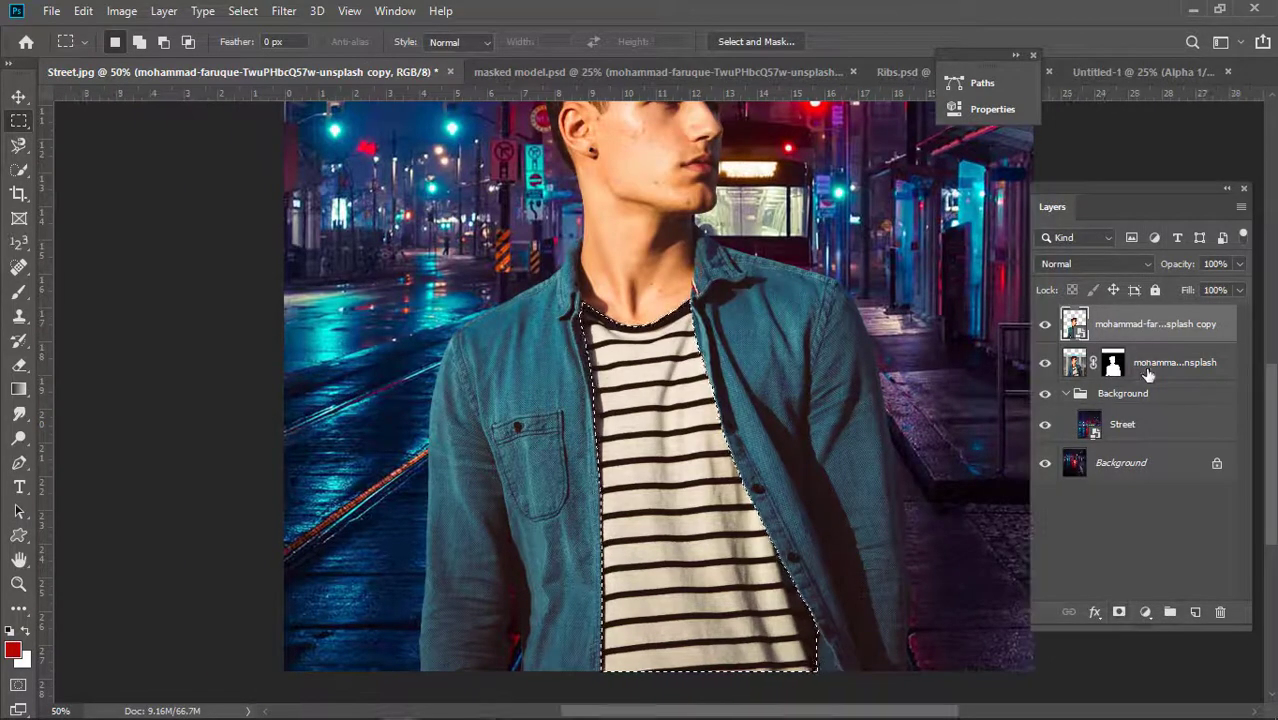
{"action": "left_click", "coordinate": [1147, 362]}
{"action": "left_click", "coordinate": [1146, 611]}
{"action": "left_click", "coordinate": [1170, 516]}
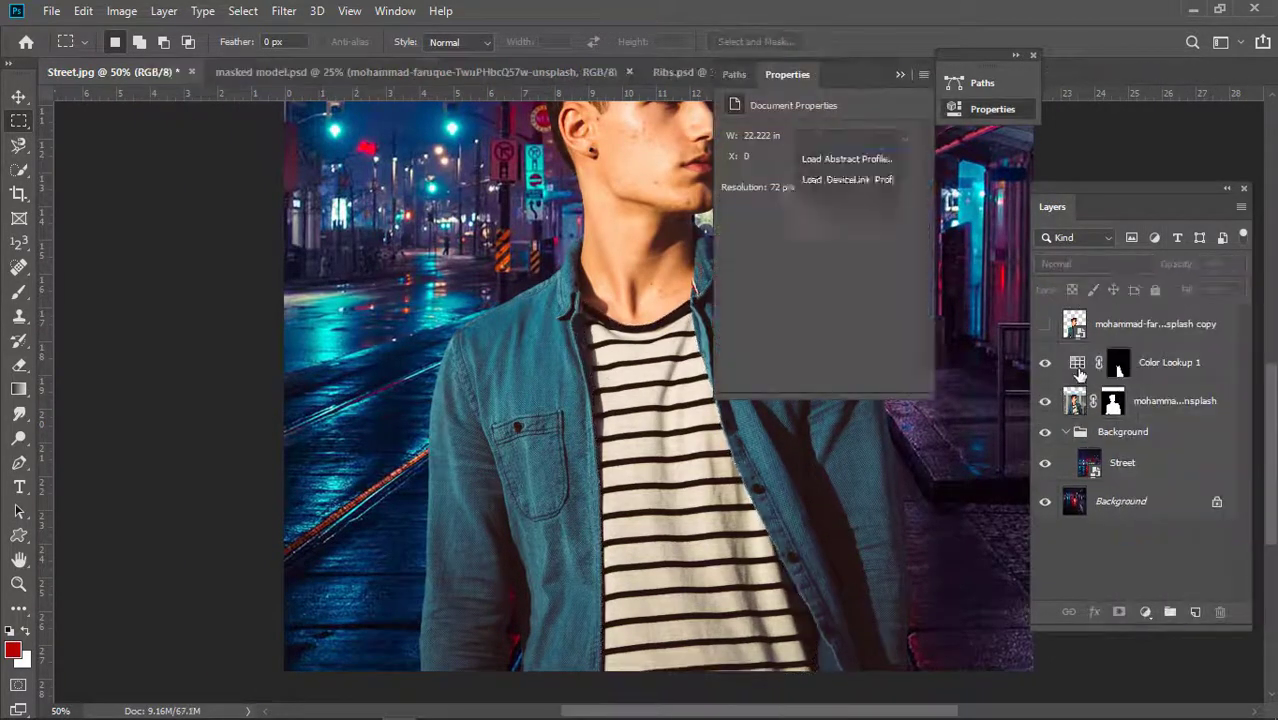
Clip the Color Lookup adjustment to the model layer.
{"action": "left_click", "coordinate": [880, 139]}
{"action": "left_click", "coordinate": [868, 262]}
{"action": "right_click", "coordinate": [1150, 362]}
{"action": "left_click", "coordinate": [1010, 325]}
Compare 3DLUT looks such as EdgyAmber.3DL on the shirt and set the Color Lookup to NightFromDay.CUBE.
{"action": "left_click", "coordinate": [887, 138]}
{"action": "left_click", "coordinate": [888, 180]}
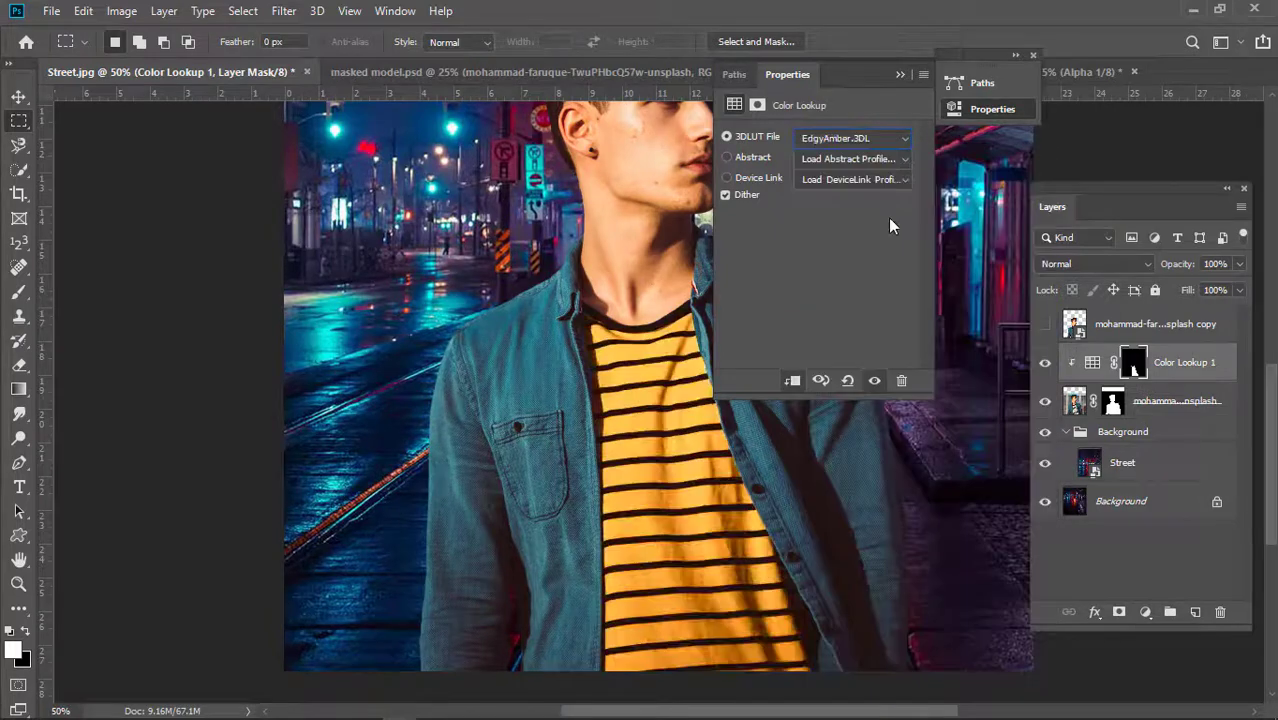
{"action": "left_click", "coordinate": [855, 138]}
{"action": "left_click", "coordinate": [856, 420]}
{"action": "left_click", "coordinate": [855, 138]}
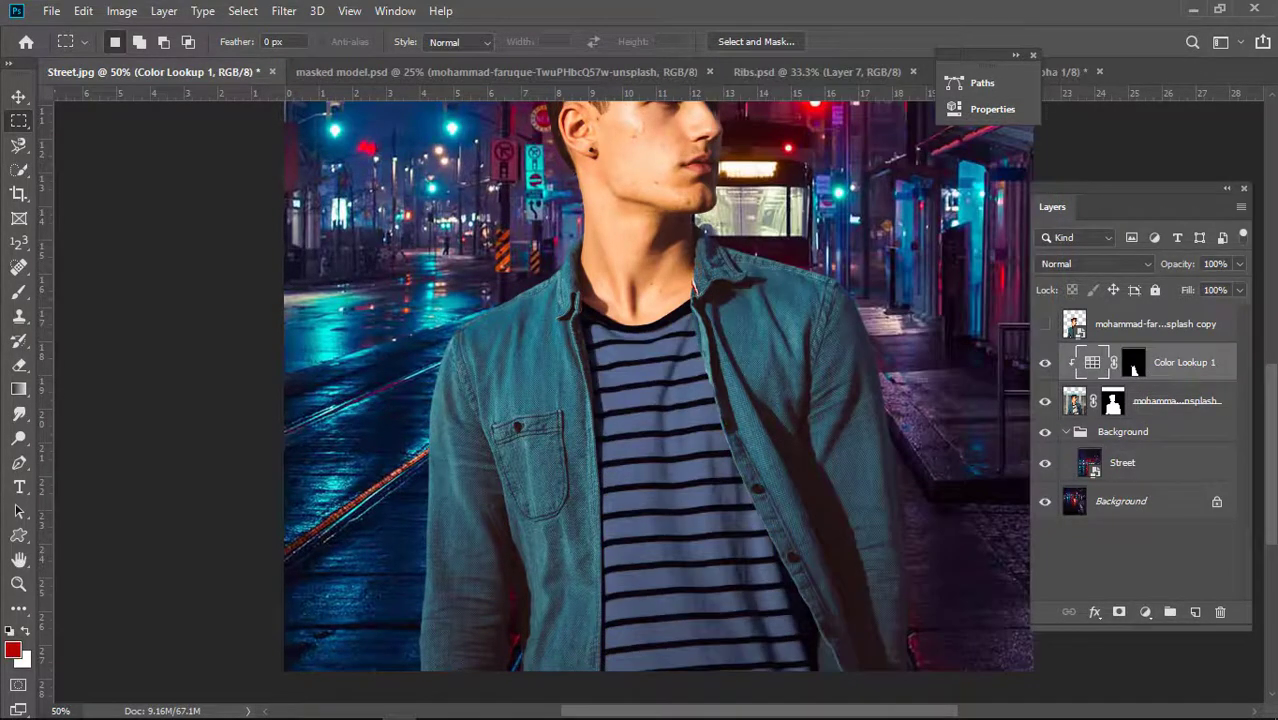
Try a colorized Hue/Saturation adjustment clipped above the Color Lookup.
{"action": "left_click", "coordinate": [1146, 611]}
{"action": "left_click", "coordinate": [1170, 460]}
{"action": "left_click", "coordinate": [821, 305]}
{"action": "right_click", "coordinate": [1180, 362]}
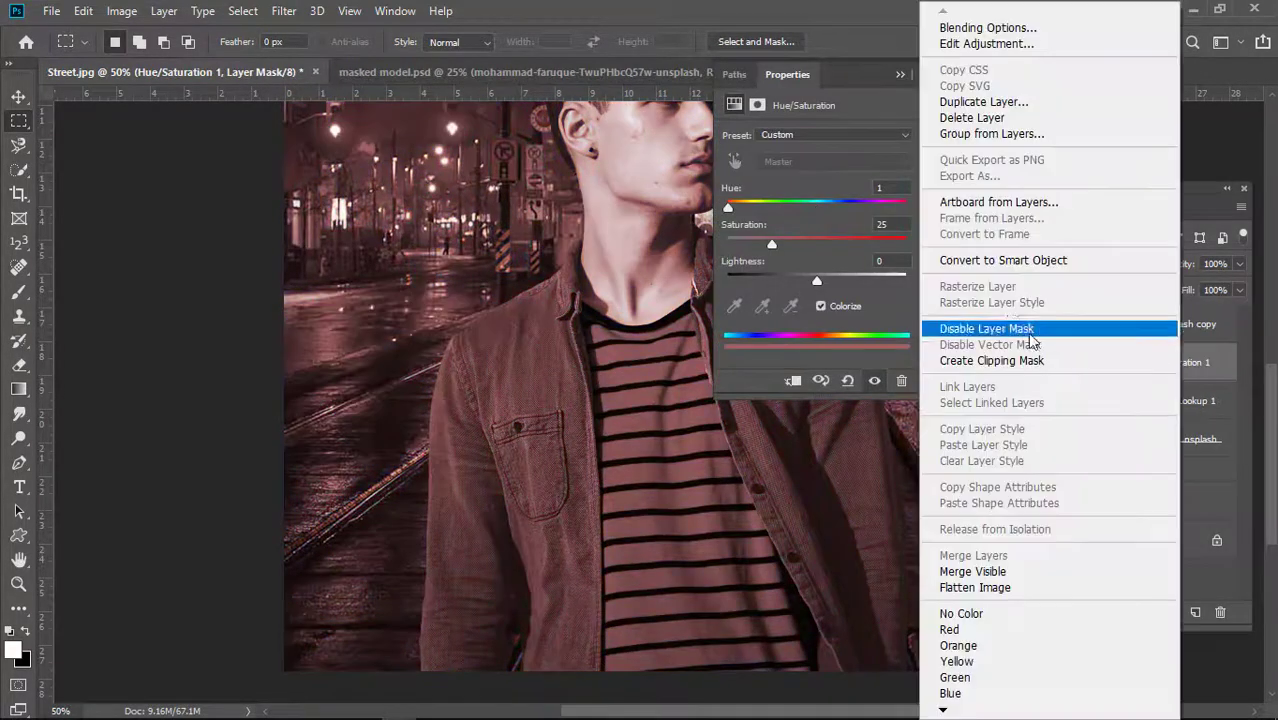
{"action": "left_click", "coordinate": [1085, 357]}
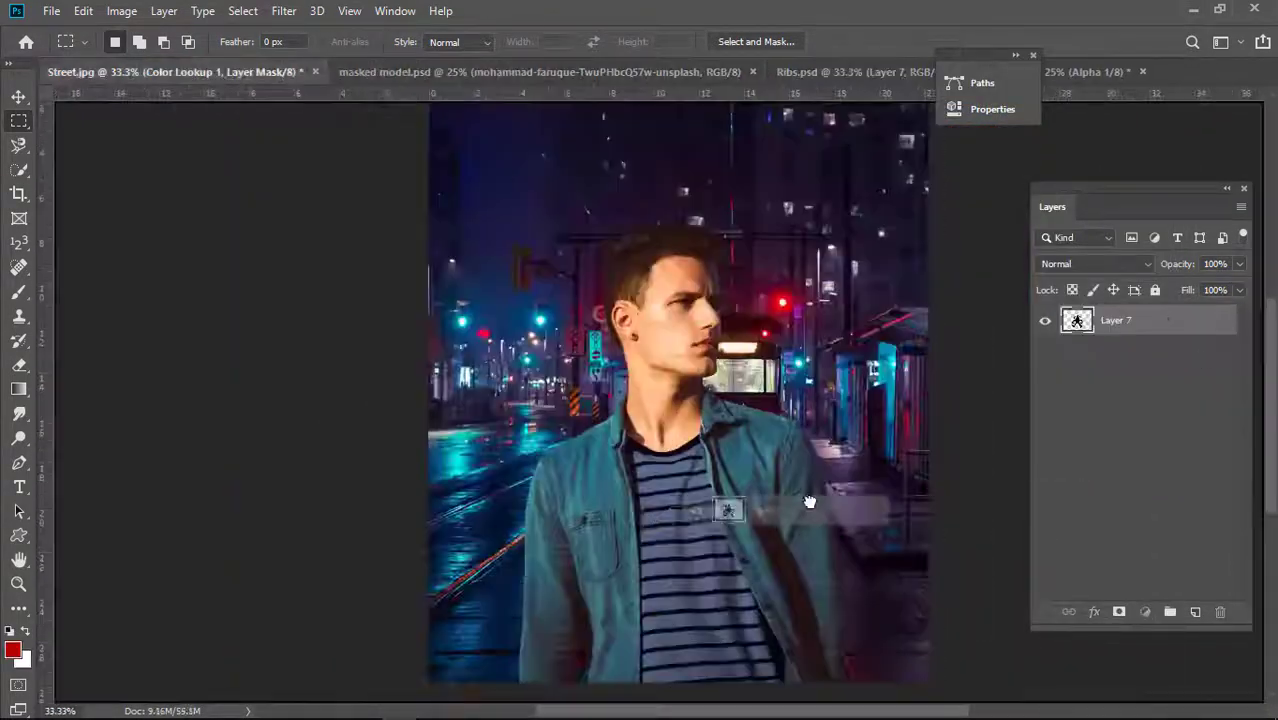
Bring the ribs layer from Ribs.psd into Street.jpg and flip it vertically.
{"action": "key", "text": "ctrl+v"}
{"action": "key", "text": "ctrl+t"}
{"action": "left_click", "coordinate": [83, 11]}
{"action": "mouse_move", "coordinate": [145, 438]}
{"action": "left_click", "coordinate": [383, 648]}
Scale the ribs to about 67%, rotate them slightly and position them over the model's chest.
{"action": "mouse_move", "coordinate": [880, 500]}
{"action": "left_mouse_down"}
{"action": "mouse_move", "coordinate": [700, 512]}
{"action": "mouse_move", "coordinate": [880, 513]}
{"action": "left_mouse_up"}
{"action": "left_click_drag", "start_coordinate": [747, 540], "coordinate": [722, 540]}
{"action": "left_click_drag", "start_coordinate": [572, 316], "coordinate": [576, 452]}
{"action": "left_click_drag", "start_coordinate": [655, 535], "coordinate": [681, 457]}
{"action": "left_click_drag", "start_coordinate": [605, 372], "coordinate": [603, 381]}
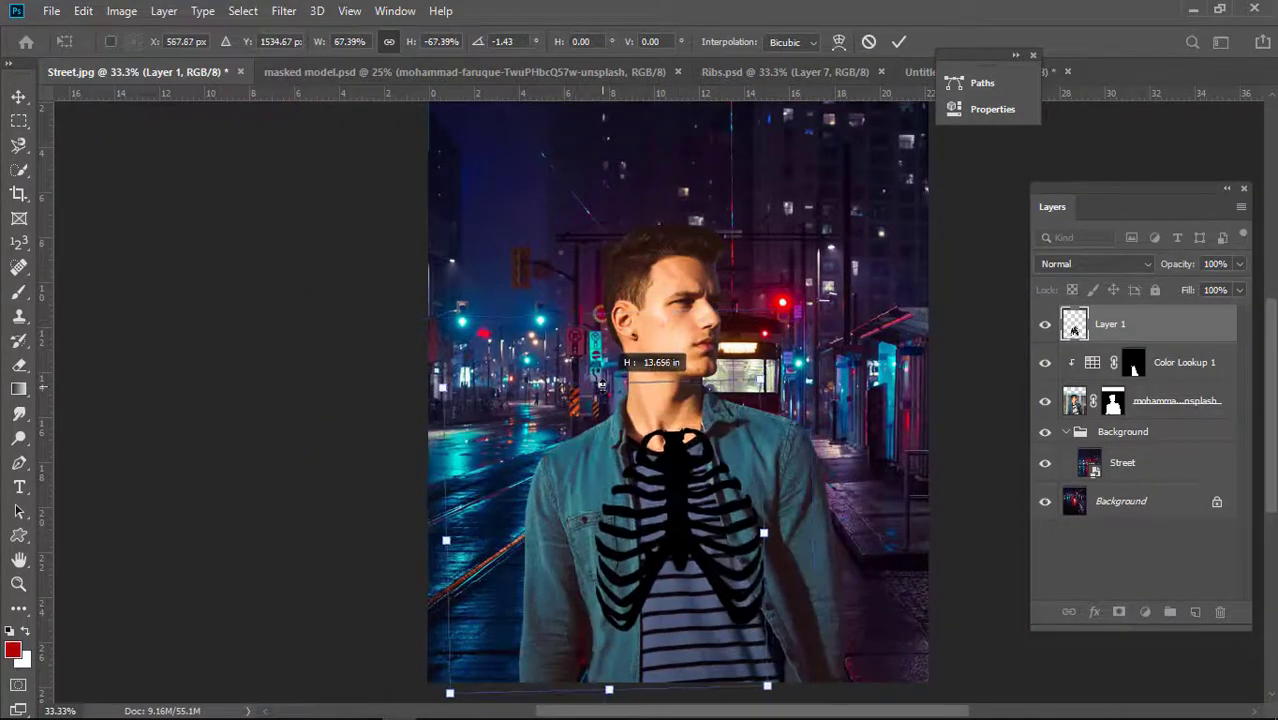
{"action": "left_click_drag", "start_coordinate": [683, 528], "coordinate": [686, 531]}
{"action": "left_click_drag", "start_coordinate": [868, 530], "coordinate": [868, 522]}
{"action": "key", "text": "Return"}
Place the ribs layer in a new group and give the group an inverted mask made from the ribs' outline.
{"action": "left_click_drag", "start_coordinate": [1133, 333], "coordinate": [1171, 612]}
{"action": "left_click", "coordinate": [1089, 354], "text": "ctrl"}
{"action": "left_click", "coordinate": [1113, 317]}
{"action": "left_click", "coordinate": [1119, 611]}
{"action": "key", "text": "ctrl+i"}
Move the ribs layer out of the group to just above the locked Background layer.
{"action": "left_click_drag", "start_coordinate": [1125, 363], "coordinate": [1133, 525]}
{"action": "left_click", "coordinate": [1133, 432]}
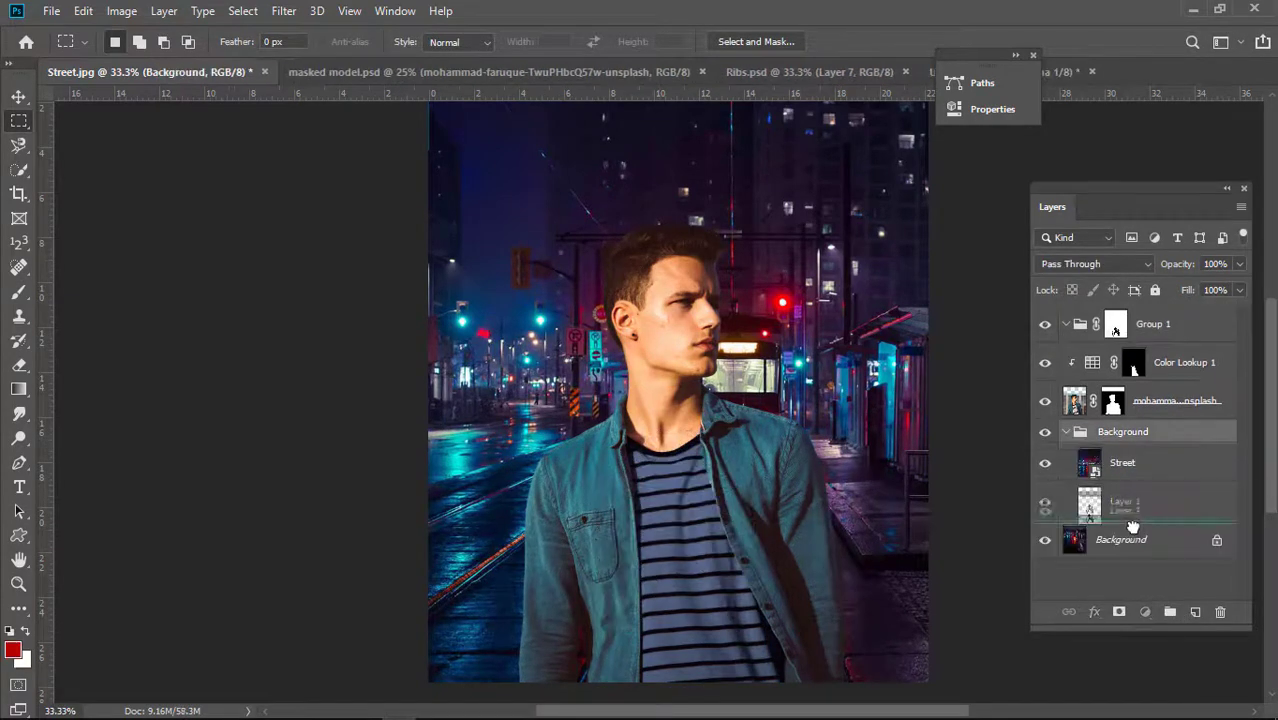
{"action": "left_click", "coordinate": [1130, 539]}
{"action": "scroll", "coordinate": [1128, 348], "scroll_direction": "up", "scroll_amount": 1}
Add a new layer inside Group 1 and set its blend mode to Linear Dodge (Add).
{"action": "left_click", "coordinate": [1117, 326]}
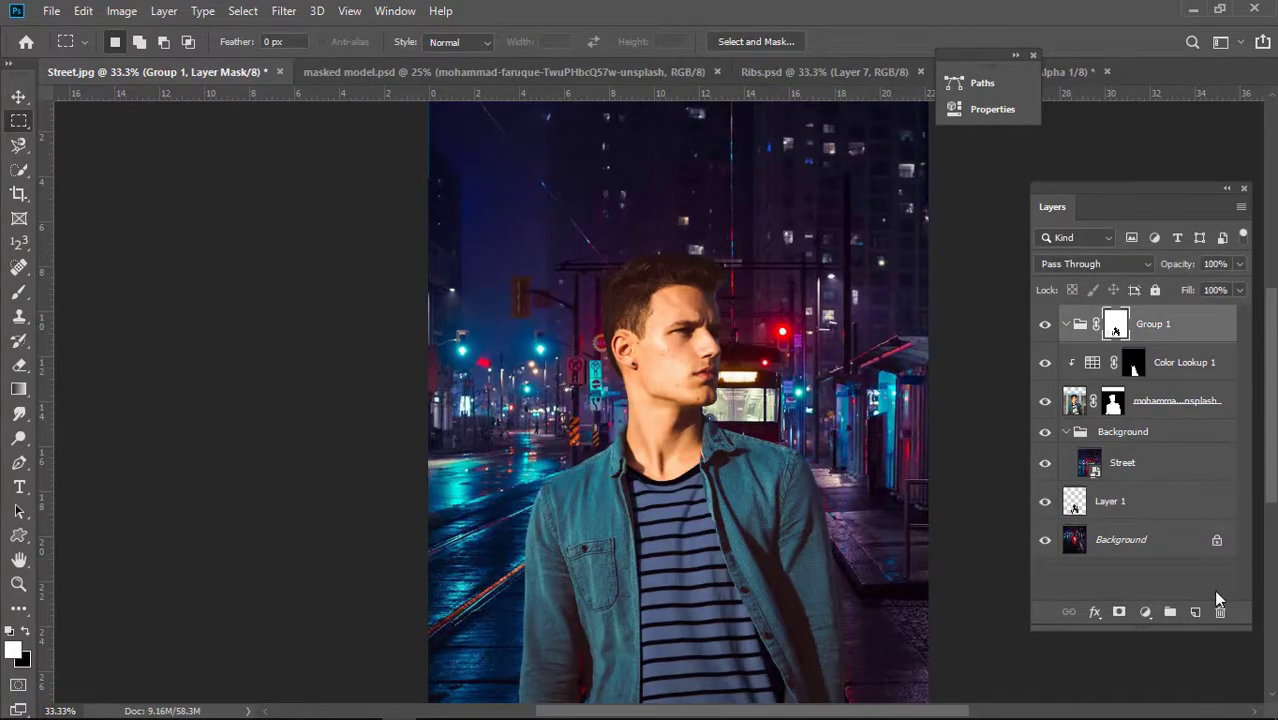
{"action": "left_click", "coordinate": [1195, 612]}
{"action": "left_click", "coordinate": [1094, 264]}
{"action": "left_click", "coordinate": [1090, 440]}
Set the foreground colour to dark red.
{"action": "left_click", "coordinate": [13, 650]}
{"action": "left_click", "coordinate": [856, 377]}
{"action": "left_click", "coordinate": [861, 364]}
{"action": "left_click", "coordinate": [1056, 200]}
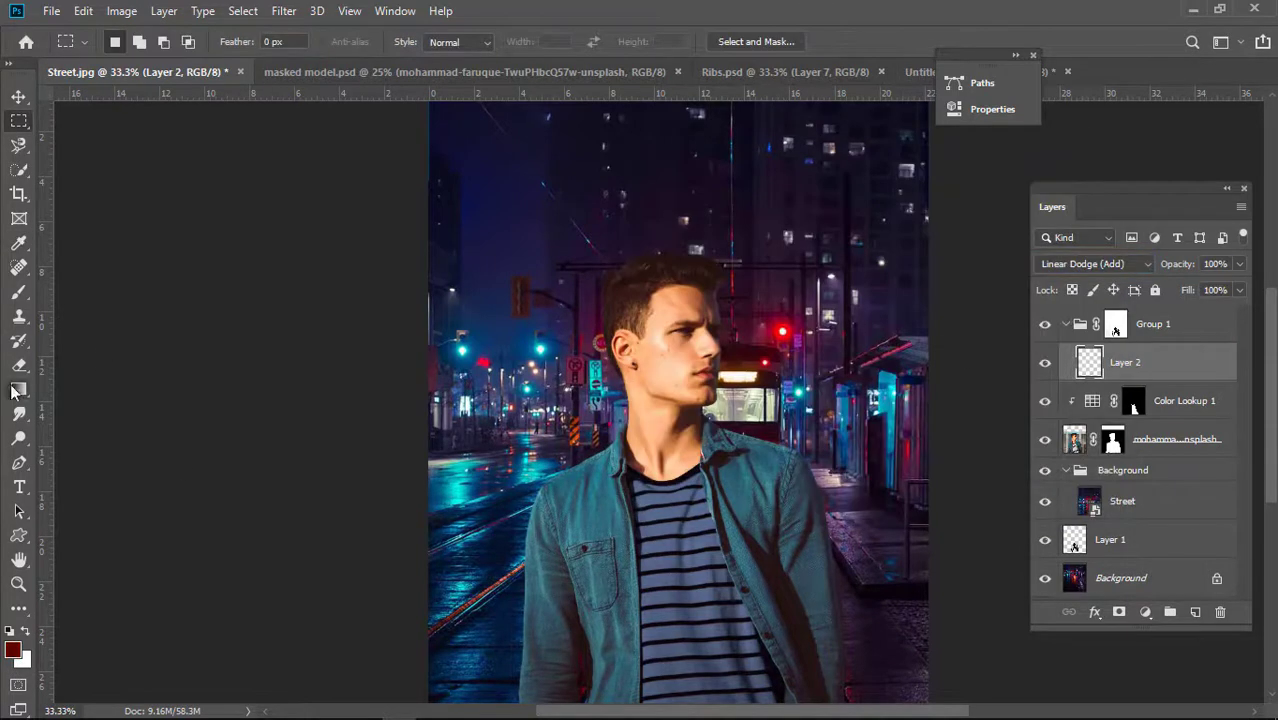
Set up a soft round brush of about 190 px at 10% opacity.
{"action": "left_click", "coordinate": [18, 292]}
{"action": "left_click", "coordinate": [135, 42]}
{"action": "left_click_drag", "start_coordinate": [188, 104], "coordinate": [192, 106]}
{"action": "left_click_drag", "start_coordinate": [430, 42], "coordinate": [352, 63]}
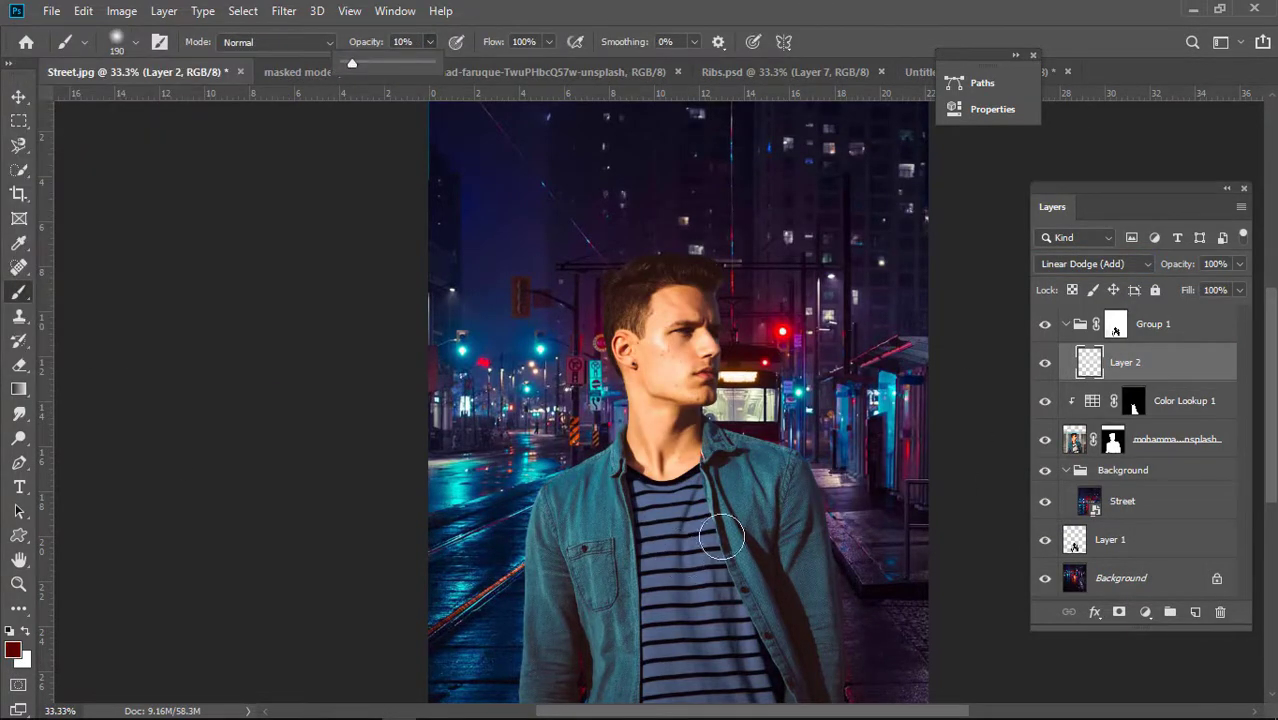
Paint a dark red glow around the ribs over the model's chest, enlarging the brush to 196 px.
{"action": "left_click", "coordinate": [669, 555]}
{"action": "left_click", "coordinate": [135, 42]}
{"action": "left_click", "coordinate": [676, 554]}
{"action": "mouse_move", "coordinate": [192, 104]}
{"action": "left_mouse_down"}
{"action": "mouse_move", "coordinate": [213, 107]}
{"action": "mouse_move", "coordinate": [194, 106]}
{"action": "left_mouse_up"}
{"action": "left_click", "coordinate": [136, 44]}
{"action": "left_click", "coordinate": [667, 542]}
{"action": "left_click", "coordinate": [135, 44]}
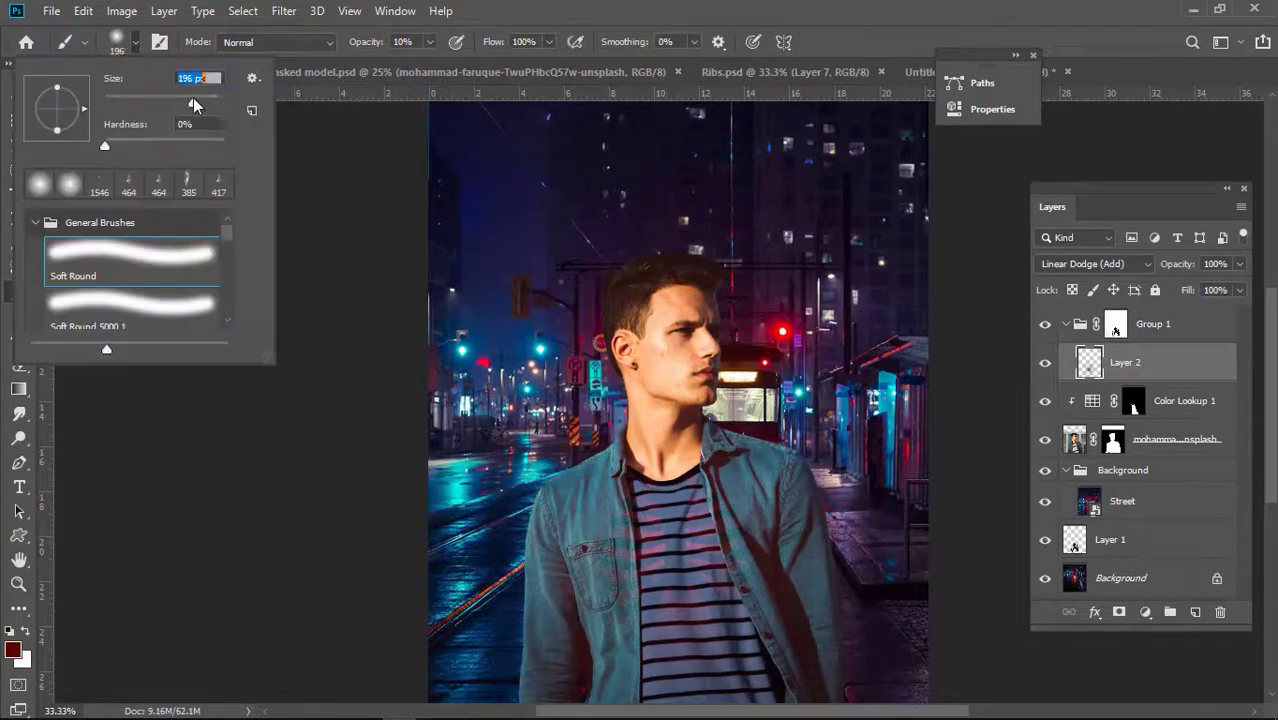
{"action": "left_click", "coordinate": [679, 542]}
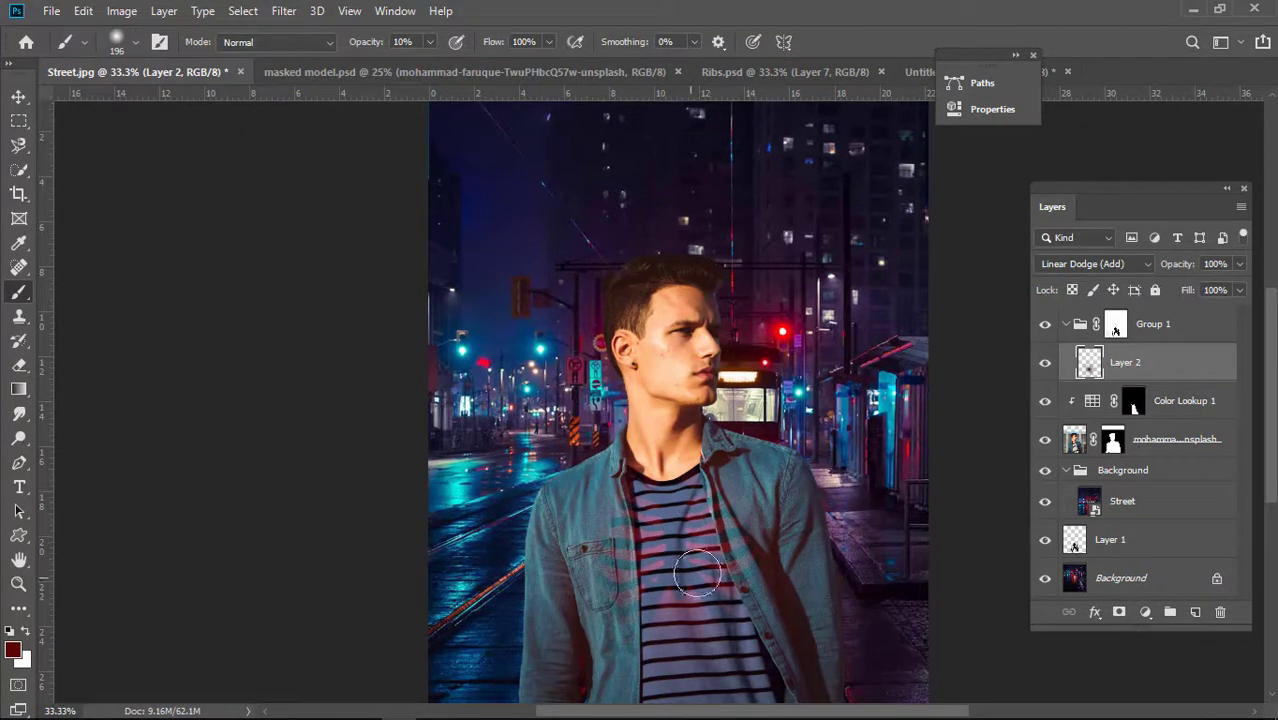
{"action": "double_click", "coordinate": [1090, 408]}
{"action": "left_click", "coordinate": [1145, 611]}
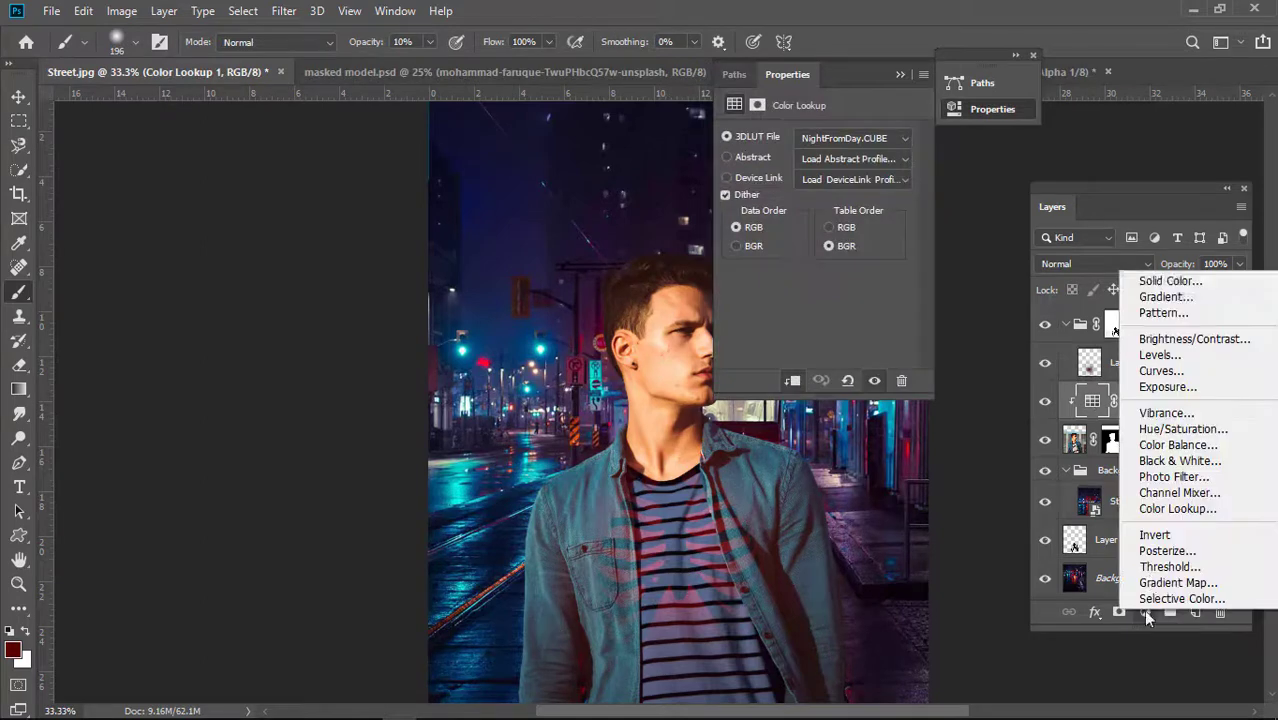
{"action": "left_click", "coordinate": [1150, 432]}
{"action": "key", "text": "Delete"}
{"action": "key", "text": "Return"}
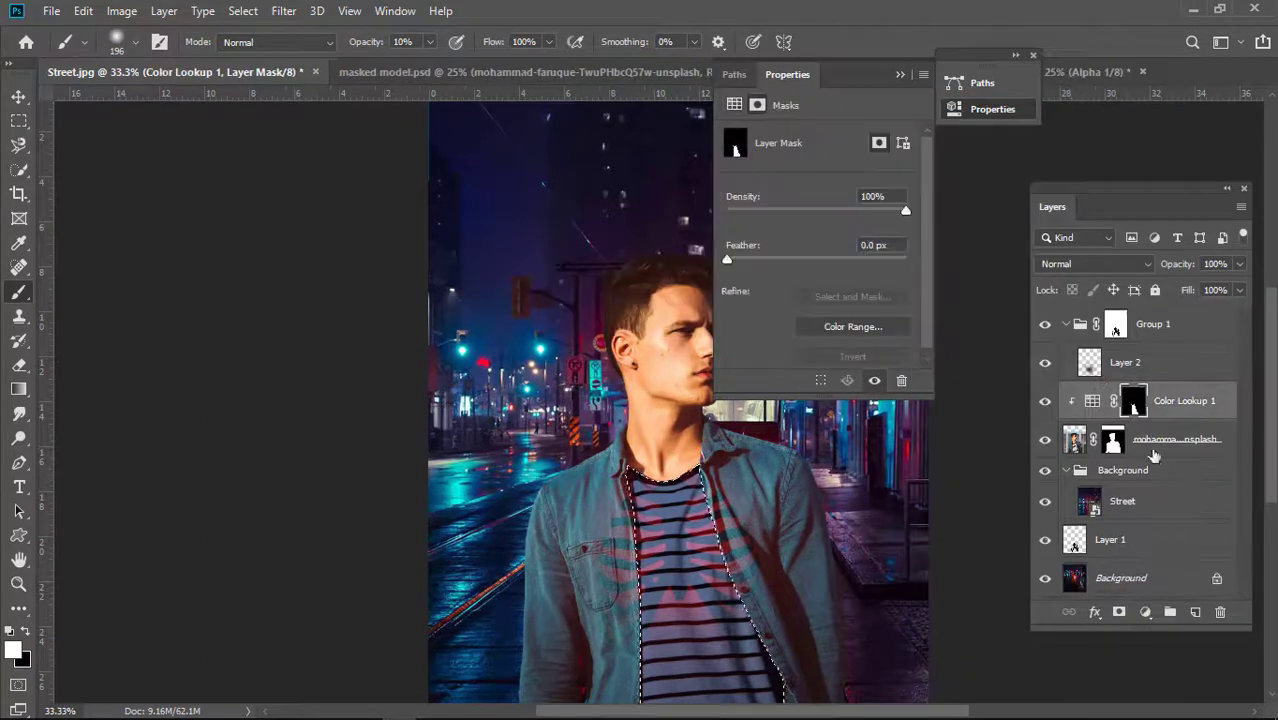
Add a Hue/Saturation adjustment masked to the T-shirt, without colorizing, at hue +38, saturation +23 and lightness -65.
{"action": "left_click", "coordinate": [1145, 611]}
{"action": "left_click", "coordinate": [1150, 432]}
{"action": "left_click_drag", "start_coordinate": [816, 207], "coordinate": [740, 225]}
{"action": "left_click_drag", "start_coordinate": [817, 279], "coordinate": [763, 281]}
{"action": "left_click", "coordinate": [821, 306]}
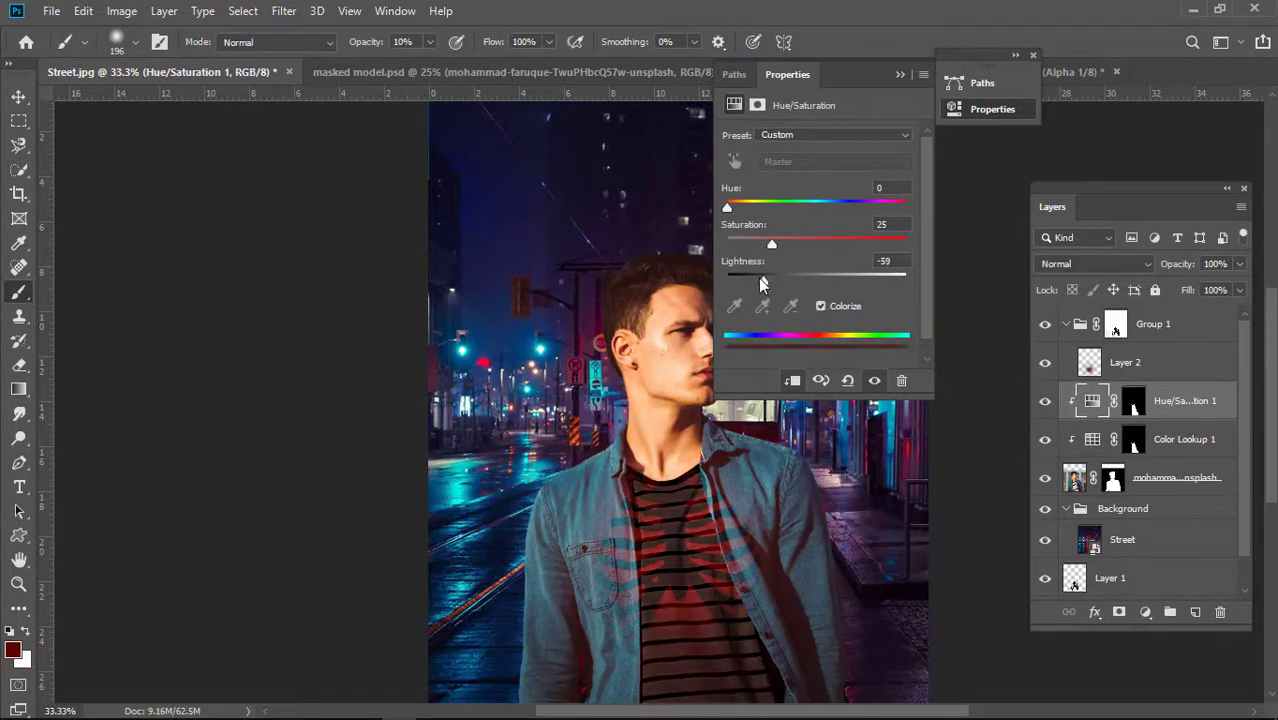
{"action": "left_click_drag", "start_coordinate": [728, 207], "coordinate": [898, 201]}
{"action": "left_click", "coordinate": [821, 307]}
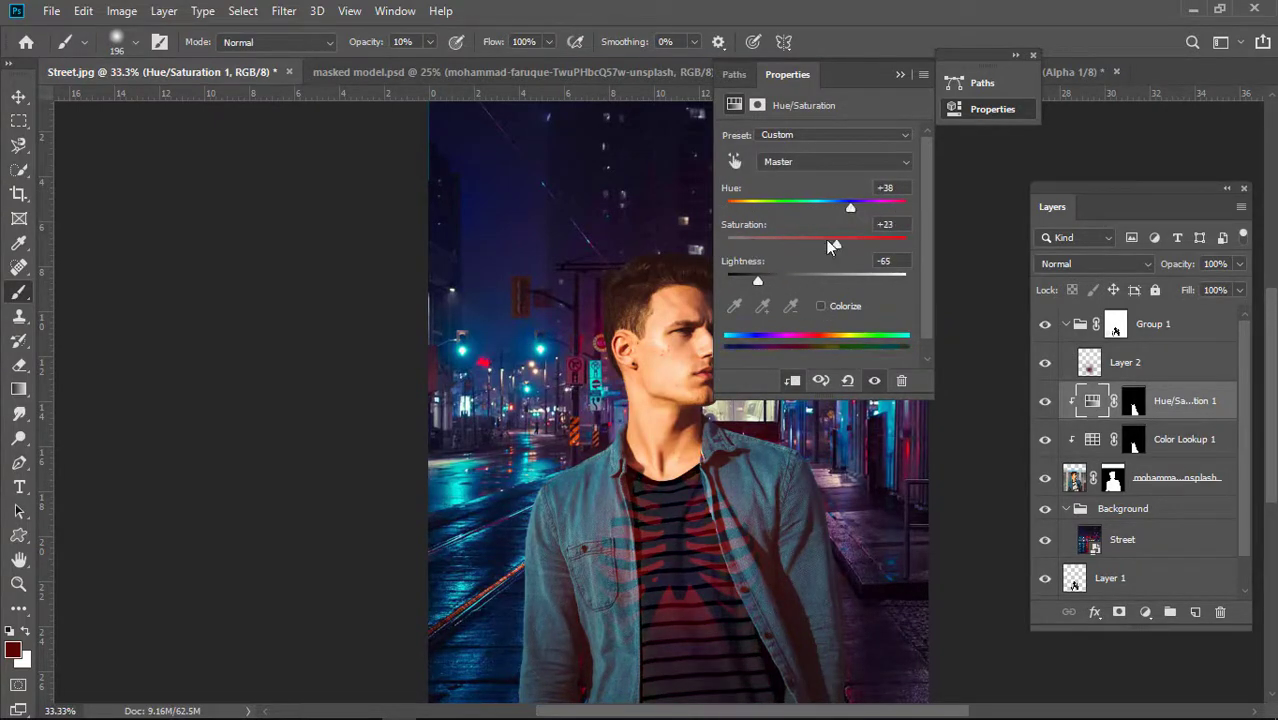
Place Group 1 inside a new group, naming the inner group Ribs and the outer one T-shirt.
{"action": "left_click", "coordinate": [1130, 362]}
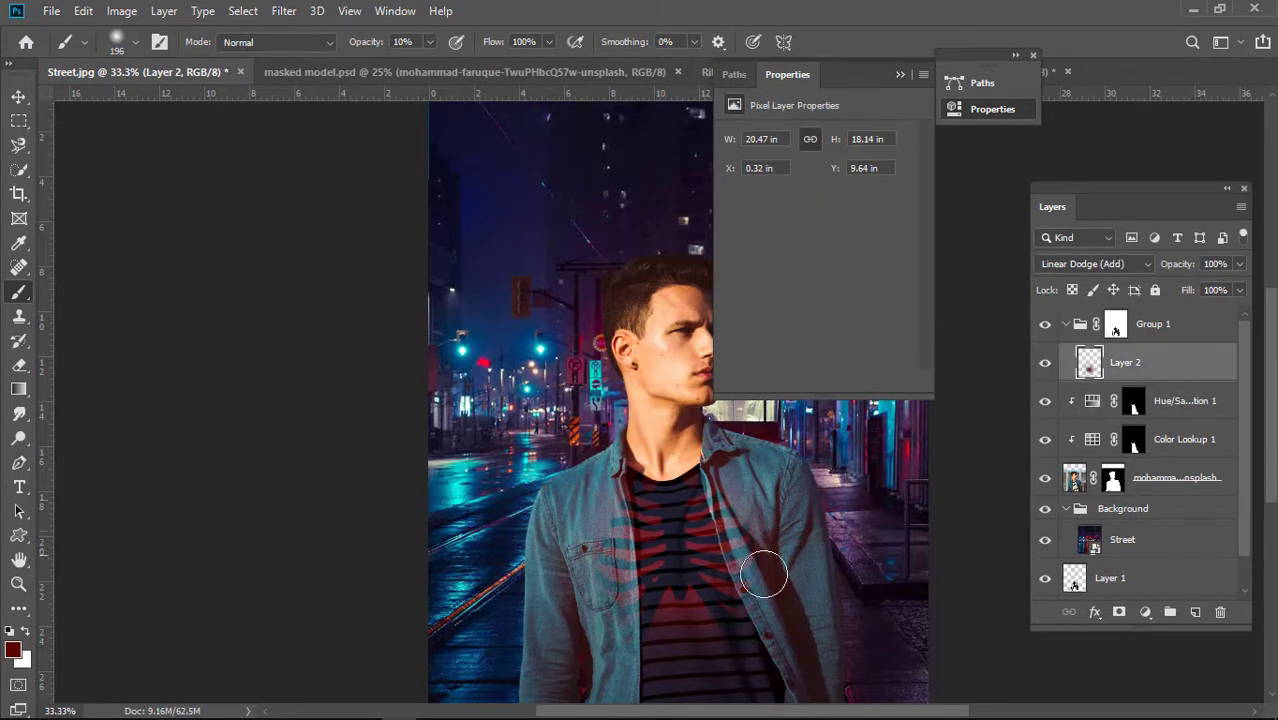
{"action": "left_click", "coordinate": [1076, 480]}
{"action": "left_click", "coordinate": [900, 76]}
{"action": "scroll", "coordinate": [684, 558], "scroll_direction": "up", "scroll_amount": 1}
{"action": "left_click", "coordinate": [1132, 352]}
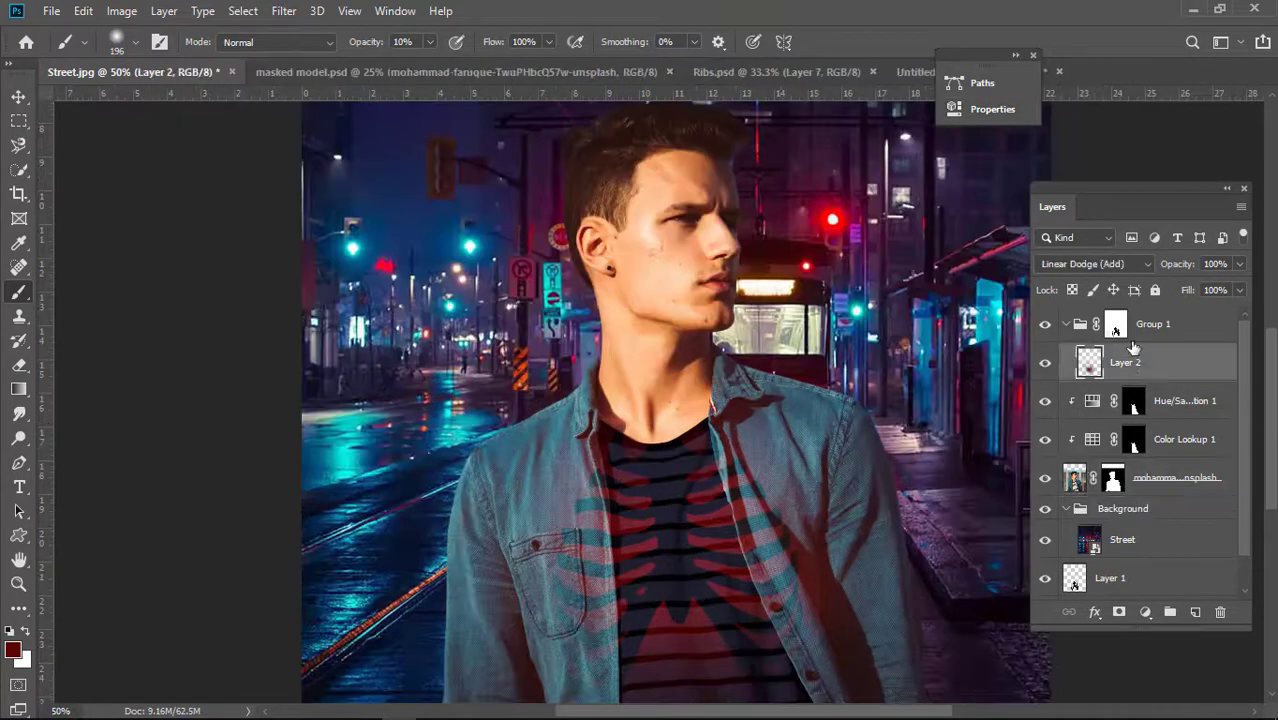
{"action": "left_click", "coordinate": [1128, 325]}
{"action": "key", "text": "ctrl+g"}
{"action": "double_click", "coordinate": [1169, 348]}
{"action": "type", "text": "Ribs"}
{"action": "double_click", "coordinate": [1115, 317]}
{"action": "type", "text": "T-shirt"}
Add a layer mask to the T-shirt group and set up an 89 px round brush at 100% opacity.
{"action": "left_click", "coordinate": [1148, 342]}
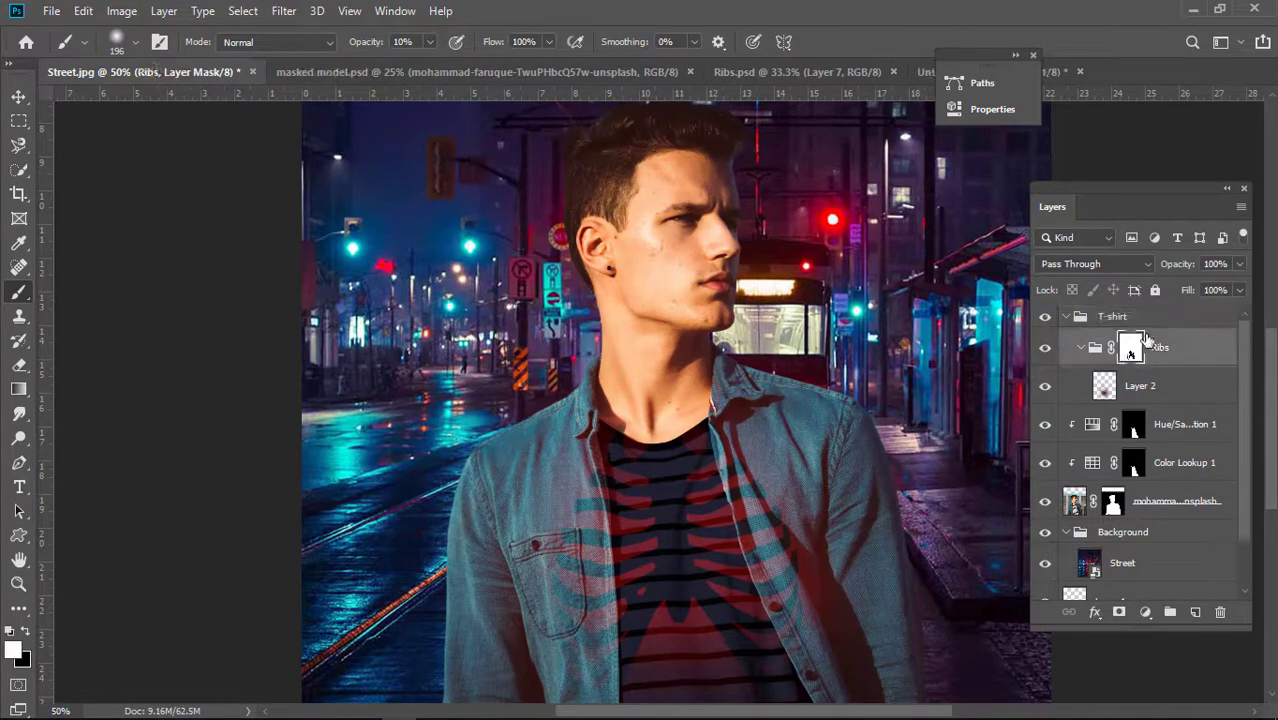
{"action": "left_click", "coordinate": [1117, 317]}
{"action": "left_click", "coordinate": [1119, 612]}
{"action": "left_click", "coordinate": [1132, 369]}
{"action": "left_click", "coordinate": [1116, 326]}
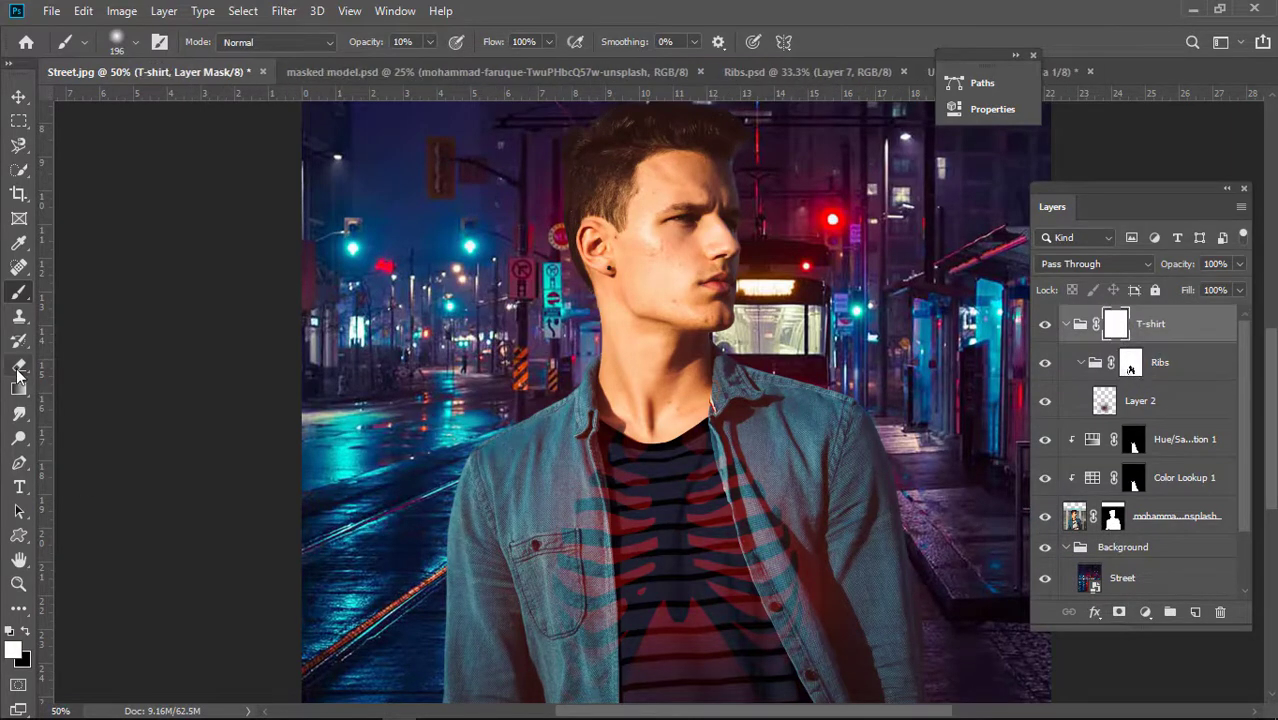
{"action": "left_click", "coordinate": [117, 42]}
{"action": "scroll", "coordinate": [540, 400], "scroll_direction": "down", "scroll_amount": 4}
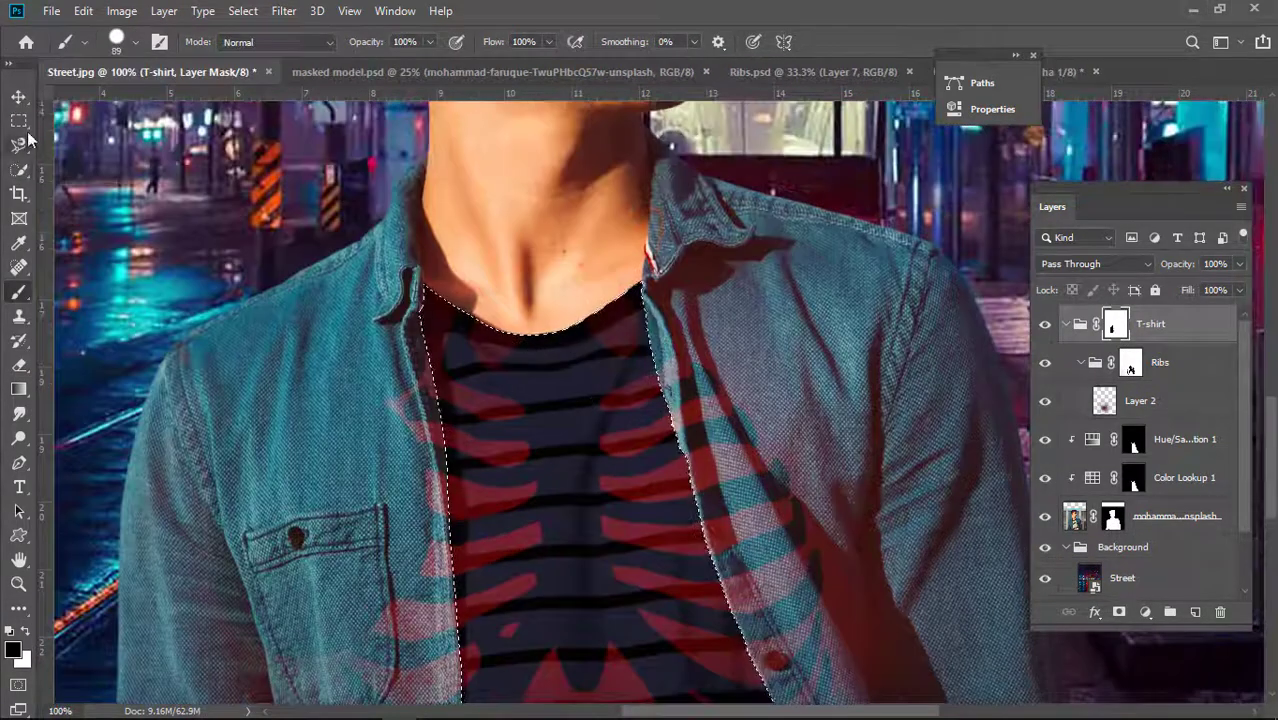
Invert the T-shirt selection and paint black on the T-shirt group's mask to hide the ribs and glow over the jacket.
{"action": "key", "text": "m"}
{"action": "right_click", "coordinate": [549, 158]}
{"action": "left_click", "coordinate": [610, 184]}
{"action": "left_click", "coordinate": [20, 293]}
{"action": "mouse_move", "coordinate": [428, 432]}
{"action": "left_mouse_down"}
{"action": "mouse_move", "coordinate": [256, 684]}
{"action": "mouse_move", "coordinate": [587, 320]}
{"action": "mouse_move", "coordinate": [678, 140]}
{"action": "left_mouse_up"}
{"action": "key", "text": "ctrl+minus"}
{"action": "key", "text": "ctrl+minus"}
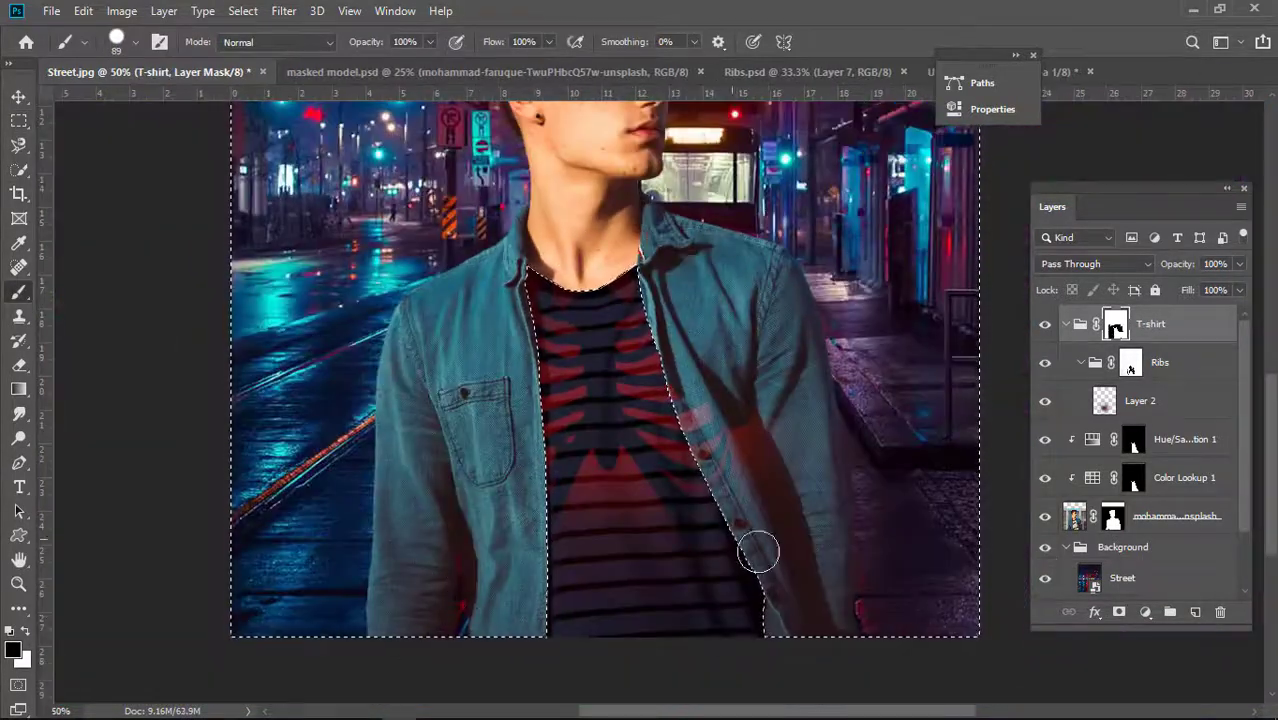
{"action": "scroll", "coordinate": [666, 216], "scroll_direction": "up", "scroll_amount": 3}
{"action": "left_click_drag", "start_coordinate": [666, 216], "coordinate": [857, 428]}
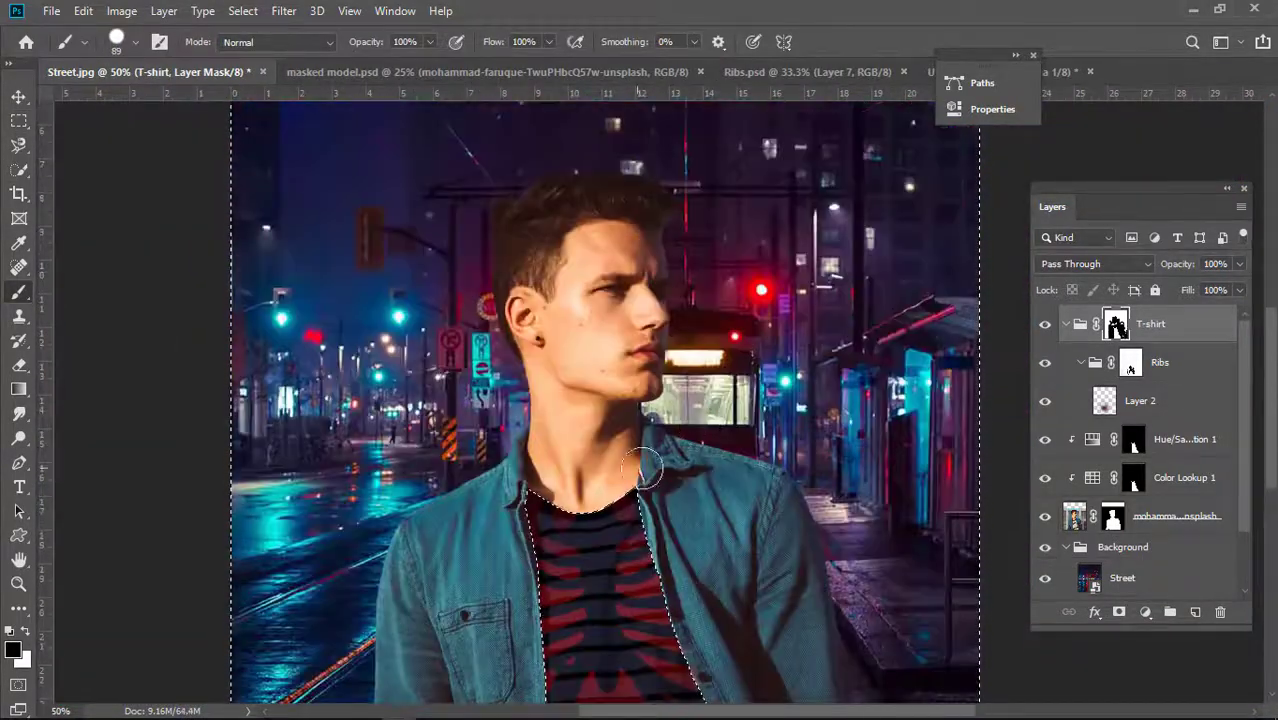
Enlarge the brush to 243 px and mask out the remaining red glow around the model, outside the T-shirt.
{"action": "left_click", "coordinate": [117, 42]}
{"action": "left_click_drag", "start_coordinate": [75, 97], "coordinate": [105, 97]}
{"action": "left_click_drag", "start_coordinate": [1273, 430], "coordinate": [1273, 595]}
{"action": "left_click_drag", "start_coordinate": [542, 354], "coordinate": [728, 285]}
{"action": "left_click_drag", "start_coordinate": [1273, 560], "coordinate": [1274, 380]}
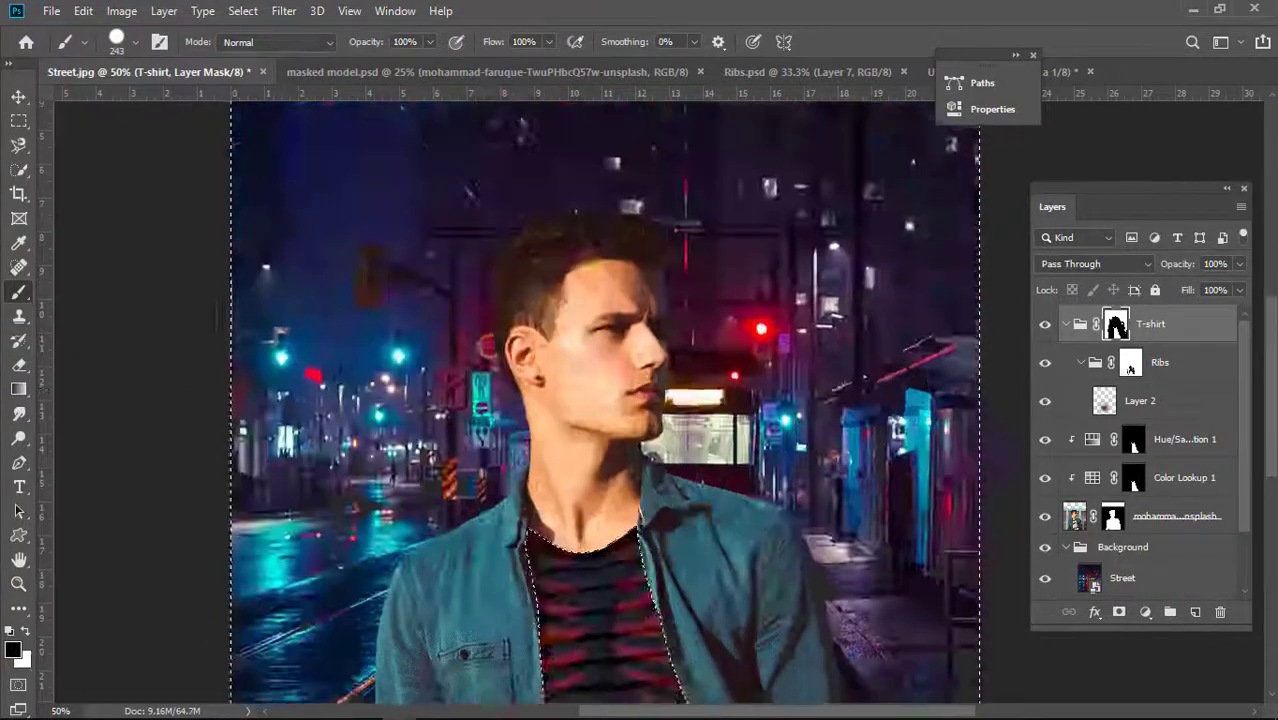
{"action": "key", "text": "ctrl+minus"}
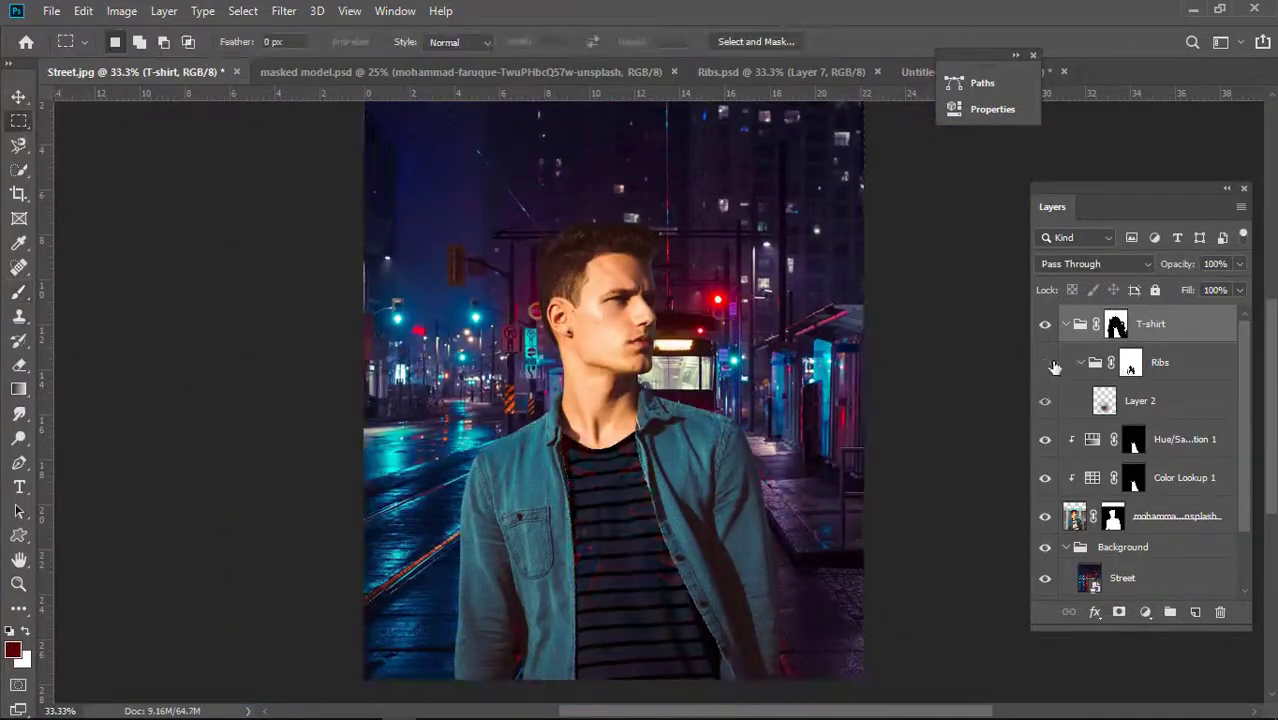
Clear the painted red glow from Layer 2 in the Ribs group, leaving nothing selected.
{"action": "left_click", "coordinate": [1101, 366]}
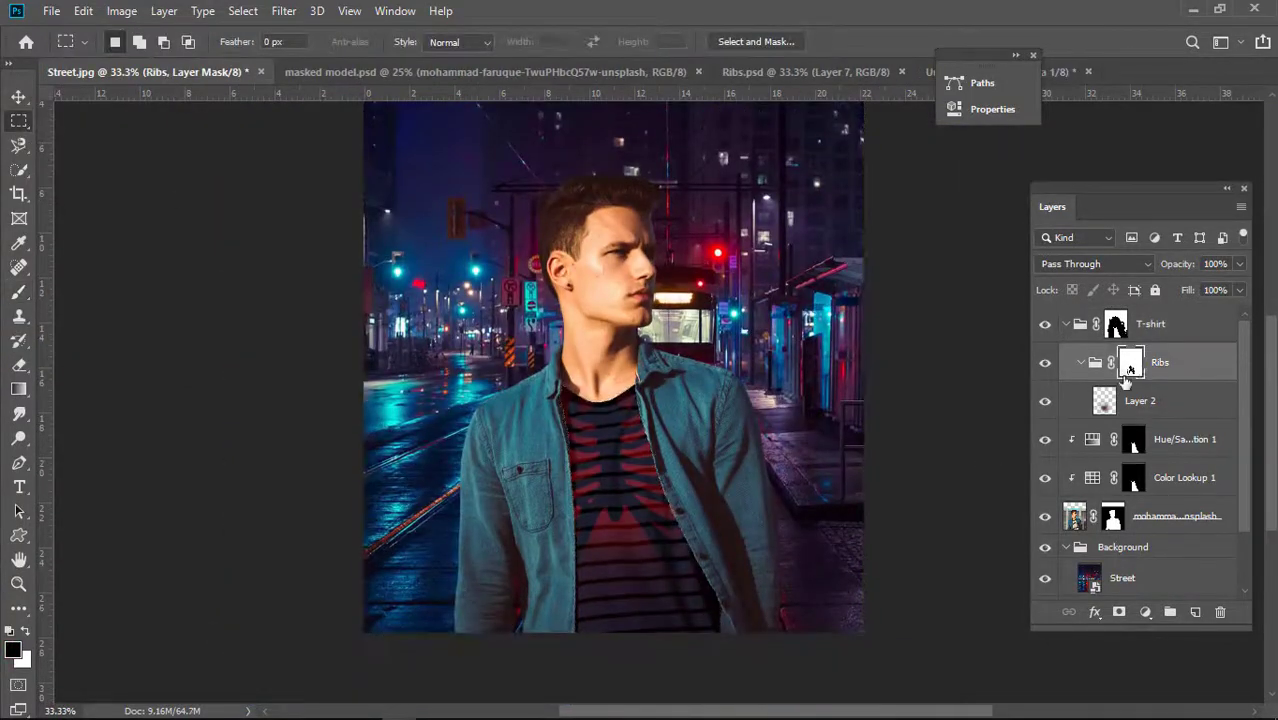
{"action": "left_click", "coordinate": [1133, 401]}
{"action": "key", "text": "Delete"}
{"action": "key", "text": "ctrl+d"}
Set the foreground colour to light red #ff8484.
{"action": "left_click", "coordinate": [13, 650]}
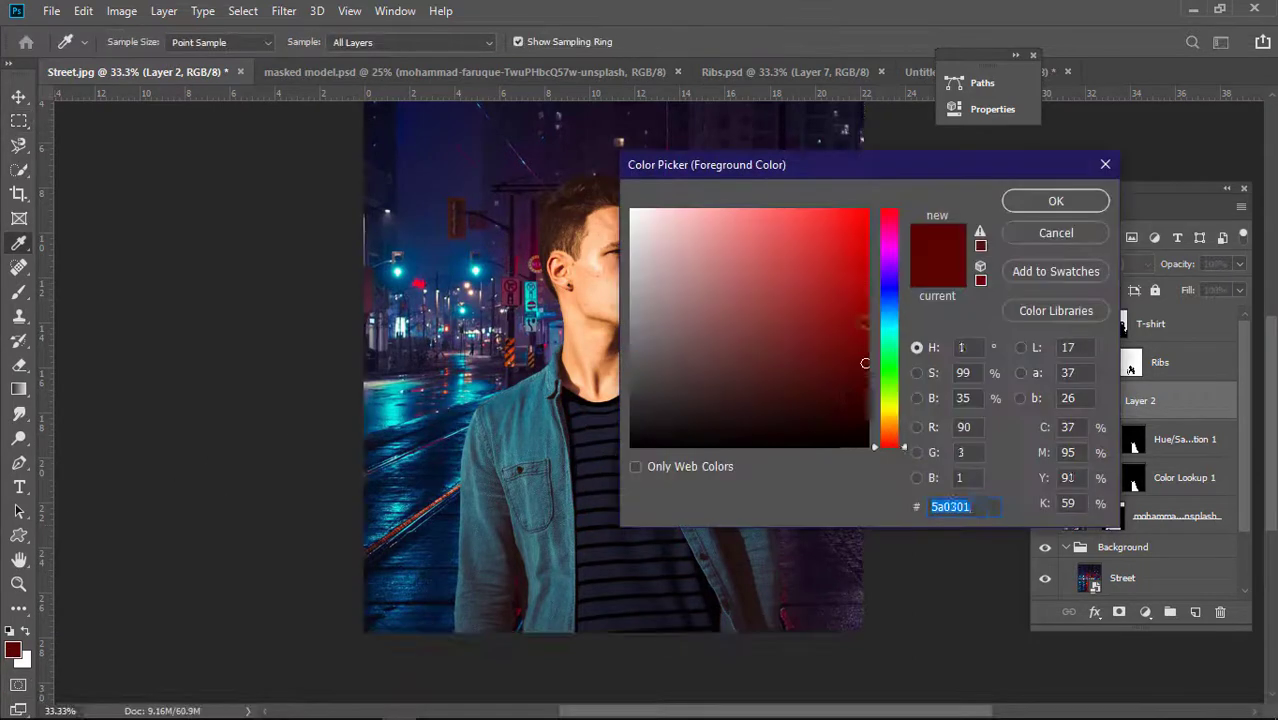
{"action": "left_click", "coordinate": [746, 210]}
{"action": "left_click", "coordinate": [1055, 200]}
Set up a 202 px soft round brush at 11% opacity and dab light red on the centre of the ribs.
{"action": "key", "text": "b"}
{"action": "left_click", "coordinate": [136, 43]}
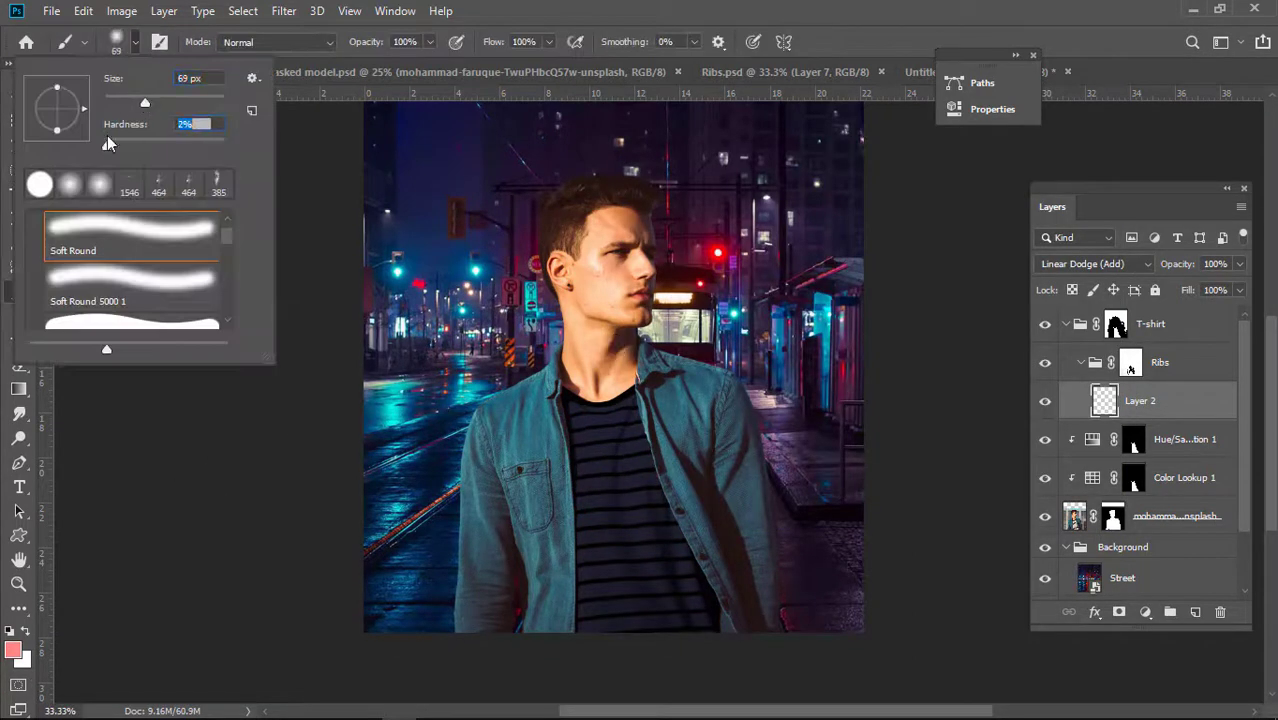
{"action": "left_click_drag", "start_coordinate": [107, 140], "coordinate": [104, 141]}
{"action": "left_click_drag", "start_coordinate": [430, 43], "coordinate": [352, 53]}
{"action": "left_click", "coordinate": [136, 43]}
{"action": "left_click_drag", "start_coordinate": [146, 104], "coordinate": [194, 105]}
{"action": "left_click", "coordinate": [611, 462]}
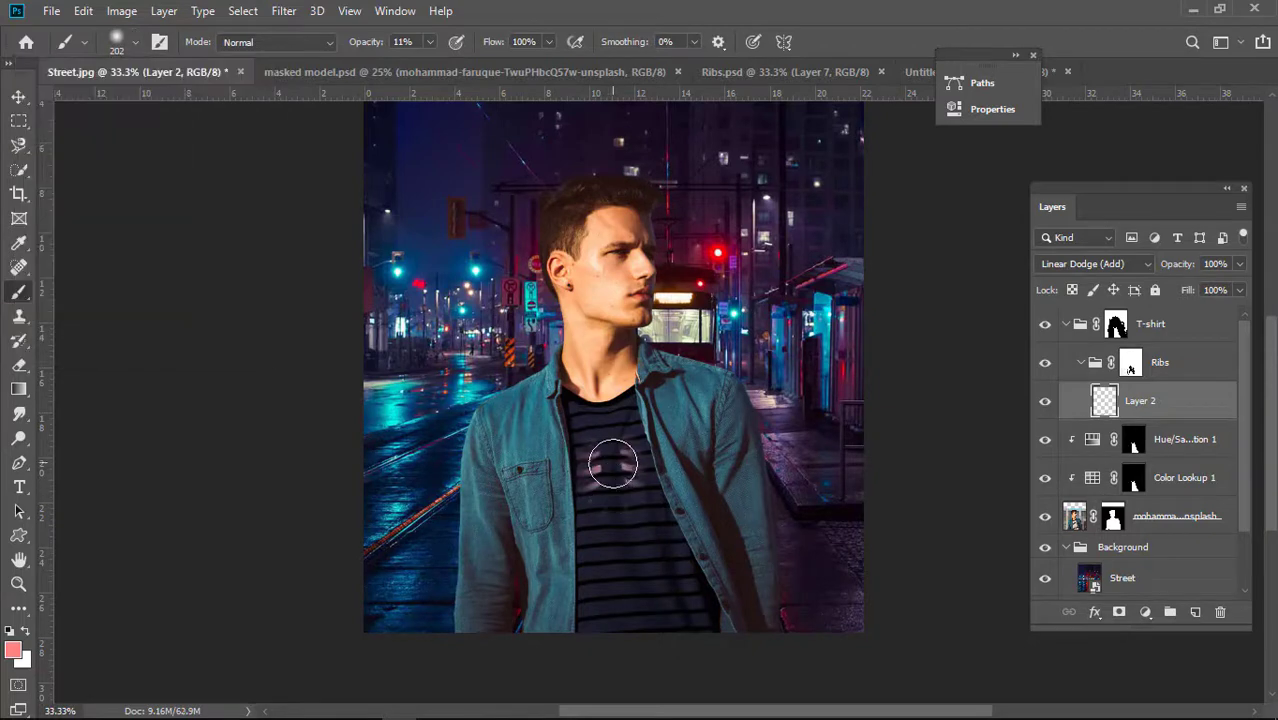
Add a new layer above Layer 2, blend it as Linear Dodge (Add) and set the foreground colour to bright red.
{"action": "left_click", "coordinate": [1146, 612]}
{"action": "key", "text": "Escape"}
{"action": "left_click", "coordinate": [1195, 612]}
{"action": "left_click", "coordinate": [13, 650]}
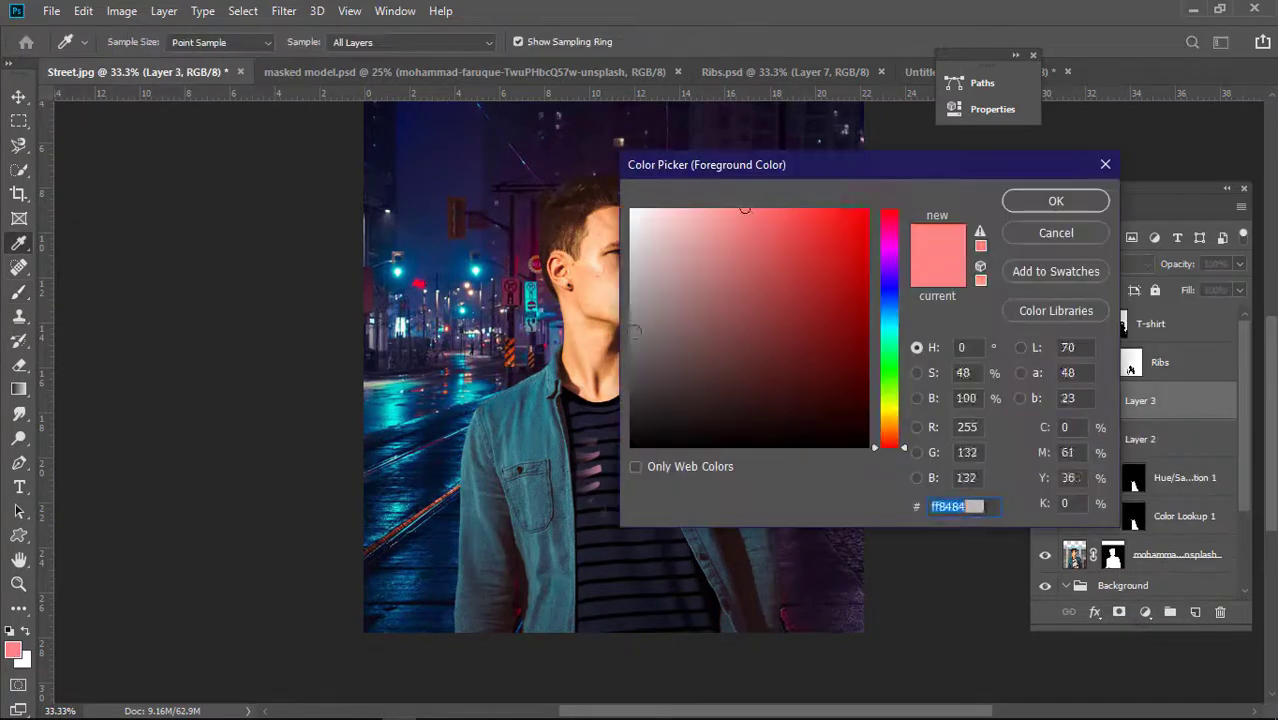
{"action": "left_click", "coordinate": [868, 210]}
{"action": "left_click", "coordinate": [1092, 202]}
{"action": "left_click", "coordinate": [1094, 264]}
{"action": "left_click", "coordinate": [1084, 437]}
Enlarge the brush to 464 px and dab bright red over the ribs at the chest centre.
{"action": "left_click", "coordinate": [136, 43]}
{"action": "left_click_drag", "start_coordinate": [194, 105], "coordinate": [203, 104]}
{"action": "left_click", "coordinate": [622, 453]}
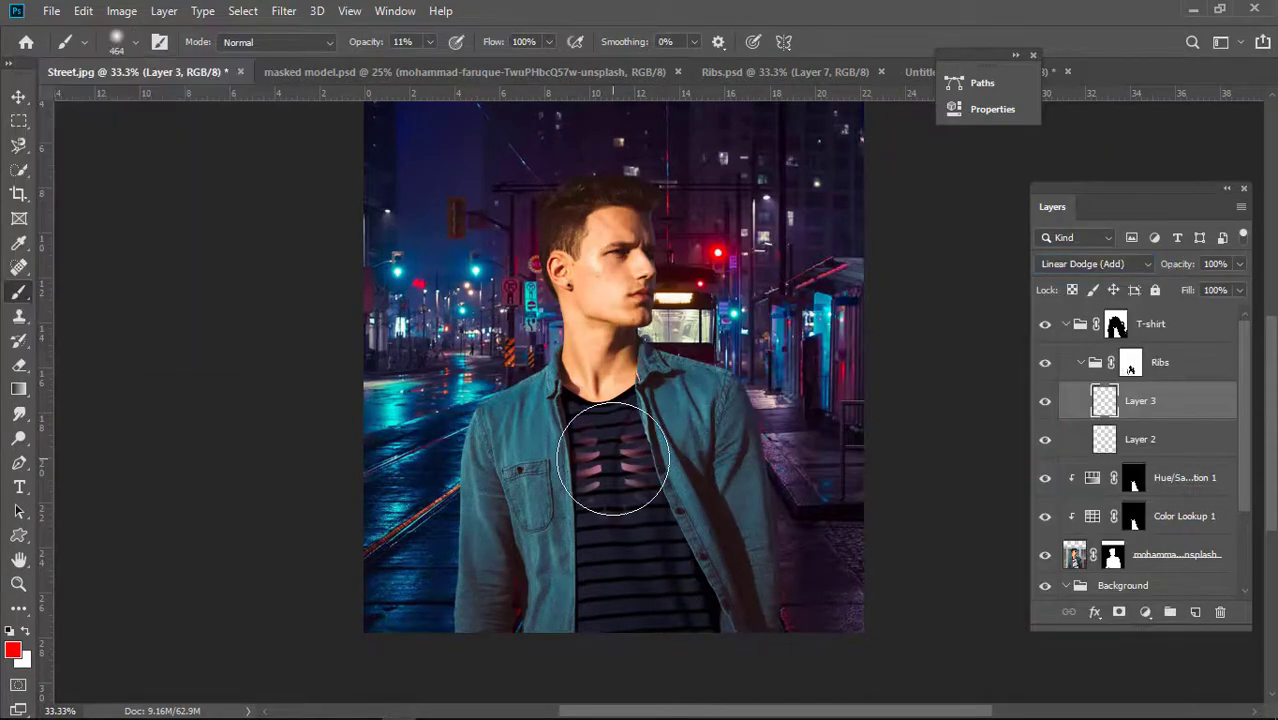
{"action": "left_click", "coordinate": [622, 456]}
Add another layer above Layer 3 in Linear Dodge (Add) mode and set the foreground colour to a darker red.
{"action": "left_click", "coordinate": [1196, 612]}
{"action": "left_click", "coordinate": [1094, 264]}
{"action": "left_click", "coordinate": [1097, 445]}
{"action": "left_click", "coordinate": [13, 650]}
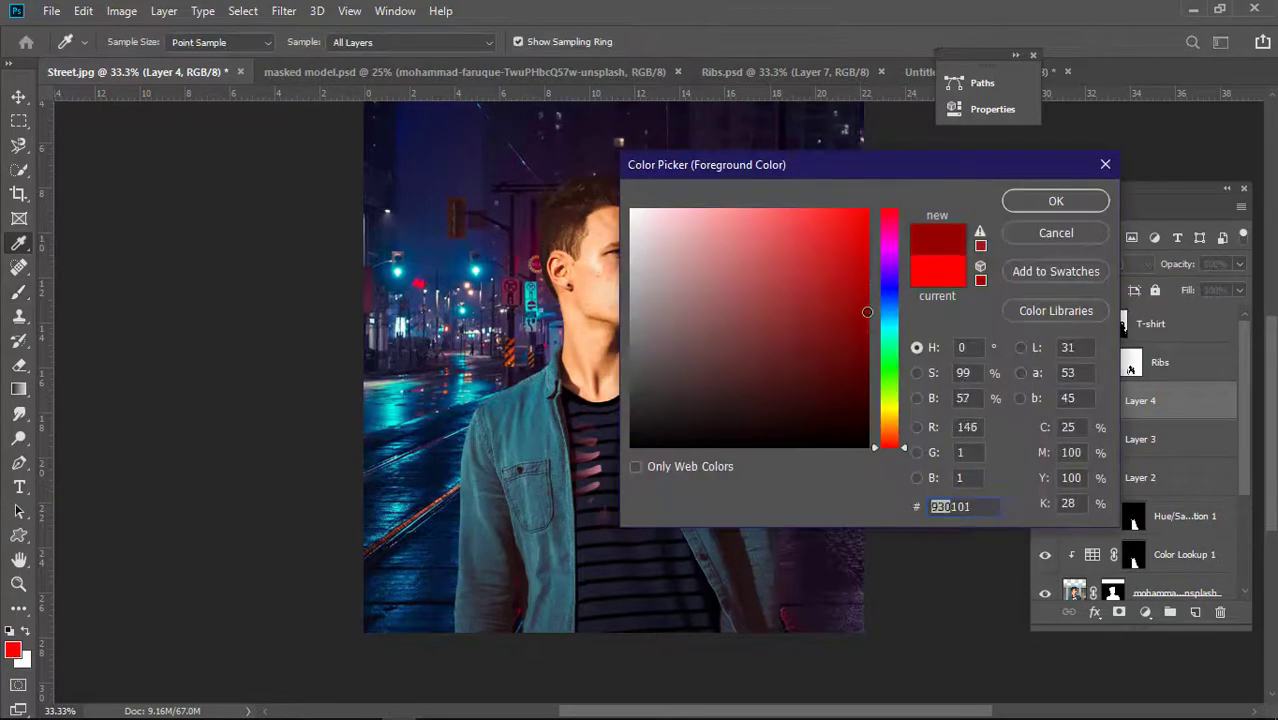
{"action": "left_click", "coordinate": [1056, 201]}
Enlarge the brush to 511 px and paint the darker red glow over the ribs.
{"action": "left_click", "coordinate": [136, 43]}
{"action": "left_click_drag", "start_coordinate": [203, 104], "coordinate": [213, 105]}
{"action": "left_click", "coordinate": [950, 485]}
Add a layer above Layer 4 in Linear Dodge (Add) mode and darken the foreground colour to a deep maroon red.
{"action": "left_click", "coordinate": [1196, 613]}
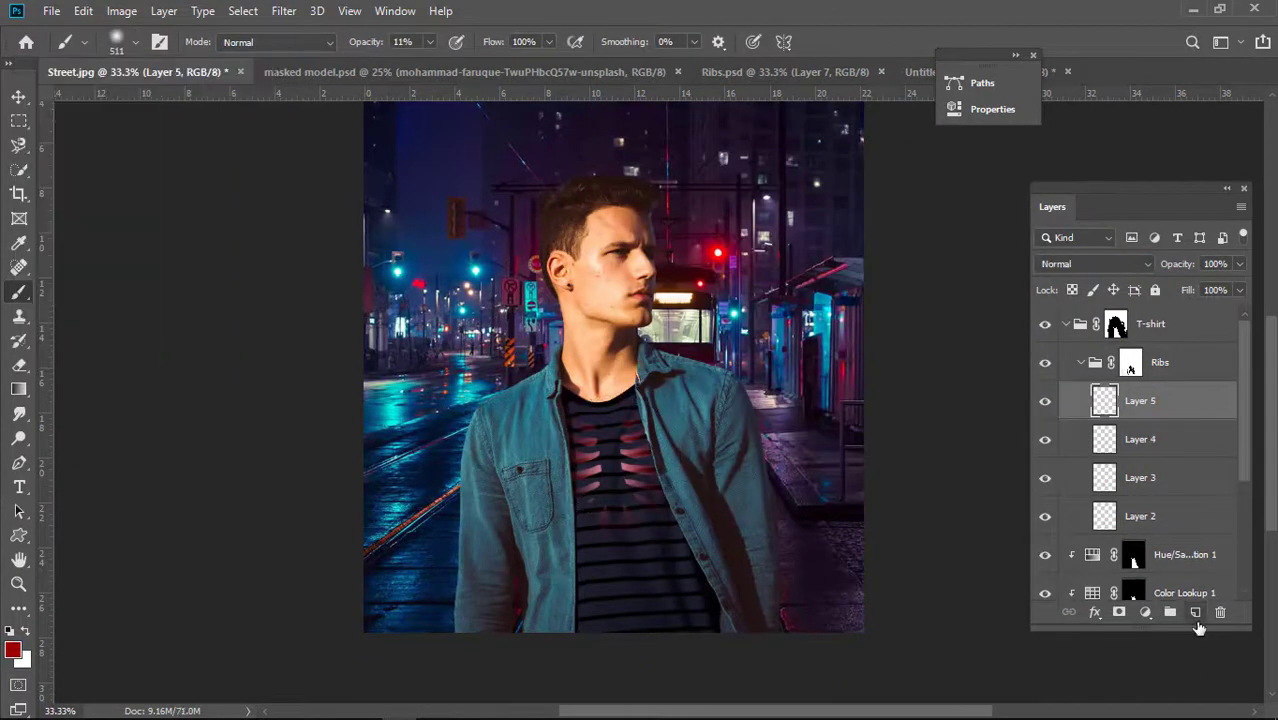
{"action": "left_click", "coordinate": [1094, 264]}
{"action": "left_click", "coordinate": [1097, 445]}
{"action": "left_click", "coordinate": [13, 650]}
{"action": "left_click", "coordinate": [847, 363]}
{"action": "left_click", "coordinate": [1056, 201]}
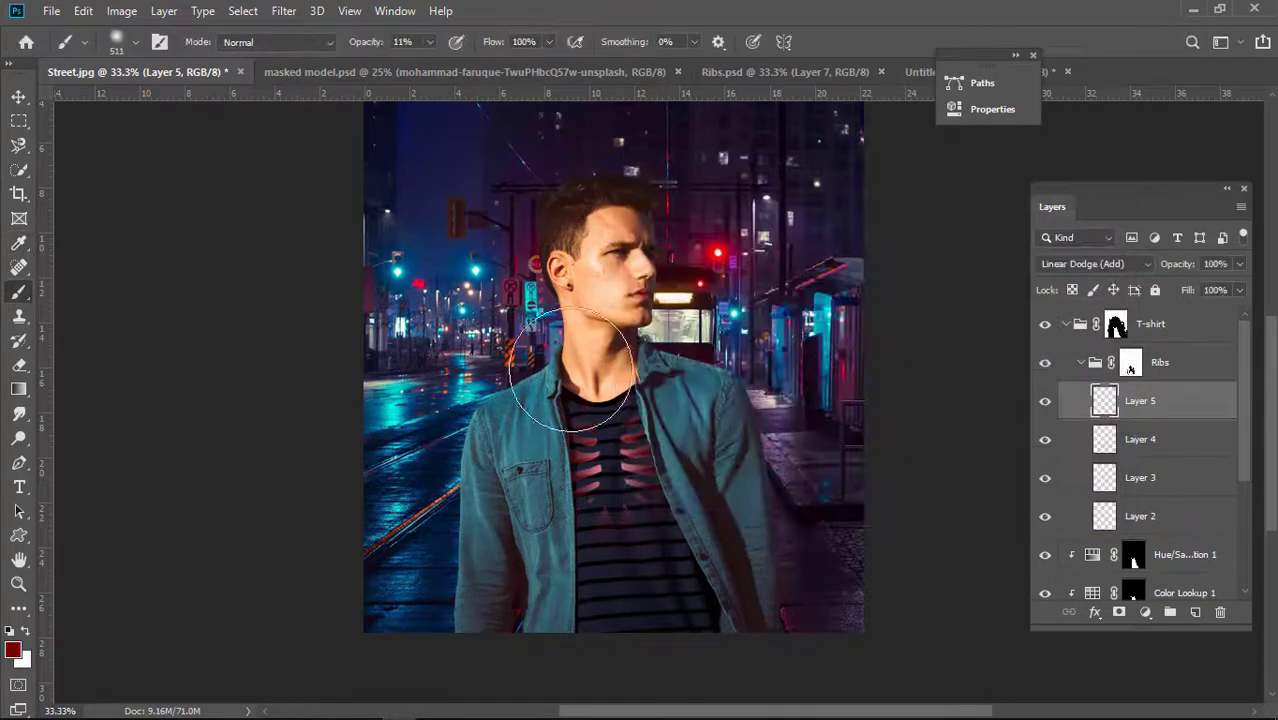
{"action": "left_click", "coordinate": [13, 650]}
{"action": "left_click", "coordinate": [1056, 201]}
Enlarge the brush to 700 px and paint the deep red glow across the whole rib cage.
{"action": "left_click", "coordinate": [136, 43]}
{"action": "left_click_drag", "start_coordinate": [212, 105], "coordinate": [216, 105]}
{"action": "left_click", "coordinate": [606, 463]}
{"action": "left_click", "coordinate": [612, 462]}
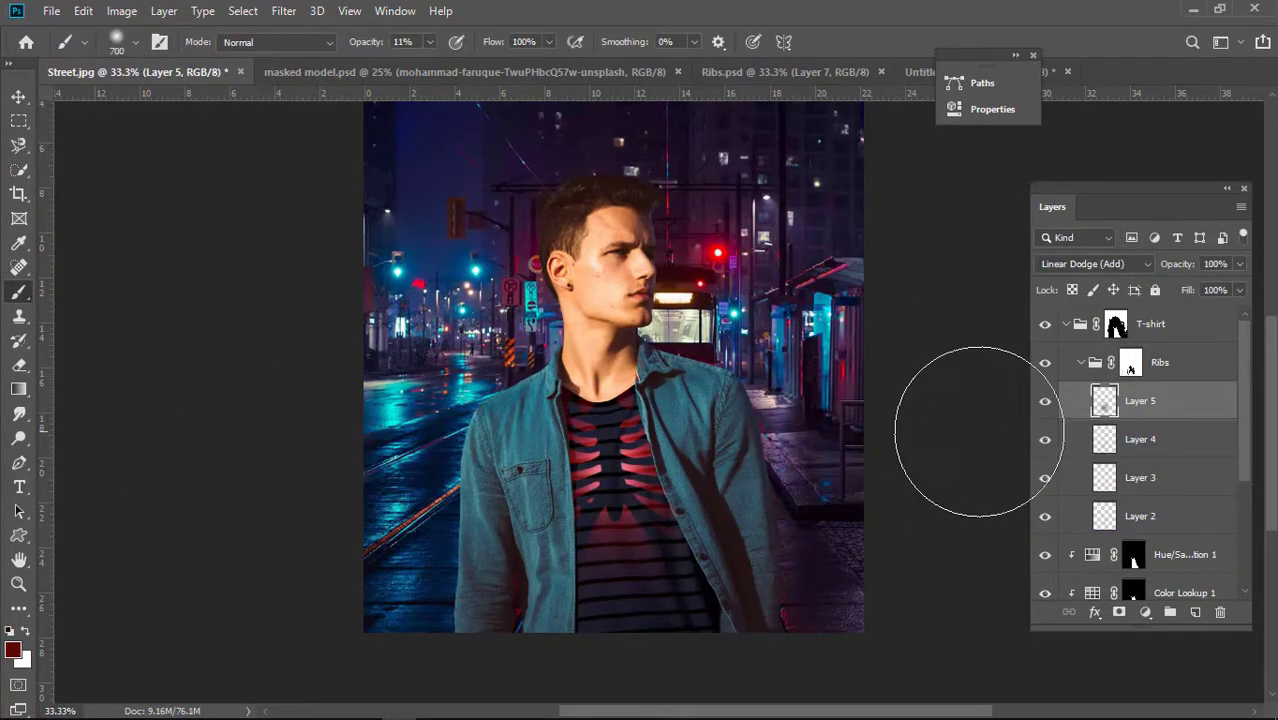
Collapse the Ribs and T-shirt groups, and apply a strong Tilt-Shift blur with some light bokeh to the Street layer.
{"action": "left_click", "coordinate": [1081, 362]}
{"action": "left_click", "coordinate": [1066, 324]}
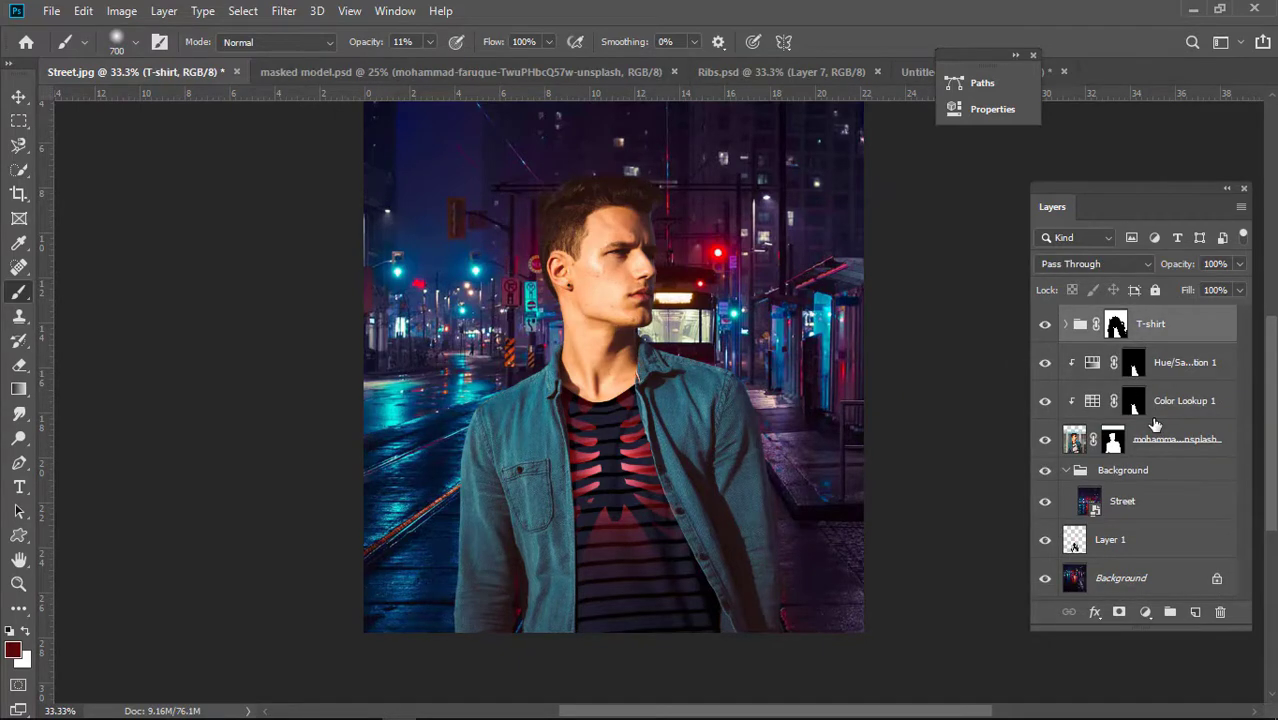
{"action": "left_click", "coordinate": [1091, 500]}
{"action": "left_click", "coordinate": [284, 10]}
{"action": "mouse_move", "coordinate": [330, 241]}
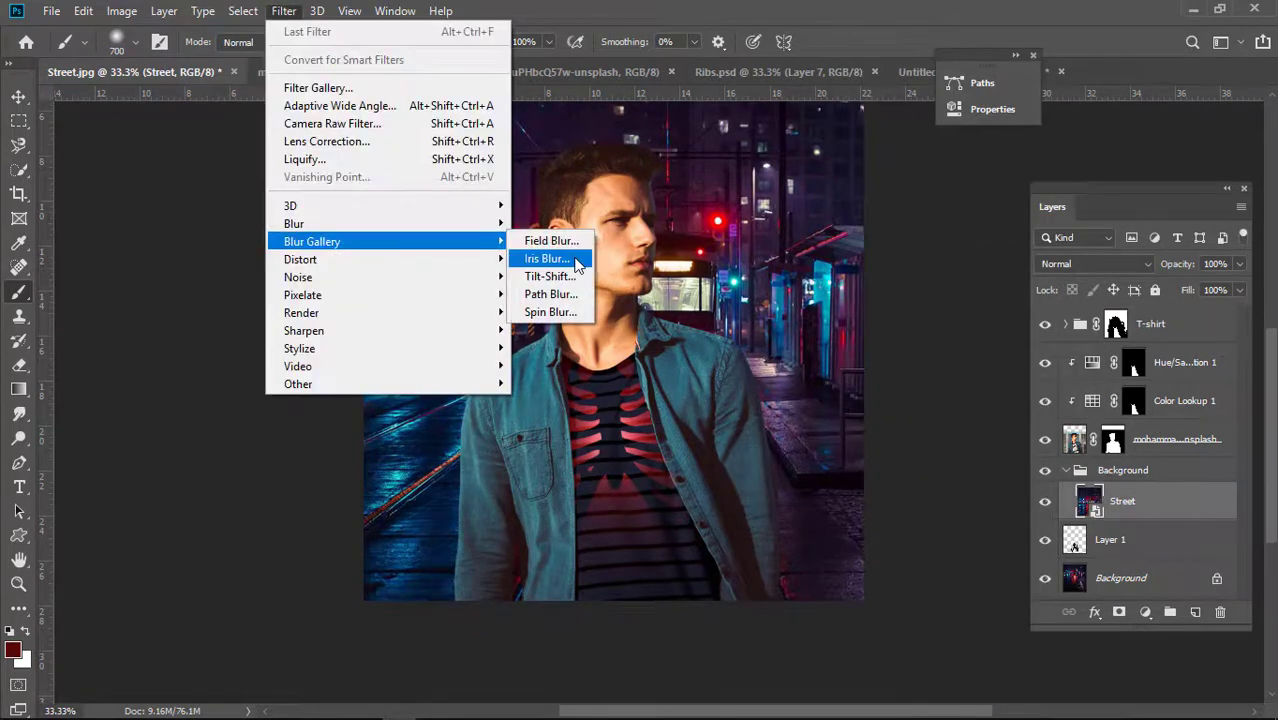
{"action": "left_click", "coordinate": [549, 276]}
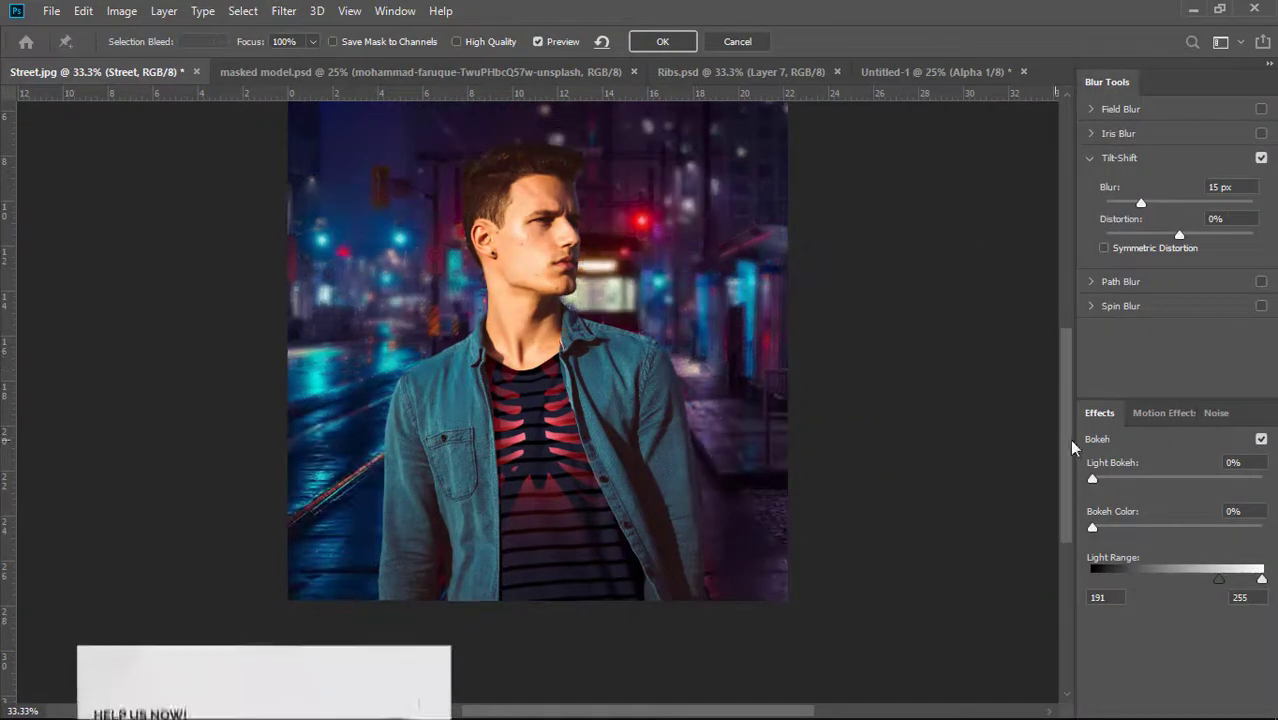
{"action": "left_click_drag", "start_coordinate": [1092, 479], "coordinate": [1111, 479]}
{"action": "mouse_move", "coordinate": [1154, 203]}
{"action": "left_mouse_down"}
{"action": "mouse_move", "coordinate": [1162, 235]}
{"action": "mouse_move", "coordinate": [1167, 203]}
{"action": "left_mouse_up"}
{"action": "left_click", "coordinate": [662, 41]}
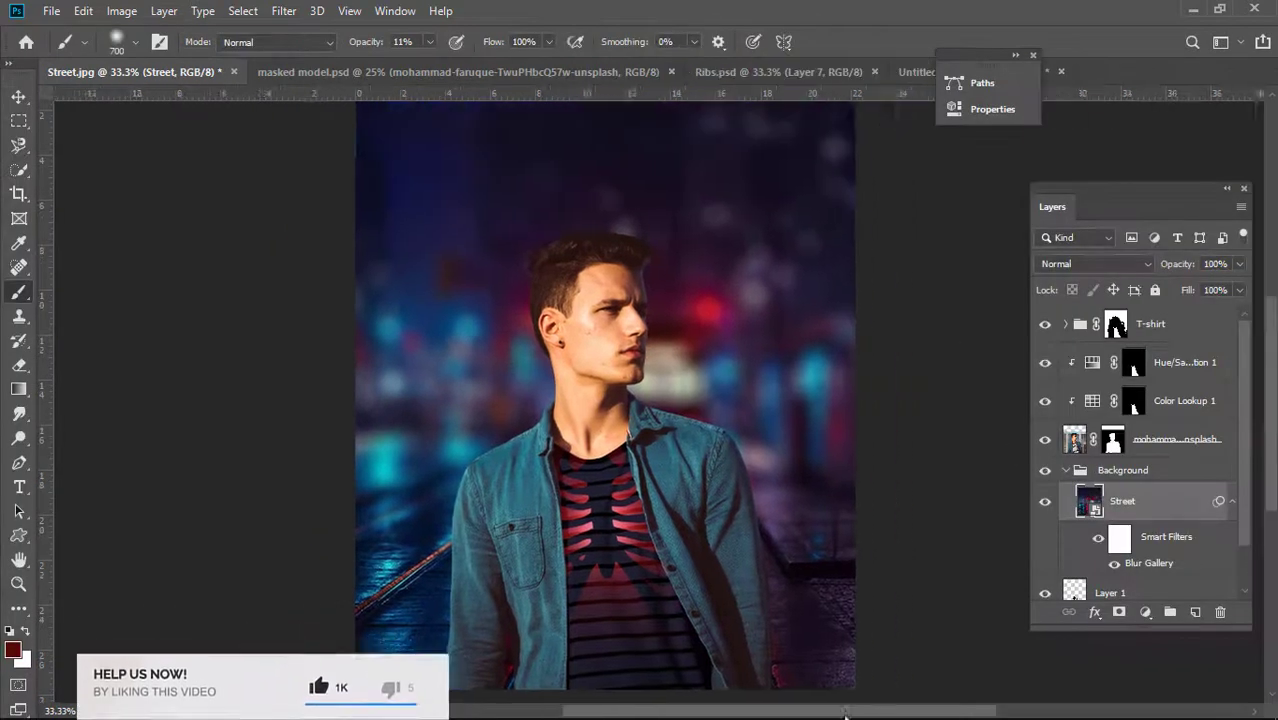
Load the T-shirt shape from the Hue/Saturation mask as a selection and invert it.
{"action": "mouse_move", "coordinate": [1244, 410]}
{"action": "left_mouse_down"}
{"action": "mouse_move", "coordinate": [1245, 467]}
{"action": "mouse_move", "coordinate": [1243, 405]}
{"action": "left_mouse_up"}
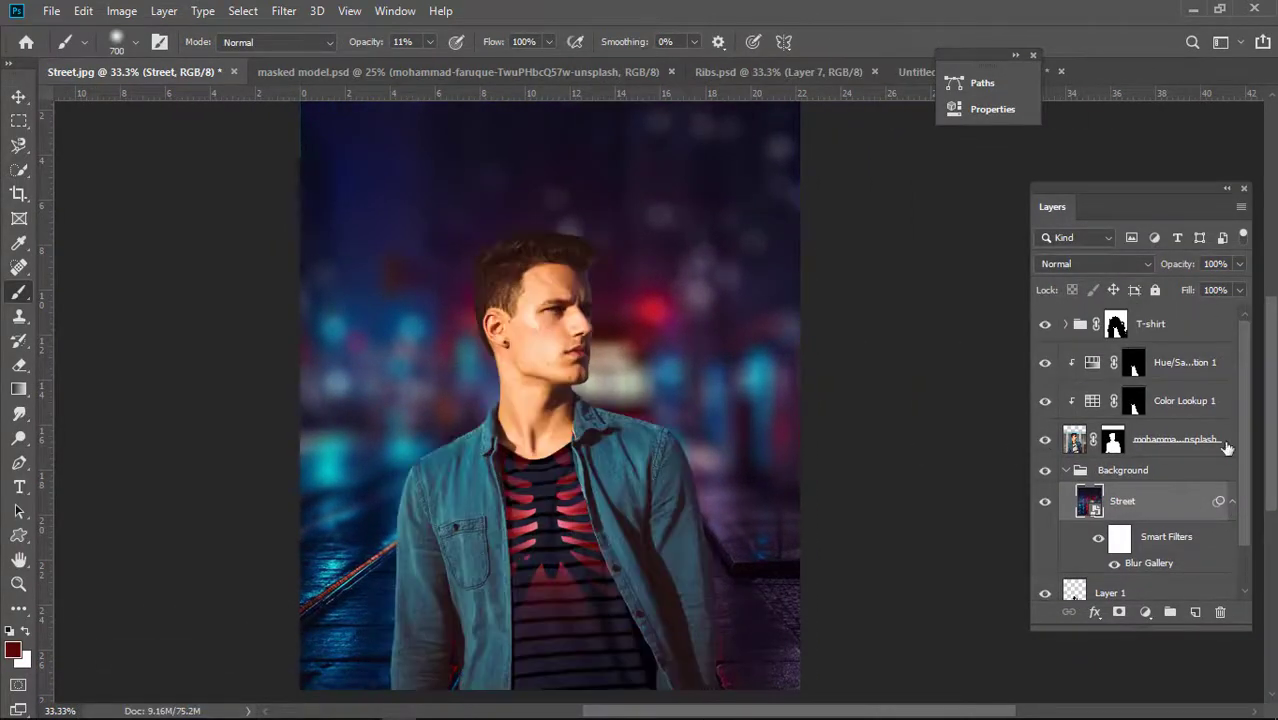
{"action": "left_click", "coordinate": [1044, 367]}
{"action": "left_click", "coordinate": [1044, 367]}
{"action": "left_click", "coordinate": [1134, 374], "text": "ctrl"}
{"action": "key", "text": "m"}
{"action": "right_click", "coordinate": [472, 439]}
{"action": "left_click", "coordinate": [534, 130]}
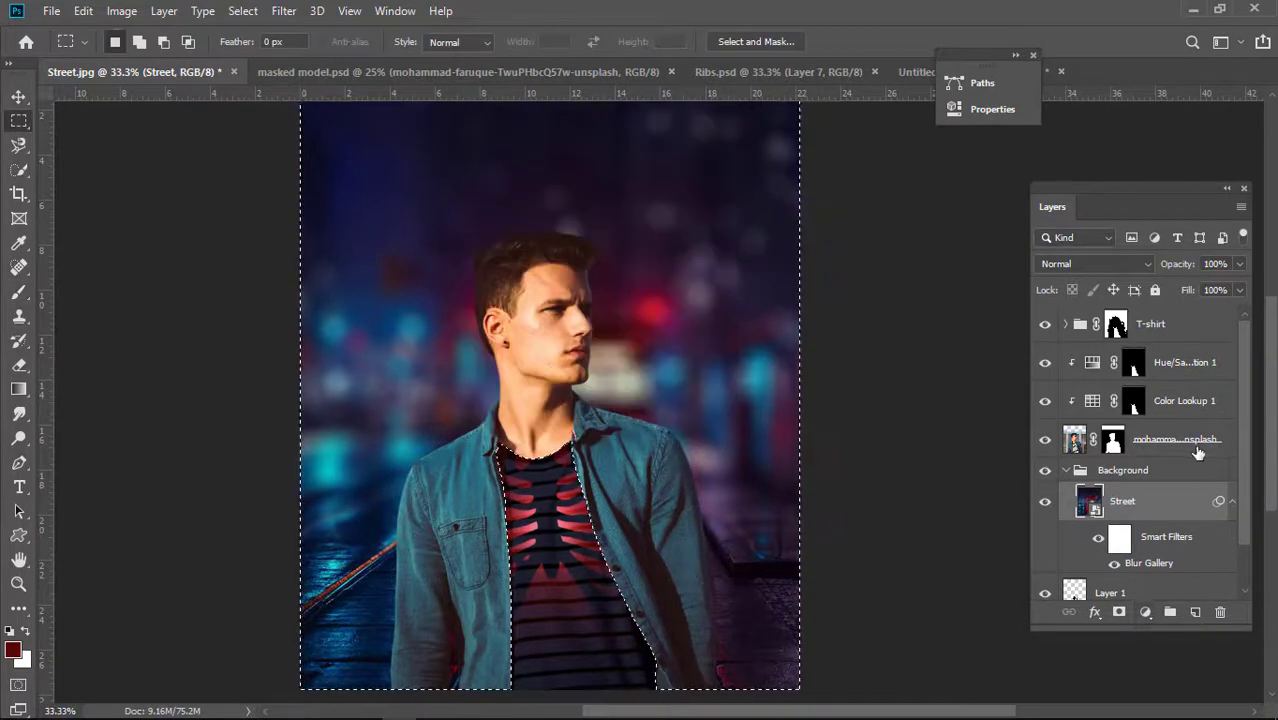
Add a Levels adjustment clipped to the model layer outside the T-shirt and shift its input sliders to deepen the shadows.
{"action": "left_click", "coordinate": [1145, 612]}
{"action": "left_click", "coordinate": [1193, 355]}
{"action": "mouse_move", "coordinate": [753, 271]}
{"action": "left_mouse_down"}
{"action": "mouse_move", "coordinate": [788, 272]}
{"action": "mouse_move", "coordinate": [764, 274]}
{"action": "left_mouse_up"}
{"action": "mouse_move", "coordinate": [908, 272]}
{"action": "left_mouse_down"}
{"action": "mouse_move", "coordinate": [877, 274]}
{"action": "mouse_move", "coordinate": [916, 274]}
{"action": "left_mouse_up"}
{"action": "mouse_move", "coordinate": [763, 272]}
{"action": "left_mouse_down"}
{"action": "mouse_move", "coordinate": [750, 272]}
{"action": "mouse_move", "coordinate": [783, 272]}
{"action": "left_mouse_up"}
Reduce the brush to 102 px and set the Levels adjustment's blend mode to Soft Light.
{"action": "key", "text": "ctrl+i"}
{"action": "key", "text": "b"}
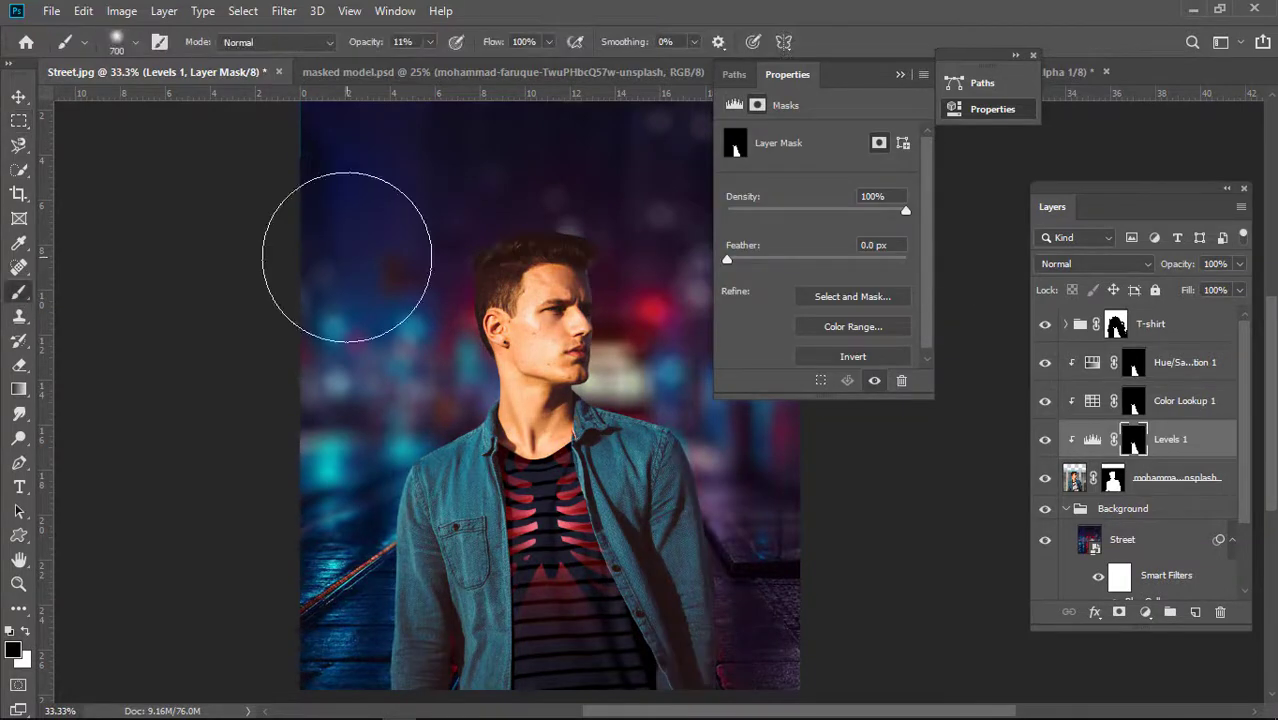
{"action": "left_click", "coordinate": [125, 41]}
{"action": "left_click", "coordinate": [1095, 263]}
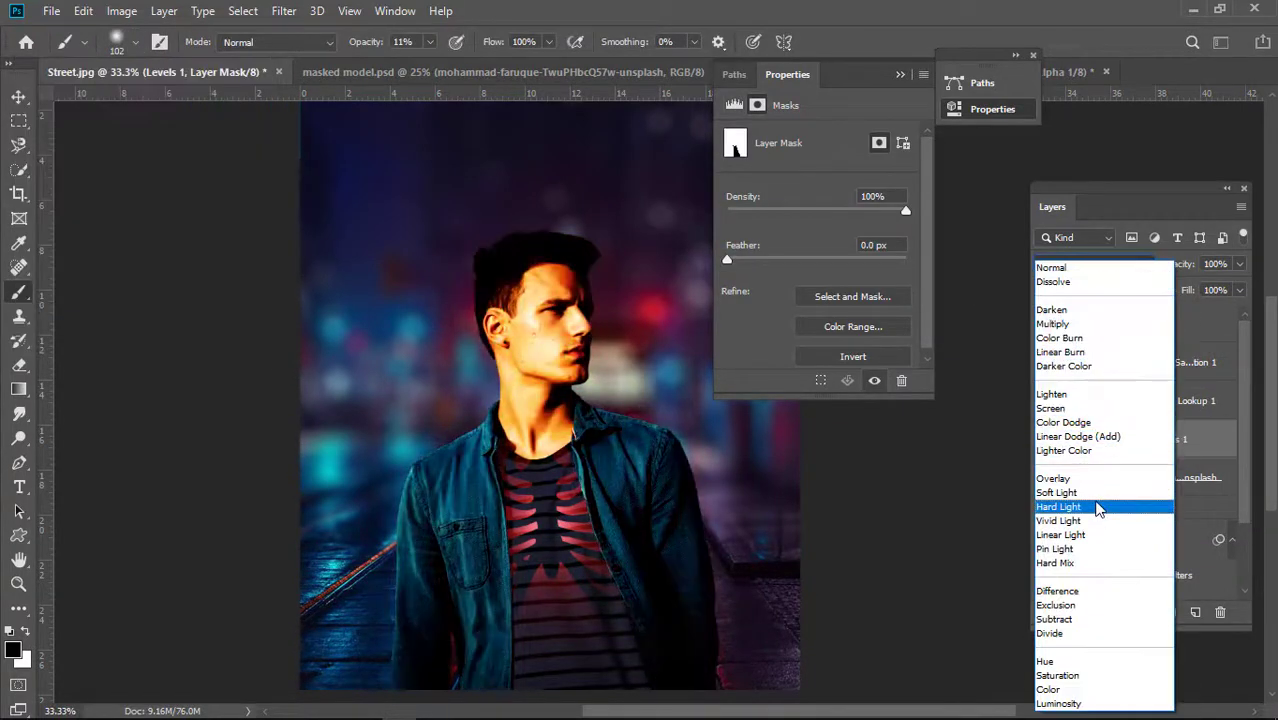
{"action": "left_click", "coordinate": [1060, 493]}
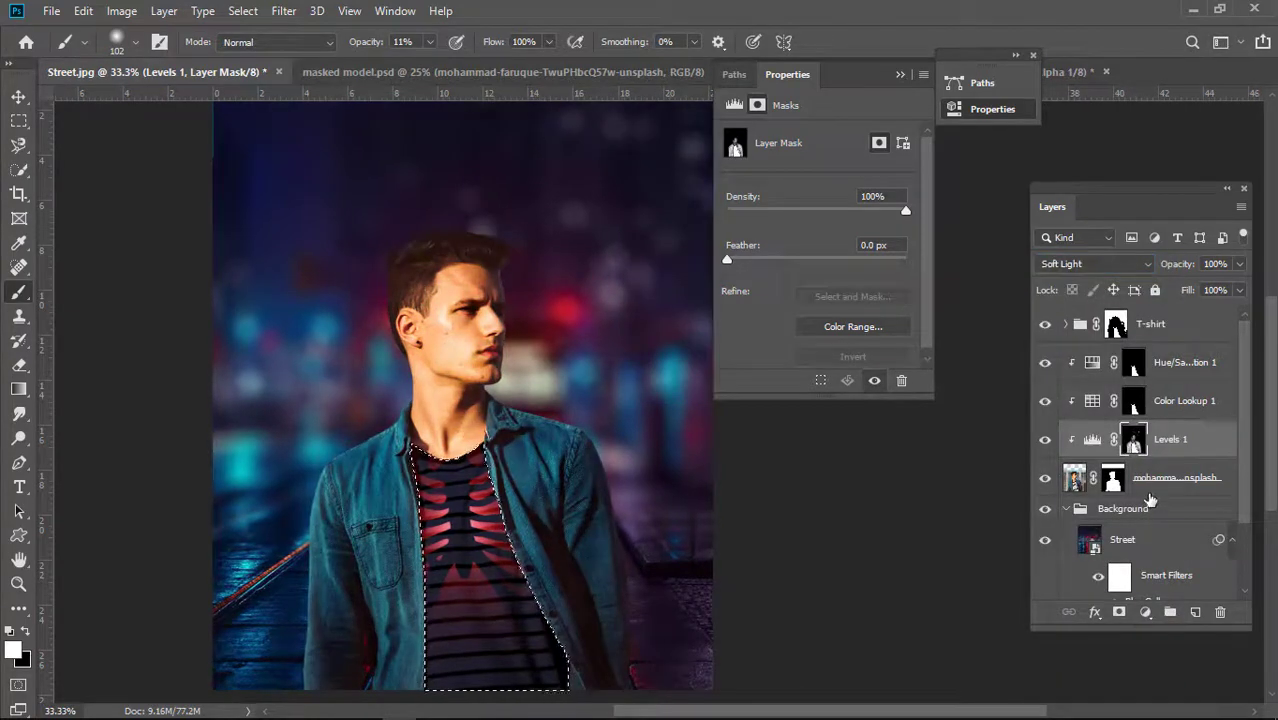
Add a Curves adjustment clipped to the model layer outside the T-shirt and lower the curve to input 160, output 99.
{"action": "key", "text": "m"}
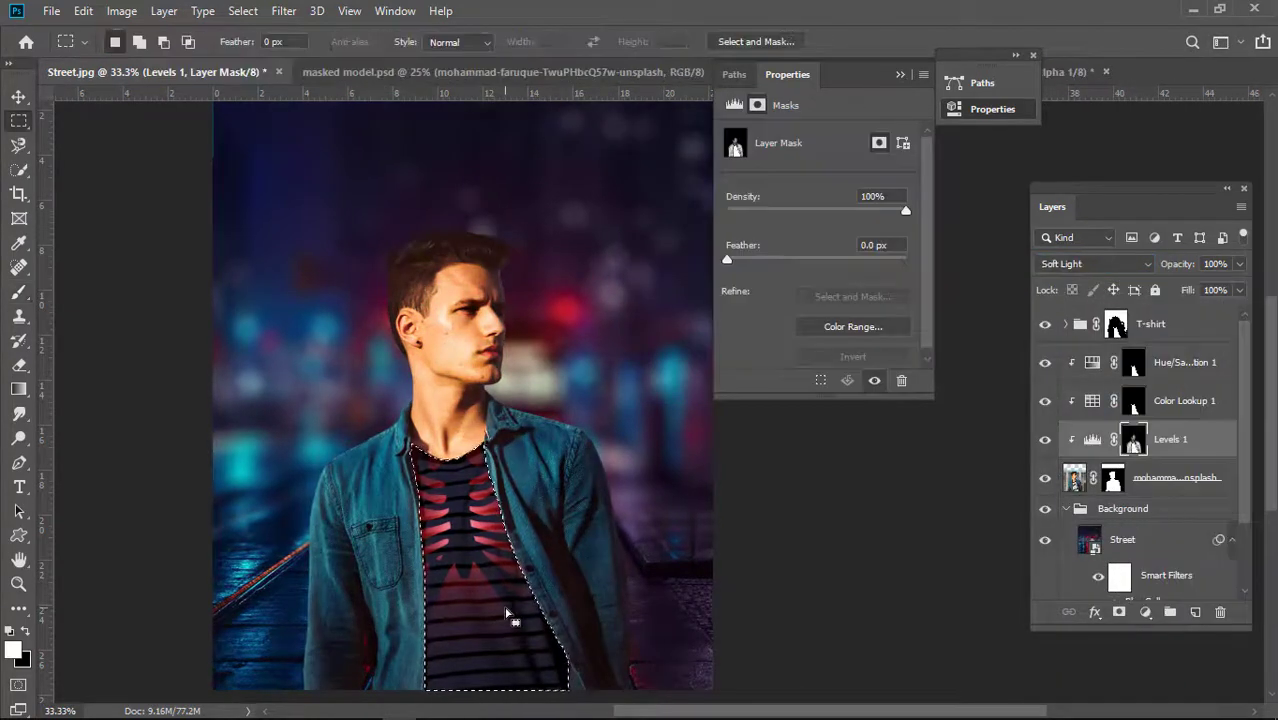
{"action": "left_click", "coordinate": [1172, 479]}
{"action": "left_click", "coordinate": [1145, 612]}
{"action": "left_click", "coordinate": [1160, 374]}
{"action": "left_click_drag", "start_coordinate": [838, 248], "coordinate": [852, 265]}
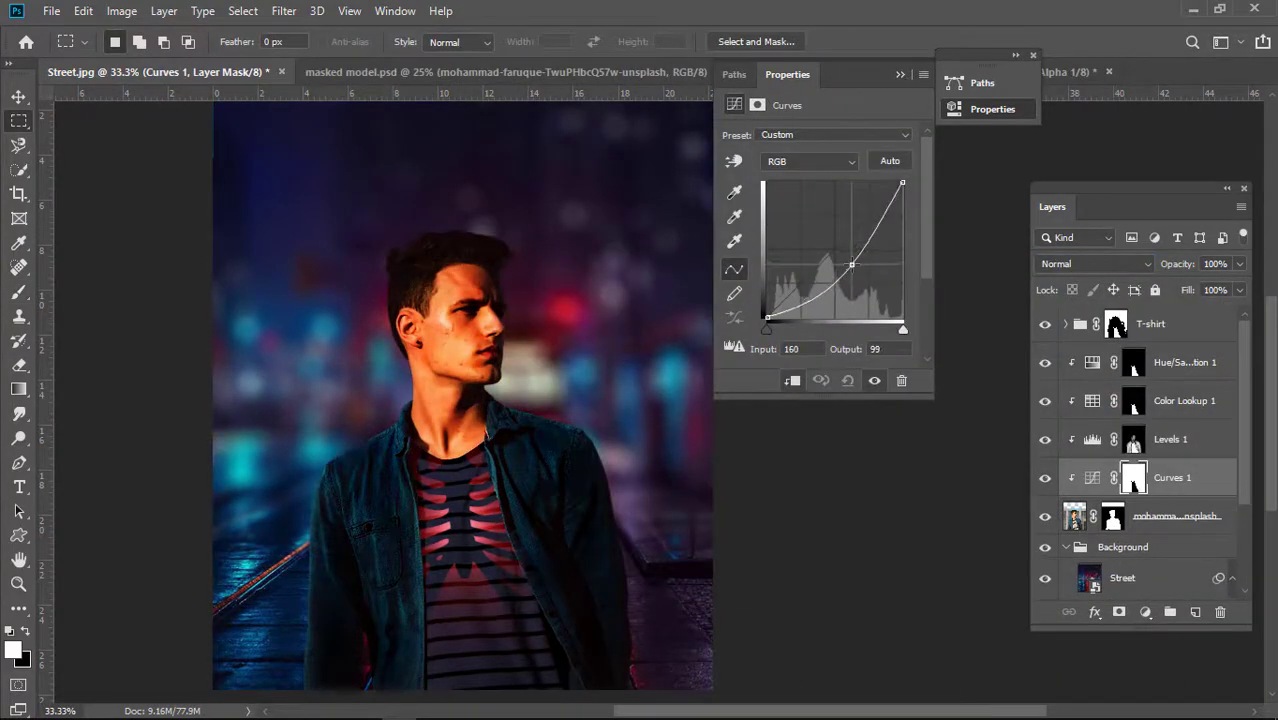
Set the Curves adjustment's blend mode to Hard Light and invert its layer mask.
{"action": "left_click", "coordinate": [1136, 268]}
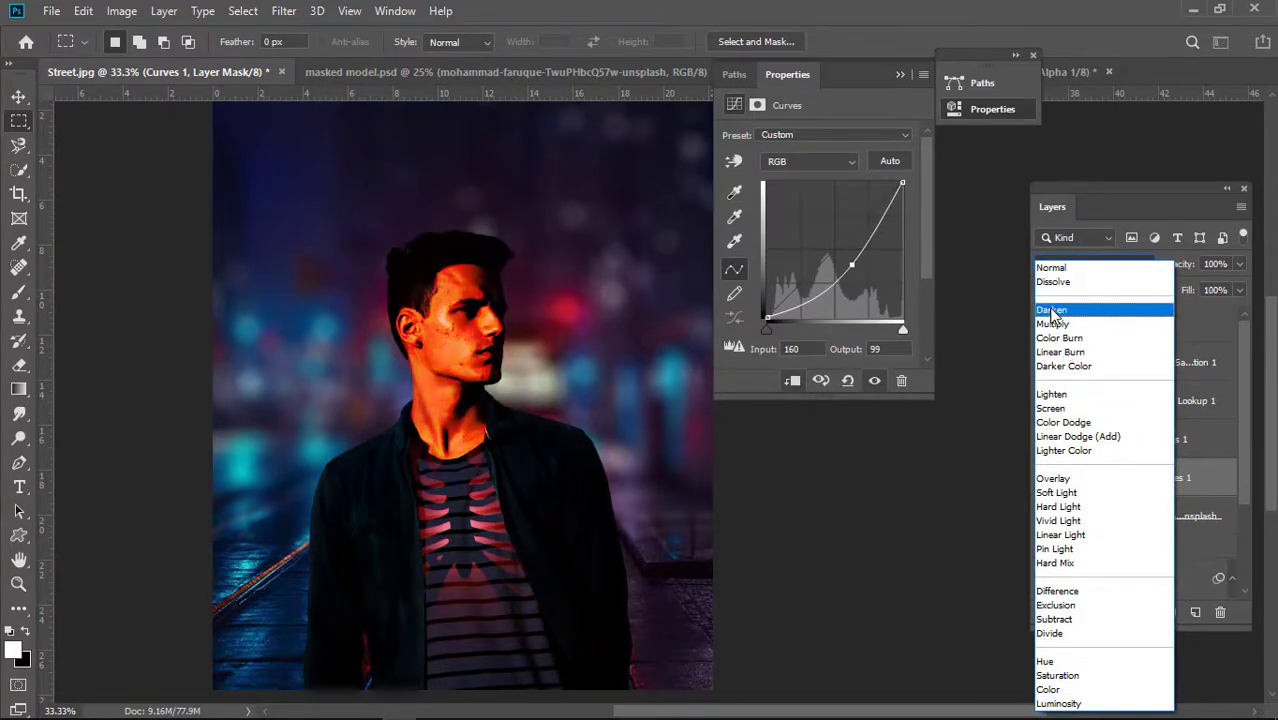
{"action": "left_click", "coordinate": [1050, 507]}
{"action": "left_click", "coordinate": [1133, 477]}
{"action": "key", "text": "ctrl+i"}
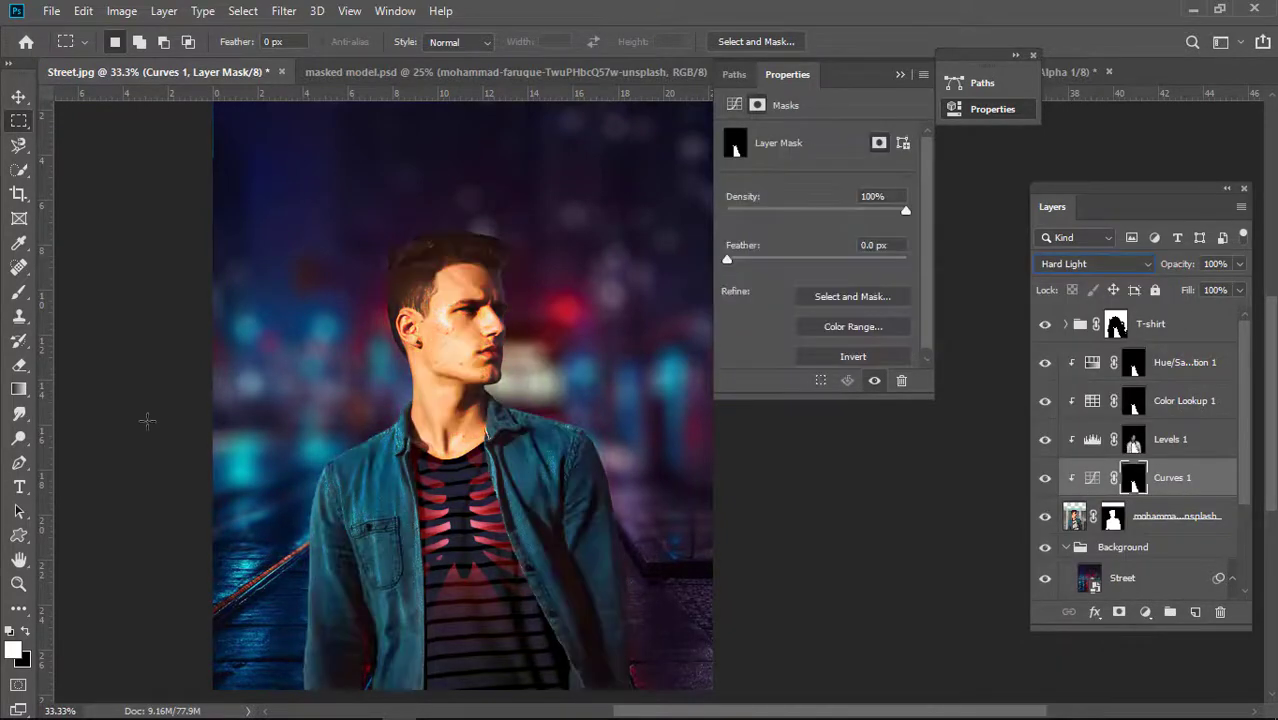
Paint white on the Curves mask with the brush at 11% opacity to darken the jacket and parts of the neck and face.
{"action": "key", "text": "b"}
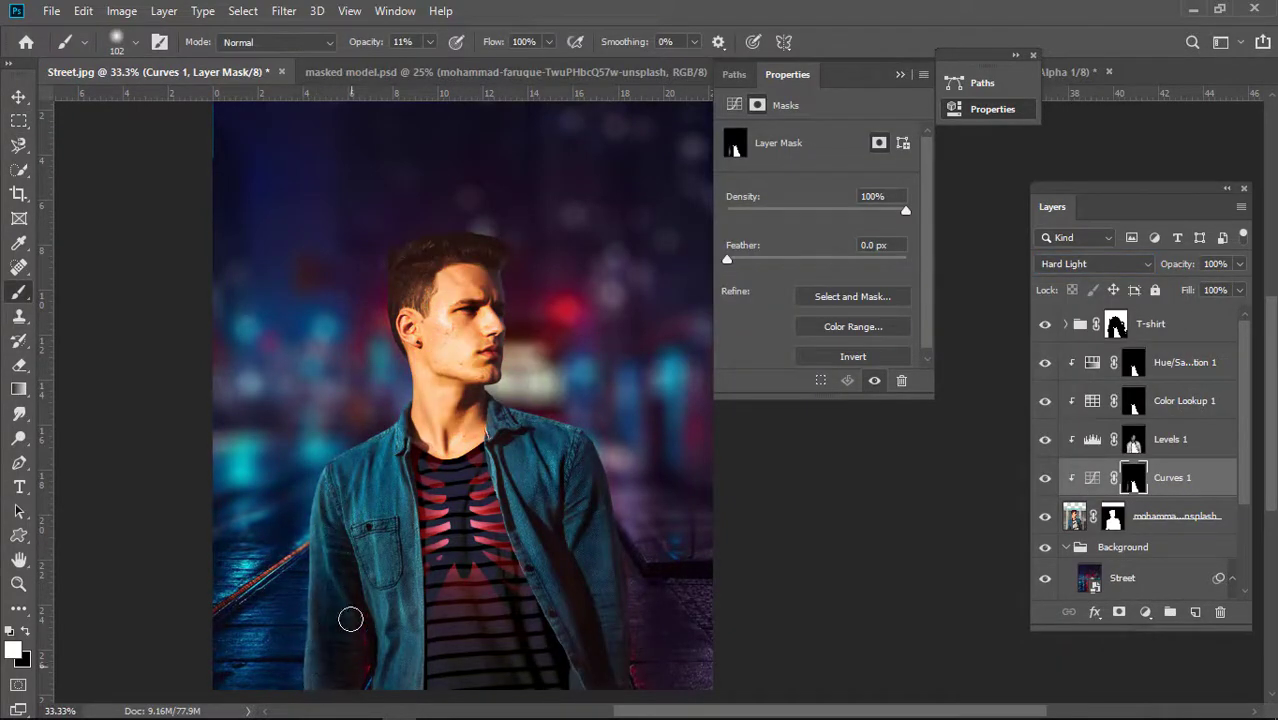
{"action": "mouse_move", "coordinate": [361, 512]}
{"action": "left_mouse_down"}
{"action": "mouse_move", "coordinate": [395, 526]}
{"action": "mouse_move", "coordinate": [360, 541]}
{"action": "left_mouse_up"}
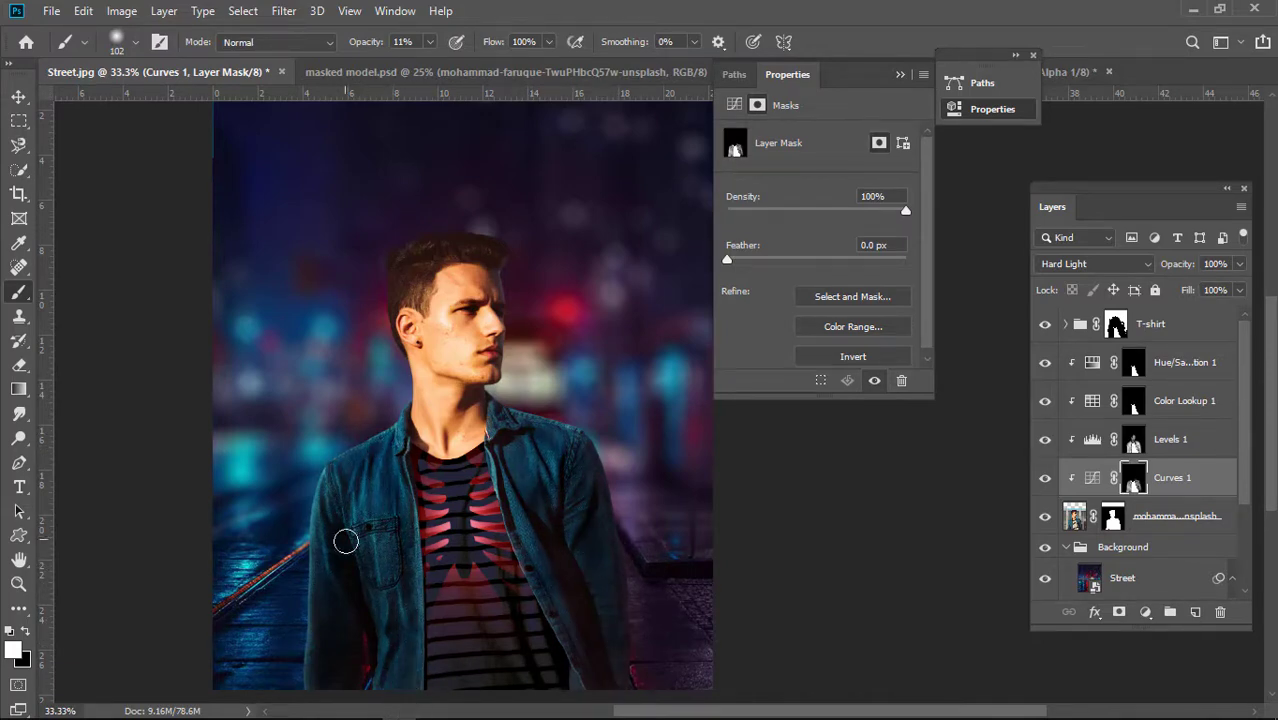
{"action": "scroll", "coordinate": [351, 582], "scroll_direction": "left", "scroll_amount": 10}
{"action": "scroll", "coordinate": [348, 610], "scroll_direction": "right", "scroll_amount": 10}
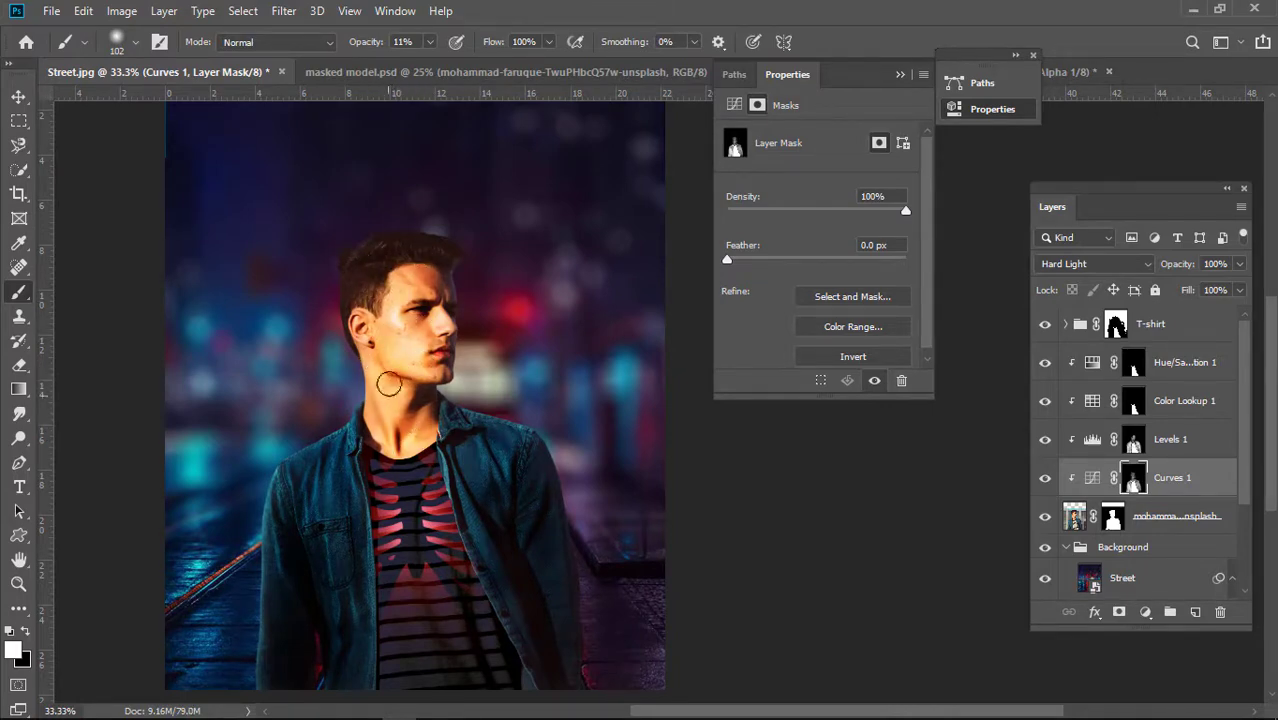
{"action": "left_click_drag", "start_coordinate": [470, 692], "coordinate": [566, 705]}
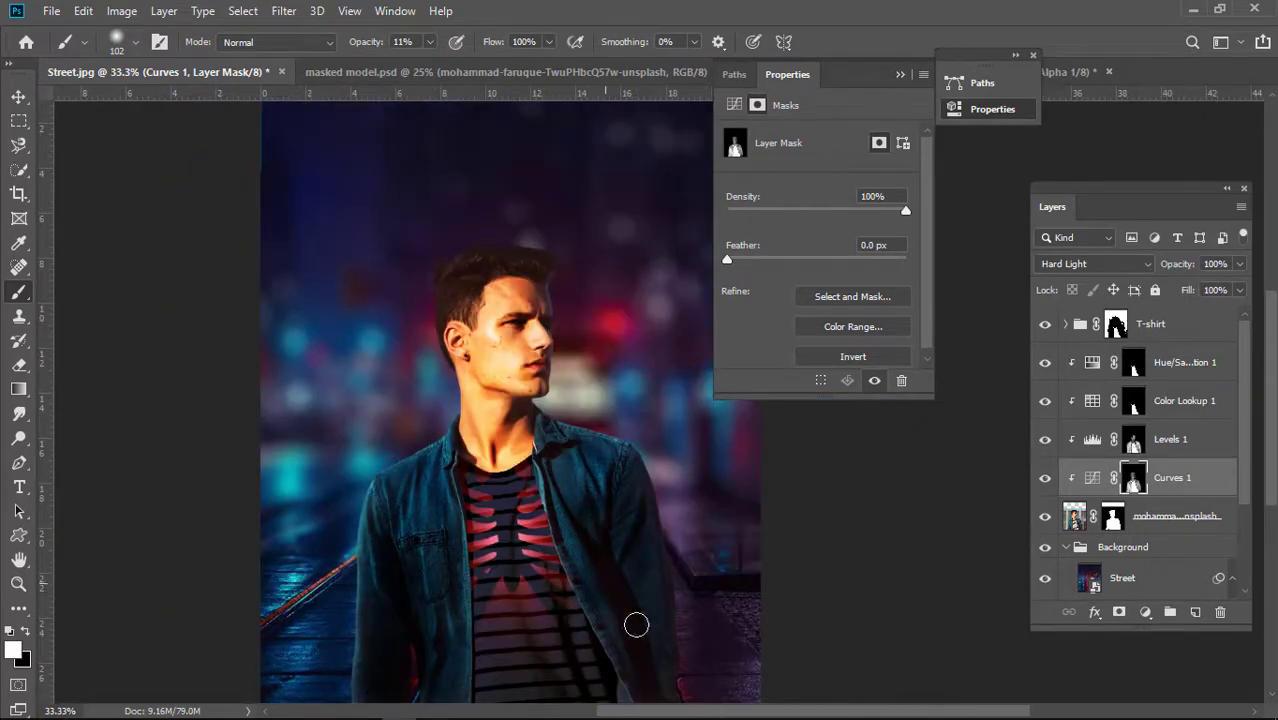
{"action": "left_click", "coordinate": [1094, 264]}
{"action": "left_click", "coordinate": [1070, 503]}
Select everything outside the T-shirt and subtract the area above the jacket with the Rectangular Marquee.
{"action": "key", "text": "m"}
{"action": "key", "text": "ctrl+a"}
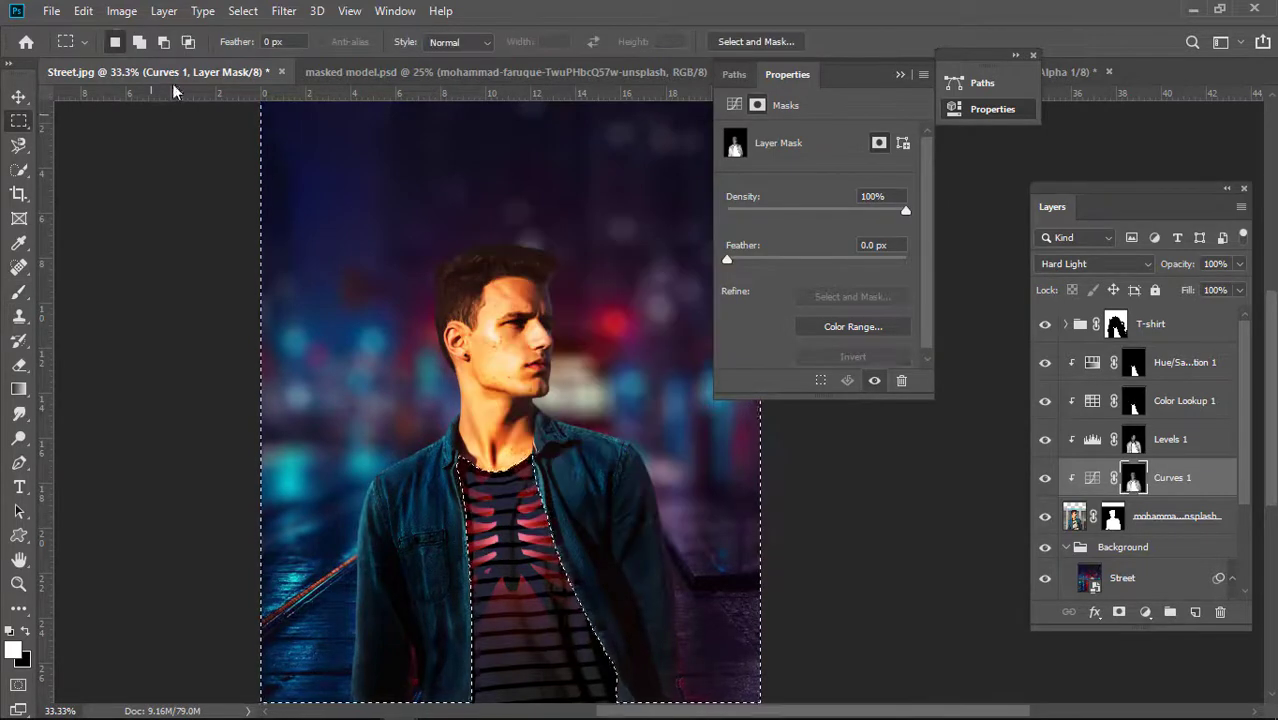
{"action": "key", "text": "ctrl+minus"}
{"action": "key", "text": "ctrl+minus"}
{"action": "left_click_drag", "start_coordinate": [328, 227], "coordinate": [676, 416]}
{"action": "key", "text": "ctrl+z"}
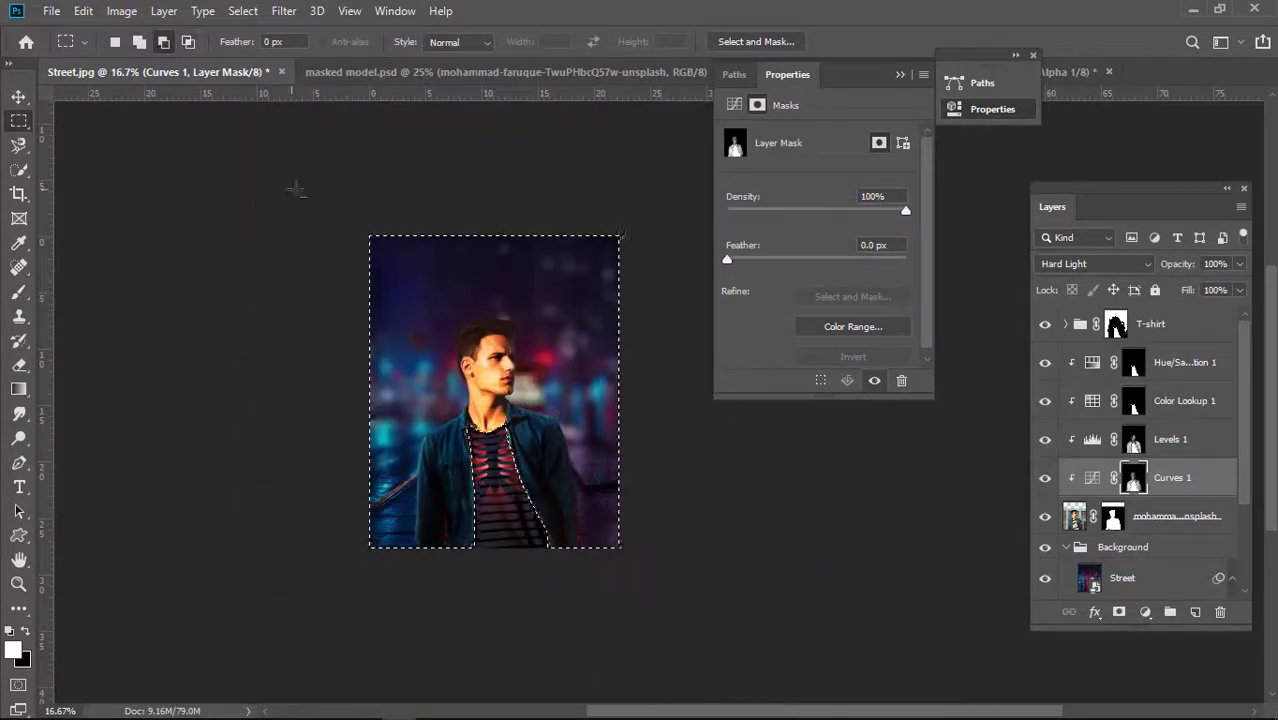
{"action": "left_click_drag", "start_coordinate": [294, 191], "coordinate": [650, 411]}
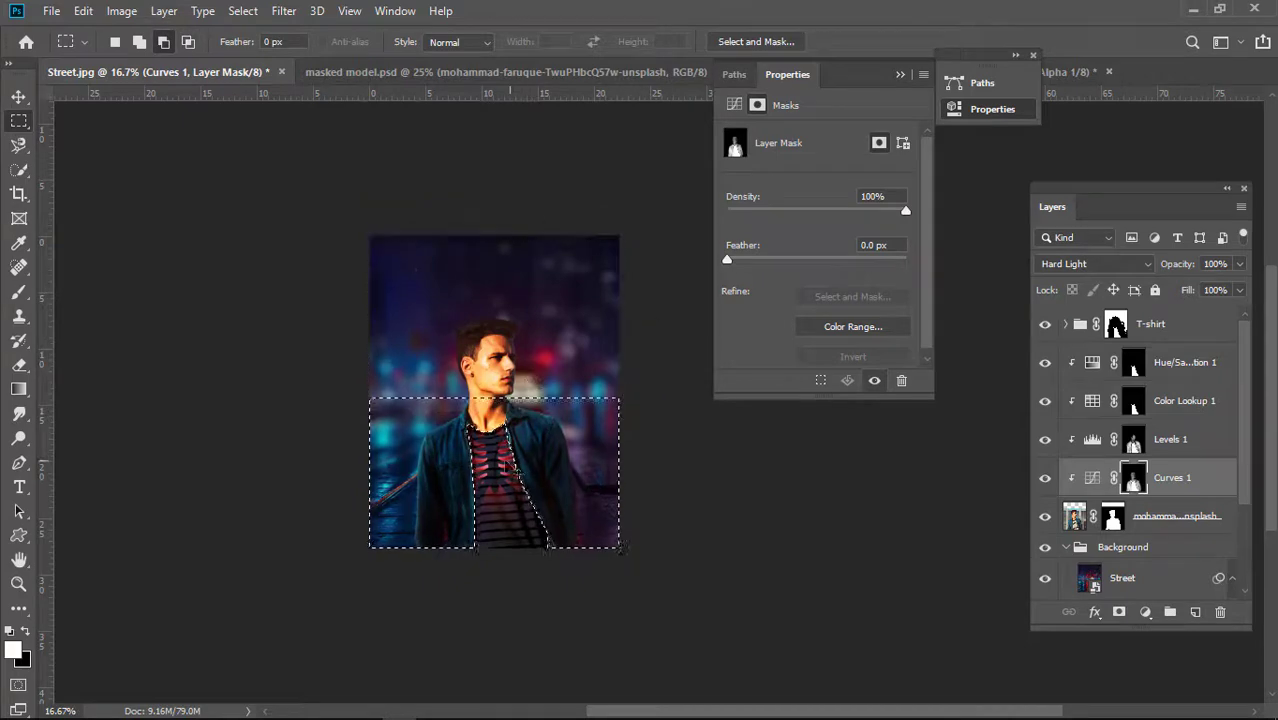
Subtract the street background beside the jacket from the selection using Quick Selection on the model layer.
{"action": "key", "text": "ctrl+plus"}
{"action": "key", "text": "w"}
{"action": "left_click", "coordinate": [1074, 516]}
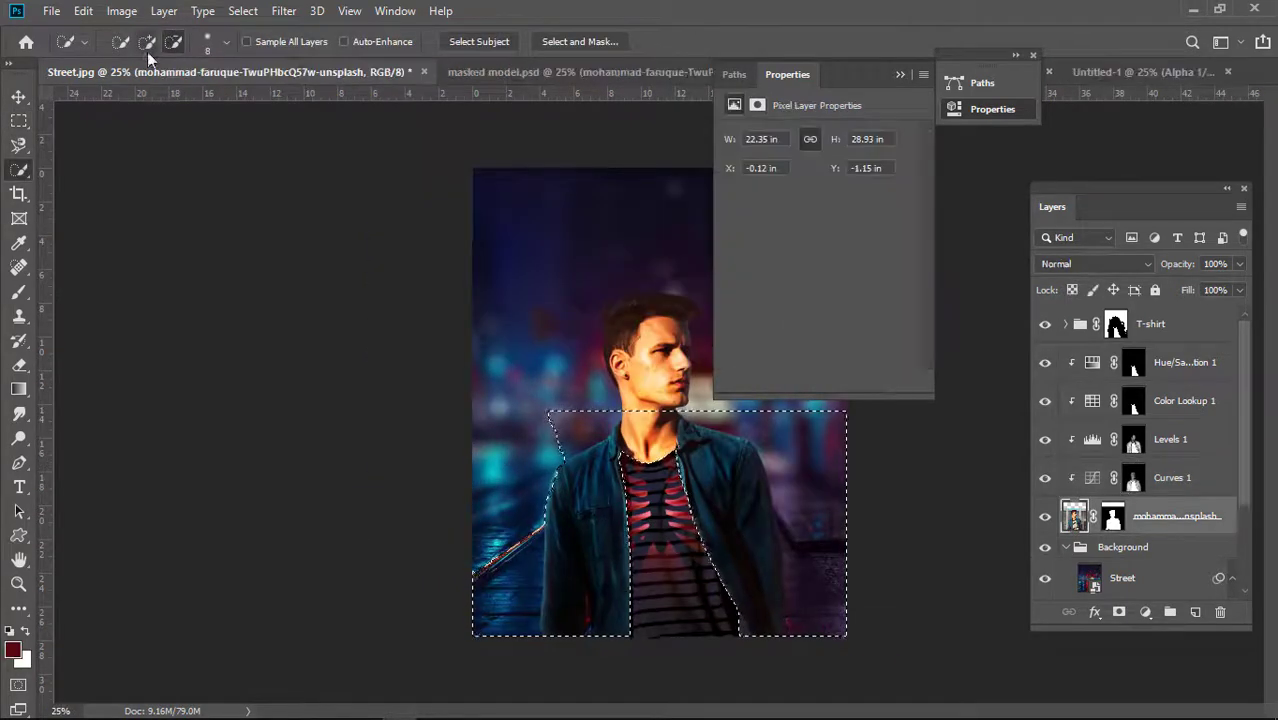
{"action": "left_click", "coordinate": [535, 430], "text": "alt"}
Trace the jacket collar's edges beside the neck with the Pen tool and convert the outlines to refine the jacket selection.
{"action": "scroll", "coordinate": [590, 398], "scroll_direction": "up", "scroll_amount": 5}
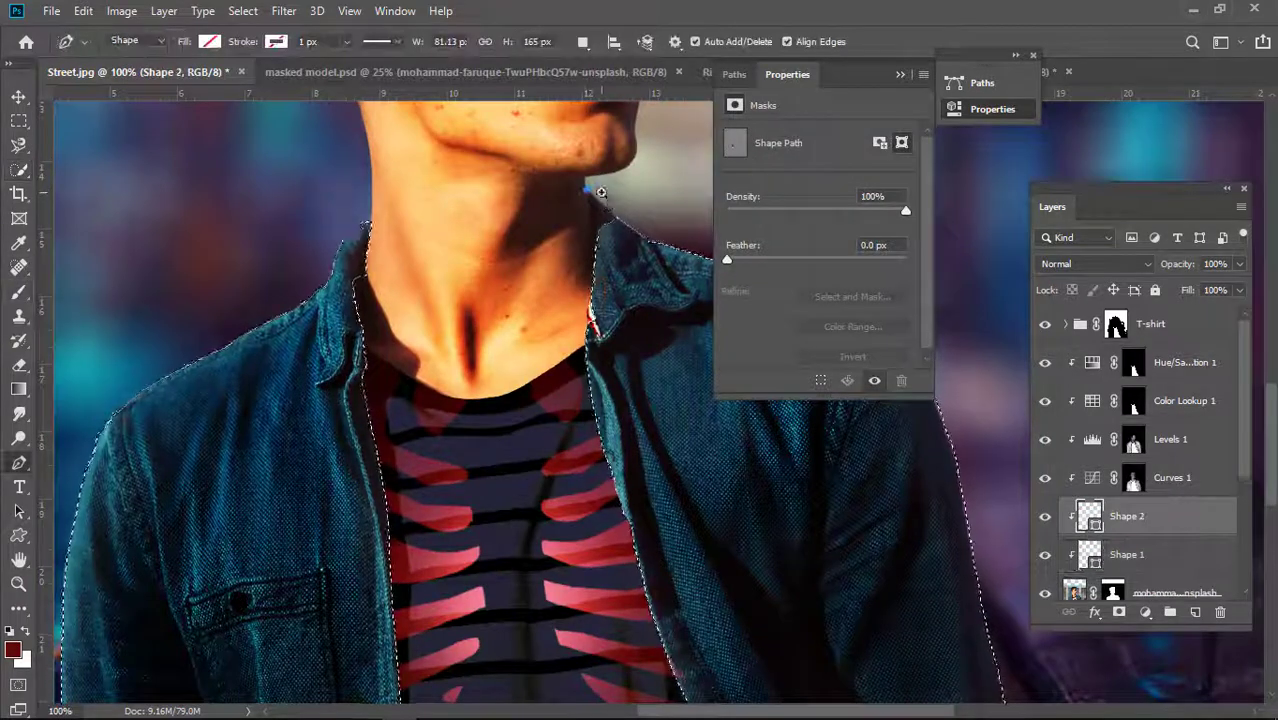
{"action": "scroll", "coordinate": [600, 191], "scroll_direction": "up", "scroll_amount": 2}
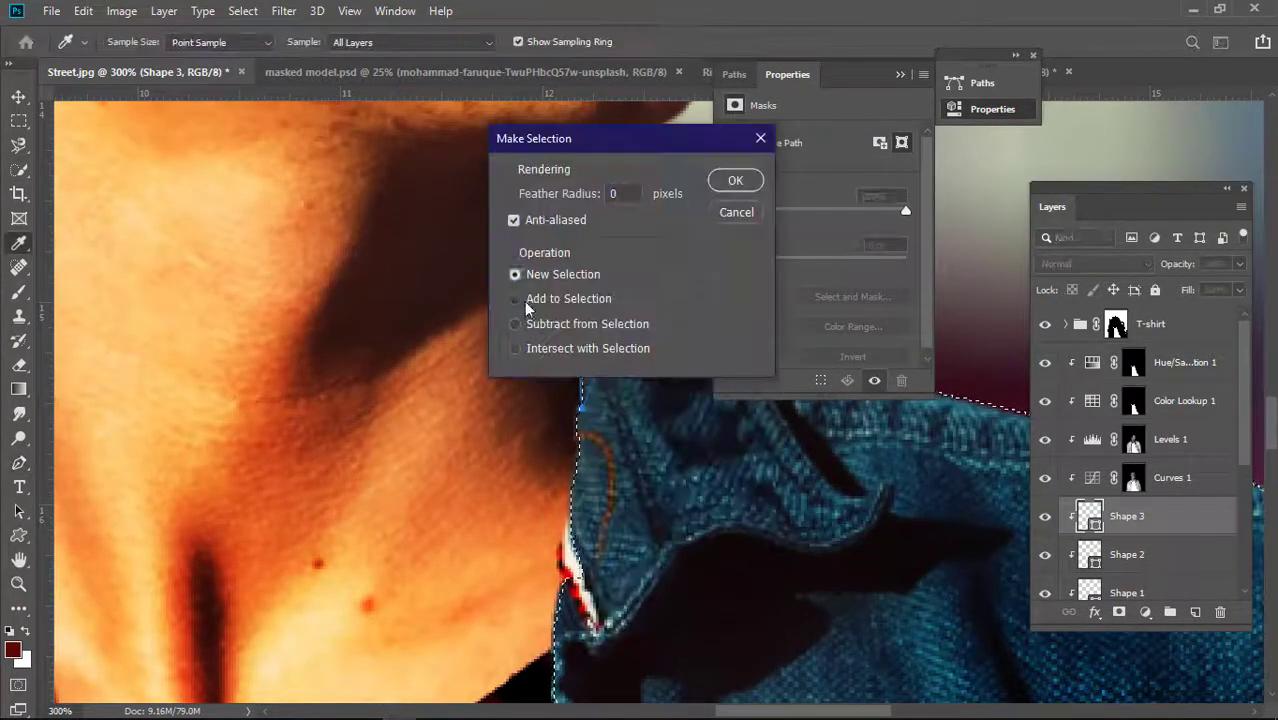
{"action": "key", "text": "Return"}
{"action": "left_click", "coordinate": [581, 299]}
{"action": "left_click", "coordinate": [578, 485]}
{"action": "left_click", "coordinate": [565, 527]}
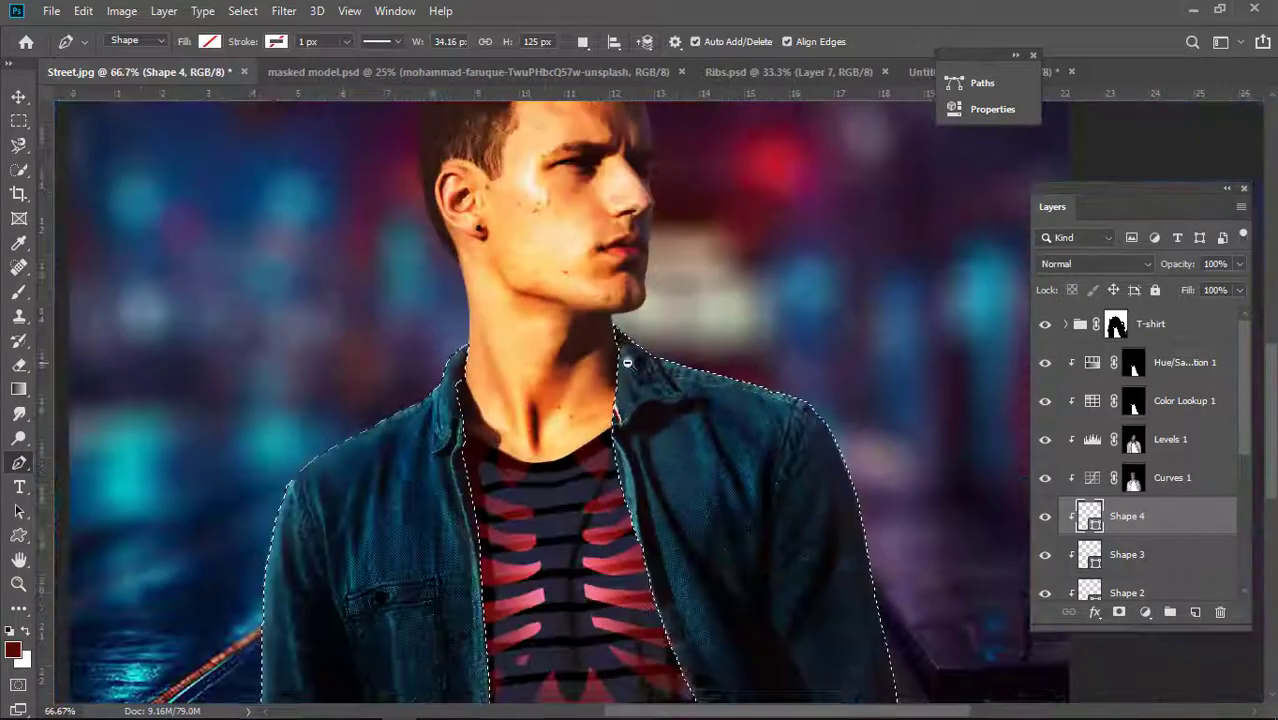
Remove the gap between the sleeve and the jacket body from the selection and delete the temporary pen shape layers.
{"action": "scroll", "coordinate": [635, 410], "scroll_direction": "down", "scroll_amount": 5}
{"action": "key", "text": "w"}
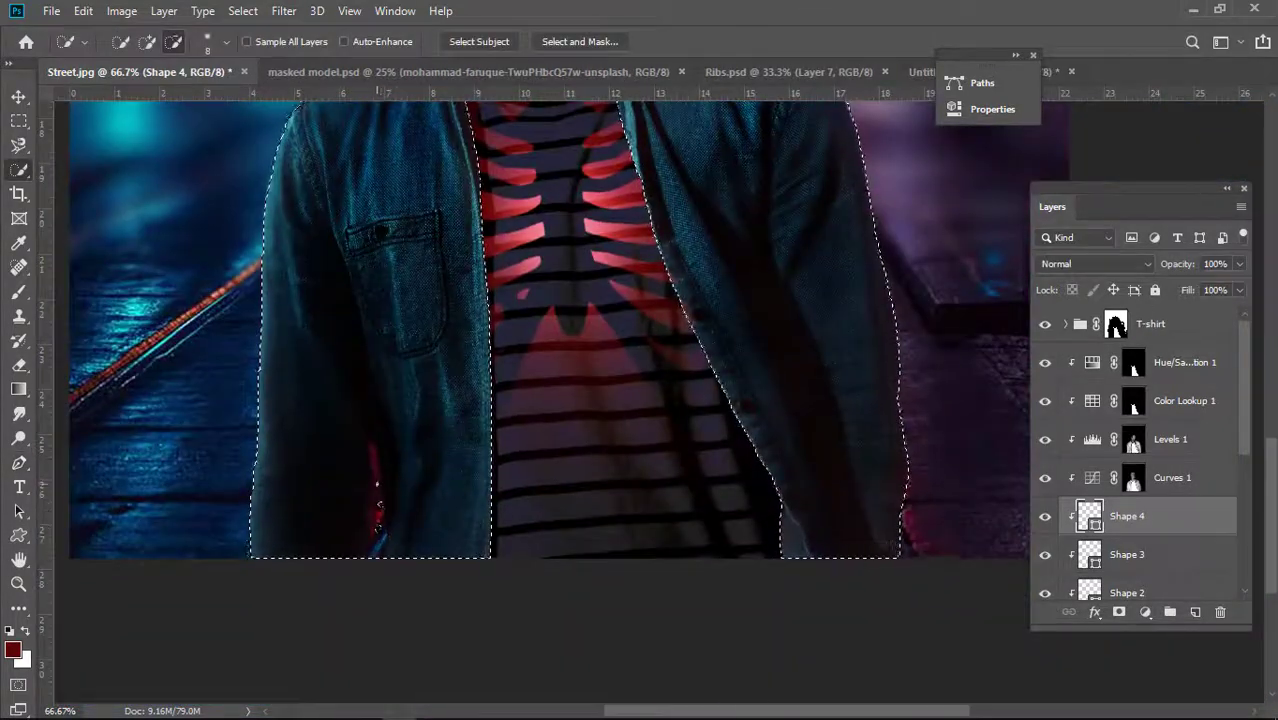
{"action": "scroll", "coordinate": [552, 400], "scroll_direction": "down", "scroll_amount": 1}
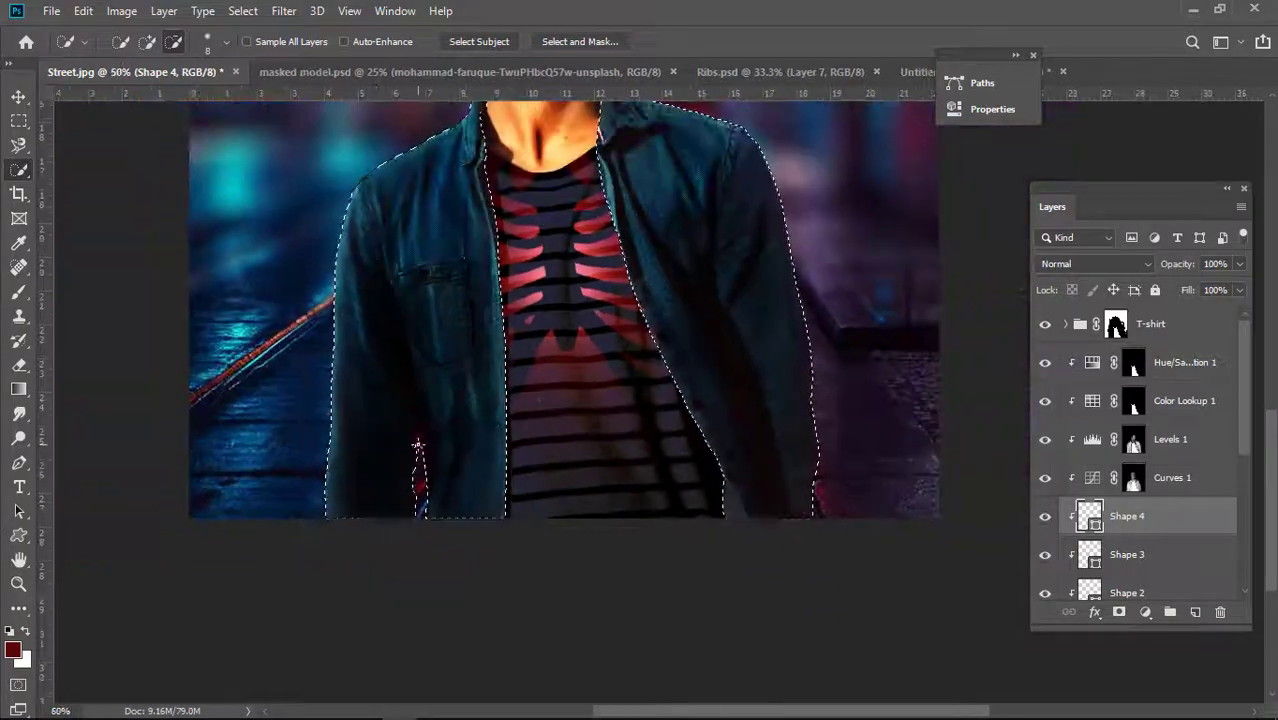
{"action": "scroll", "coordinate": [552, 400], "scroll_direction": "down", "scroll_amount": 1}
{"action": "scroll", "coordinate": [1140, 450], "scroll_direction": "down", "scroll_amount": 2}
{"action": "left_click", "coordinate": [1127, 494], "text": "shift"}
{"action": "key", "text": "Delete"}
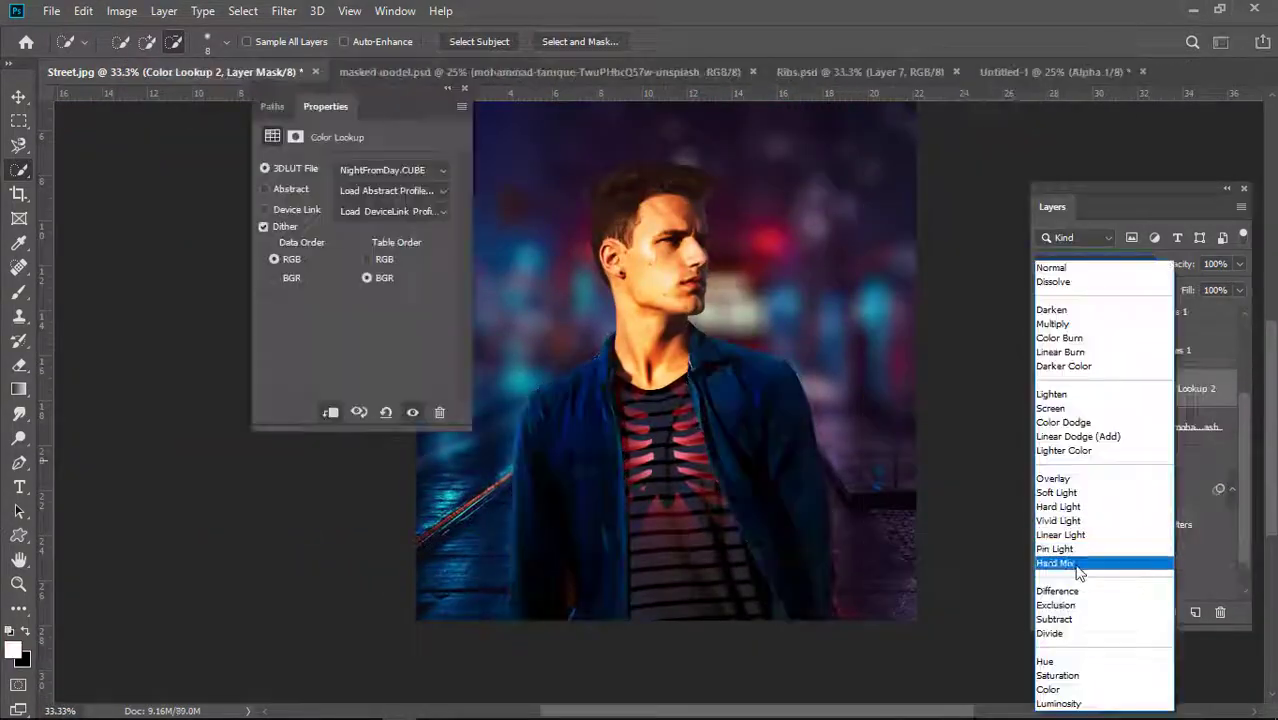
Set the jacket's NightFromDay.CUBE Color Lookup adjustment to Hard Light and clear the leftover selection.
{"action": "left_click", "coordinate": [1058, 506]}
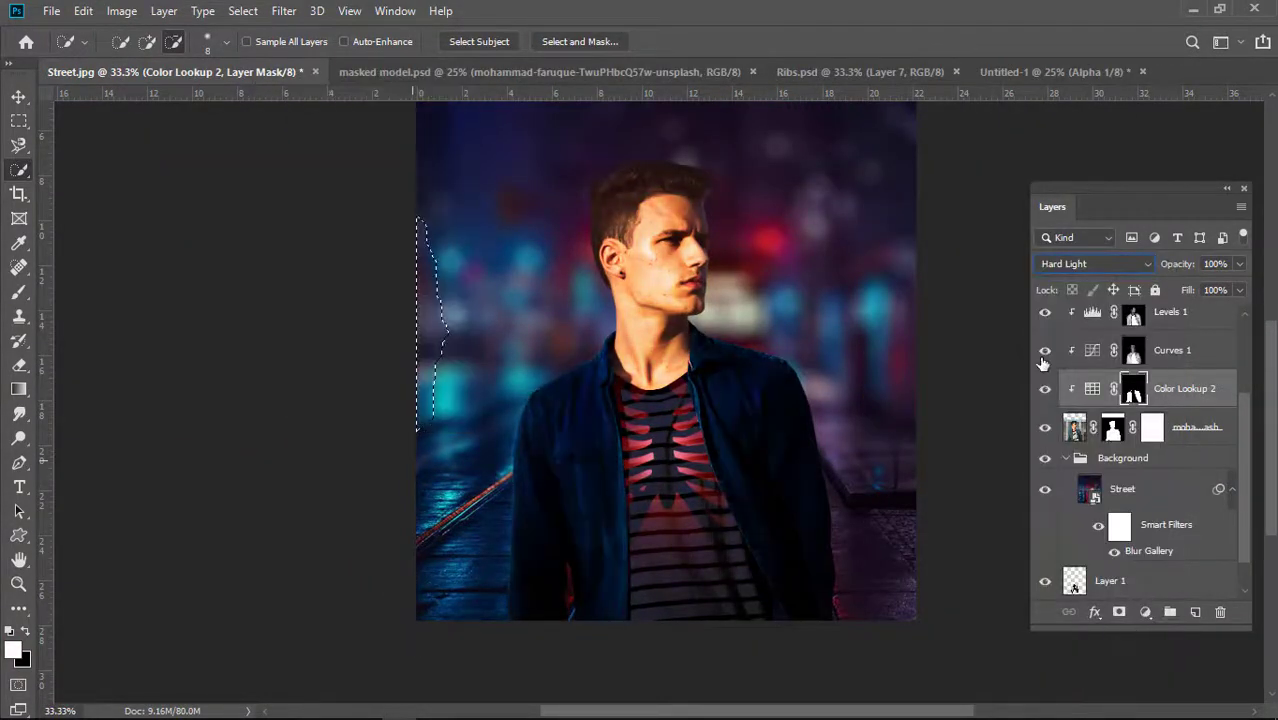
{"action": "key", "text": "m"}
{"action": "left_click", "coordinate": [516, 168]}
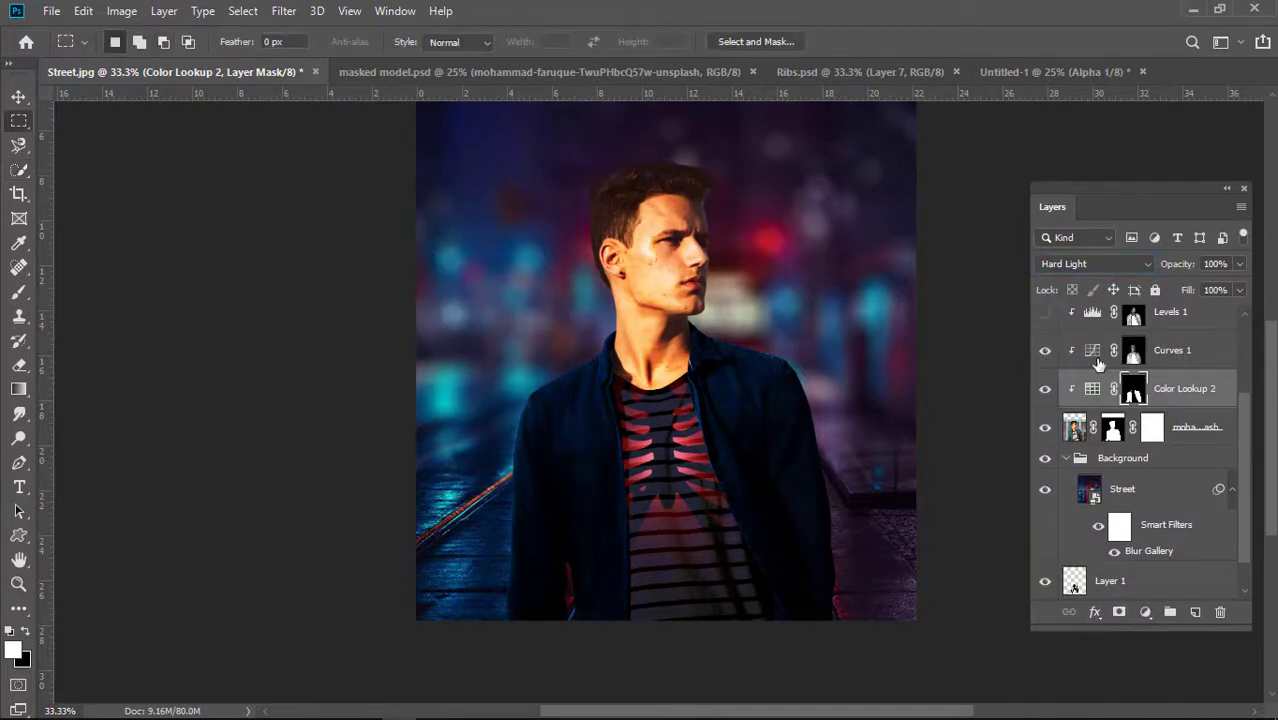
Change the Levels adjustment's blend mode to Lighter Color.
{"action": "scroll", "coordinate": [1212, 390], "scroll_direction": "up", "scroll_amount": 2}
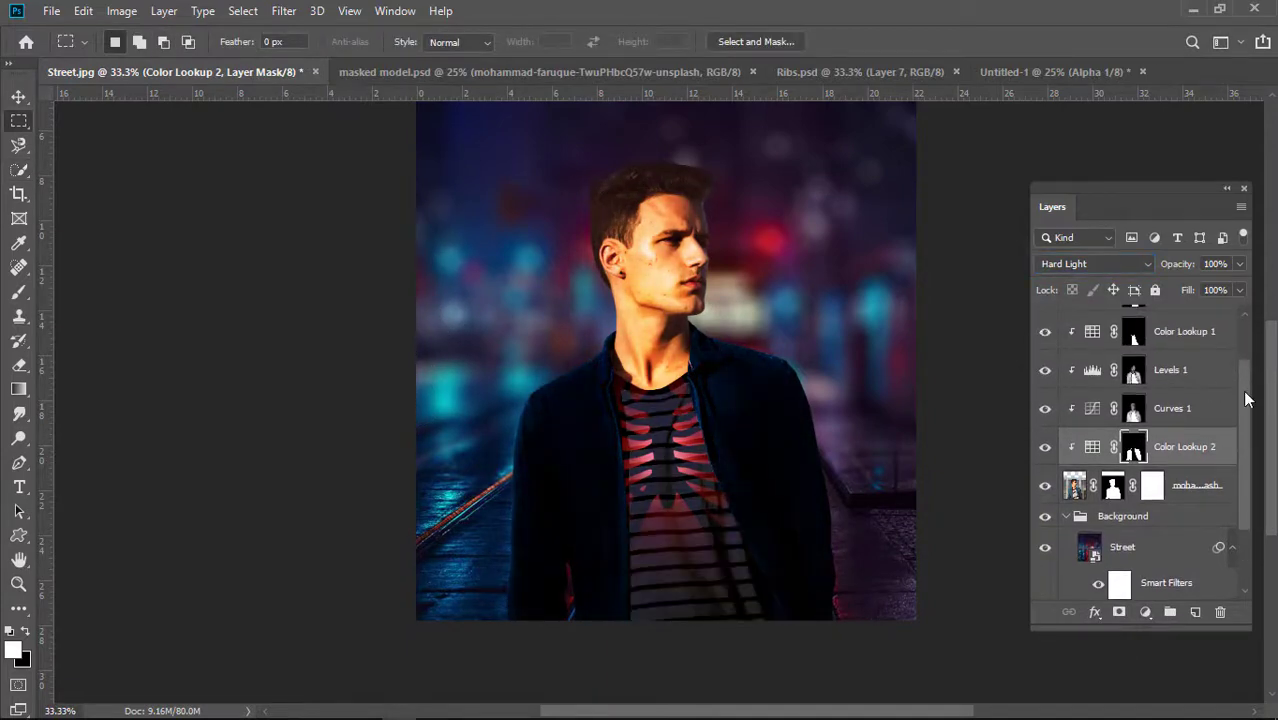
{"action": "left_click", "coordinate": [1188, 373]}
{"action": "left_click", "coordinate": [1095, 264]}
{"action": "left_click", "coordinate": [1072, 492]}
{"action": "left_click", "coordinate": [1168, 380]}
{"action": "left_click", "coordinate": [1093, 264]}
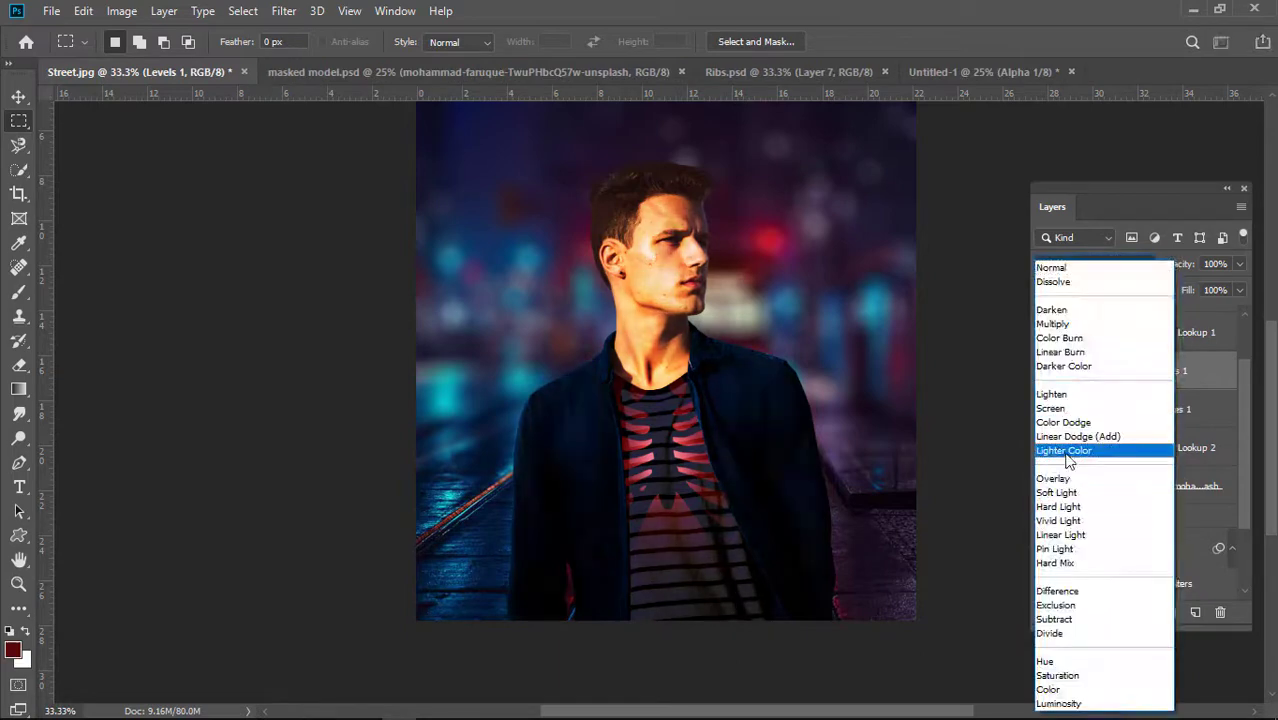
{"action": "left_click", "coordinate": [1064, 452]}
Add a Vibrance adjustment directly above the Street layer in the Background group.
{"action": "left_click", "coordinate": [1122, 548]}
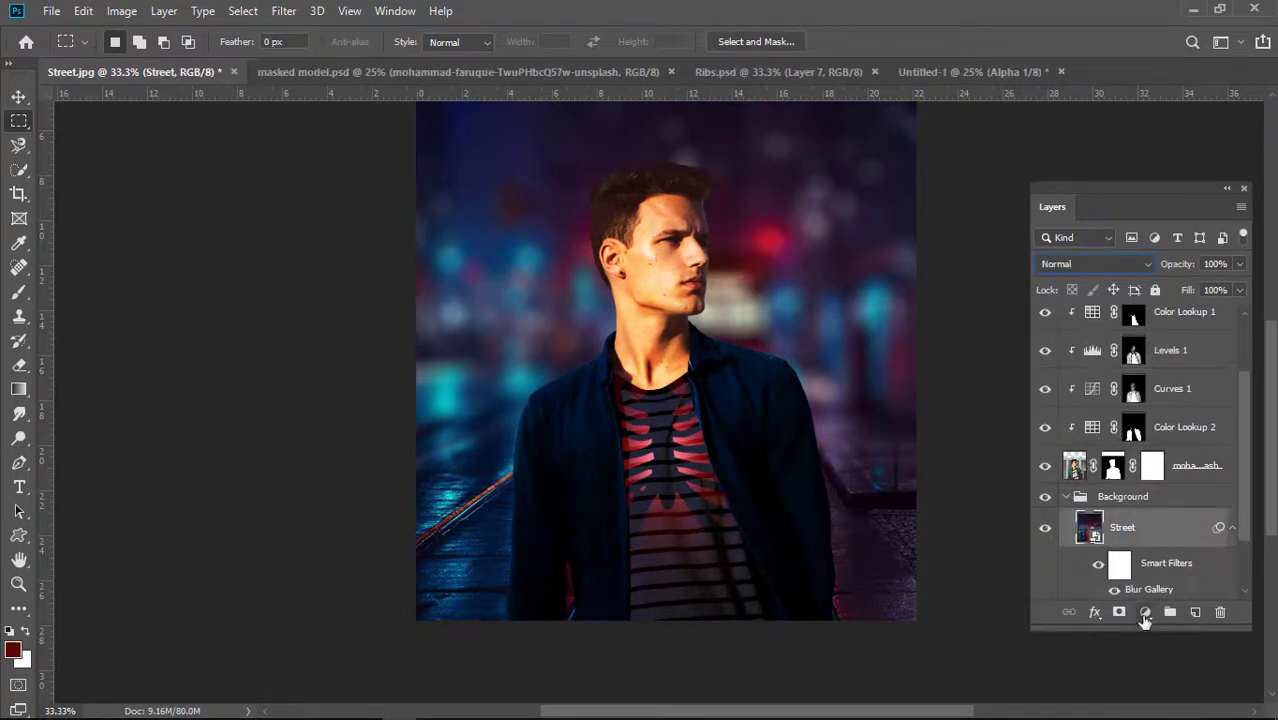
{"action": "left_click", "coordinate": [1145, 612]}
{"action": "left_click", "coordinate": [1155, 386]}
{"action": "left_click", "coordinate": [1186, 427]}
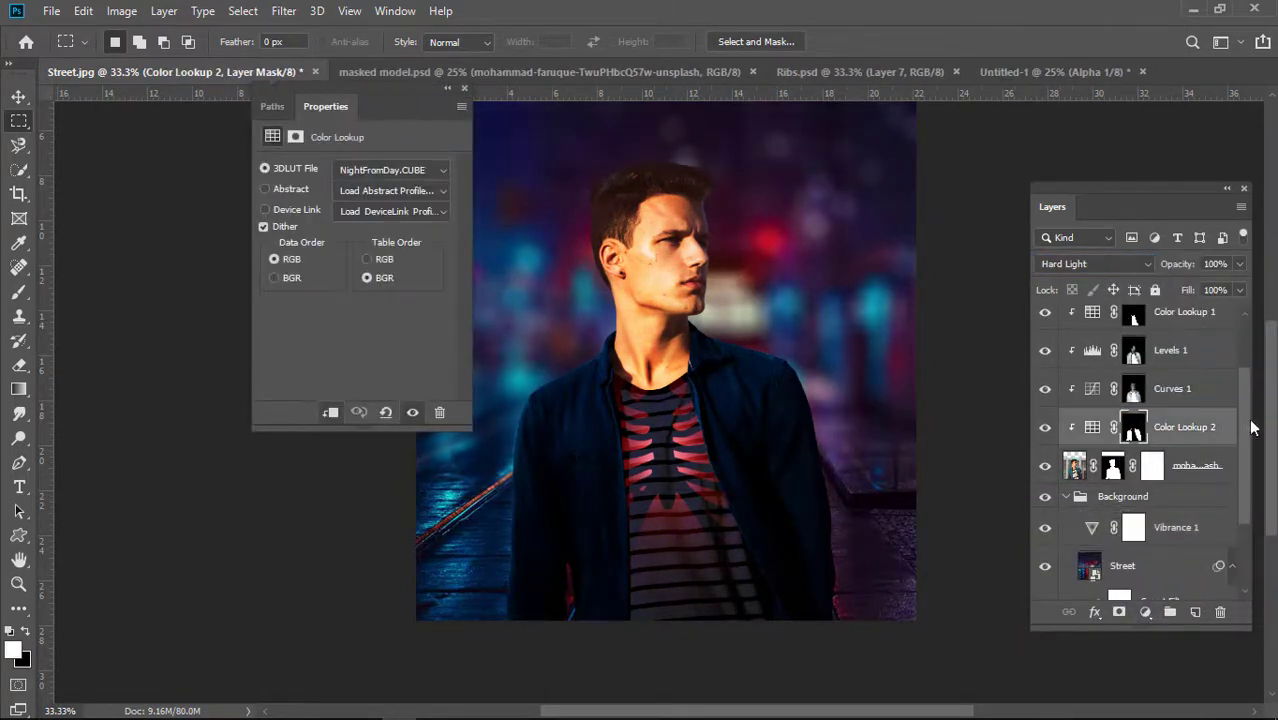
{"action": "left_click", "coordinate": [464, 89]}
Group the Hue/Saturation and first Color Lookup adjustments and name the group T-shirt colour.
{"action": "left_click_drag", "start_coordinate": [1244, 404], "coordinate": [1243, 356]}
{"action": "left_click", "coordinate": [1116, 325]}
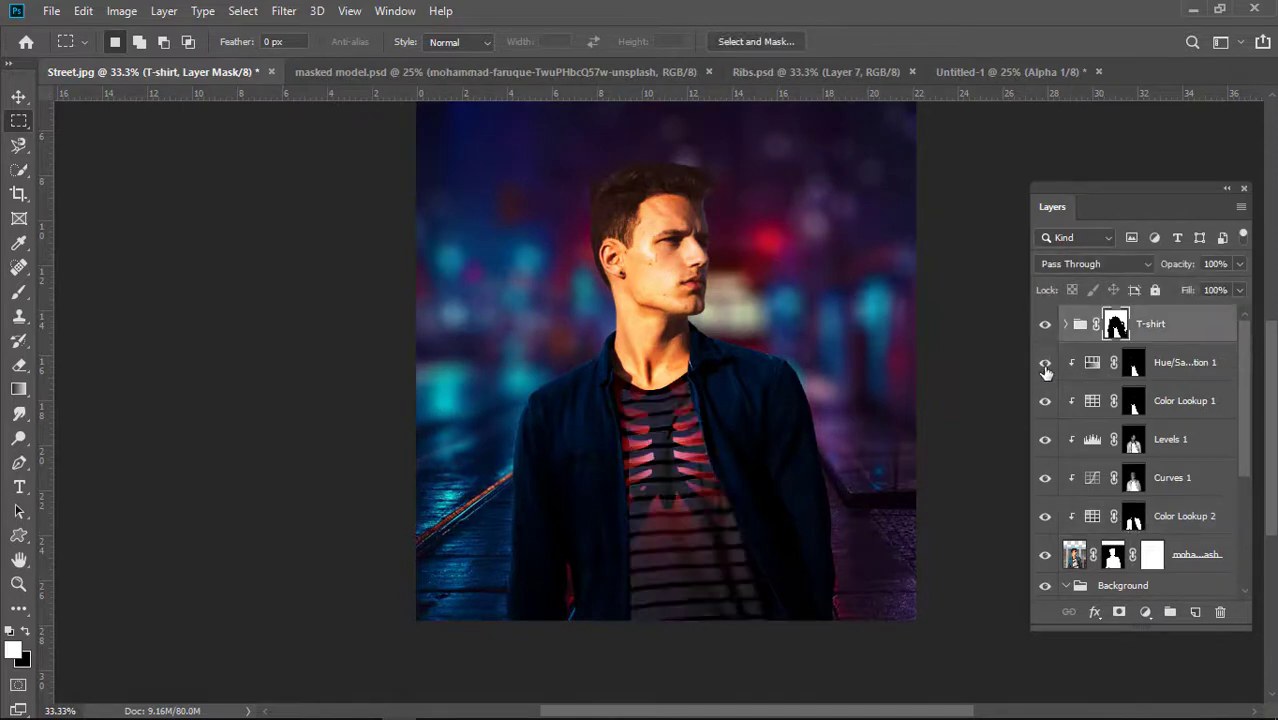
{"action": "left_click", "coordinate": [1165, 375]}
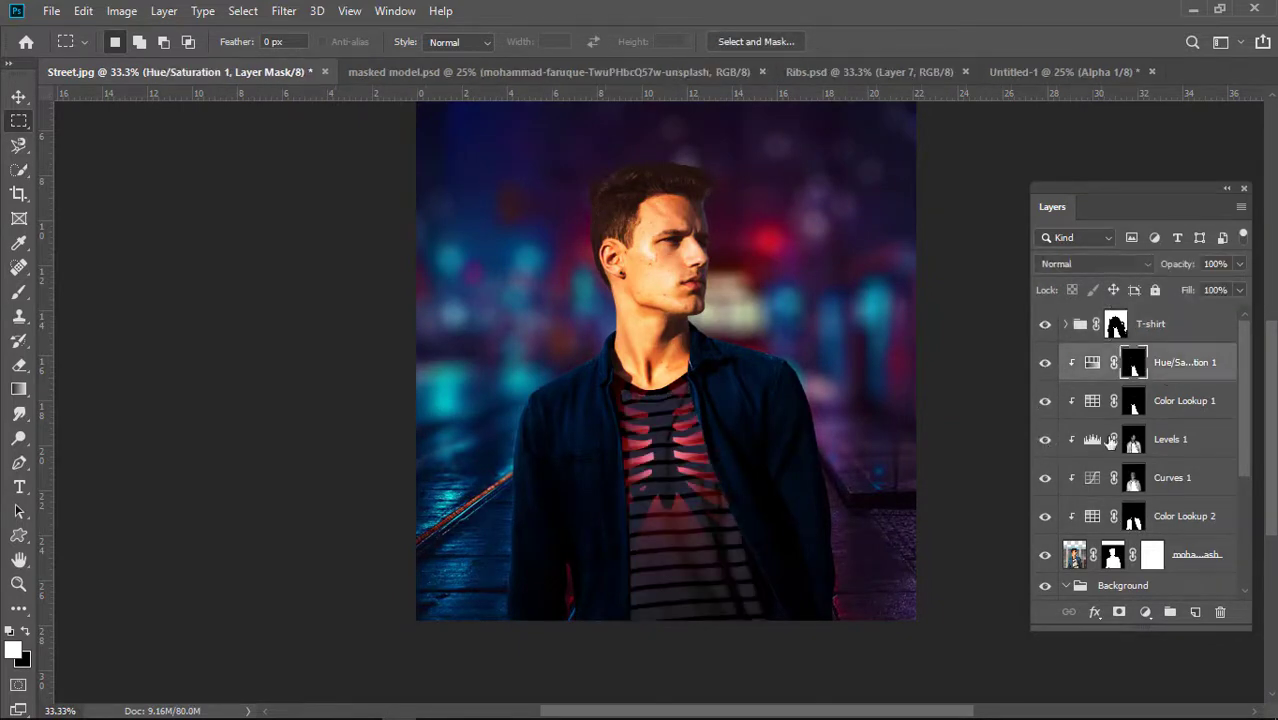
{"action": "left_click", "coordinate": [1163, 405], "text": "shift"}
{"action": "key", "text": "ctrl+g"}
{"action": "double_click", "coordinate": [1120, 354]}
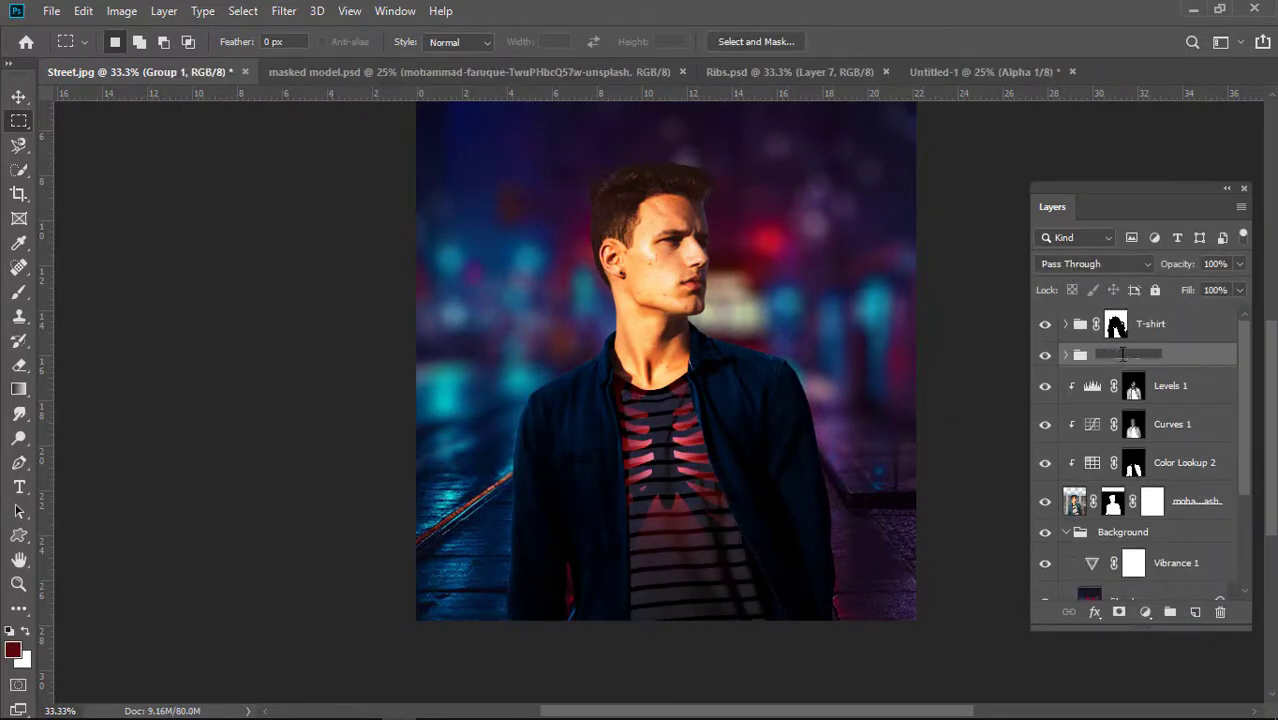
Review the Levels settings and check the model and Background layers by toggling their visibility.
{"action": "left_click", "coordinate": [1150, 386]}
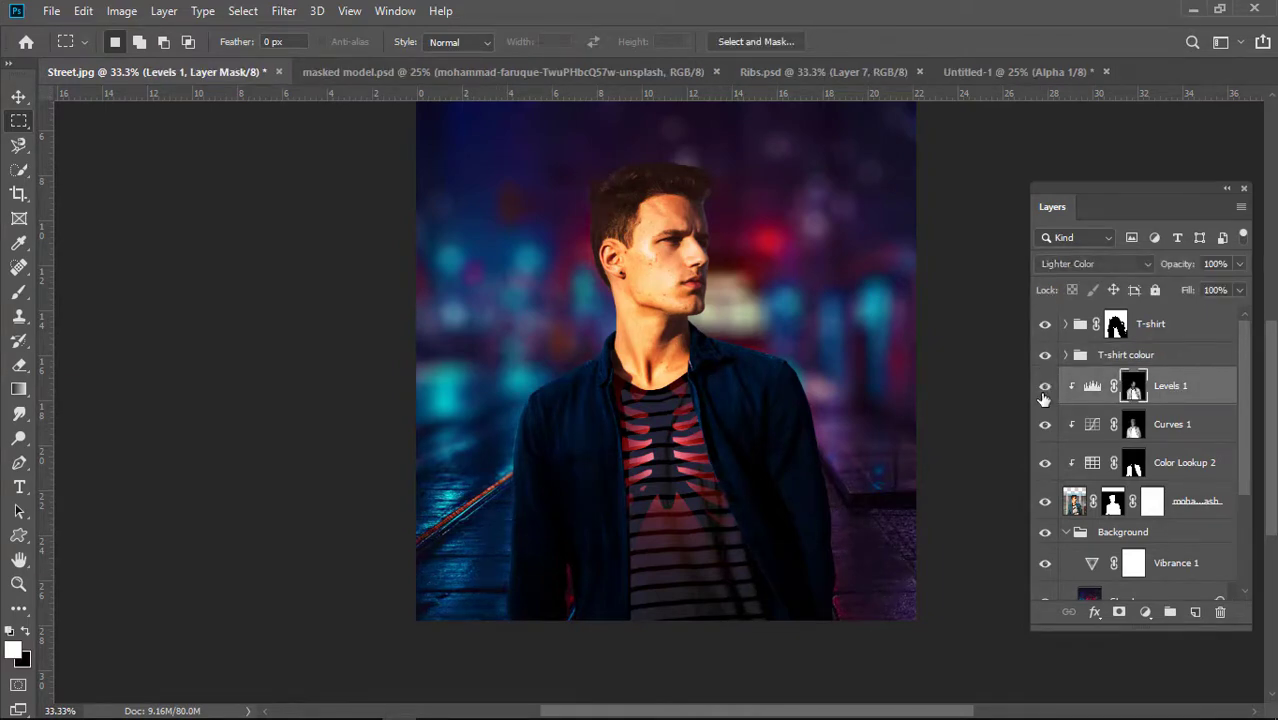
{"action": "double_click", "coordinate": [1092, 386]}
{"action": "left_click", "coordinate": [464, 88]}
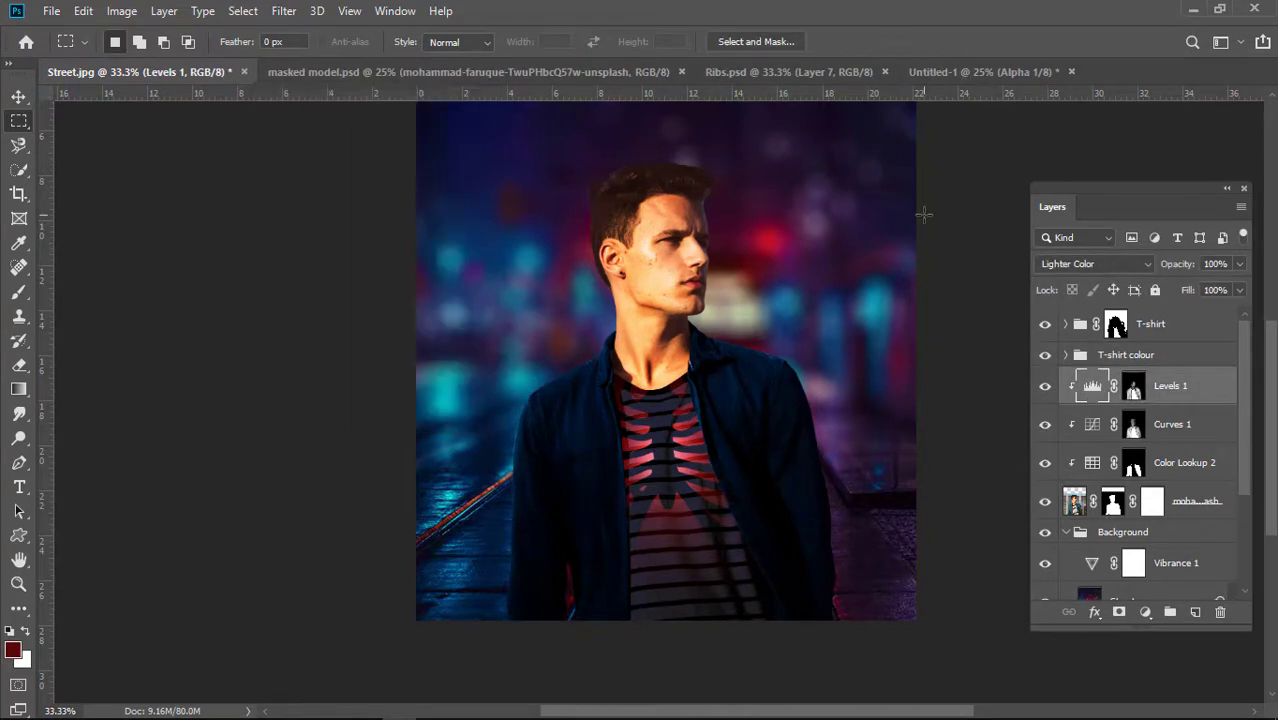
{"action": "left_click", "coordinate": [1045, 501]}
{"action": "left_click", "coordinate": [1046, 503]}
{"action": "left_click", "coordinate": [1044, 529]}
{"action": "mouse_move", "coordinate": [1243, 430]}
{"action": "left_mouse_down"}
{"action": "mouse_move", "coordinate": [1243, 475]}
{"action": "mouse_move", "coordinate": [1241, 422]}
{"action": "left_mouse_up"}
{"action": "left_click", "coordinate": [1044, 529]}
Create a group named Eyes above the T-shirt group and add an empty layer inside it.
{"action": "left_click", "coordinate": [1076, 324]}
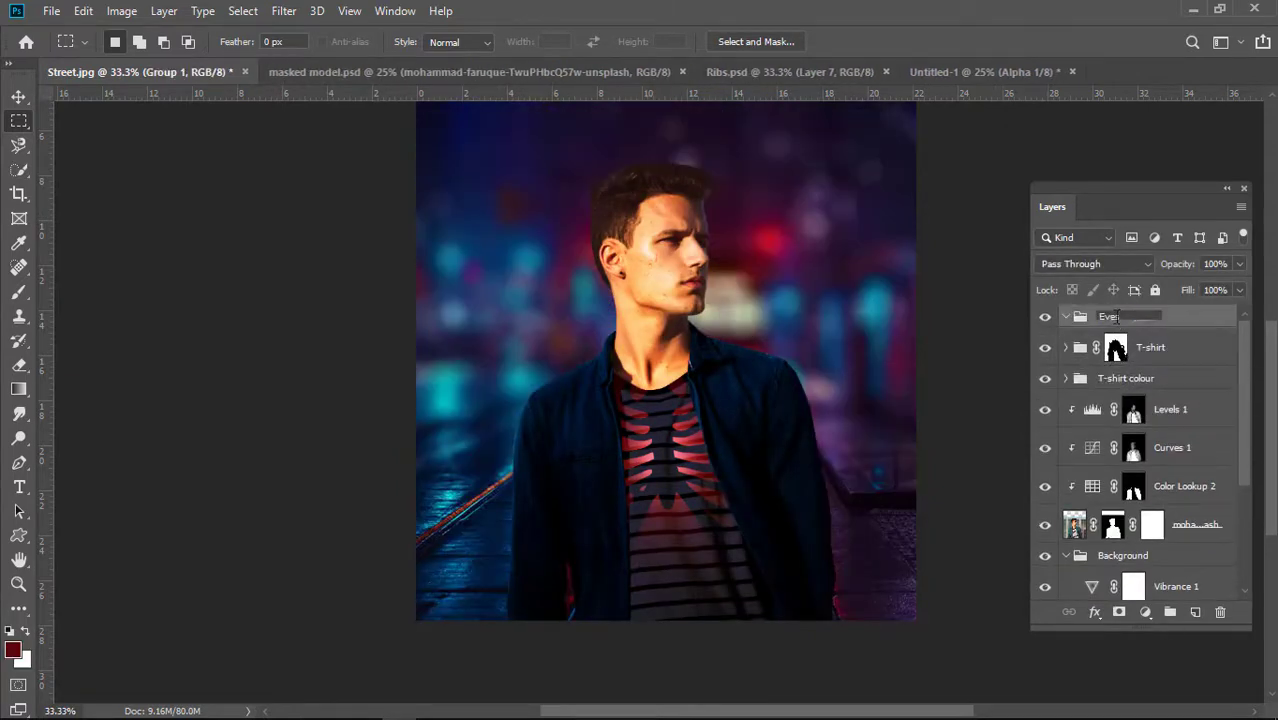
{"action": "left_click", "coordinate": [1060, 341]}
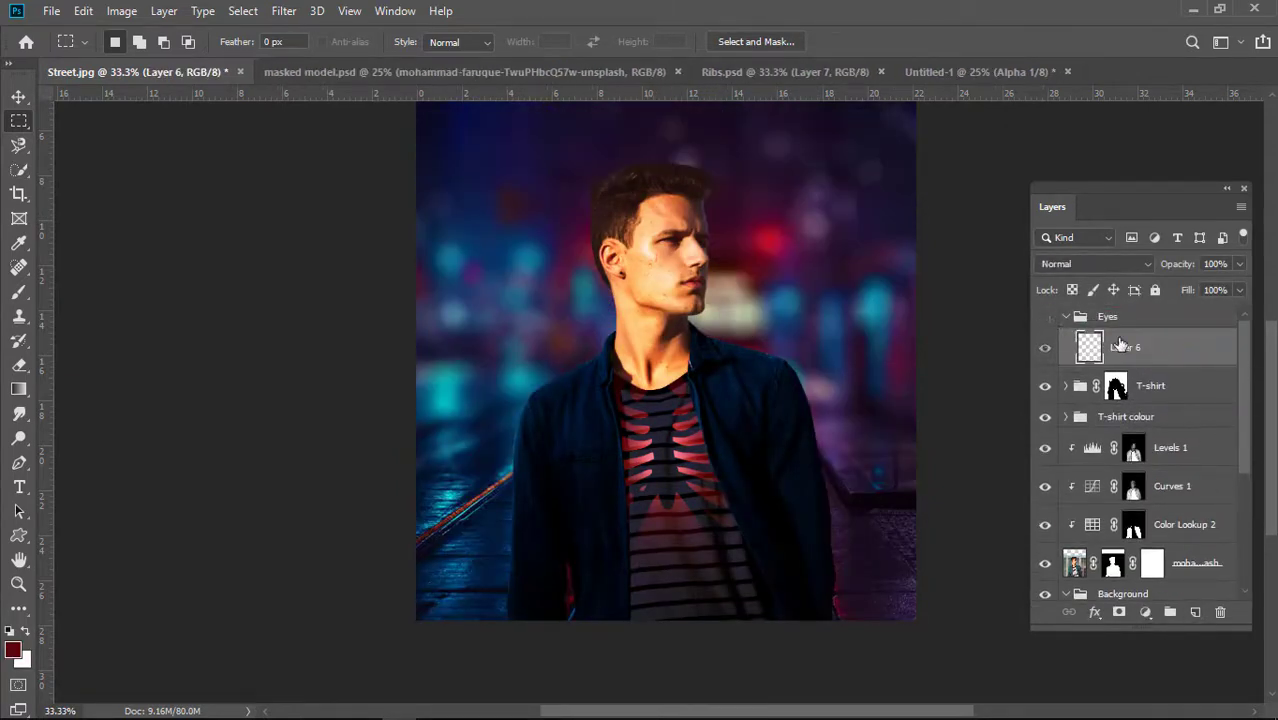
{"action": "left_click", "coordinate": [1066, 317]}
{"action": "left_click", "coordinate": [1066, 317]}
{"action": "left_click", "coordinate": [1066, 317]}
{"action": "left_click", "coordinate": [1066, 317]}
Set up the Pen tool in Shape mode with no fill for outlining the model's eyes.
{"action": "left_click", "coordinate": [670, 244], "text": "ctrl"}
{"action": "left_click", "coordinate": [690, 236], "text": "ctrl"}
{"action": "left_click", "coordinate": [692, 236], "text": "ctrl"}
{"action": "left_click", "coordinate": [684, 222], "text": "ctrl"}
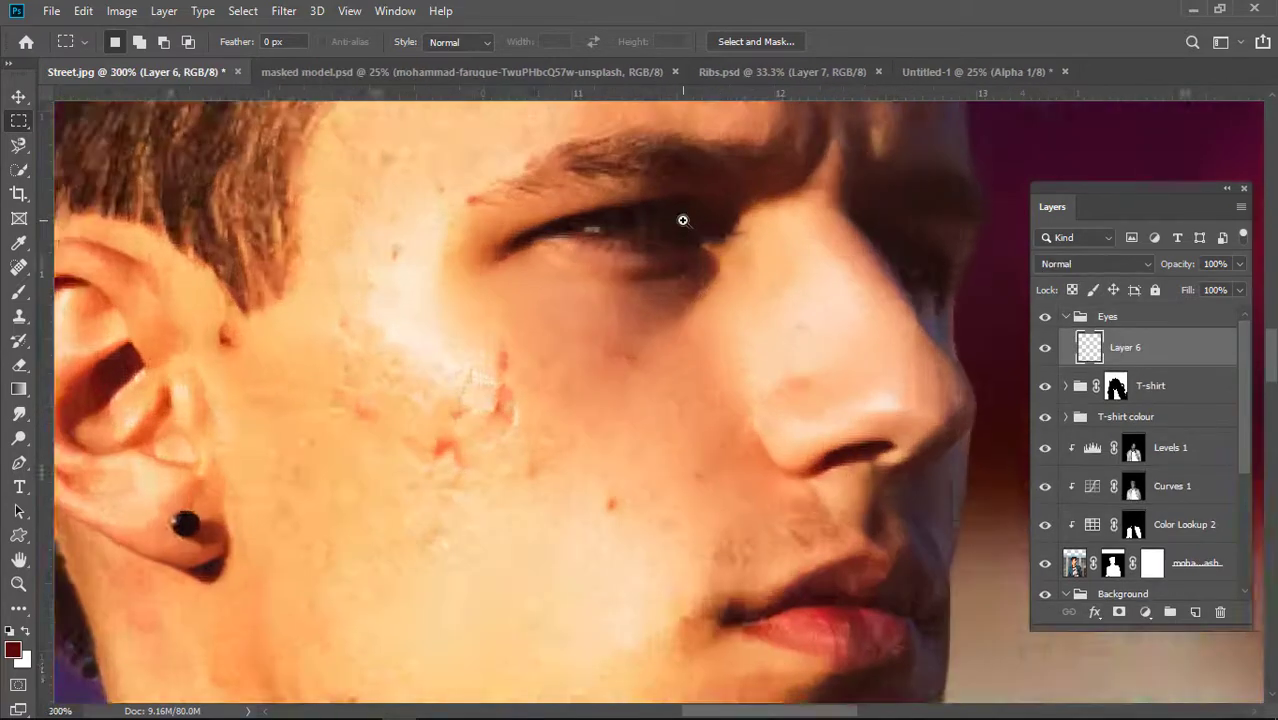
{"action": "left_click", "coordinate": [683, 220], "text": "ctrl"}
{"action": "left_click_drag", "start_coordinate": [1125, 189], "coordinate": [1203, 202]}
{"action": "left_click", "coordinate": [19, 463]}
{"action": "left_click", "coordinate": [209, 42]}
{"action": "left_click", "coordinate": [109, 73]}
{"action": "left_click", "coordinate": [990, 277], "text": "ctrl"}
{"action": "left_click", "coordinate": [990, 277], "text": "ctrl"}
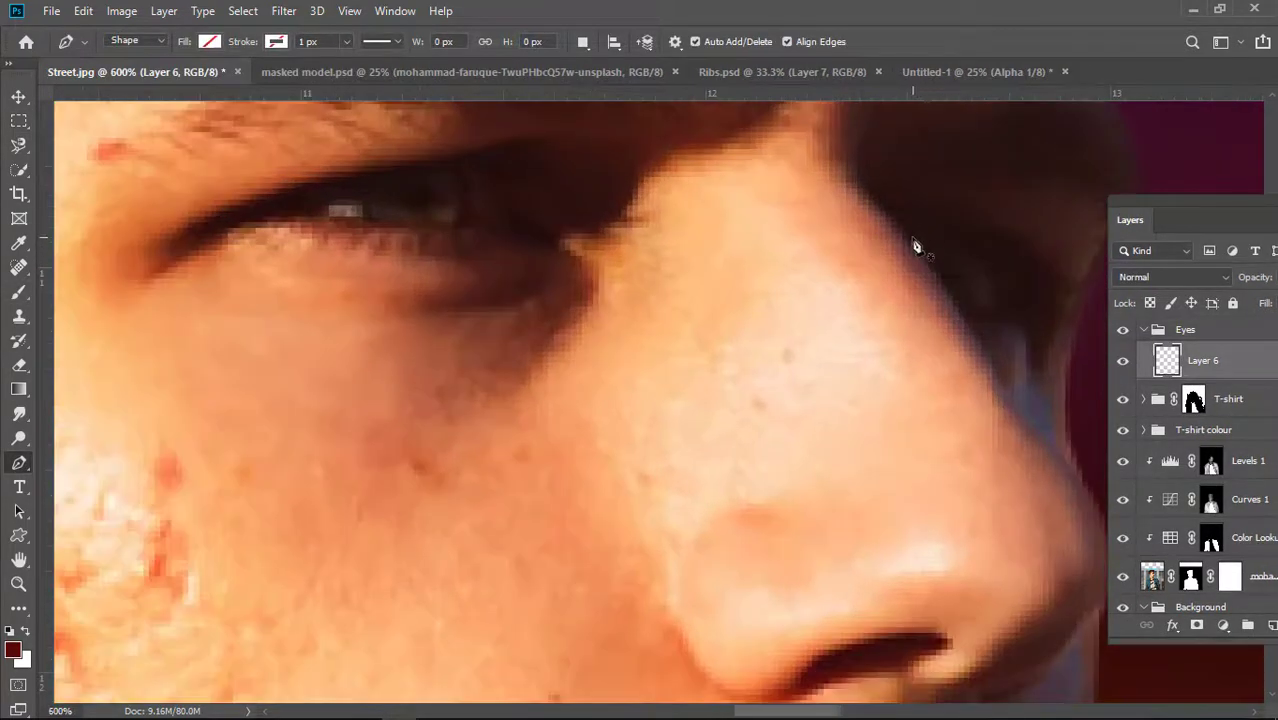
{"action": "left_click", "coordinate": [907, 240]}
{"action": "left_click_drag", "start_coordinate": [997, 272], "coordinate": [1017, 303]}
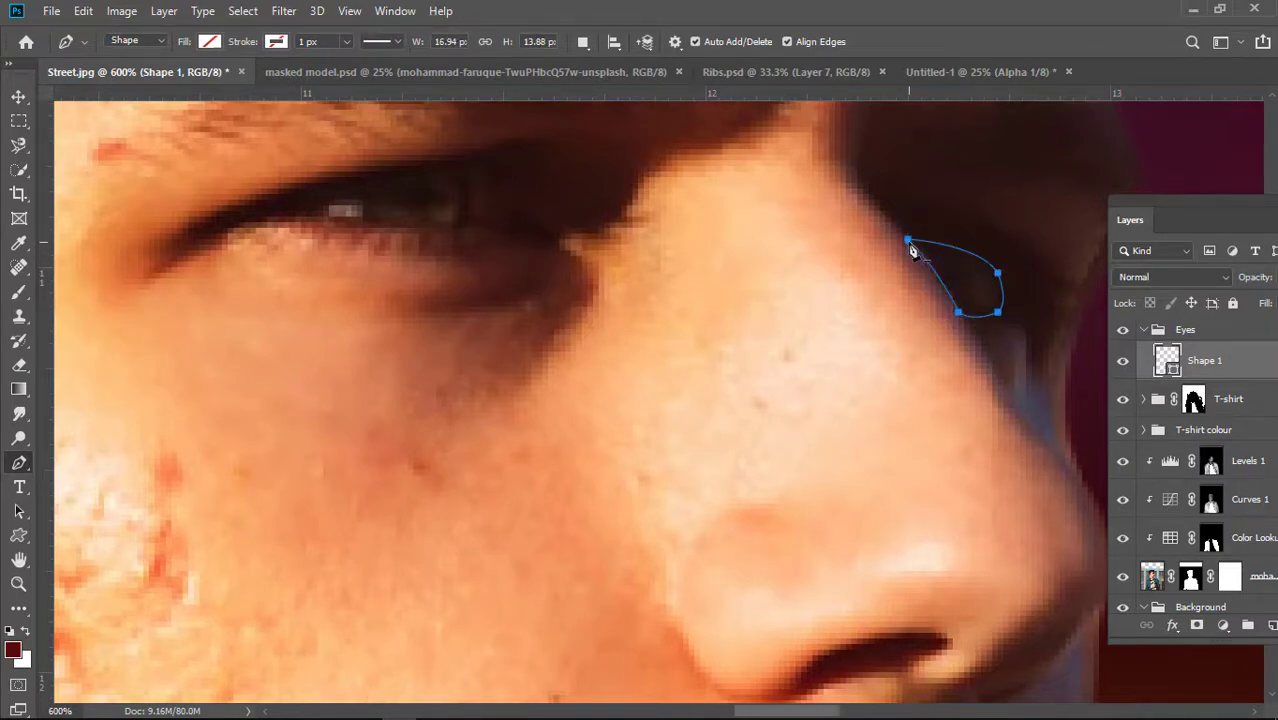
{"action": "key", "text": "ctrl+z"}
{"action": "key", "text": "ctrl+z"}
Redraw the outline of the model's far eye with the Pen tool and convert the path to a selection.
{"action": "left_click", "coordinate": [964, 312]}
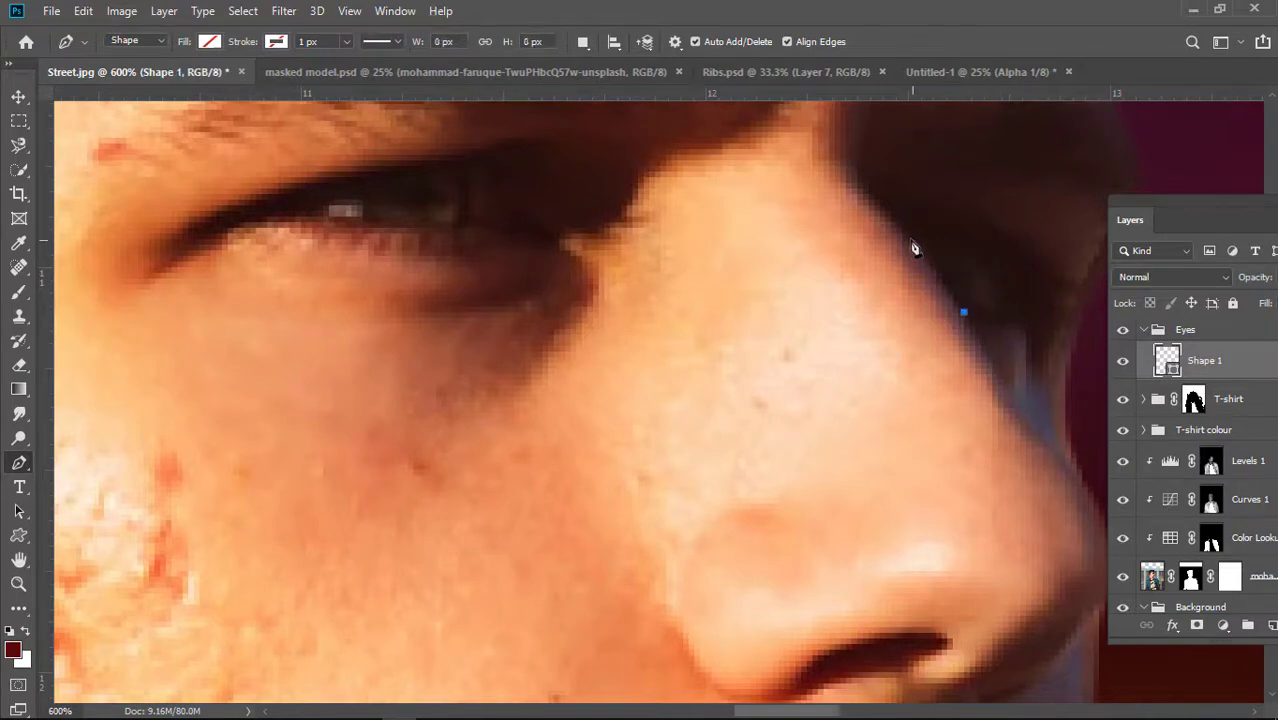
{"action": "left_click", "coordinate": [965, 313]}
{"action": "right_click", "coordinate": [979, 294]}
{"action": "left_click", "coordinate": [1066, 376]}
{"action": "key", "text": "Return"}
{"action": "right_click", "coordinate": [969, 281]}
{"action": "left_click", "coordinate": [778, 245]}
{"action": "left_click", "coordinate": [18, 122]}
{"action": "right_click", "coordinate": [966, 269]}
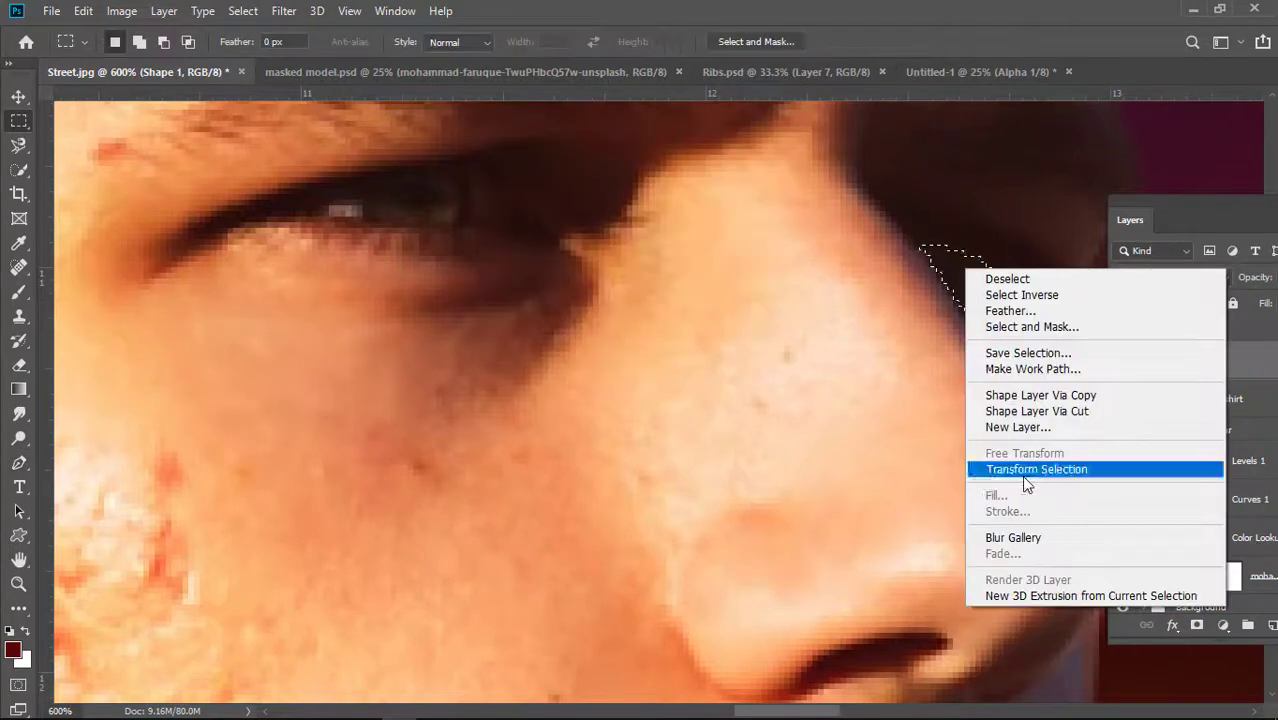
{"action": "left_click", "coordinate": [1270, 475]}
Delete the outline shape layer and add a new empty layer inside the Eyes group.
{"action": "right_click", "coordinate": [1204, 360]}
{"action": "left_click", "coordinate": [1060, 102]}
{"action": "left_click", "coordinate": [553, 284]}
{"action": "left_click", "coordinate": [1271, 626]}
{"action": "left_click_drag", "start_coordinate": [1190, 337], "coordinate": [1188, 367]}
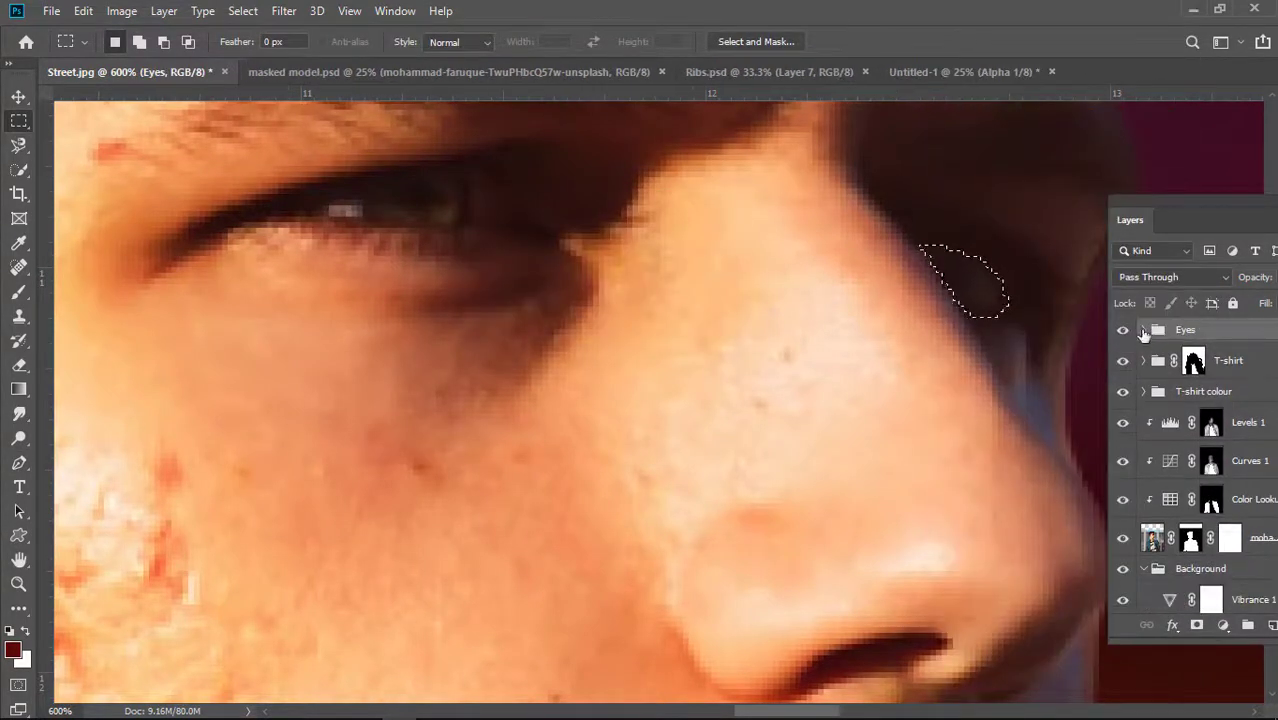
{"action": "left_click", "coordinate": [1145, 330]}
Fill the far-eye selection with white on the new layer and deselect.
{"action": "right_click", "coordinate": [984, 286]}
{"action": "left_click", "coordinate": [1018, 516]}
{"action": "left_click", "coordinate": [1056, 200]}
{"action": "left_click", "coordinate": [748, 177]}
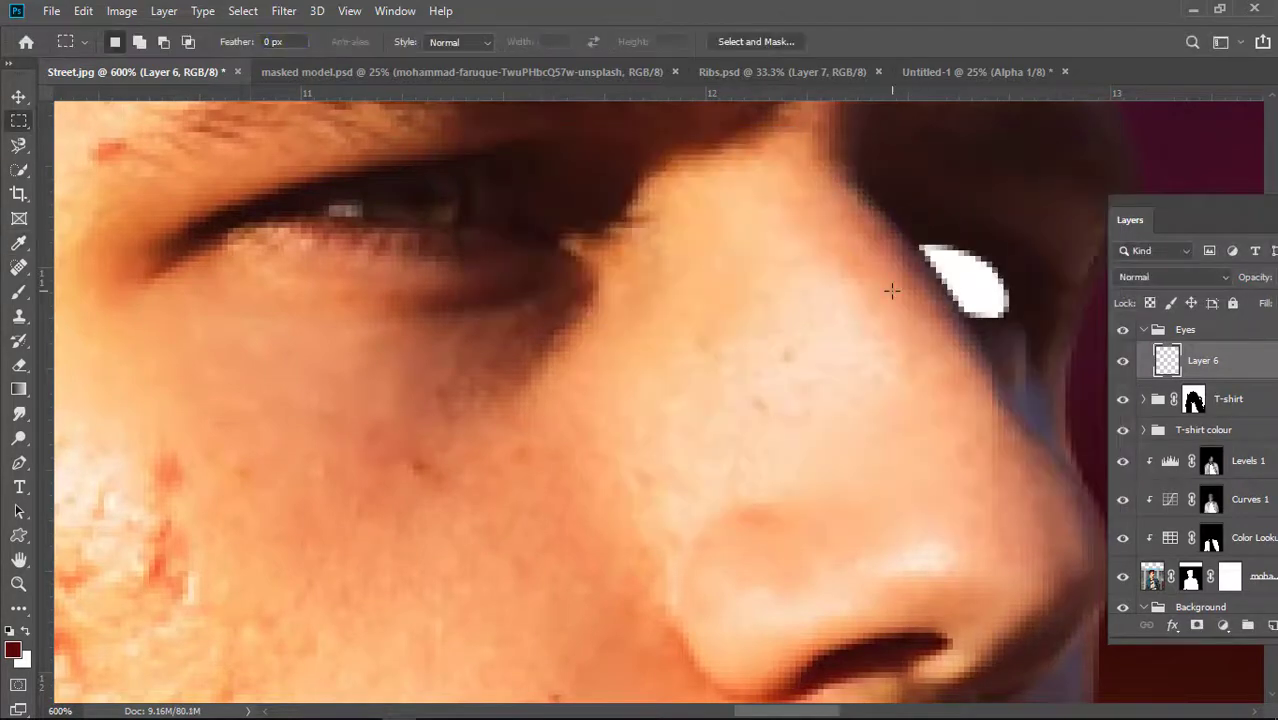
Outline the model's near eye with the Pen tool and convert the path to a selection.
{"action": "scroll", "coordinate": [885, 300], "scroll_direction": "down", "scroll_amount": 6}
{"action": "scroll", "coordinate": [827, 271], "scroll_direction": "up", "scroll_amount": 4}
{"action": "key", "text": "p"}
{"action": "left_click", "coordinate": [839, 296]}
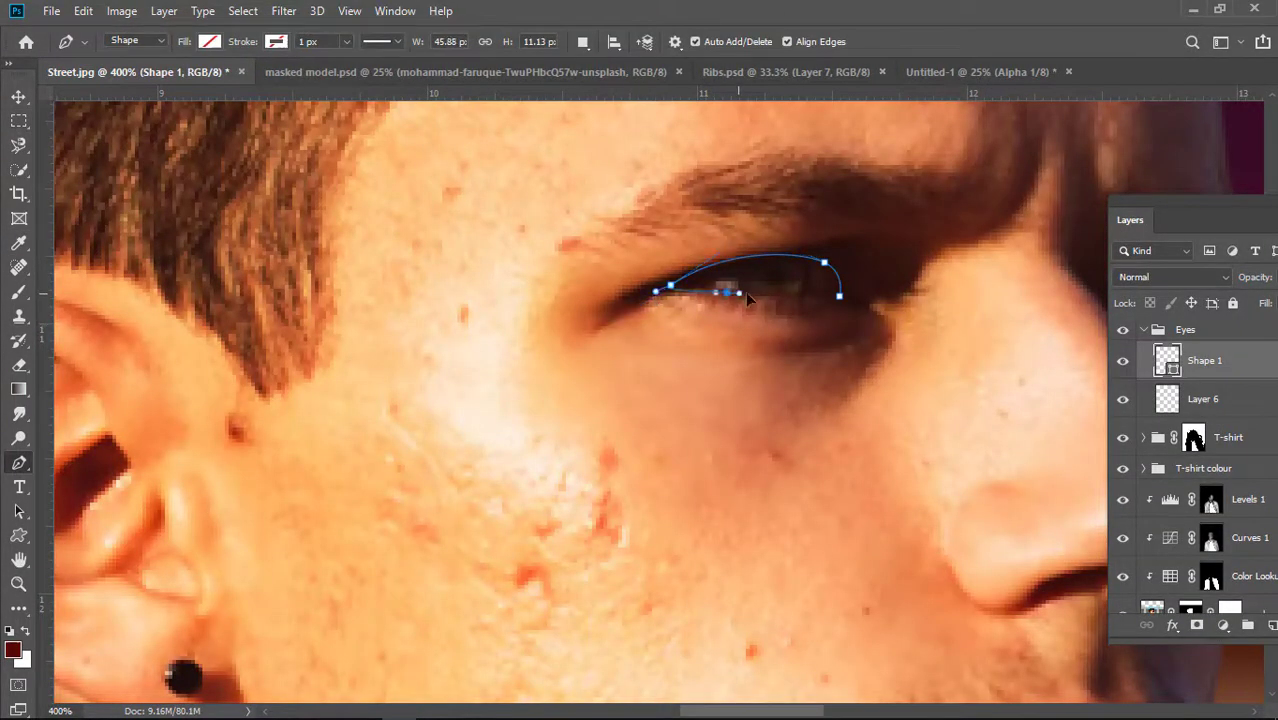
{"action": "right_click", "coordinate": [810, 285]}
{"action": "key", "text": "m"}
Fill the near-eye selection with white on Layer 6, the layer holding the far eye's fill.
{"action": "right_click", "coordinate": [753, 275]}
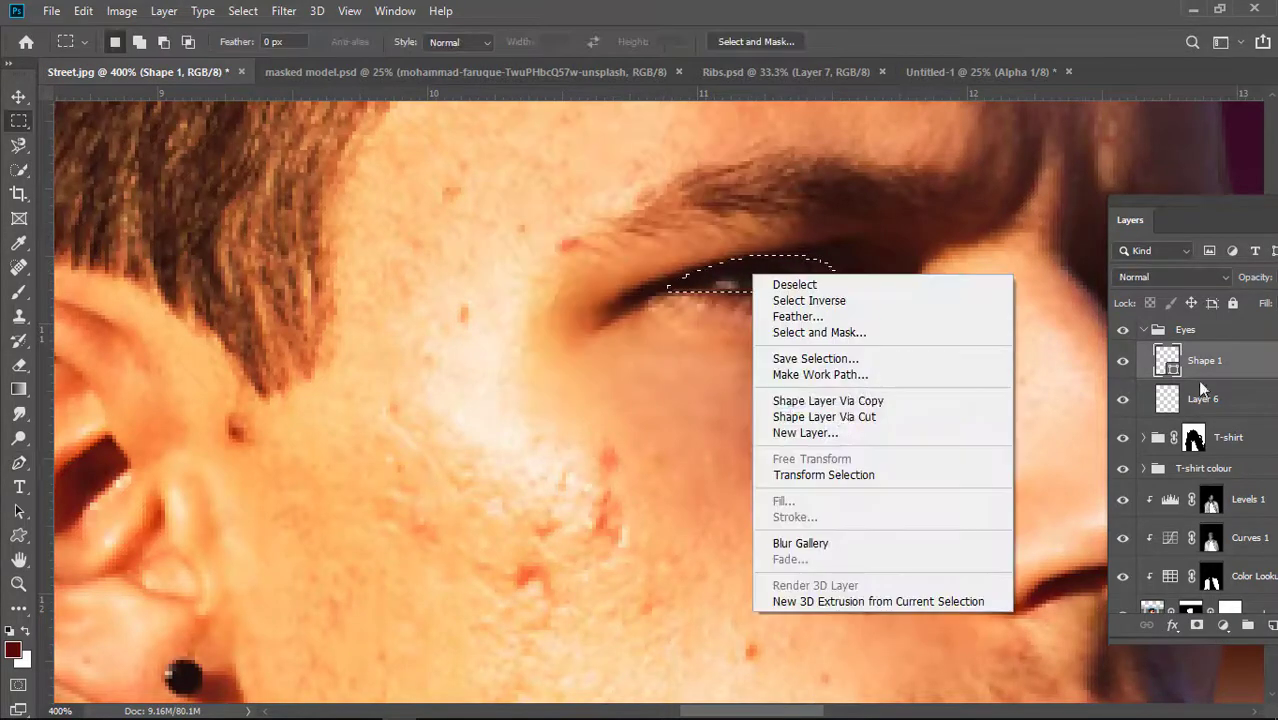
{"action": "left_click", "coordinate": [1203, 399]}
{"action": "right_click", "coordinate": [765, 288]}
{"action": "left_click", "coordinate": [798, 514]}
{"action": "left_click", "coordinate": [750, 182]}
Delete the leftover Shape 1 outline layer of the near eye.
{"action": "scroll", "coordinate": [933, 326], "scroll_direction": "down", "scroll_amount": 4}
{"action": "right_click", "coordinate": [1200, 361]}
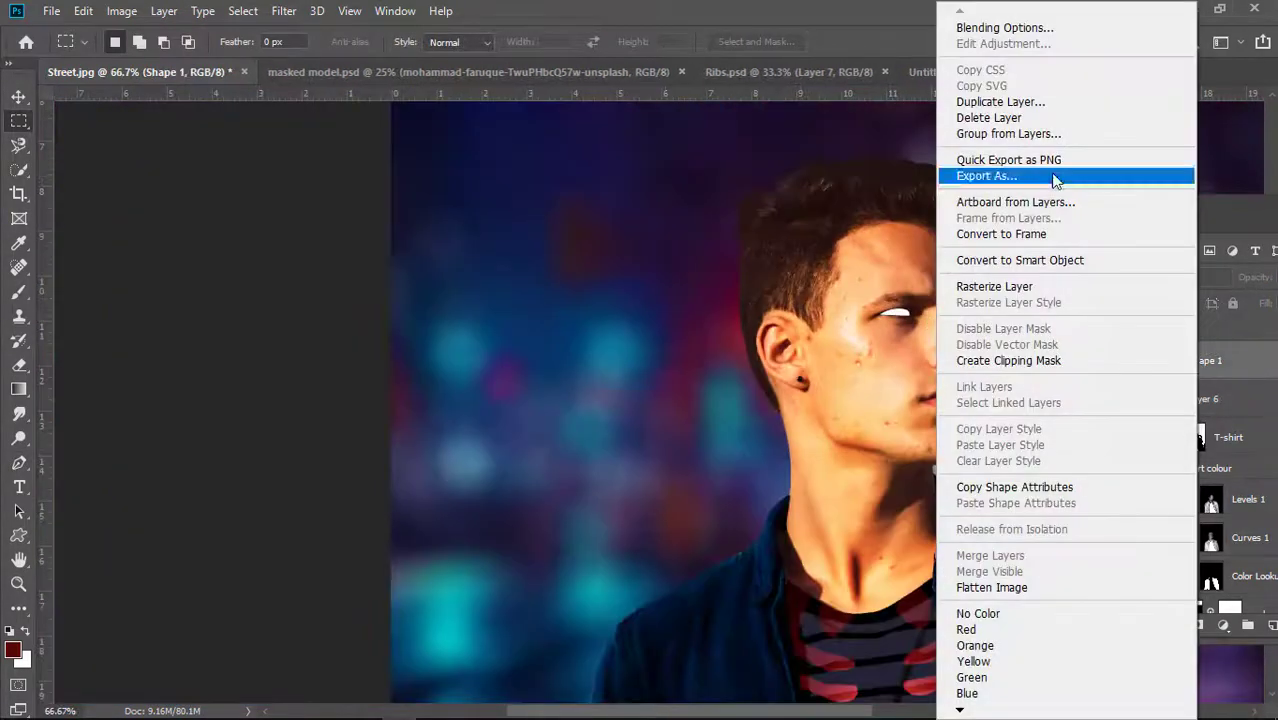
{"action": "left_click", "coordinate": [999, 118]}
{"action": "left_click", "coordinate": [601, 274]}
{"action": "left_click_drag", "start_coordinate": [802, 710], "coordinate": [904, 704]}
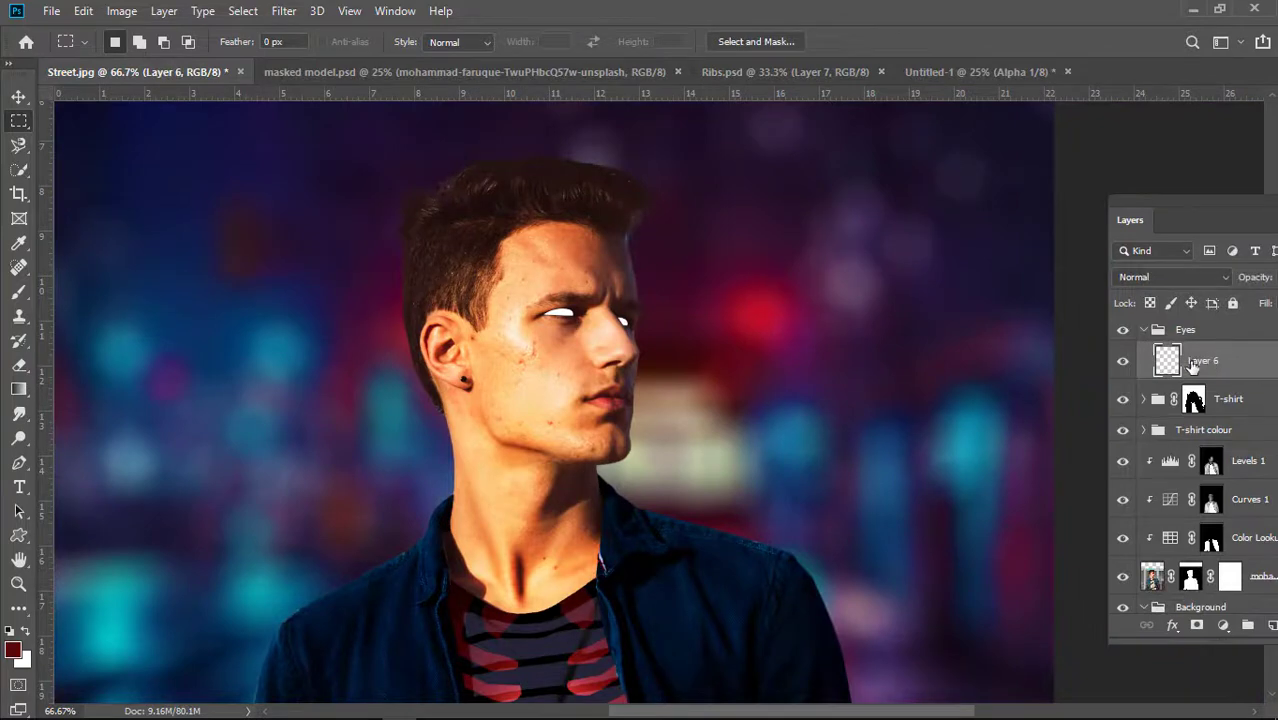
Add a pink Solid Color fill layer above the white eyes, with a black mask and Linear Dodge (Add) blending.
{"action": "right_click", "coordinate": [537, 310]}
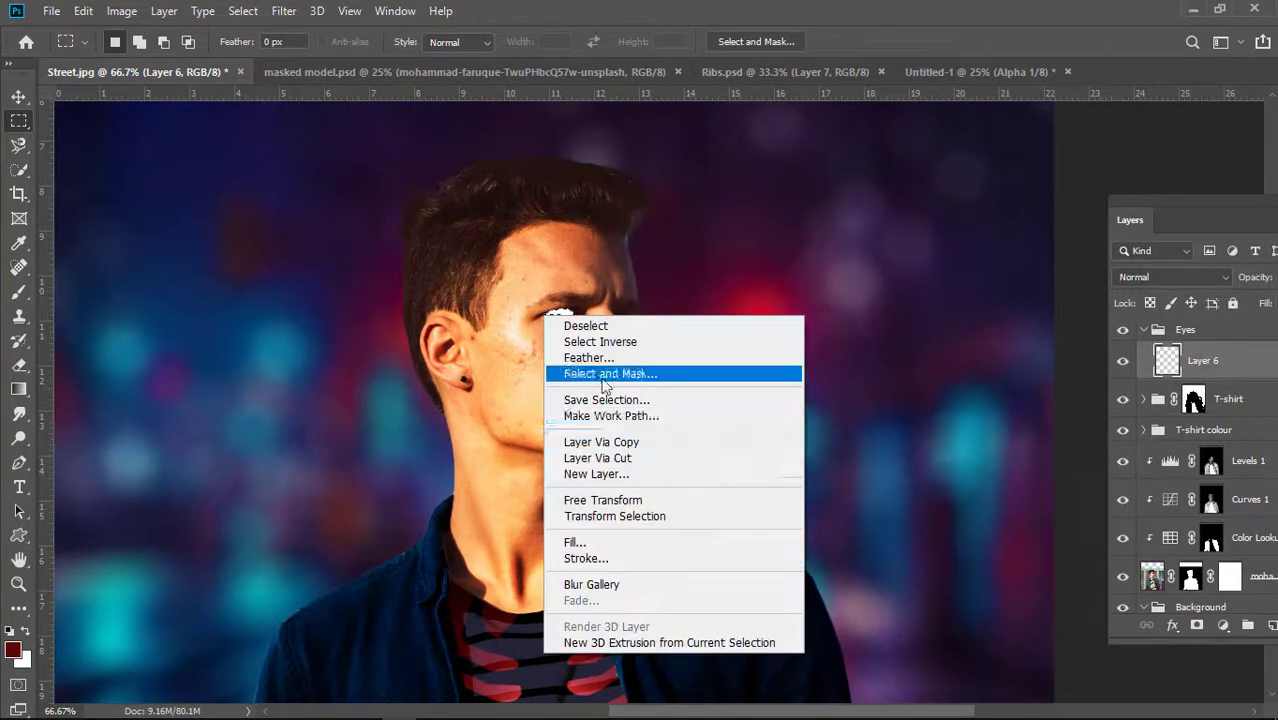
{"action": "left_click", "coordinate": [580, 445]}
{"action": "left_click_drag", "start_coordinate": [1202, 200], "coordinate": [1107, 170]}
{"action": "left_click", "coordinate": [1128, 595]}
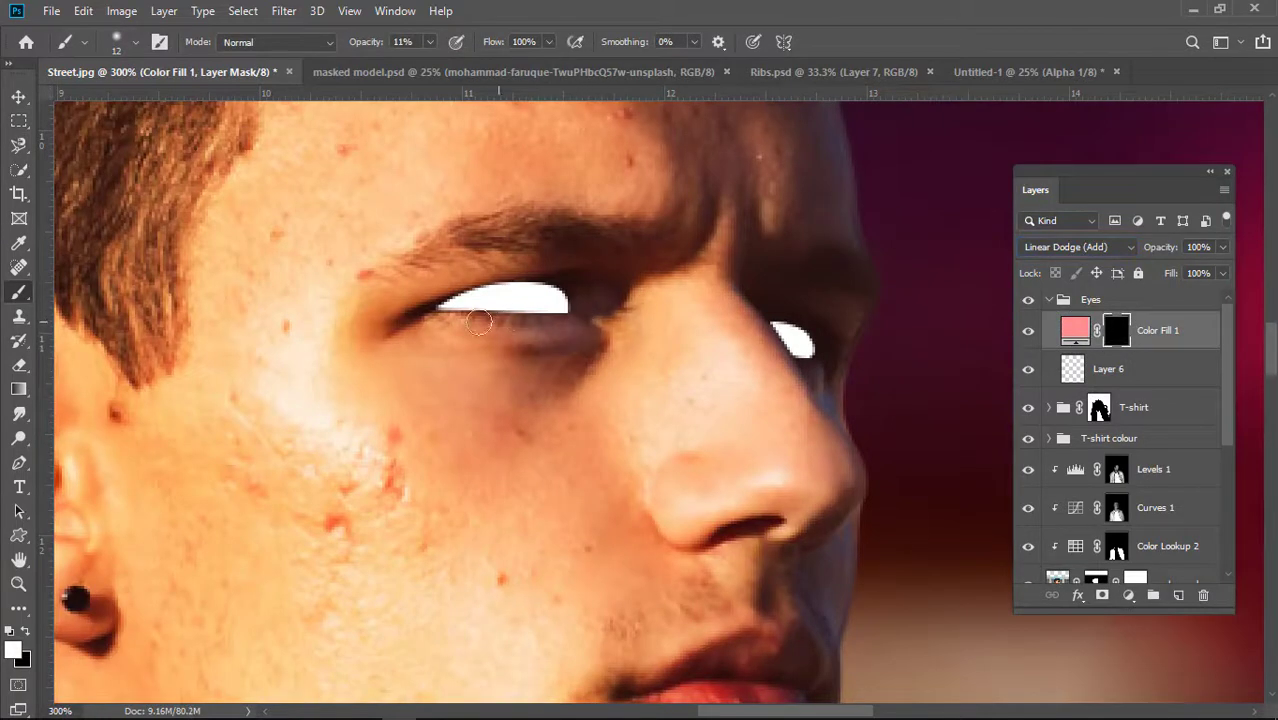
Paint a pink glow beside the near eye through the fill layer's mask and set the layer to Color Dodge.
{"action": "mouse_move", "coordinate": [479, 321]}
{"action": "left_mouse_down"}
{"action": "mouse_move", "coordinate": [597, 322]}
{"action": "mouse_move", "coordinate": [612, 291]}
{"action": "mouse_move", "coordinate": [452, 341]}
{"action": "left_mouse_up"}
{"action": "left_click", "coordinate": [1078, 247]}
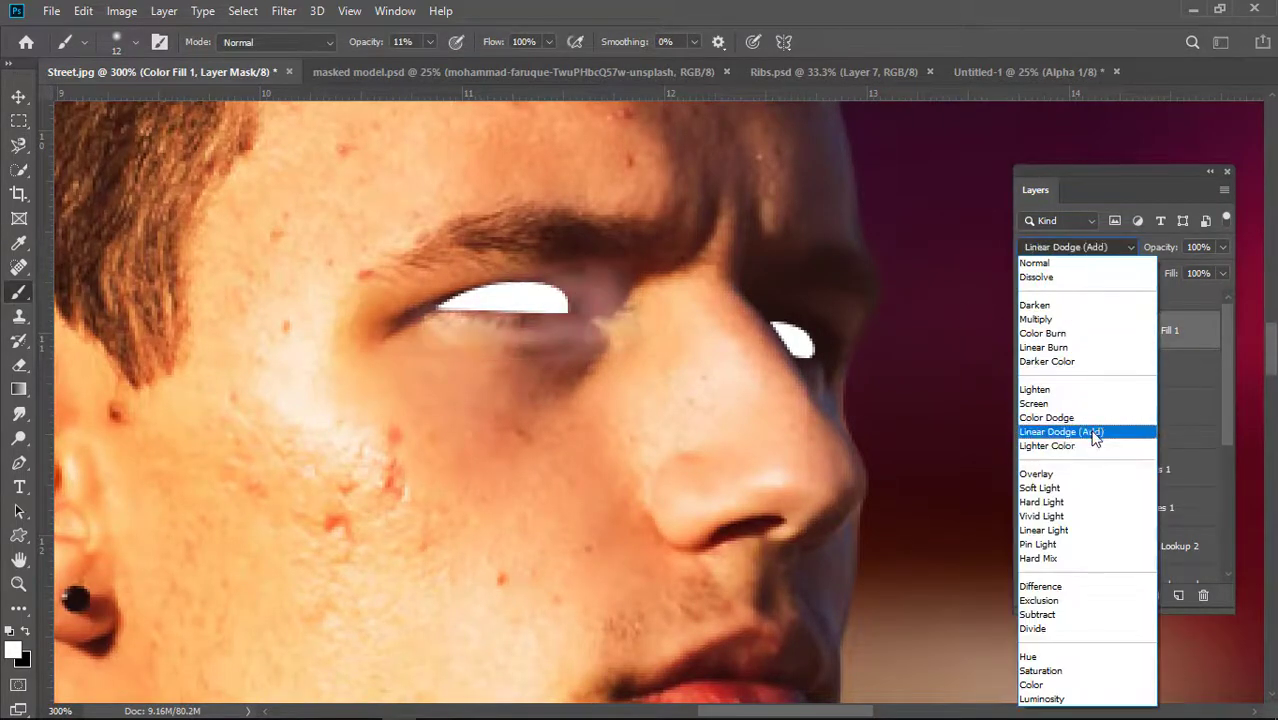
{"action": "left_click", "coordinate": [1062, 415]}
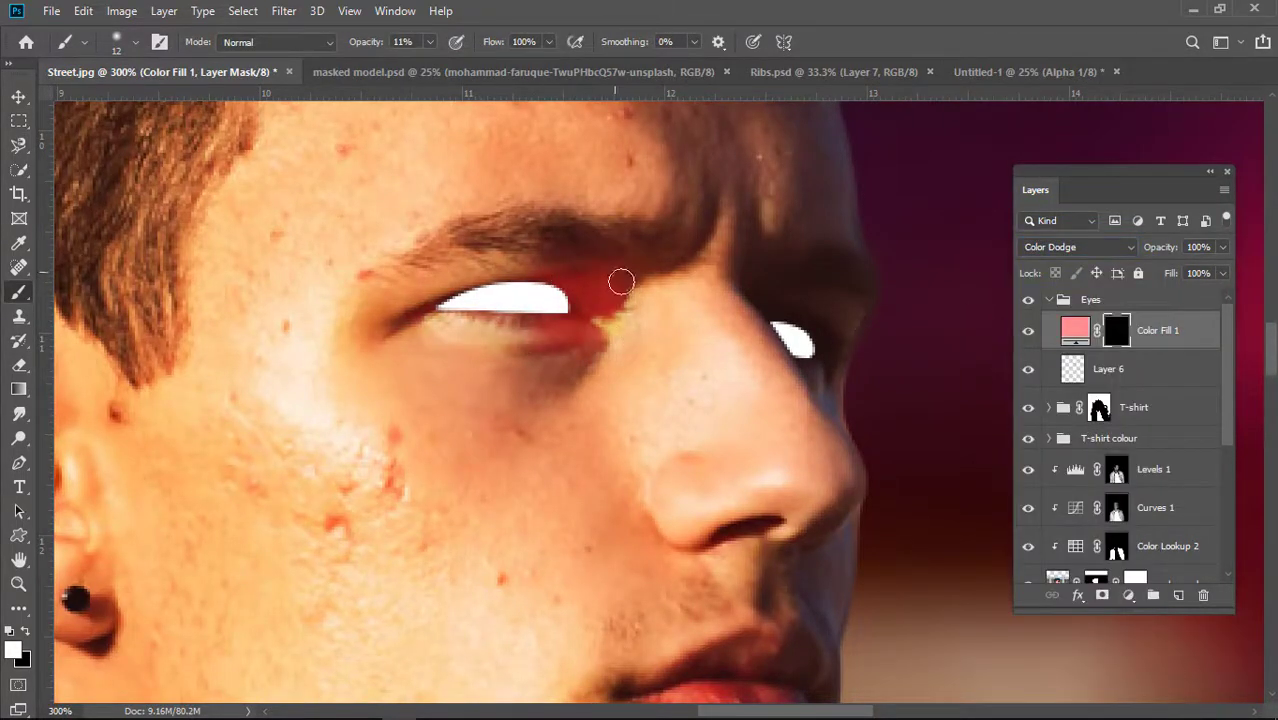
Add a second Solid Color fill layer in bright red (#ff2929) and invert its mask to black.
{"action": "left_click", "coordinate": [1076, 328]}
{"action": "left_click", "coordinate": [1130, 598]}
{"action": "left_click", "coordinate": [1160, 268]}
{"action": "left_click_drag", "start_coordinate": [833, 300], "coordinate": [1028, 170]}
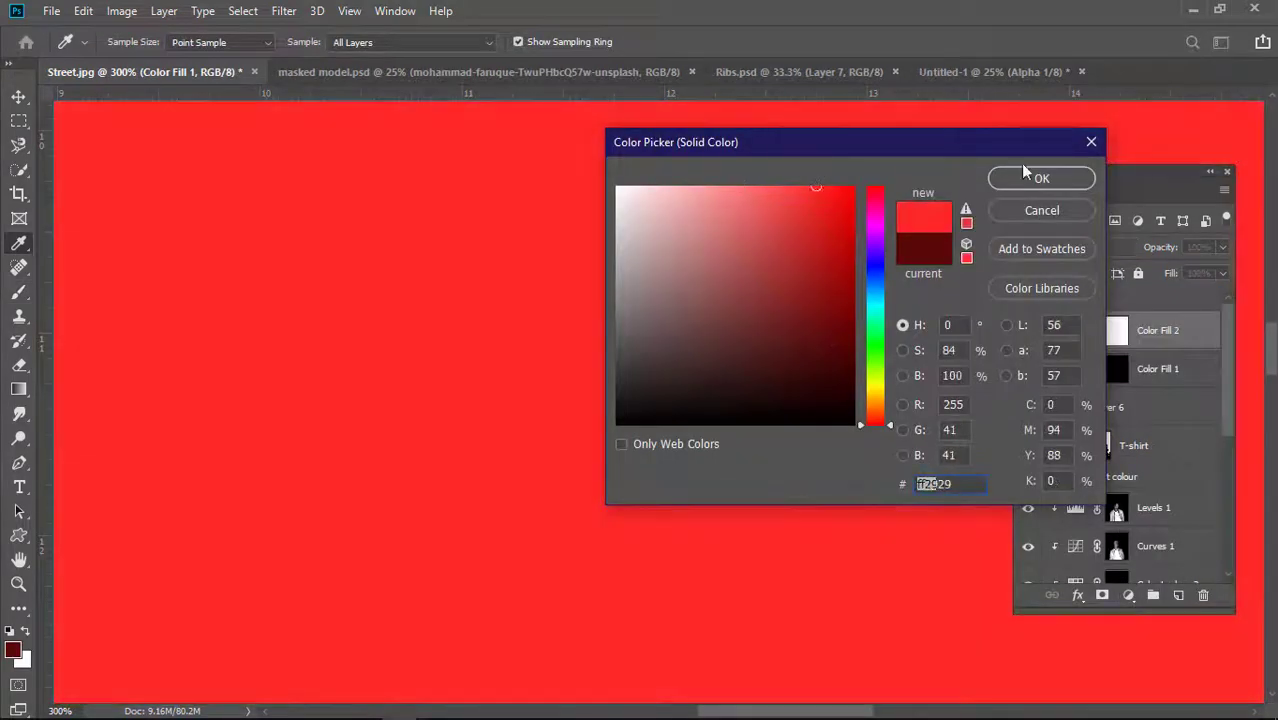
{"action": "left_click", "coordinate": [1040, 177]}
{"action": "left_click", "coordinate": [1118, 331]}
{"action": "key", "text": "ctrl+i"}
Paint a red glow around the near eye with a 47 px soft brush and blend the layer as Linear Dodge (Add).
{"action": "left_click", "coordinate": [135, 43]}
{"action": "left_click_drag", "start_coordinate": [112, 105], "coordinate": [121, 105]}
{"action": "left_click_drag", "start_coordinate": [510, 302], "coordinate": [602, 322]}
{"action": "left_click", "coordinate": [1078, 247]}
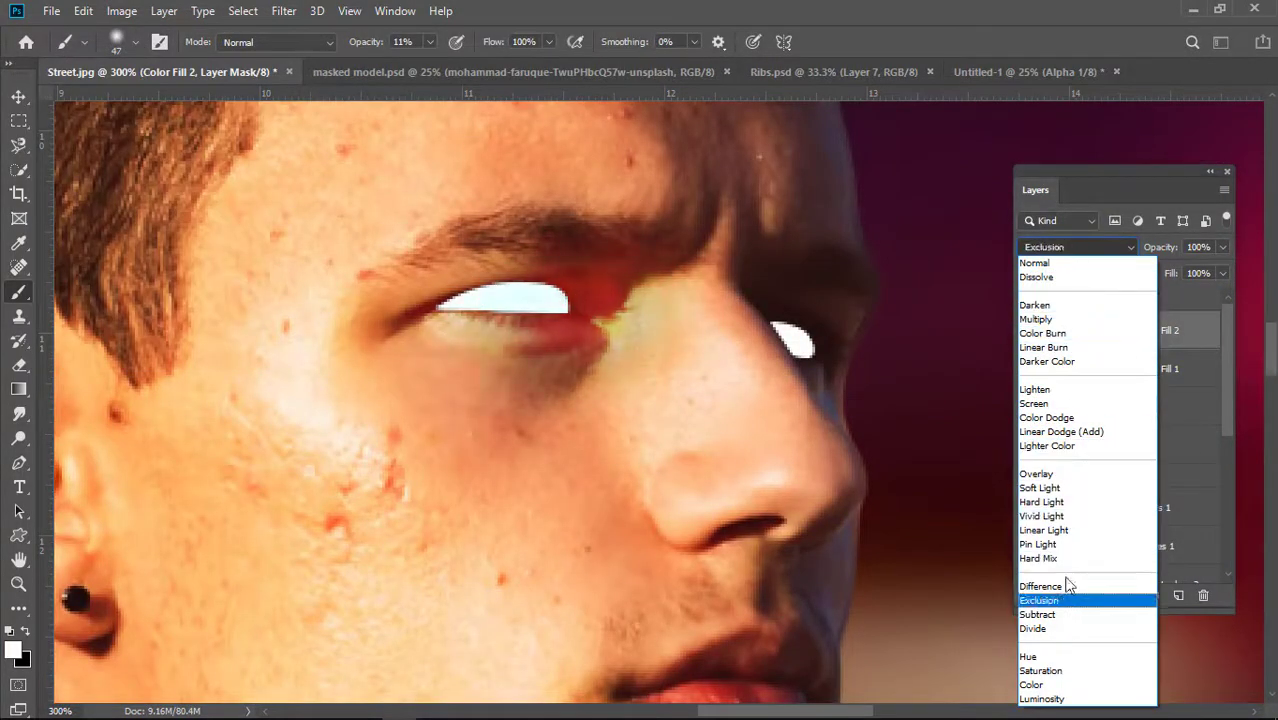
{"action": "left_click", "coordinate": [1062, 431]}
{"action": "mouse_move", "coordinate": [648, 277]}
{"action": "left_mouse_down"}
{"action": "mouse_move", "coordinate": [622, 252]}
{"action": "mouse_move", "coordinate": [557, 327]}
{"action": "left_mouse_up"}
{"action": "scroll", "coordinate": [653, 334], "scroll_direction": "down", "scroll_amount": 3}
{"action": "scroll", "coordinate": [653, 352], "scroll_direction": "up", "scroll_amount": 3}
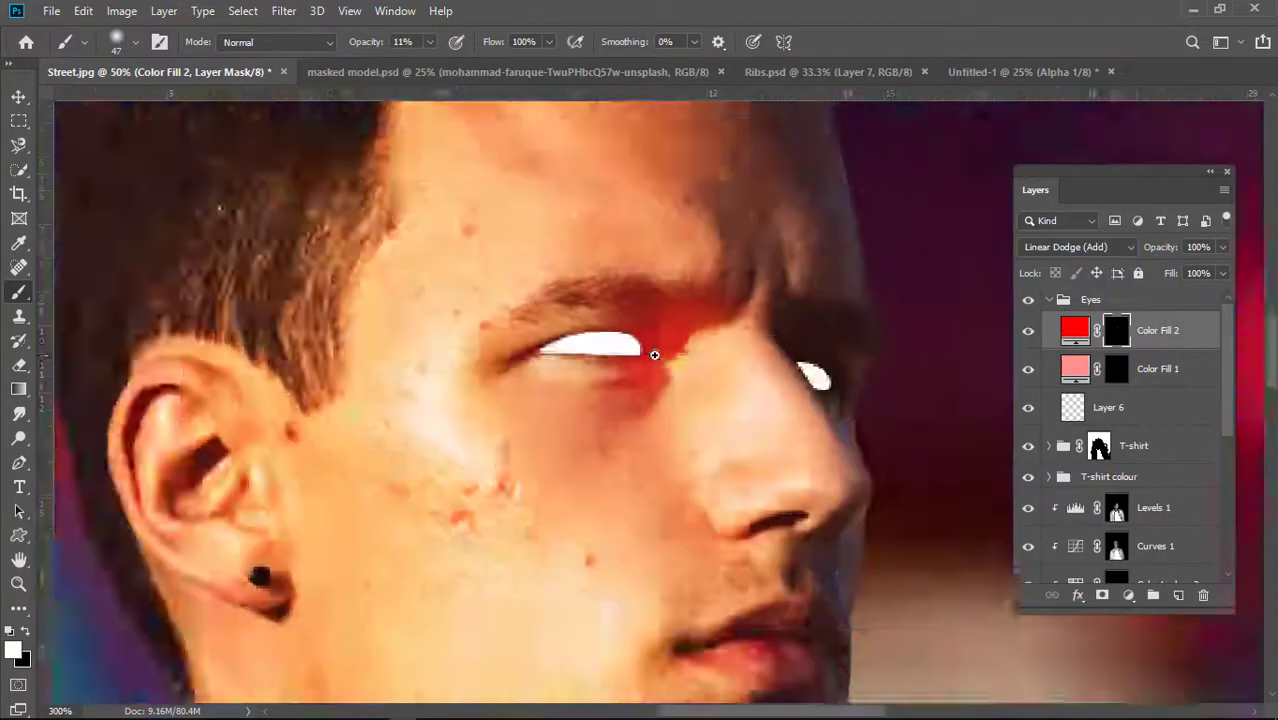
{"action": "scroll", "coordinate": [583, 350], "scroll_direction": "down", "scroll_amount": 3}
{"action": "scroll", "coordinate": [673, 251], "scroll_direction": "up", "scroll_amount": 4}
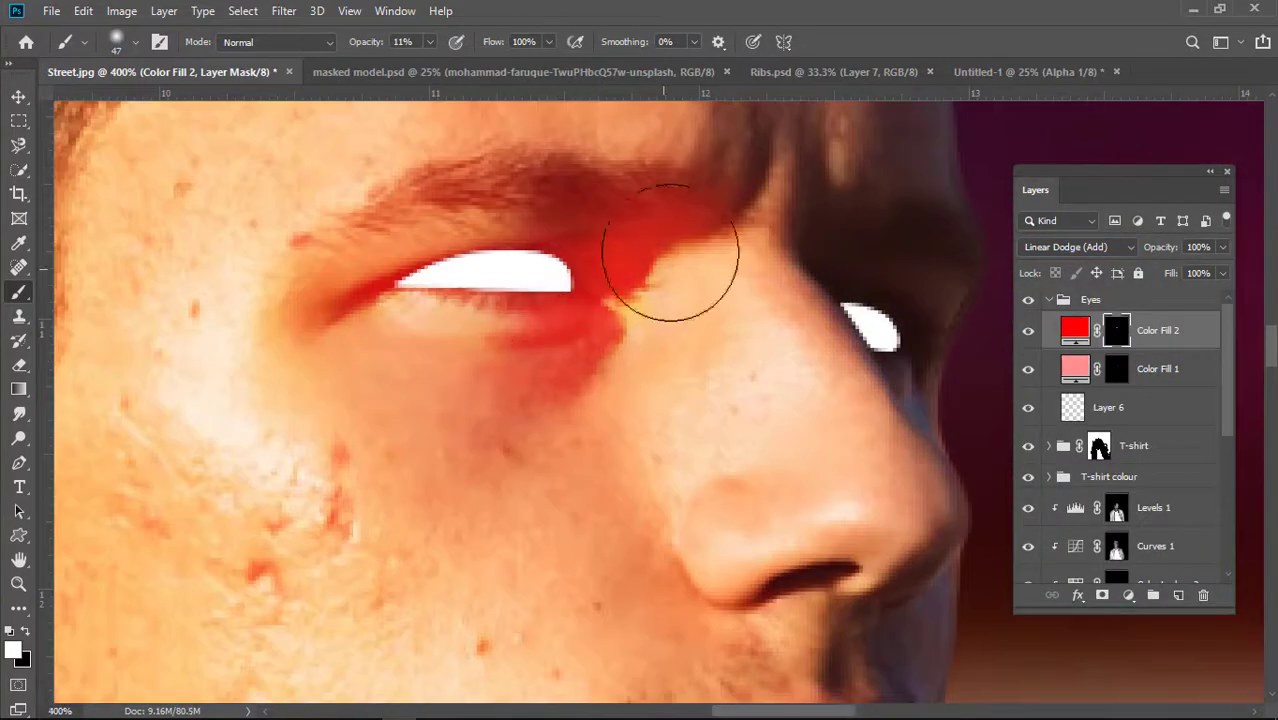
Try a dark red Solid Color fill layer with an inverted mask, painted around the near eye with a 91 px brush.
{"action": "left_click", "coordinate": [1128, 595]}
{"action": "left_click", "coordinate": [1160, 257]}
{"action": "left_click_drag", "start_coordinate": [888, 294], "coordinate": [838, 281]}
{"action": "left_click", "coordinate": [1042, 178]}
{"action": "left_click", "coordinate": [1117, 331]}
{"action": "key", "text": "ctrl+i"}
{"action": "left_click", "coordinate": [135, 42]}
{"action": "left_click_drag", "start_coordinate": [132, 106], "coordinate": [157, 106]}
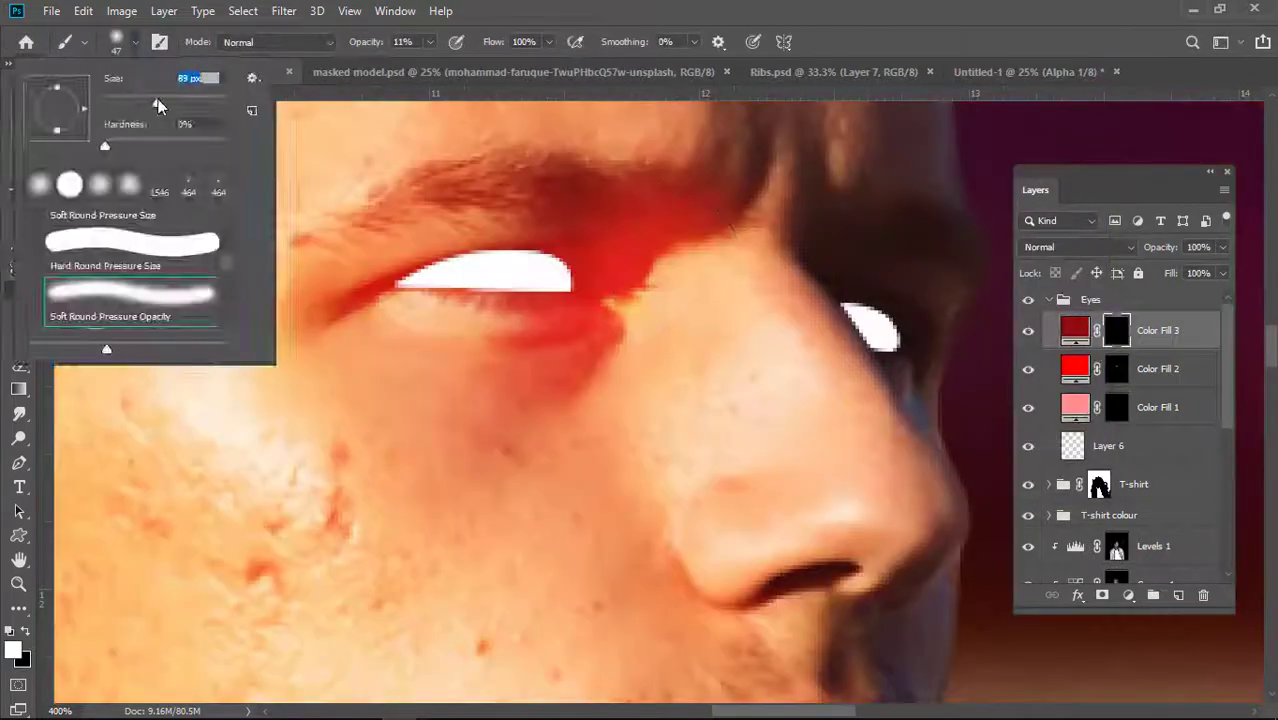
{"action": "mouse_move", "coordinate": [590, 328]}
{"action": "left_mouse_down"}
{"action": "mouse_move", "coordinate": [630, 257]}
{"action": "mouse_move", "coordinate": [672, 372]}
{"action": "left_mouse_up"}
{"action": "scroll", "coordinate": [672, 372], "scroll_direction": "down", "scroll_amount": 5}
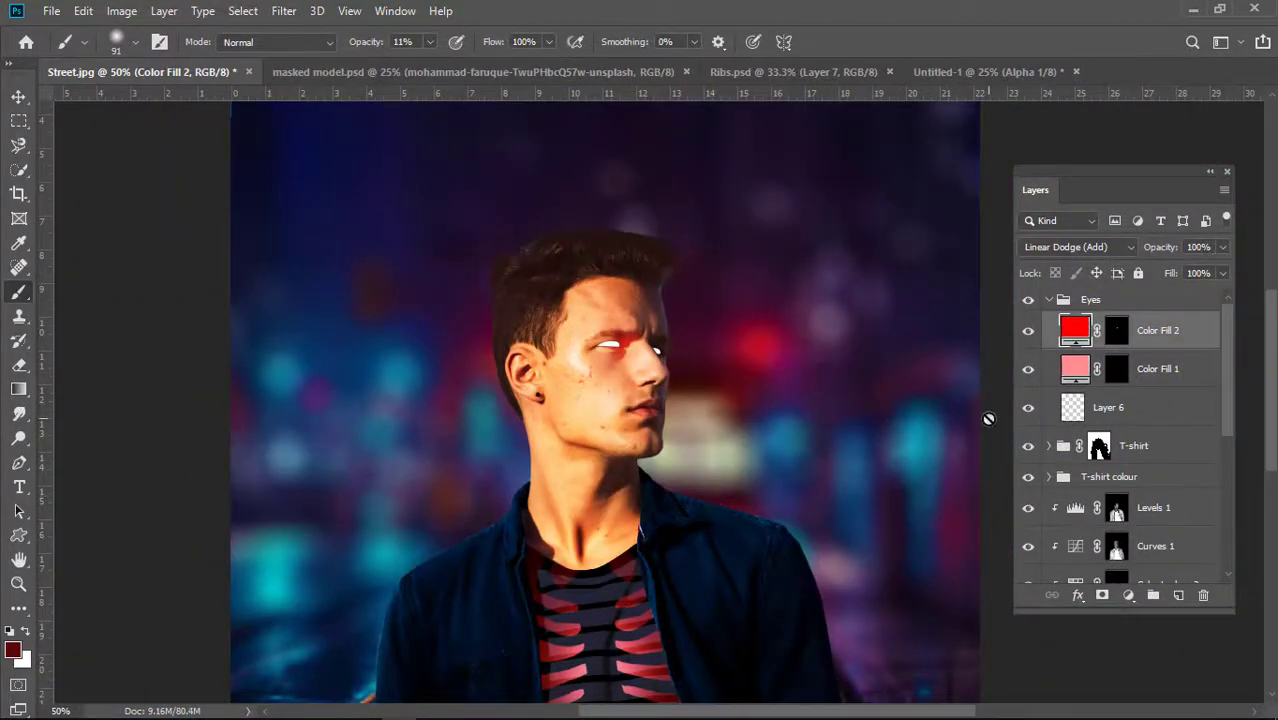
Create another layer above the white eye fills and set its blend mode to Linear Dodge (Add).
{"action": "left_click", "coordinate": [1108, 407]}
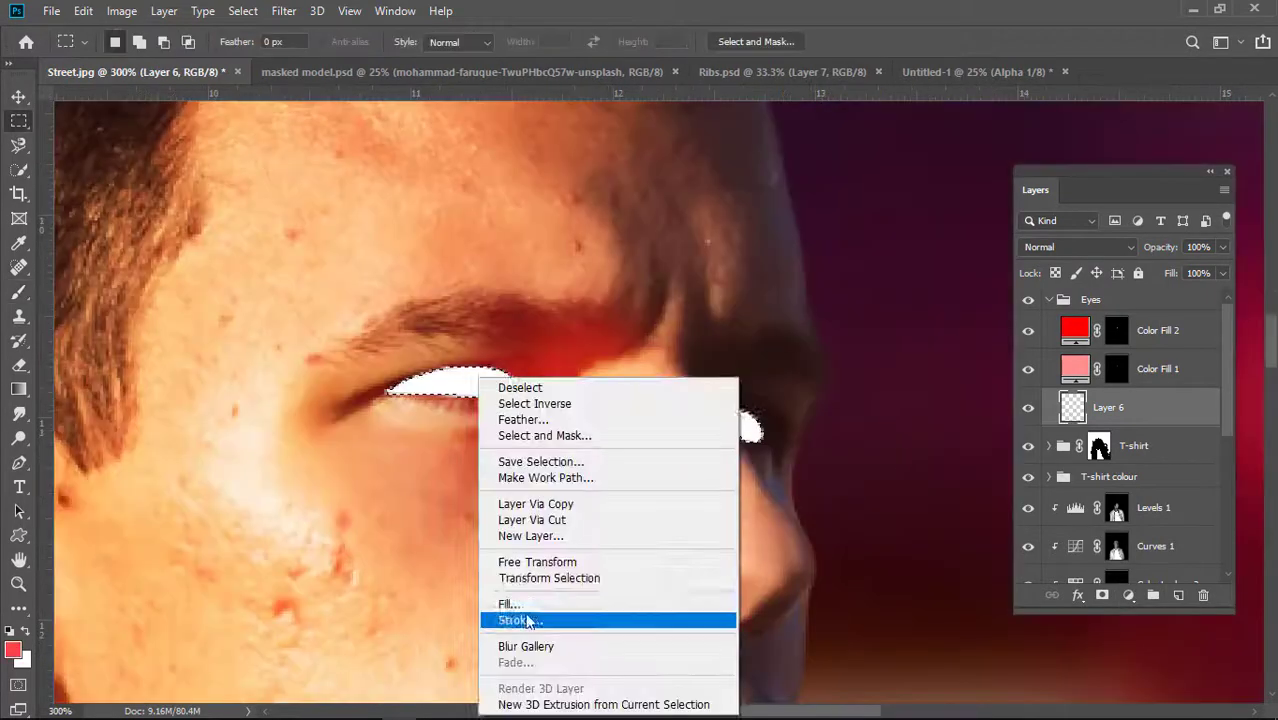
{"action": "left_click", "coordinate": [540, 494]}
{"action": "left_click", "coordinate": [1078, 247]}
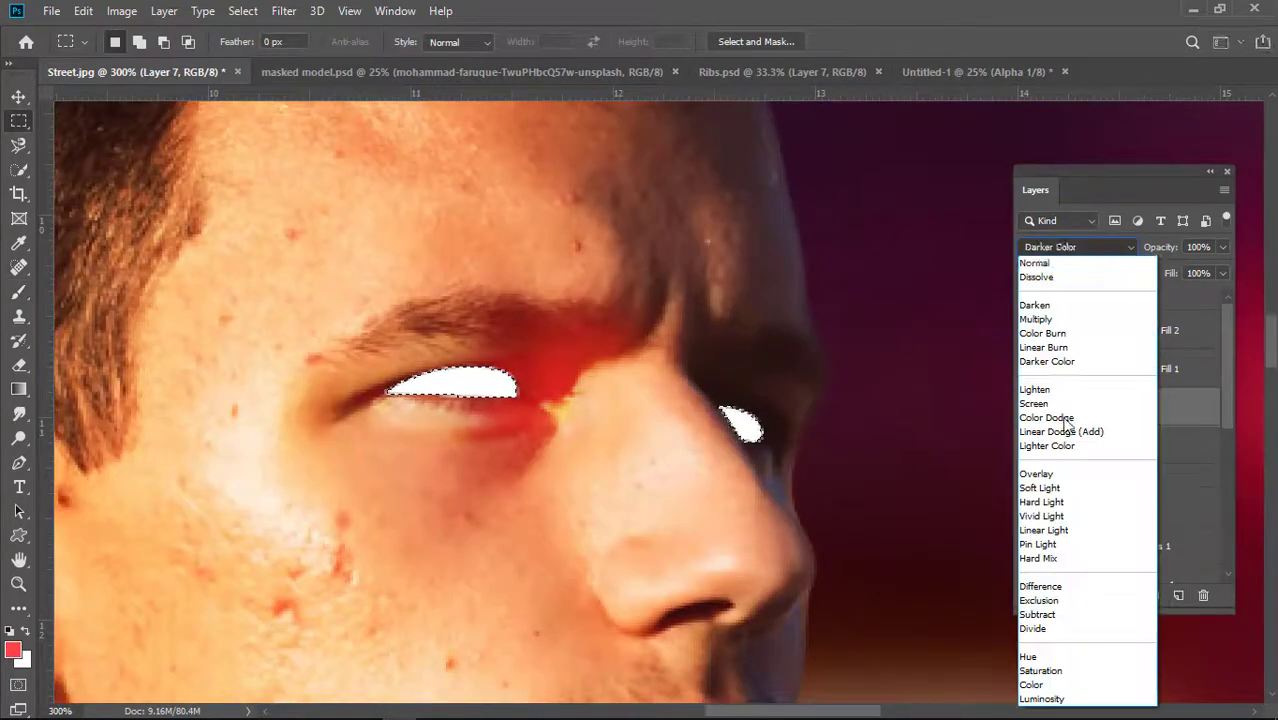
{"action": "left_click", "coordinate": [1090, 428]}
{"action": "left_click_drag", "start_coordinate": [572, 358], "coordinate": [520, 360]}
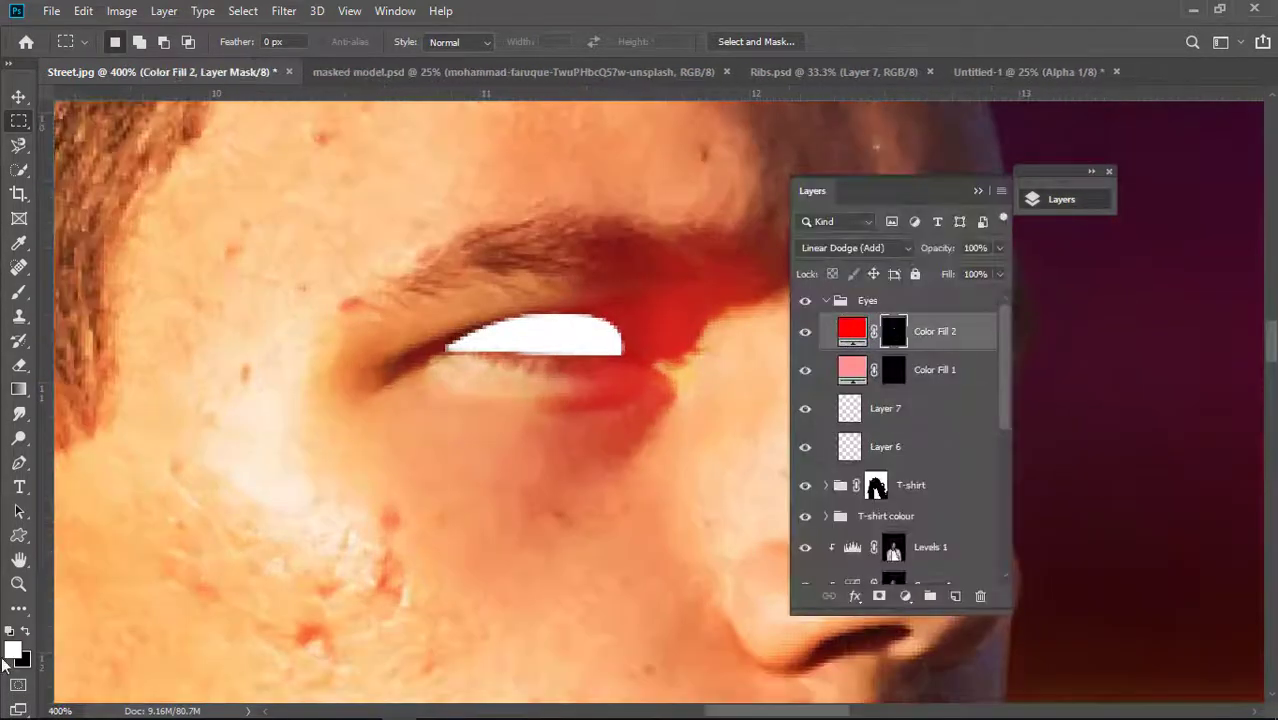
Extend the red glow to the near eye's outer corner on the Color Fill 2 mask with a 10 px soft brush.
{"action": "key", "text": "b"}
{"action": "left_click", "coordinate": [86, 42]}
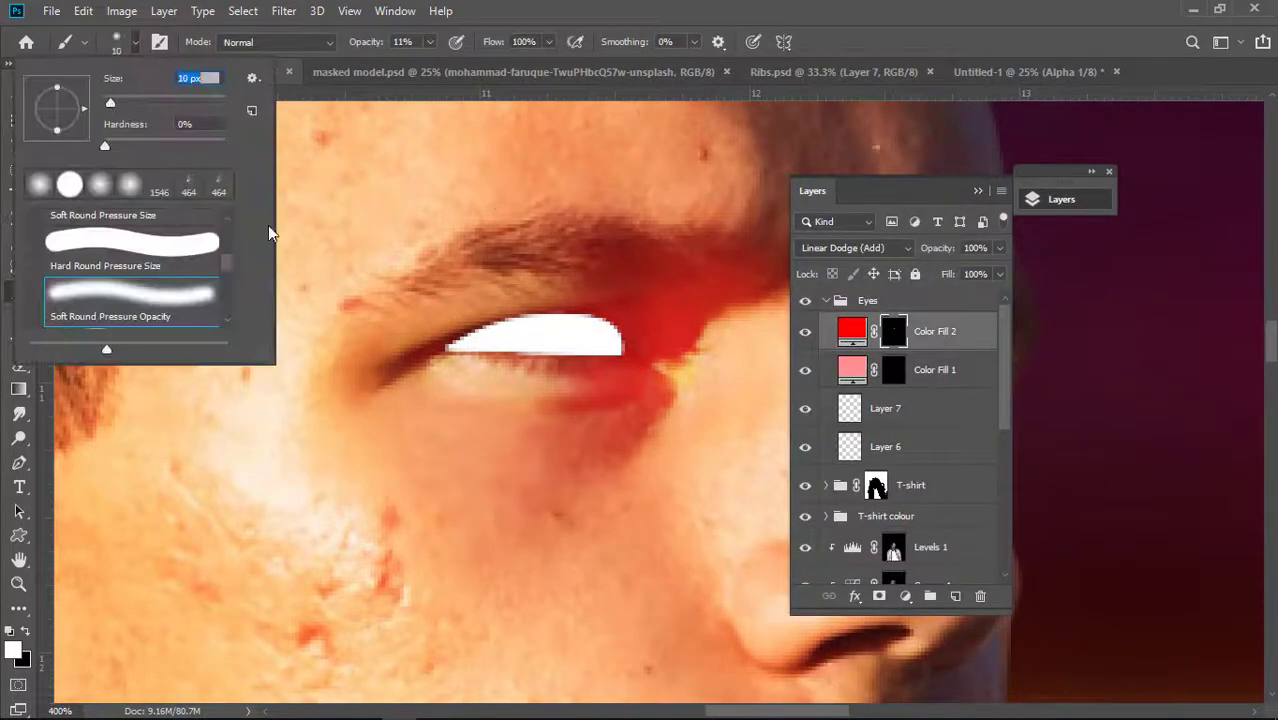
{"action": "key", "text": "Return"}
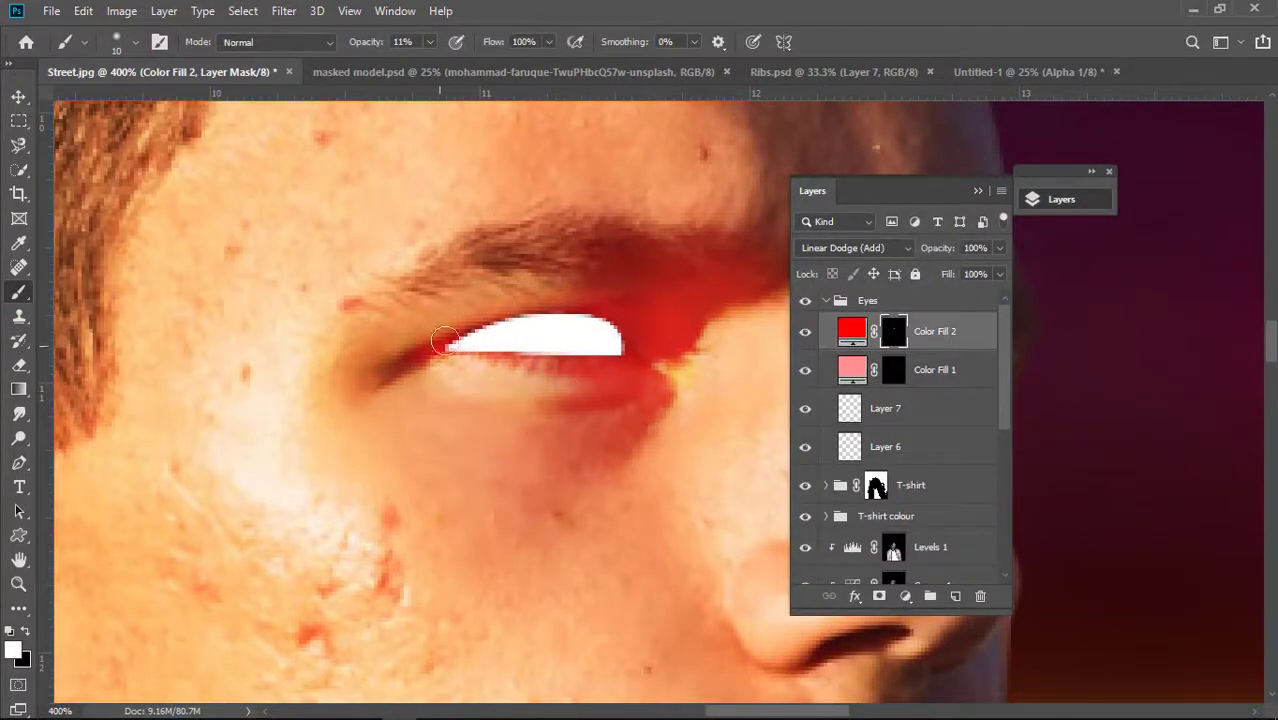
{"action": "scroll", "coordinate": [616, 331], "scroll_direction": "down", "scroll_amount": 3}
{"action": "scroll", "coordinate": [616, 348], "scroll_direction": "up", "scroll_amount": 2}
Duplicate the bright red fill layer and set the copy's blend mode to Lighten.
{"action": "key", "text": "ctrl+j"}
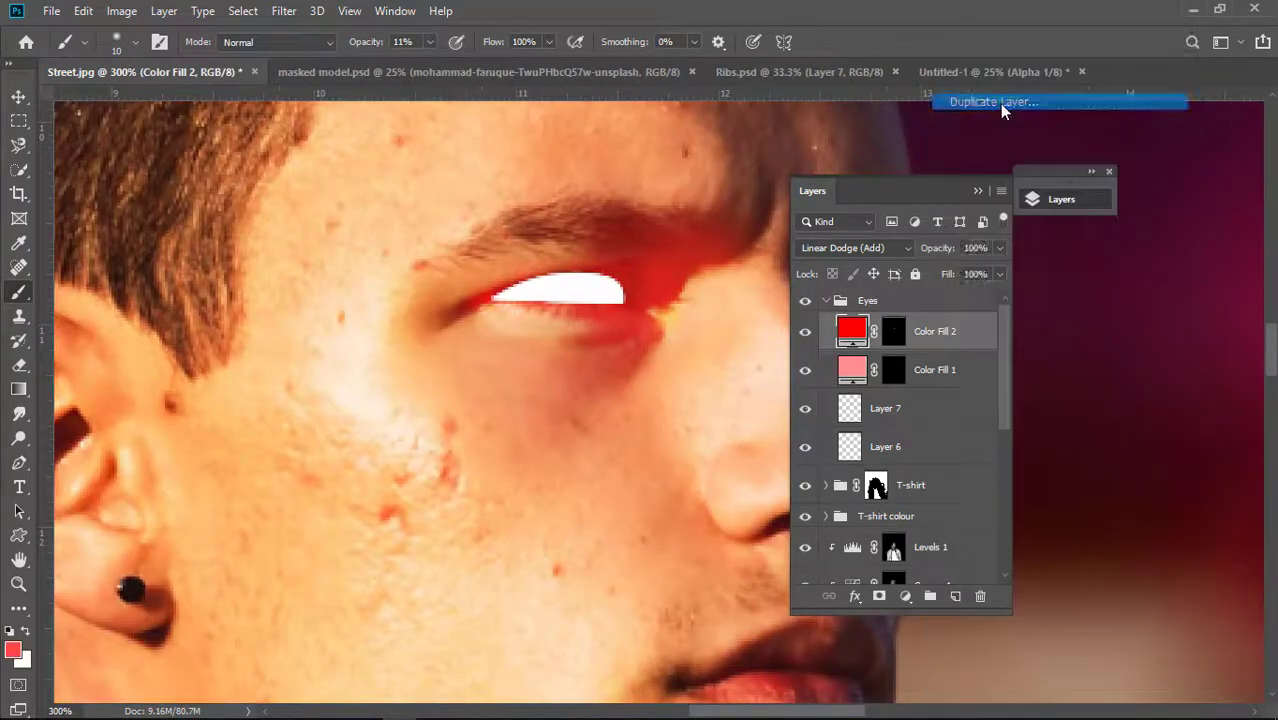
{"action": "left_click", "coordinate": [852, 248]}
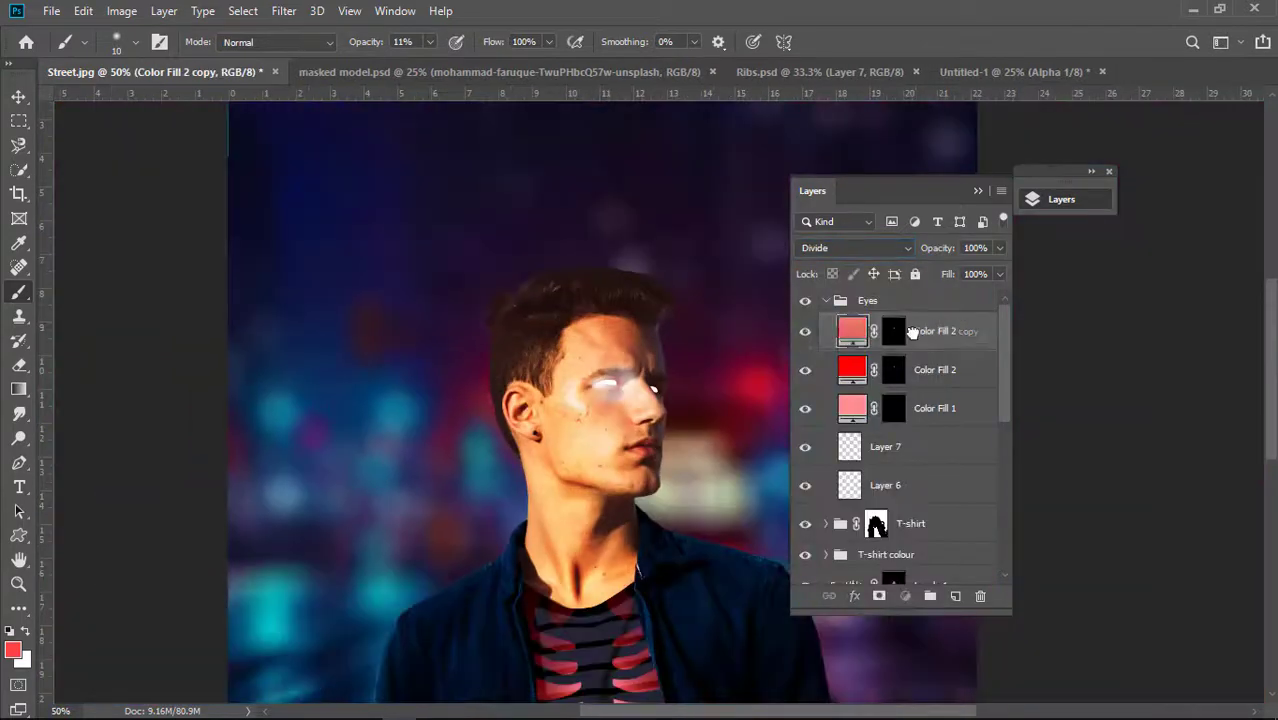
{"action": "left_click", "coordinate": [900, 292]}
{"action": "left_click", "coordinate": [900, 330]}
{"action": "left_click", "coordinate": [852, 248]}
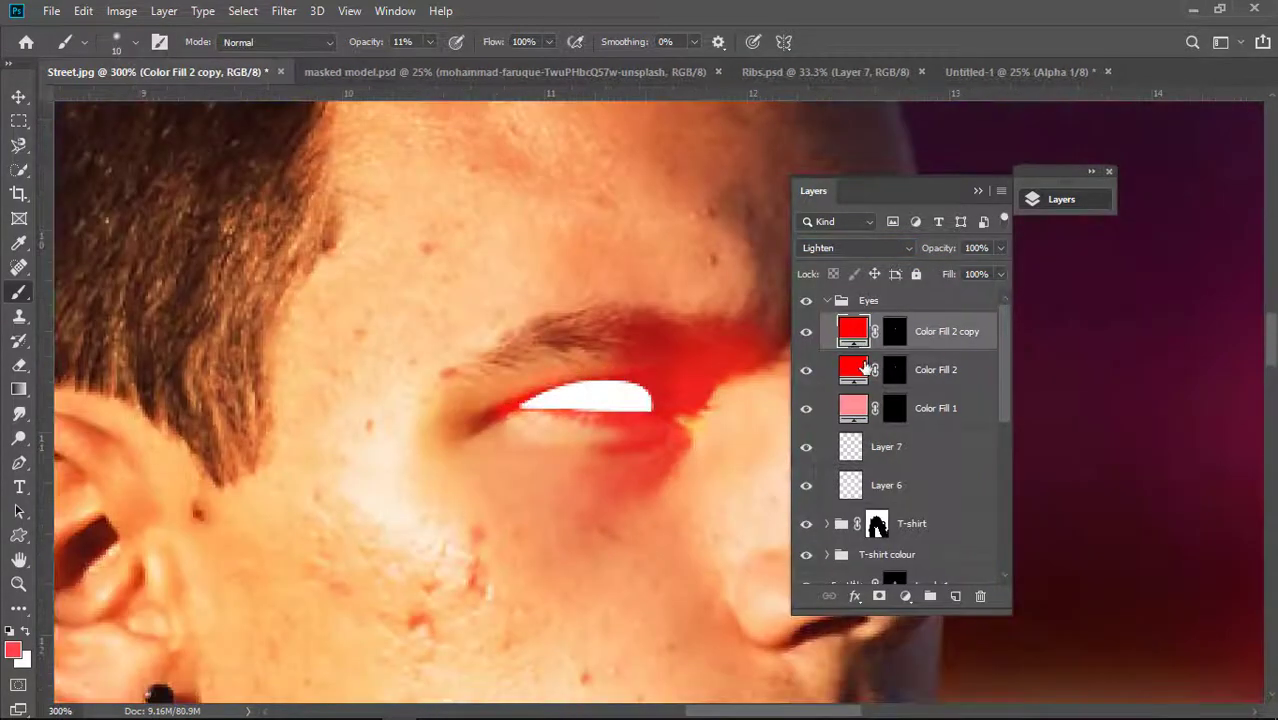
Try painting the pink fill layer's glow around the far eye with a 10 px brush and undo the strokes.
{"action": "left_click", "coordinate": [894, 369]}
{"action": "scroll", "coordinate": [698, 356], "scroll_direction": "down", "scroll_amount": 4}
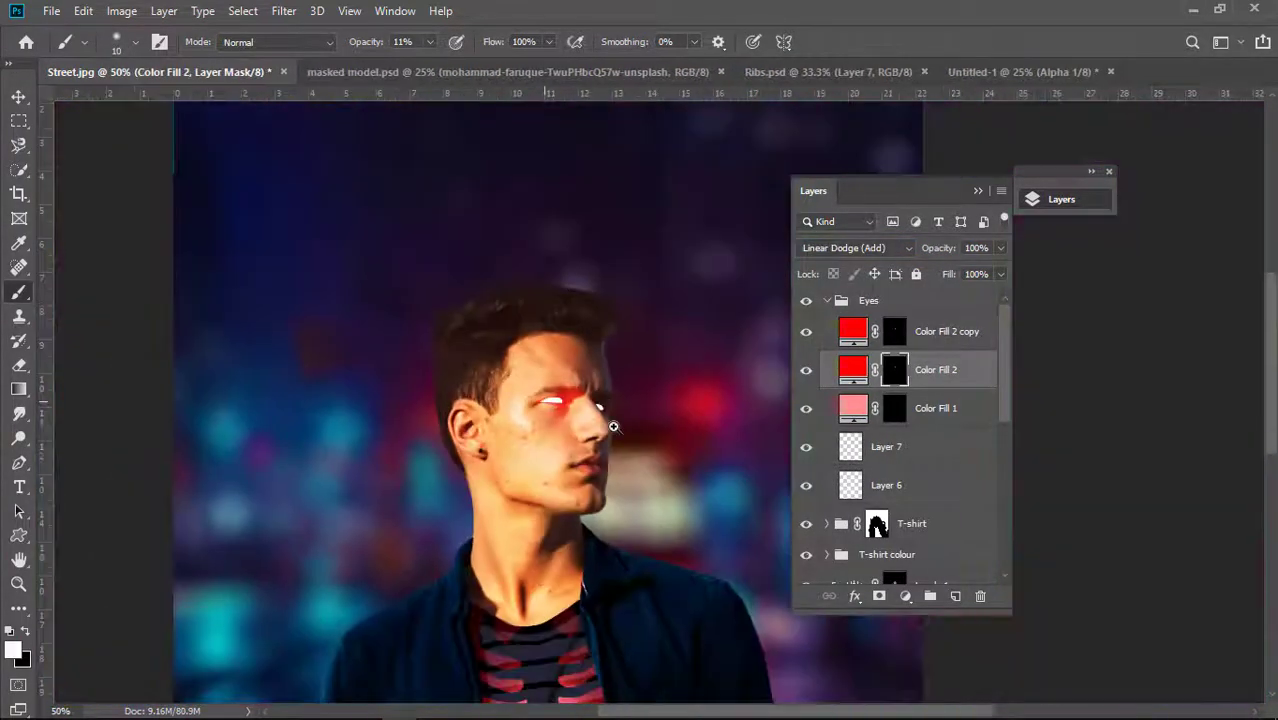
{"action": "scroll", "coordinate": [606, 414], "scroll_direction": "up", "scroll_amount": 6}
{"action": "left_click", "coordinate": [853, 408]}
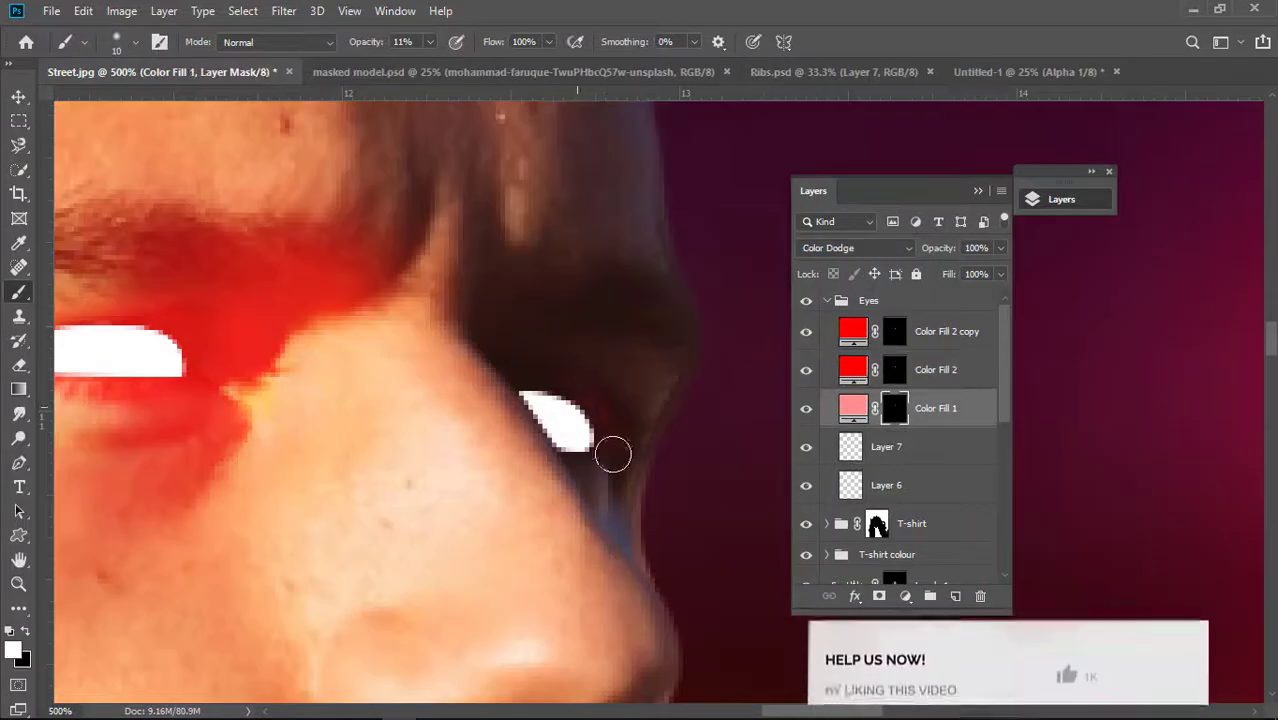
{"action": "left_click", "coordinate": [135, 44]}
{"action": "left_click", "coordinate": [135, 44]}
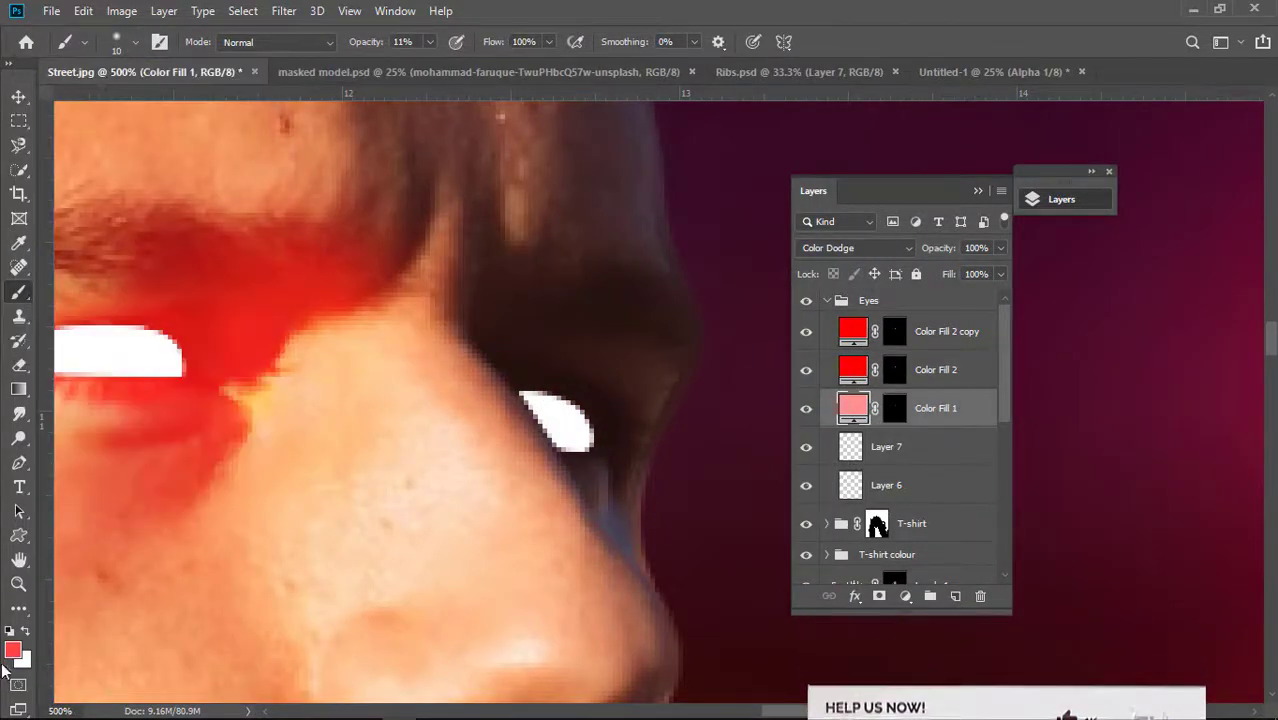
{"action": "left_click", "coordinate": [893, 410]}
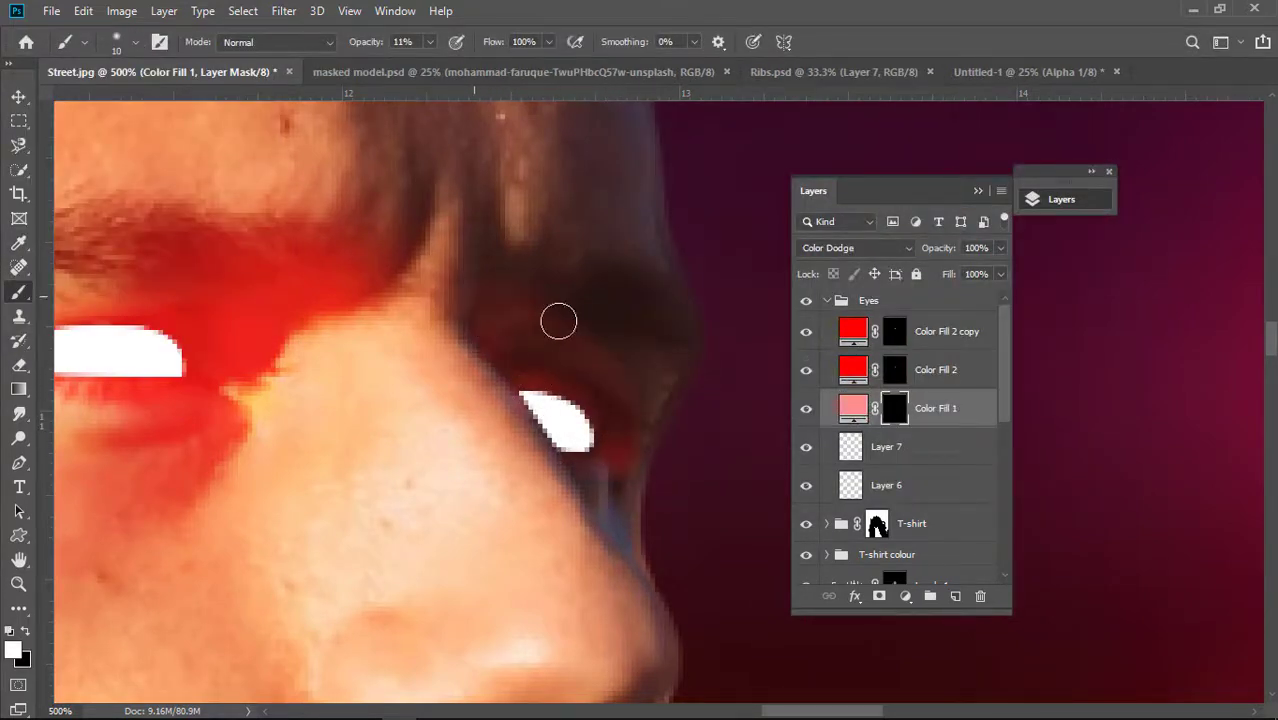
{"action": "key", "text": "ctrl+z"}
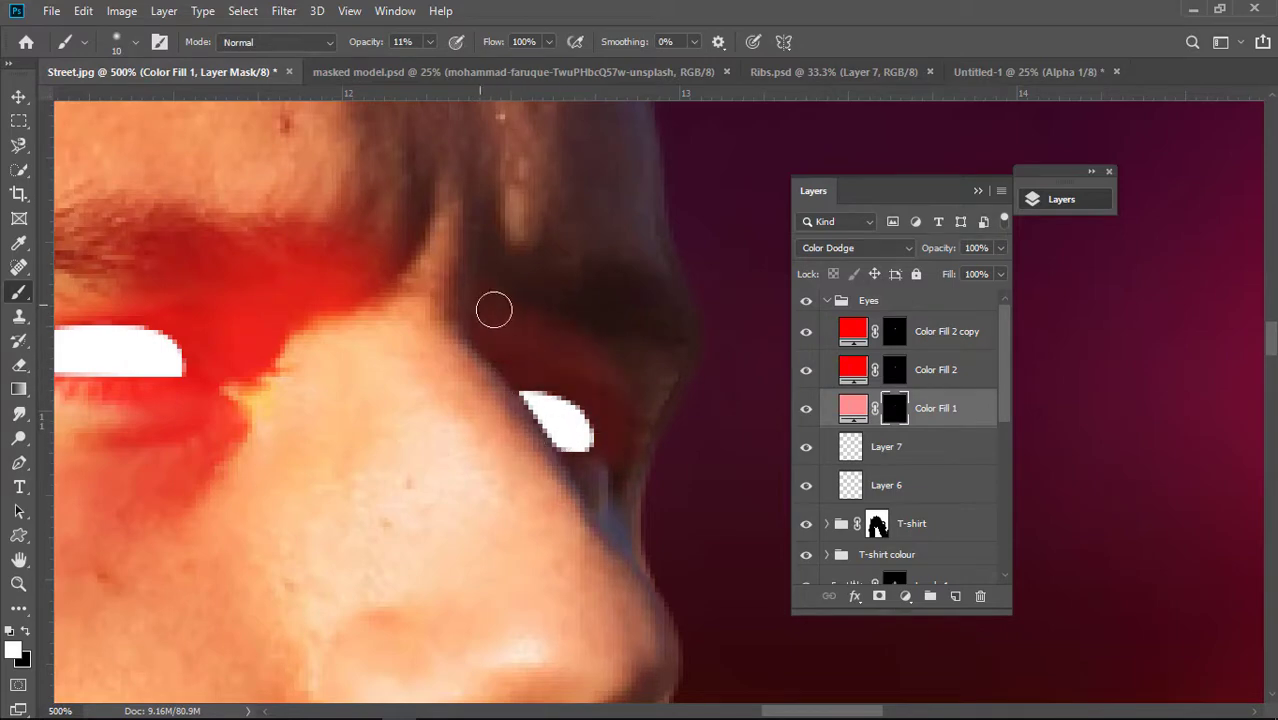
{"action": "scroll", "coordinate": [545, 387], "scroll_direction": "down", "scroll_amount": 3}
{"action": "key", "text": "ctrl+z"}
{"action": "scroll", "coordinate": [567, 389], "scroll_direction": "up", "scroll_amount": 2}
Paint the pink fill layer's mask at the far eye with a 28 px brush and review its blend mode.
{"action": "left_click", "coordinate": [892, 411]}
{"action": "left_click", "coordinate": [135, 44]}
{"action": "left_click_drag", "start_coordinate": [113, 102], "coordinate": [124, 104]}
{"action": "left_click", "coordinate": [528, 408]}
{"action": "left_click", "coordinate": [855, 405]}
{"action": "left_click", "coordinate": [868, 248]}
{"action": "left_click", "coordinate": [962, 418]}
Paint a red glow around the far eye on the Color Fill 2 mask with a 42 px soft brush.
{"action": "left_click", "coordinate": [952, 382]}
{"action": "left_click", "coordinate": [807, 373]}
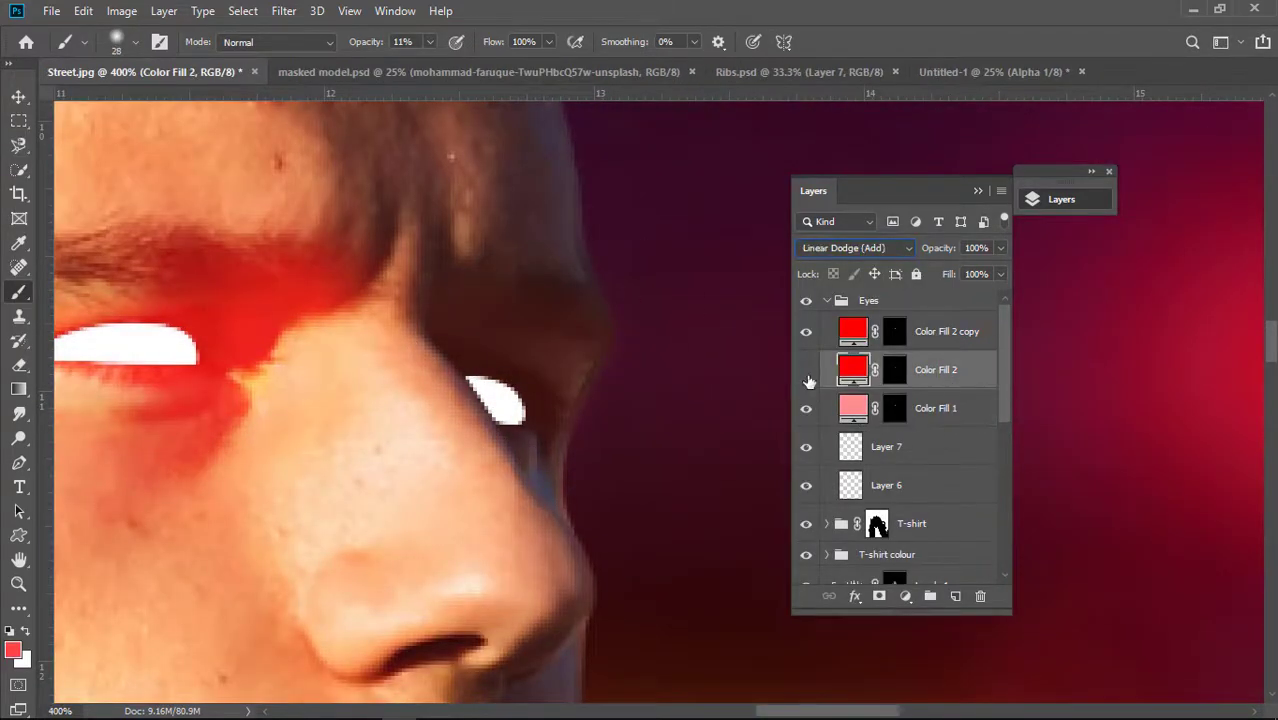
{"action": "left_click", "coordinate": [807, 373]}
{"action": "left_click", "coordinate": [893, 370]}
{"action": "left_click", "coordinate": [136, 44]}
{"action": "left_click", "coordinate": [448, 345]}
{"action": "left_click_drag", "start_coordinate": [121, 103], "coordinate": [130, 103]}
{"action": "left_click", "coordinate": [136, 44]}
{"action": "left_click", "coordinate": [535, 348]}
{"action": "scroll", "coordinate": [475, 434], "scroll_direction": "down", "scroll_amount": 2}
{"action": "scroll", "coordinate": [465, 442], "scroll_direction": "up", "scroll_amount": 3}
{"action": "left_click_drag", "start_coordinate": [550, 314], "coordinate": [597, 345]}
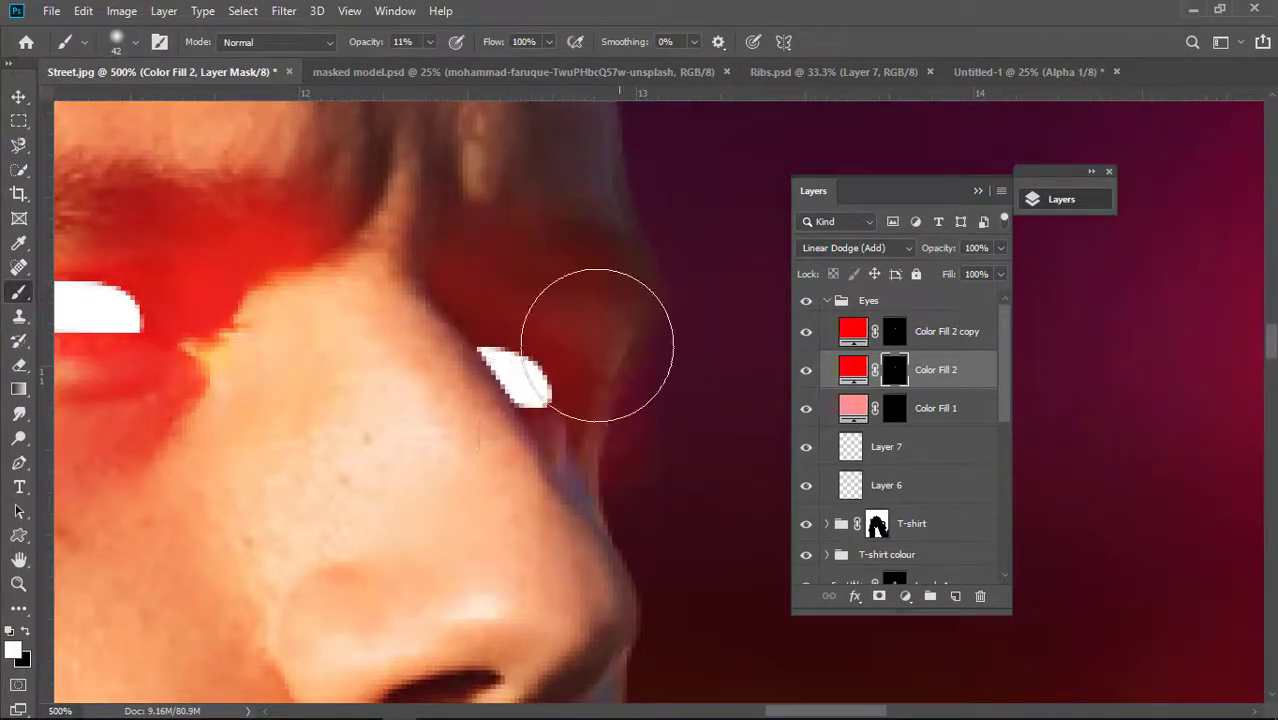
Strengthen the far eye's red glow by painting the Color Fill 2 mask in white with a 44 px brush.
{"action": "scroll", "coordinate": [597, 345], "scroll_direction": "down", "scroll_amount": 5}
{"action": "scroll", "coordinate": [705, 345], "scroll_direction": "up", "scroll_amount": 5}
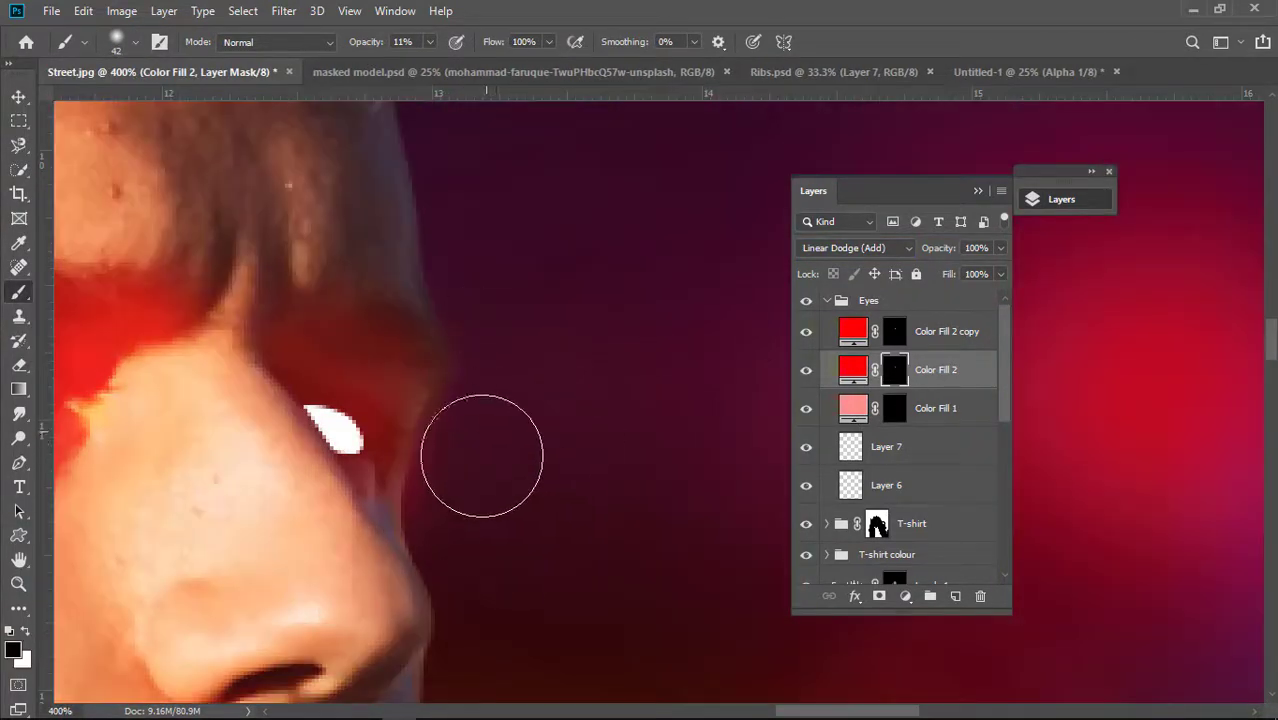
{"action": "left_click", "coordinate": [26, 631]}
{"action": "left_click", "coordinate": [136, 43]}
{"action": "left_click_drag", "start_coordinate": [130, 103], "coordinate": [132, 103]}
{"action": "left_click", "coordinate": [328, 456]}
{"action": "scroll", "coordinate": [495, 393], "scroll_direction": "down", "scroll_amount": 5}
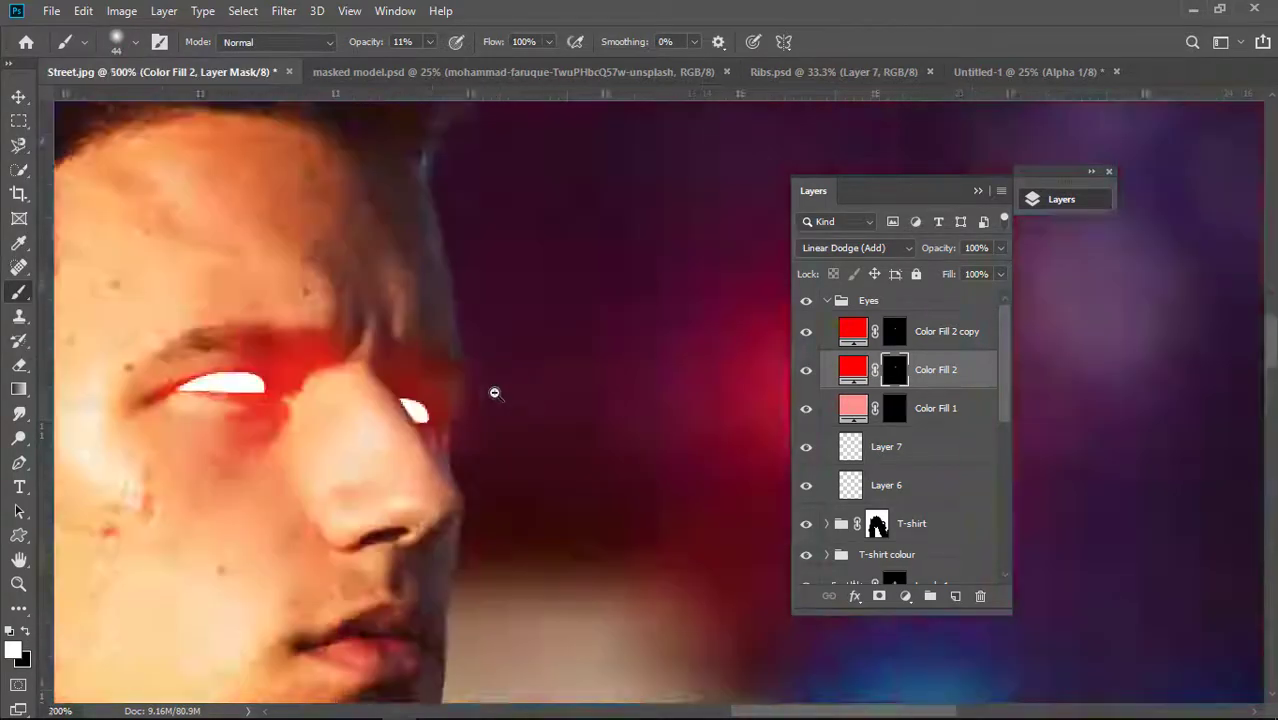
Compare the composite with and without the model layer by toggling its visibility.
{"action": "scroll", "coordinate": [562, 406], "scroll_direction": "down", "scroll_amount": 5}
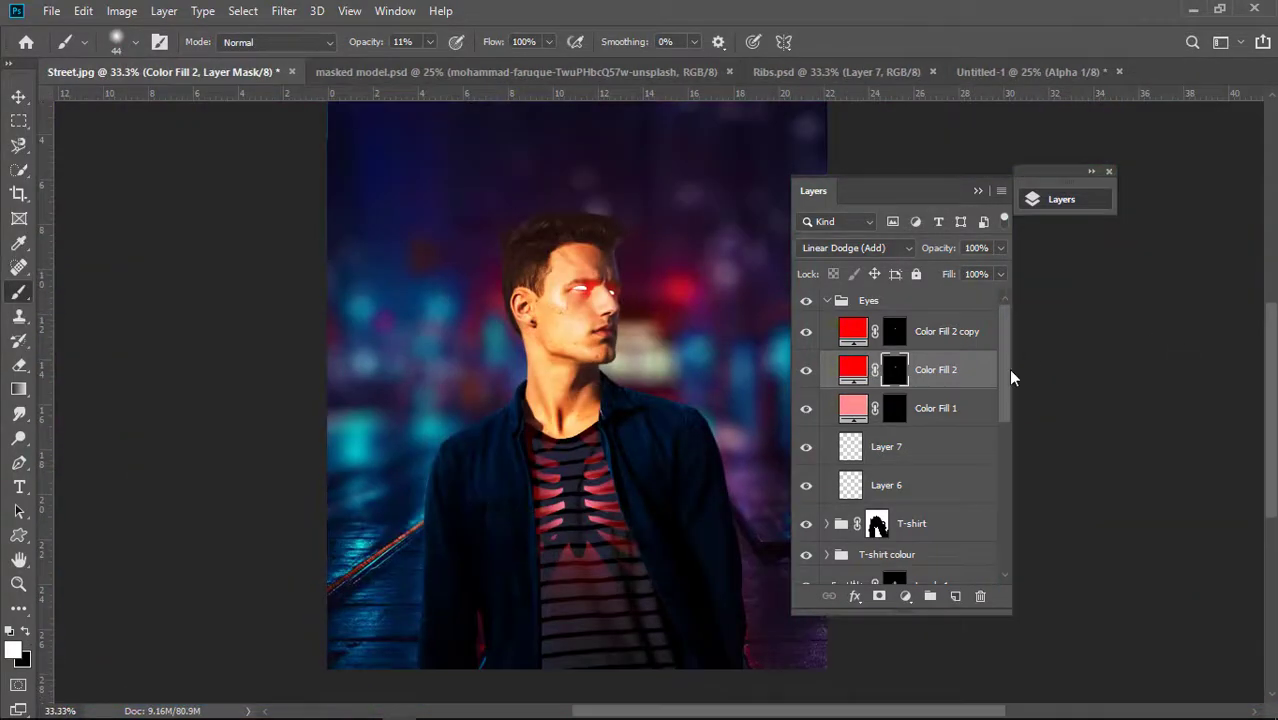
{"action": "left_click_drag", "start_coordinate": [1006, 373], "coordinate": [1006, 465]}
{"action": "left_click", "coordinate": [802, 473]}
{"action": "left_click", "coordinate": [802, 473]}
{"action": "left_click", "coordinate": [802, 473]}
{"action": "left_click", "coordinate": [802, 473]}
{"action": "left_click", "coordinate": [938, 475]}
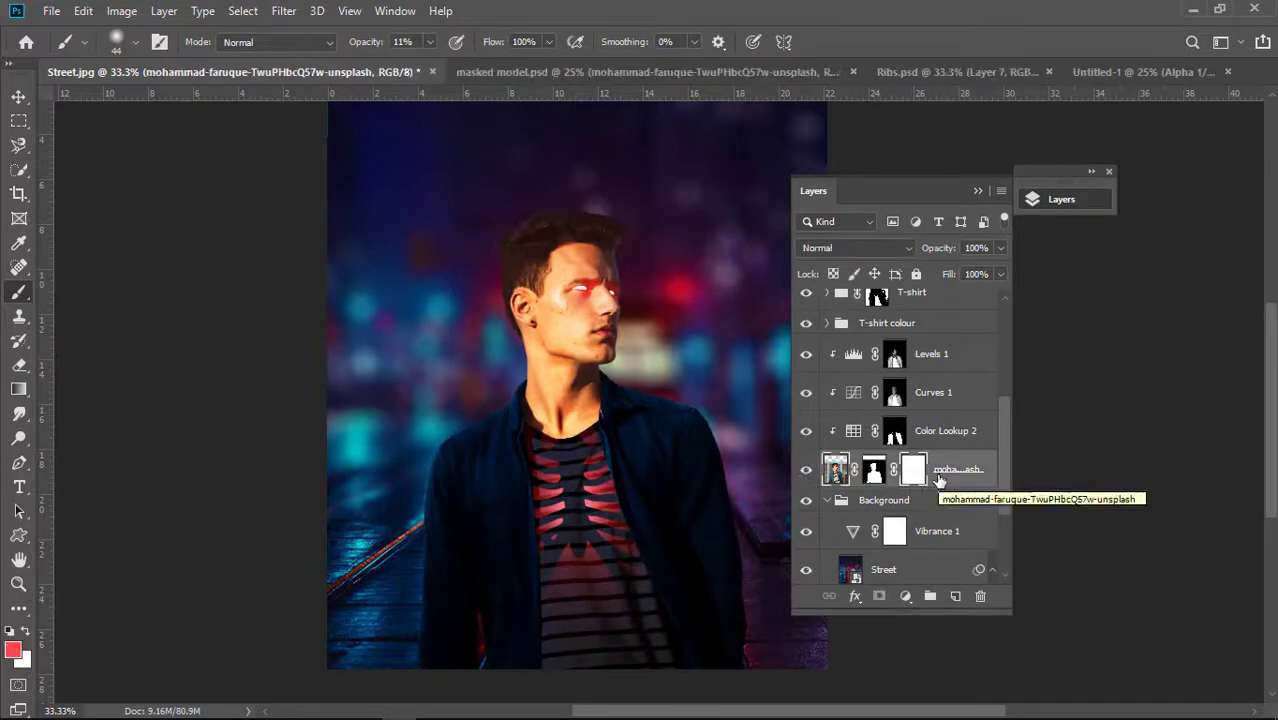
{"action": "left_click", "coordinate": [905, 596]}
{"action": "left_click", "coordinate": [880, 312]}
{"action": "mouse_move", "coordinate": [360, 220]}
{"action": "left_mouse_down"}
{"action": "mouse_move", "coordinate": [348, 220]}
{"action": "mouse_move", "coordinate": [373, 220]}
{"action": "left_mouse_up"}
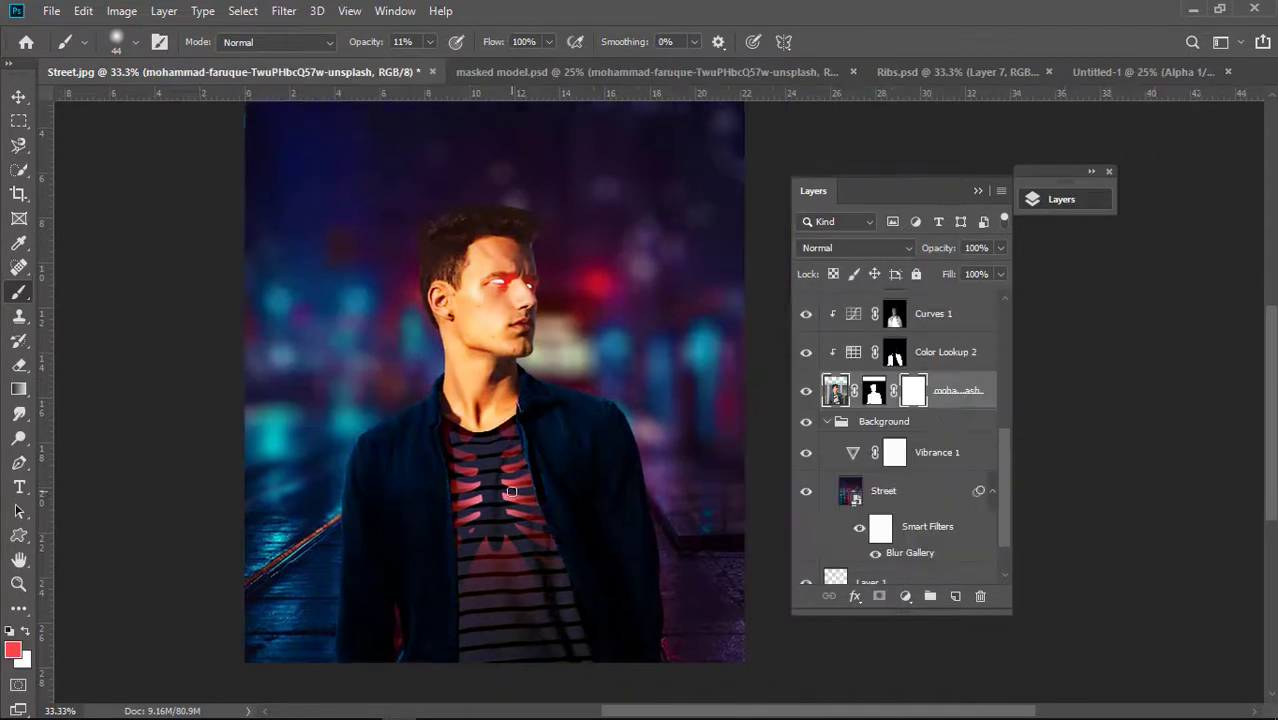
{"action": "scroll", "coordinate": [999, 500], "scroll_direction": "down", "scroll_amount": 1}
{"action": "left_click", "coordinate": [880, 562]}
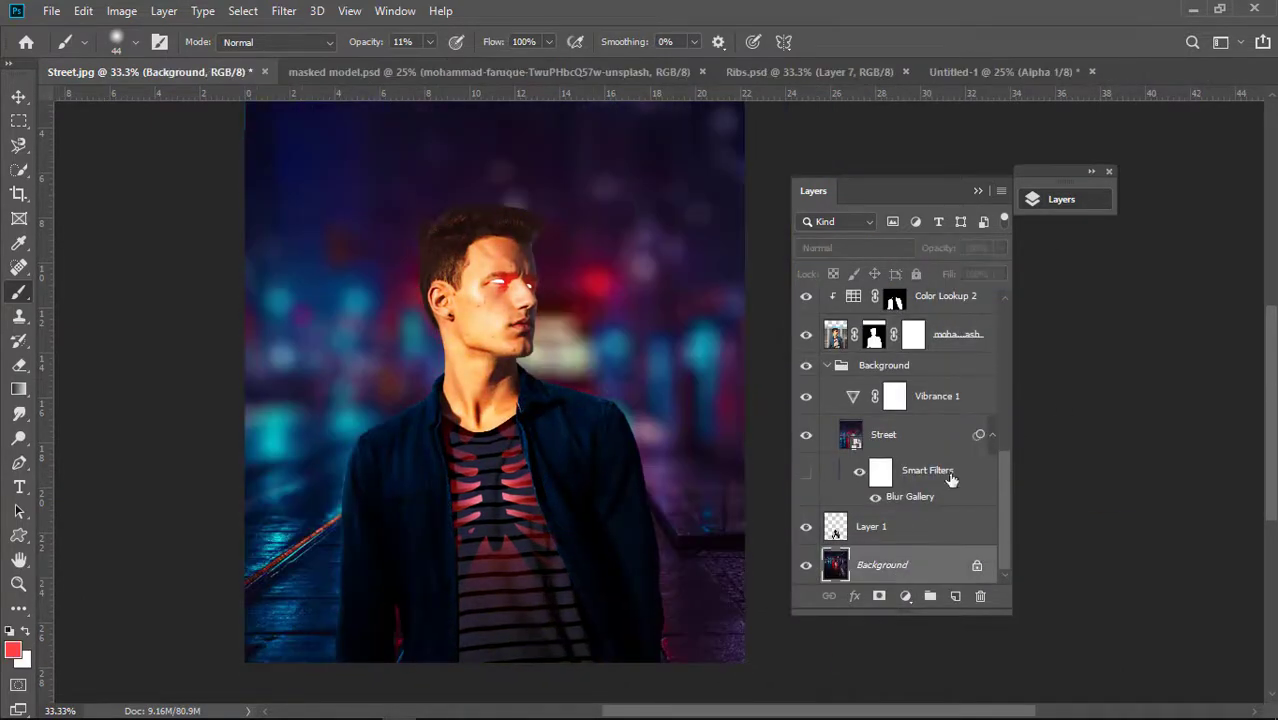
{"action": "scroll", "coordinate": [928, 472], "scroll_direction": "up", "scroll_amount": 2}
Add a solid color fill layer in dark red 9e3a3a above Vibrance 1 in the Background group.
{"action": "left_click", "coordinate": [883, 505]}
{"action": "left_click", "coordinate": [928, 474]}
{"action": "left_click", "coordinate": [905, 596]}
{"action": "left_click", "coordinate": [925, 264]}
{"action": "left_click", "coordinate": [677, 266]}
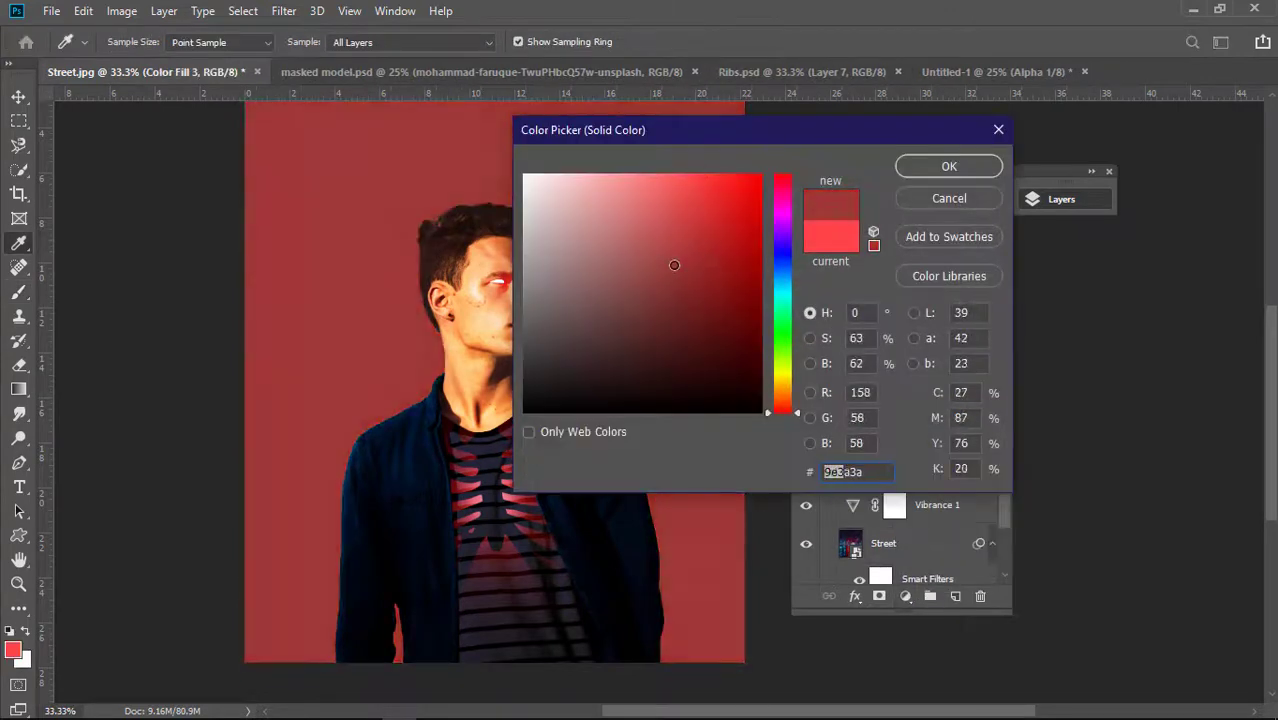
{"action": "left_click", "coordinate": [950, 166]}
Invert the dark red fill's mask and draw a black-to-white gradient across it so the red covers the scene's right side.
{"action": "key", "text": "ctrl+i"}
{"action": "key", "text": "g"}
{"action": "left_click", "coordinate": [177, 41]}
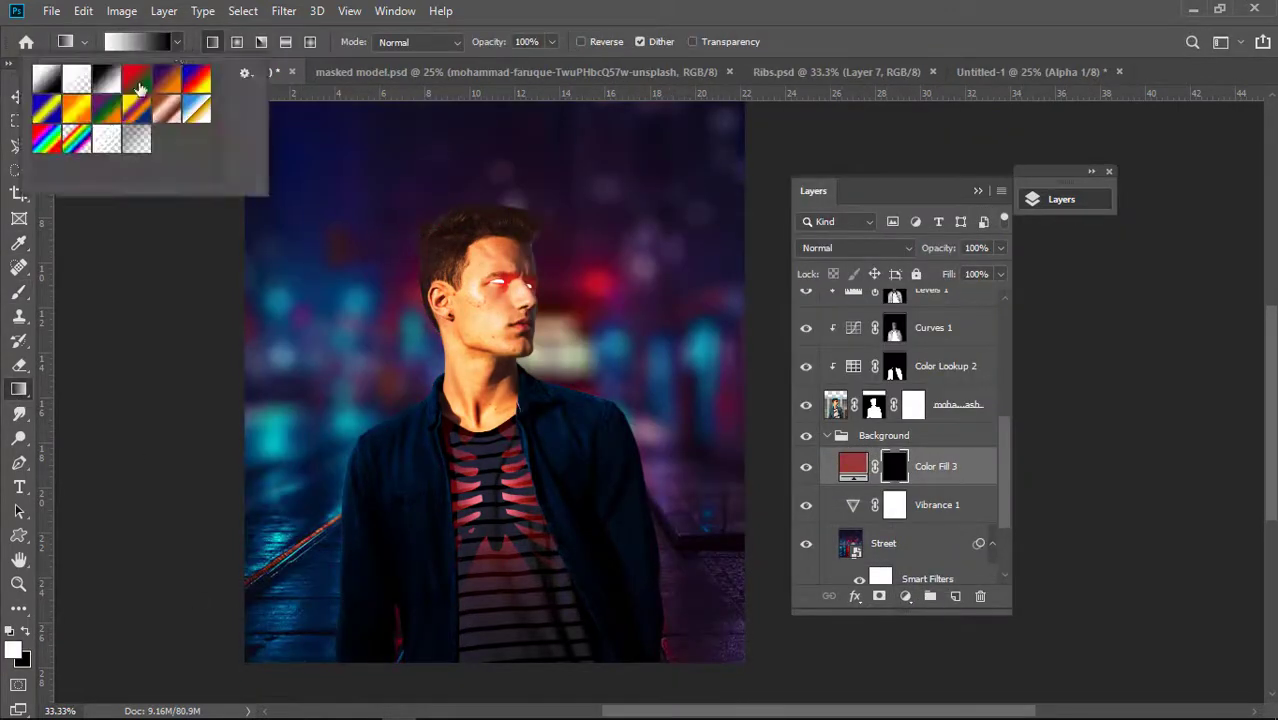
{"action": "left_click", "coordinate": [137, 41]}
{"action": "left_click_drag", "start_coordinate": [165, 396], "coordinate": [241, 400]}
{"action": "left_click", "coordinate": [492, 93]}
{"action": "left_click_drag", "start_coordinate": [88, 386], "coordinate": [780, 418]}
Clip the dark red fill to the street layers below and set its blend mode to Soft Light.
{"action": "left_click", "coordinate": [960, 408]}
{"action": "left_click", "coordinate": [856, 248]}
{"action": "left_click_drag", "start_coordinate": [963, 406], "coordinate": [935, 445]}
{"action": "left_click", "coordinate": [970, 420]}
{"action": "right_click", "coordinate": [960, 480]}
{"action": "left_click", "coordinate": [1000, 364]}
{"action": "left_click", "coordinate": [856, 248]}
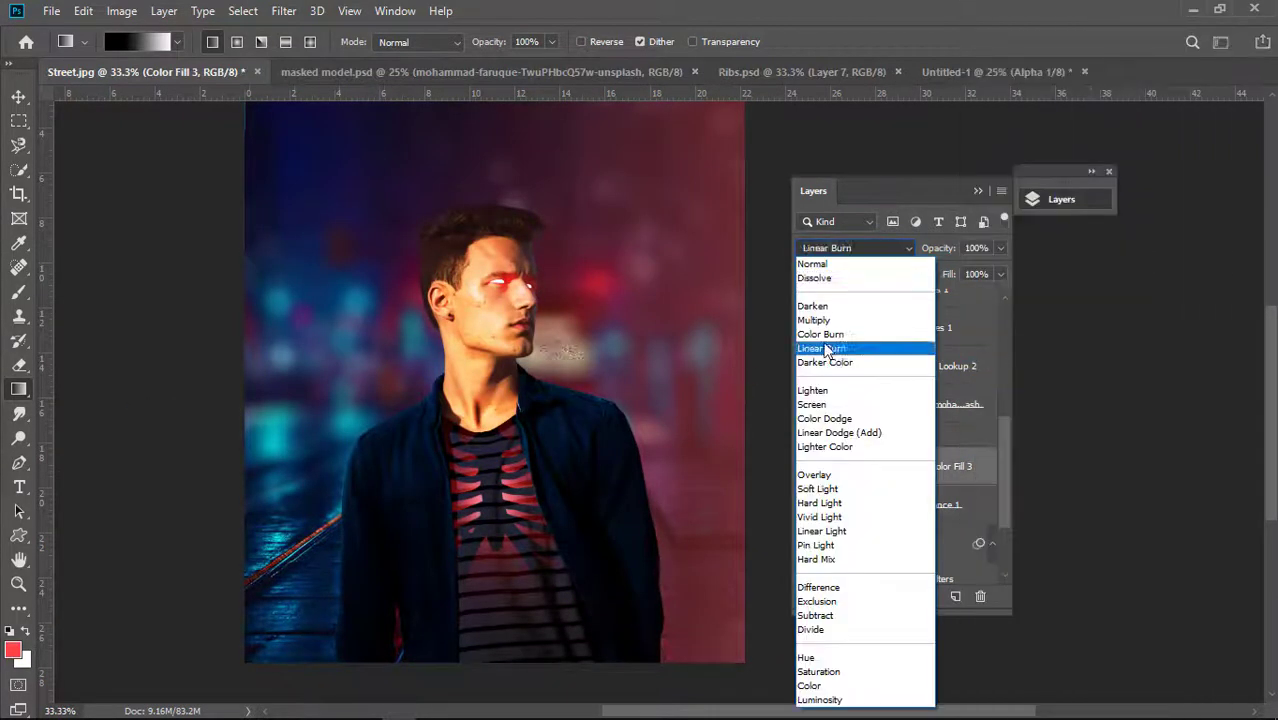
{"action": "left_click", "coordinate": [815, 490]}
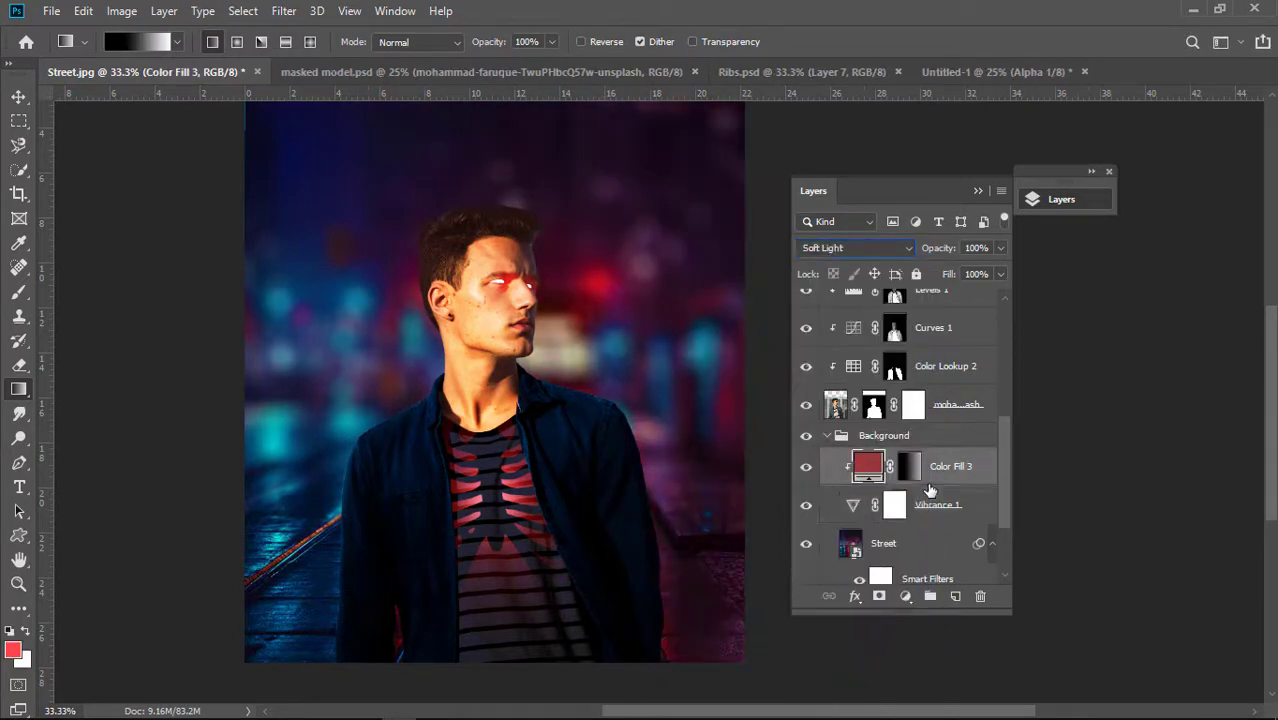
Add a teal solid color fill above the red fill and clip it to the street layers below.
{"action": "left_click", "coordinate": [905, 596]}
{"action": "left_click", "coordinate": [918, 269]}
{"action": "left_click", "coordinate": [783, 295]}
{"action": "left_click_drag", "start_coordinate": [643, 185], "coordinate": [706, 232]}
{"action": "left_click_drag", "start_coordinate": [798, 295], "coordinate": [798, 289]}
{"action": "left_click", "coordinate": [949, 167]}
{"action": "right_click", "coordinate": [963, 472]}
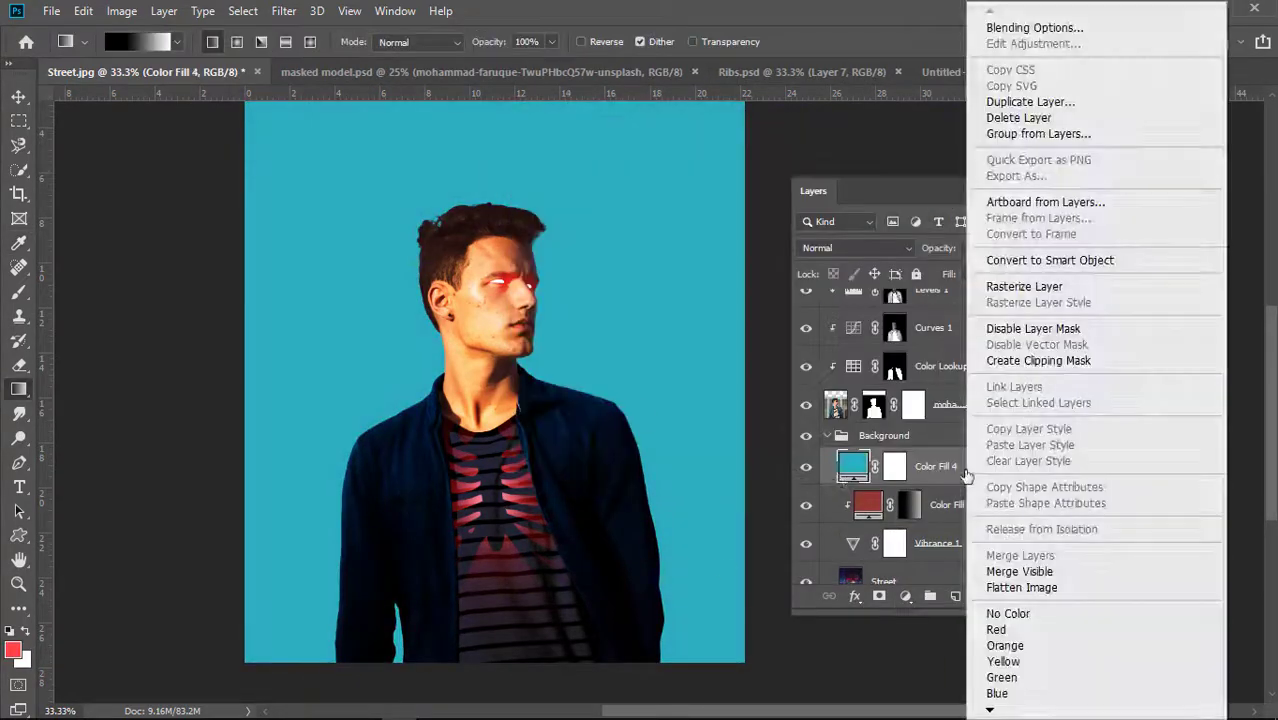
{"action": "left_click", "coordinate": [1040, 360]}
Draw a gradient on the teal fill's mask so it covers the scene's left side, and set its blend mode to Soft Light.
{"action": "left_click", "coordinate": [910, 467]}
{"action": "key", "text": "ctrl+i"}
{"action": "key", "text": "ctrl+z"}
{"action": "mouse_move", "coordinate": [64, 379]}
{"action": "left_mouse_down"}
{"action": "mouse_move", "coordinate": [1058, 382]}
{"action": "mouse_move", "coordinate": [60, 397]}
{"action": "left_mouse_up"}
{"action": "left_click", "coordinate": [856, 248]}
{"action": "left_click", "coordinate": [820, 489]}
Add a darkening Levels adjustment above the teal fill and clip it to the street layers below.
{"action": "left_click", "coordinate": [905, 596]}
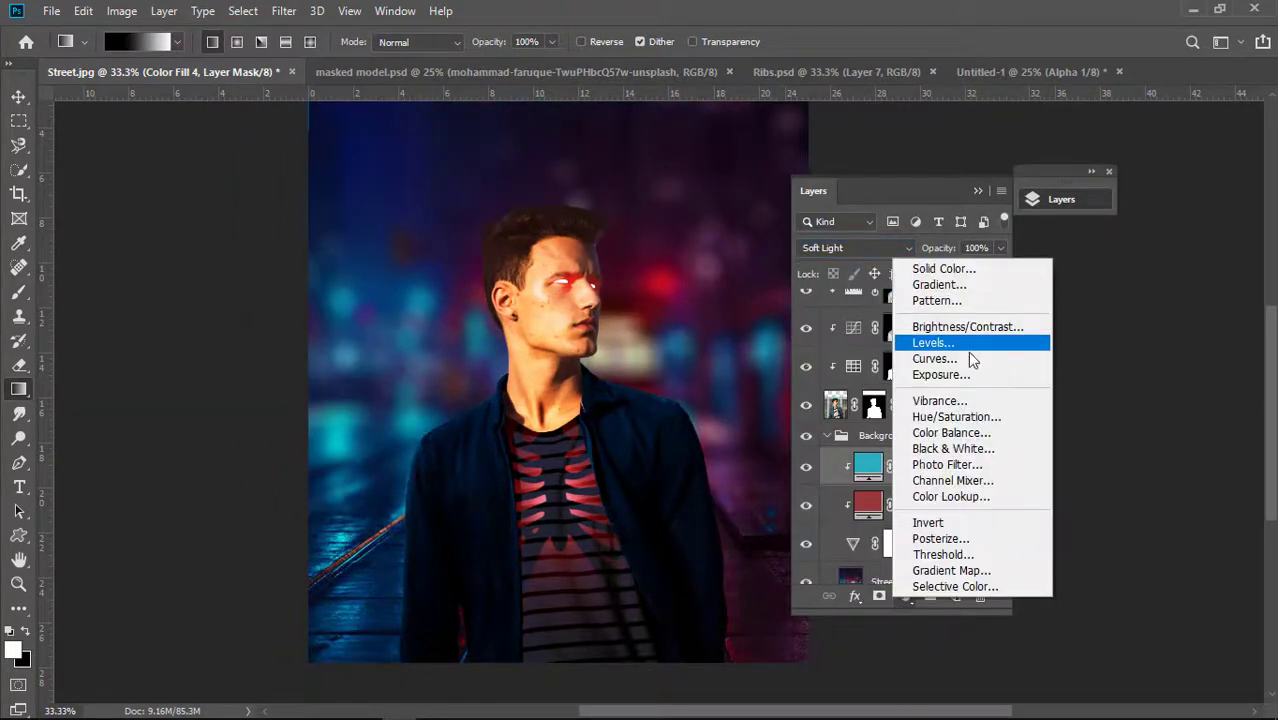
{"action": "left_click", "coordinate": [968, 345]}
{"action": "left_click_drag", "start_coordinate": [291, 304], "coordinate": [306, 305]}
{"action": "left_click", "coordinate": [958, 494]}
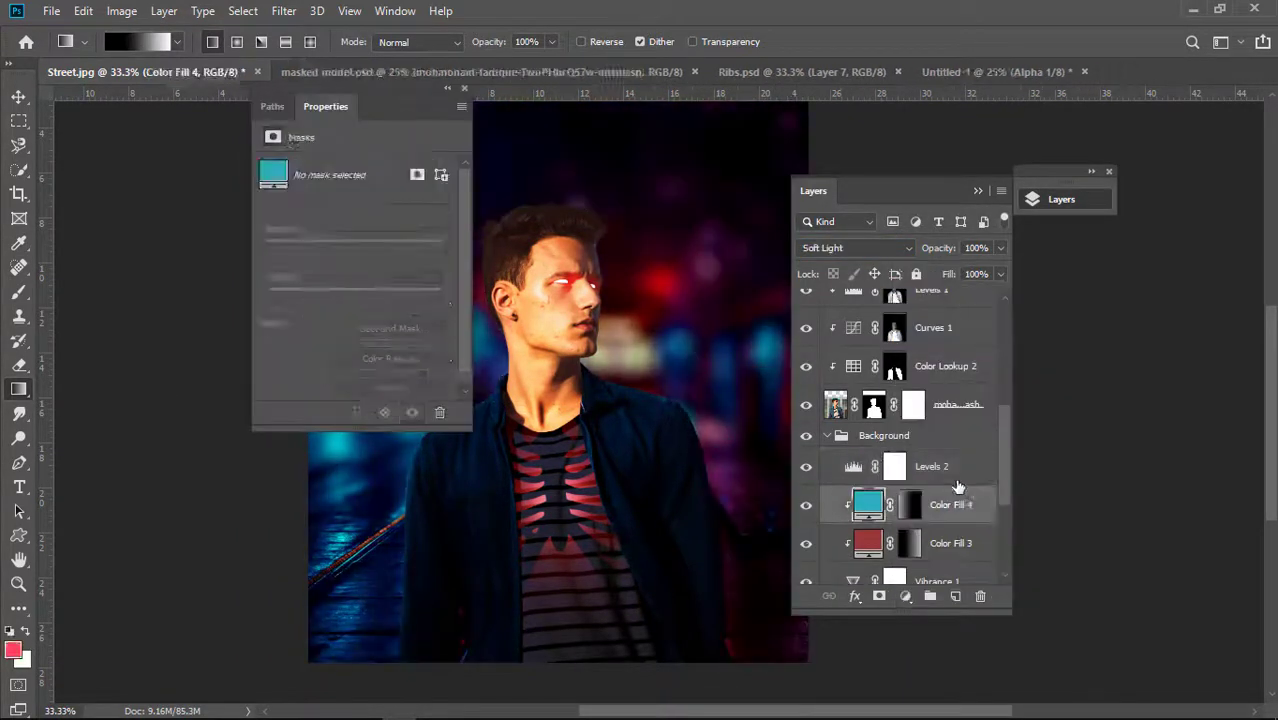
{"action": "right_click", "coordinate": [957, 472]}
{"action": "left_click", "coordinate": [1040, 360]}
Invert the Levels 2 mask and paint the darkening onto the lower street with a 149 px soft brush at 11% opacity.
{"action": "left_click", "coordinate": [465, 89]}
{"action": "key", "text": "i"}
{"action": "key", "text": "ctrl+i"}
{"action": "key", "text": "b"}
{"action": "left_click", "coordinate": [136, 42]}
{"action": "left_click_drag", "start_coordinate": [140, 108], "coordinate": [157, 108]}
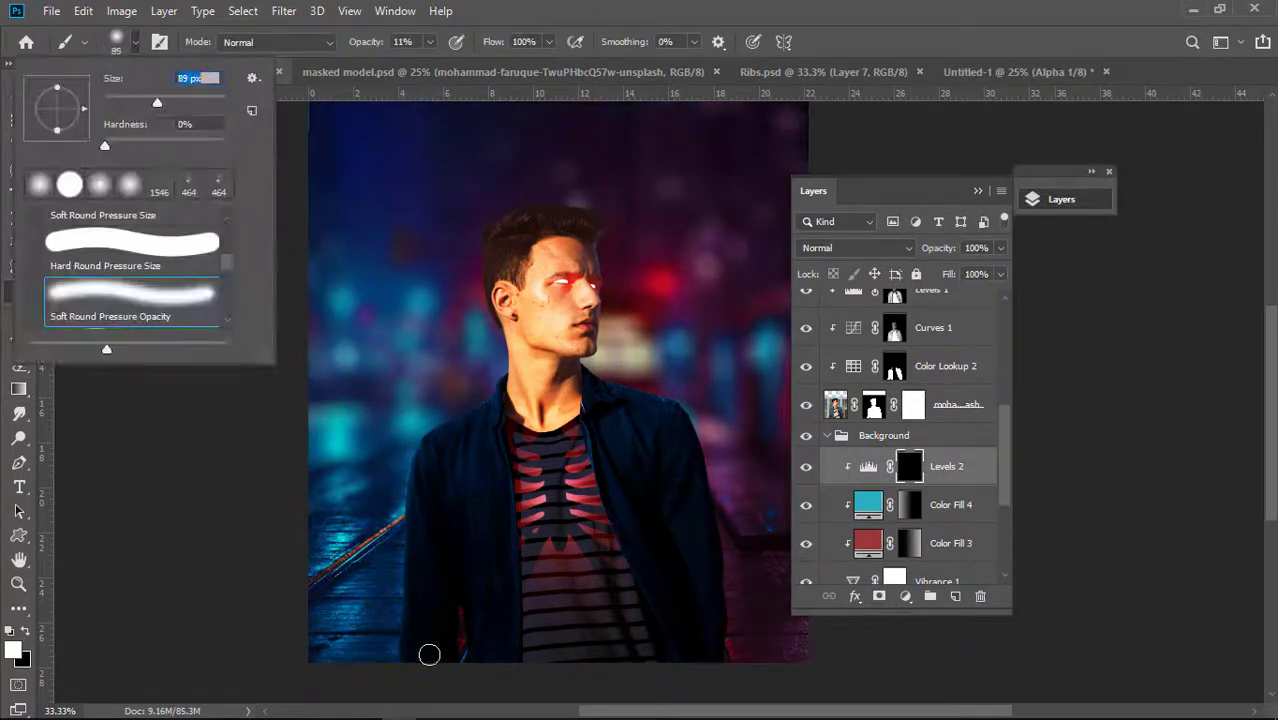
{"action": "key", "text": "bracketright"}
{"action": "key", "text": "bracketright"}
{"action": "left_click_drag", "start_coordinate": [325, 686], "coordinate": [457, 574]}
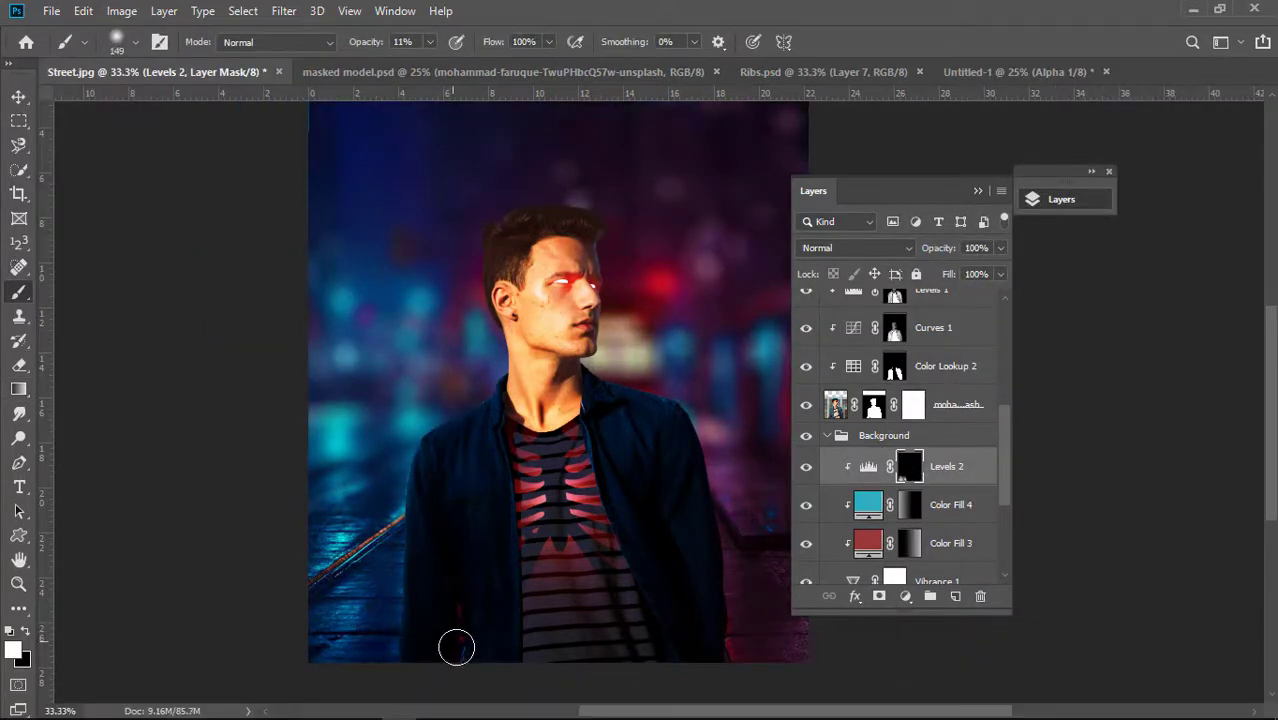
{"action": "left_click", "coordinate": [1091, 172]}
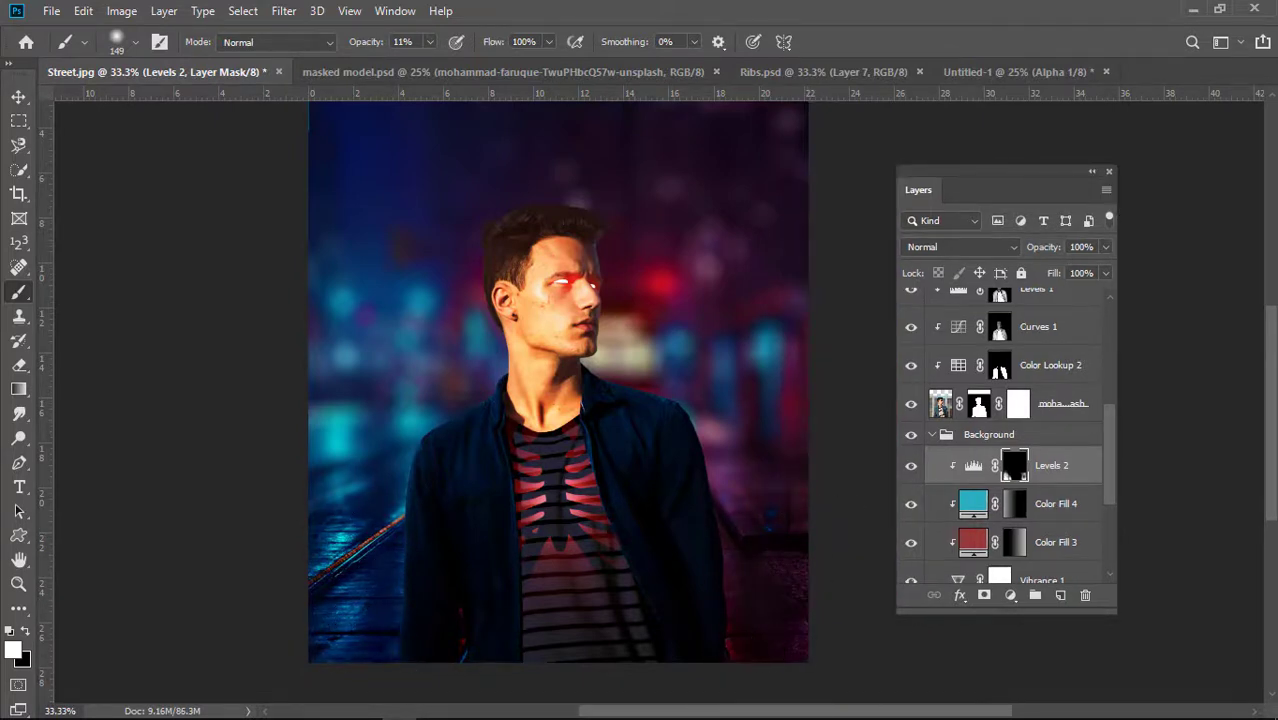
Add a brightening Curves adjustment above Levels 2, clip it to the street layers below, and invert its mask.
{"action": "left_click", "coordinate": [1011, 596]}
{"action": "left_click", "coordinate": [1030, 355]}
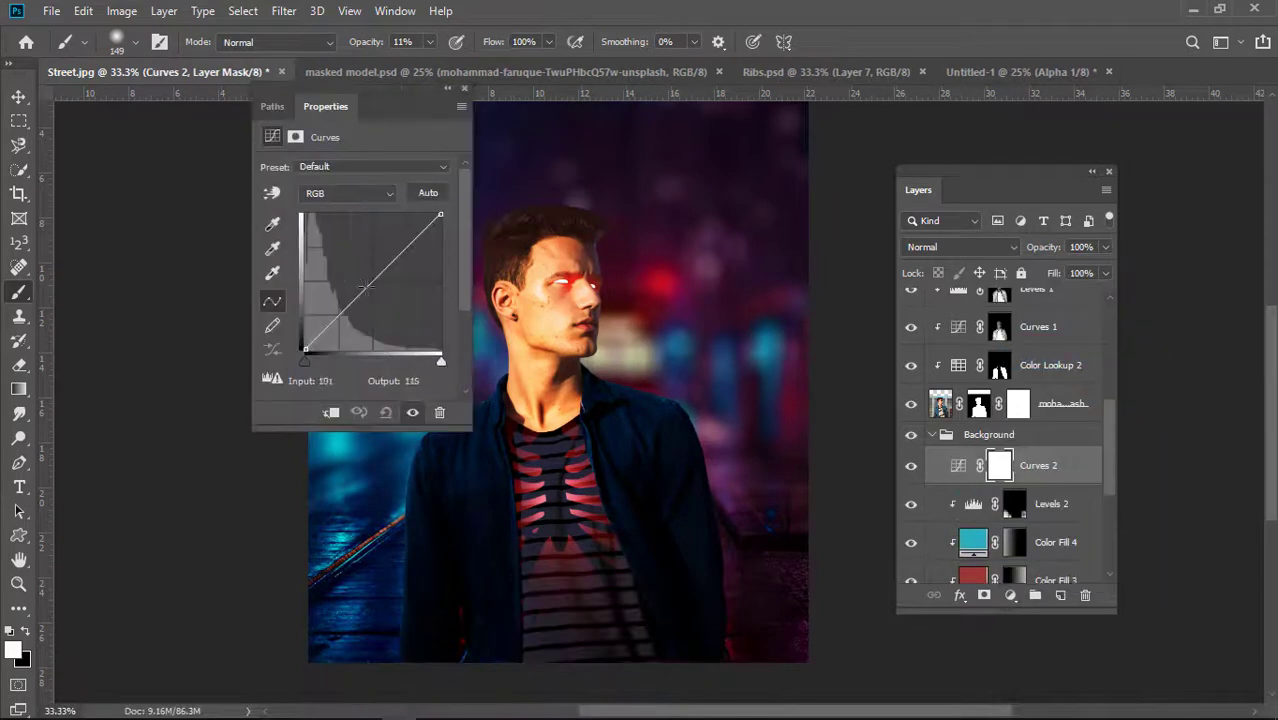
{"action": "left_click_drag", "start_coordinate": [366, 287], "coordinate": [347, 274]}
{"action": "left_click", "coordinate": [464, 89]}
{"action": "right_click", "coordinate": [1038, 467]}
{"action": "left_click", "coordinate": [852, 360]}
{"action": "key", "text": "i"}
{"action": "key", "text": "ctrl+i"}
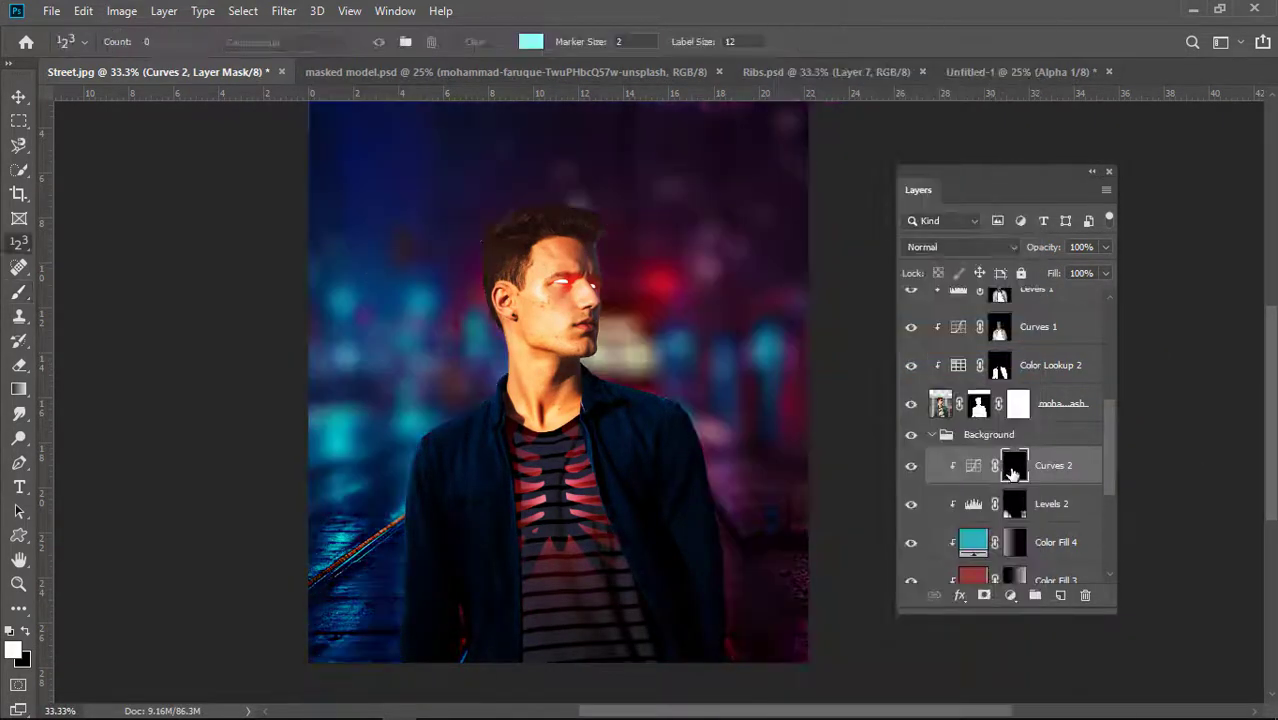
Paint the Curves 2 mask white over the upper background with a 338 px soft brush at 11% opacity.
{"action": "key", "text": "b"}
{"action": "key", "text": "z"}
{"action": "left_click", "coordinate": [19, 293]}
{"action": "left_click", "coordinate": [135, 42]}
{"action": "left_click_drag", "start_coordinate": [172, 103], "coordinate": [198, 103]}
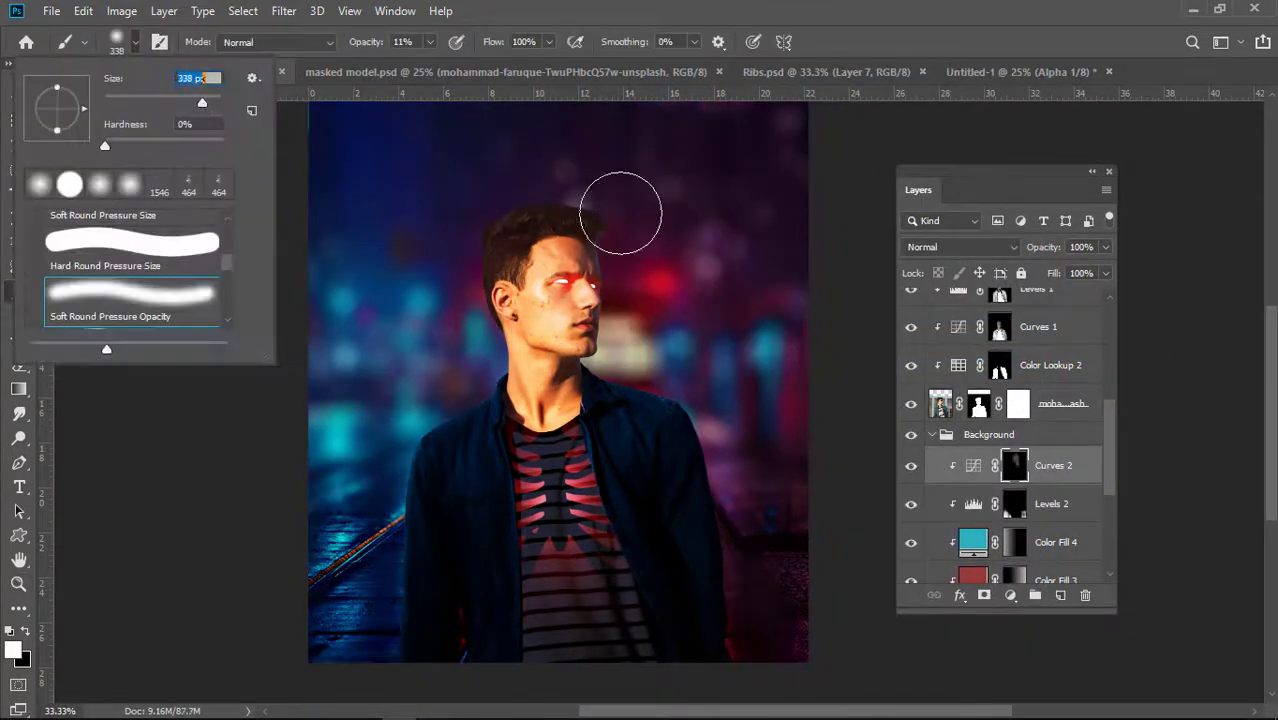
{"action": "left_click_drag", "start_coordinate": [621, 213], "coordinate": [712, 123]}
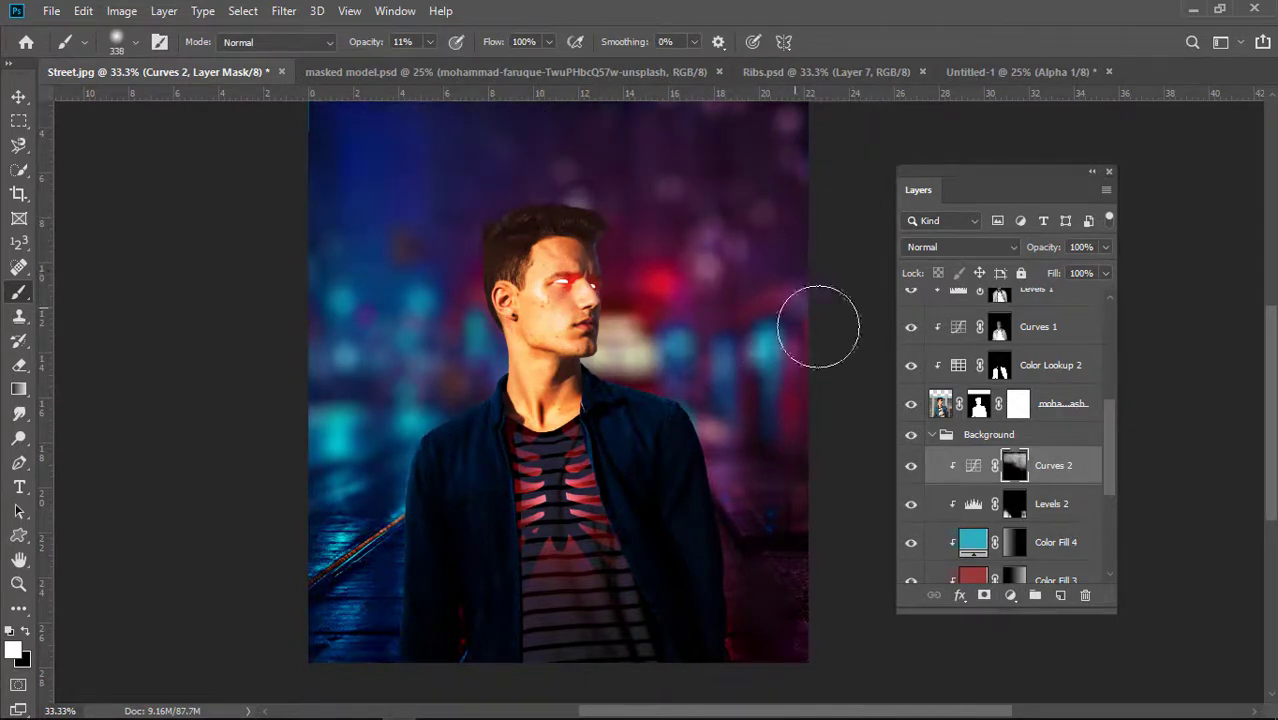
{"action": "left_click_drag", "start_coordinate": [818, 327], "coordinate": [745, 180]}
Set the Curves 2 adjustment's blend mode to Lighten.
{"action": "scroll", "coordinate": [610, 391], "scroll_direction": "down", "scroll_amount": 2}
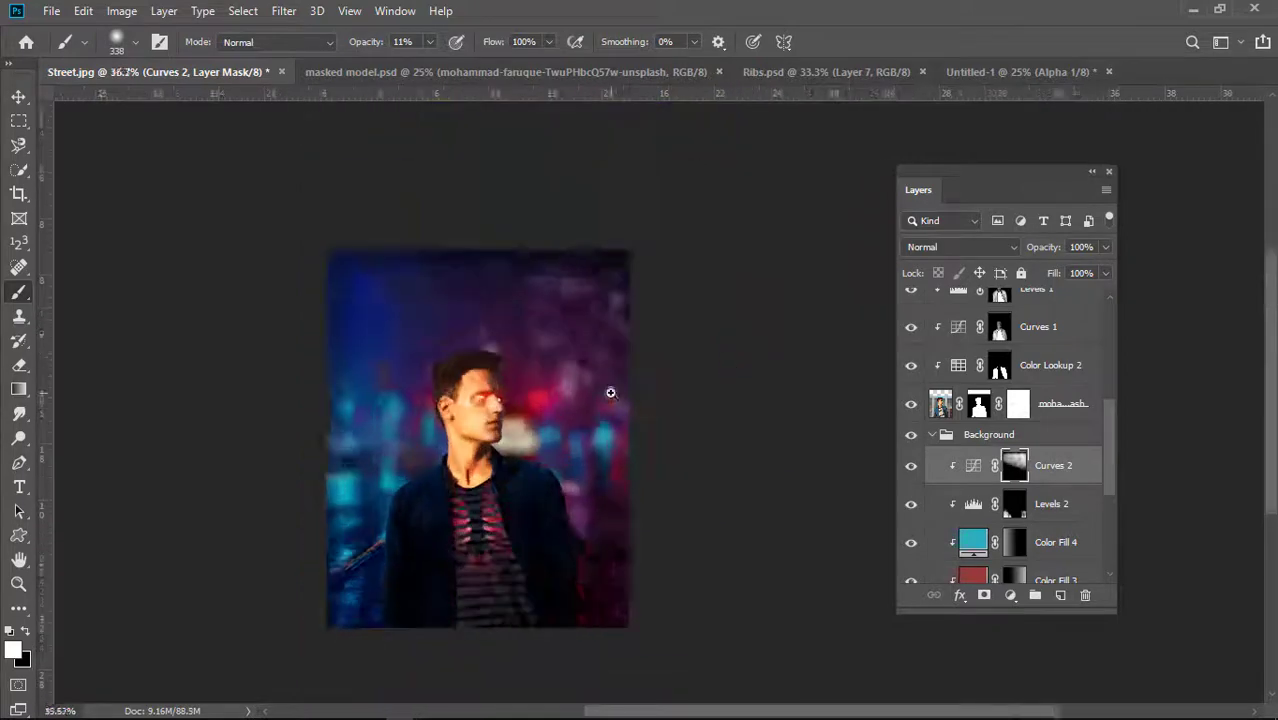
{"action": "scroll", "coordinate": [650, 410], "scroll_direction": "up", "scroll_amount": 2}
{"action": "scroll", "coordinate": [683, 428], "scroll_direction": "down", "scroll_amount": 1}
{"action": "left_click", "coordinate": [960, 247]}
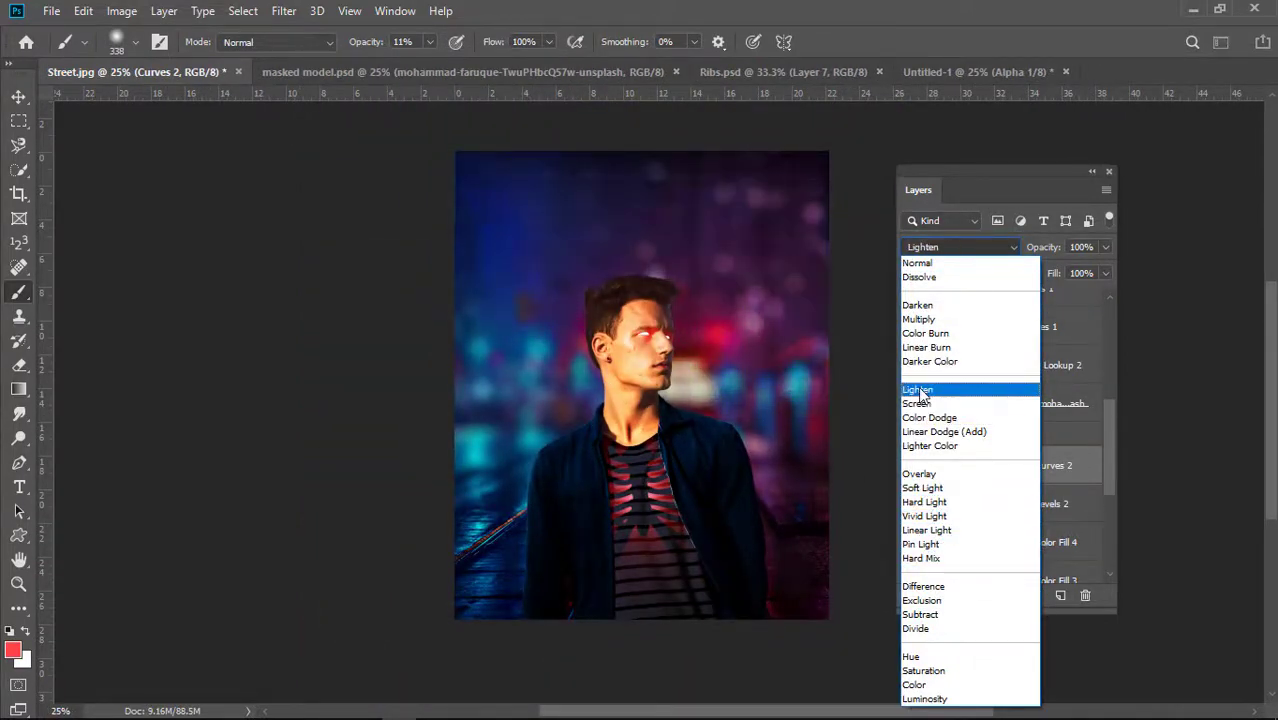
{"action": "left_click", "coordinate": [925, 389]}
Compare the background with and without the Curves 2 adjustment.
{"action": "left_click", "coordinate": [915, 468]}
{"action": "left_click", "coordinate": [915, 468]}
{"action": "left_click", "coordinate": [915, 469]}
{"action": "left_click", "coordinate": [915, 472]}
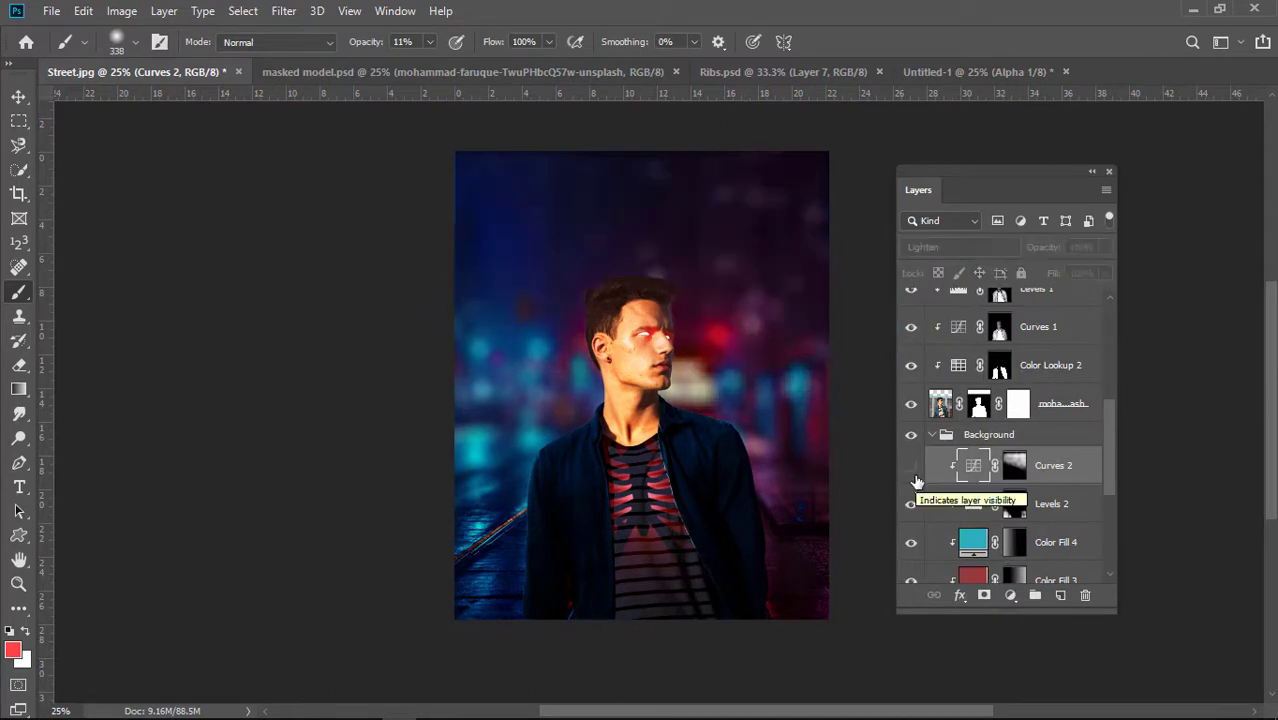
{"action": "left_click", "coordinate": [915, 472]}
Review the Background group and the model's layers by toggling their visibility.
{"action": "mouse_move", "coordinate": [1111, 465]}
{"action": "left_mouse_down"}
{"action": "mouse_move", "coordinate": [1112, 442]}
{"action": "mouse_move", "coordinate": [1107, 453]}
{"action": "left_mouse_up"}
{"action": "left_click", "coordinate": [1010, 505]}
{"action": "left_click", "coordinate": [910, 507]}
{"action": "left_click", "coordinate": [911, 507]}
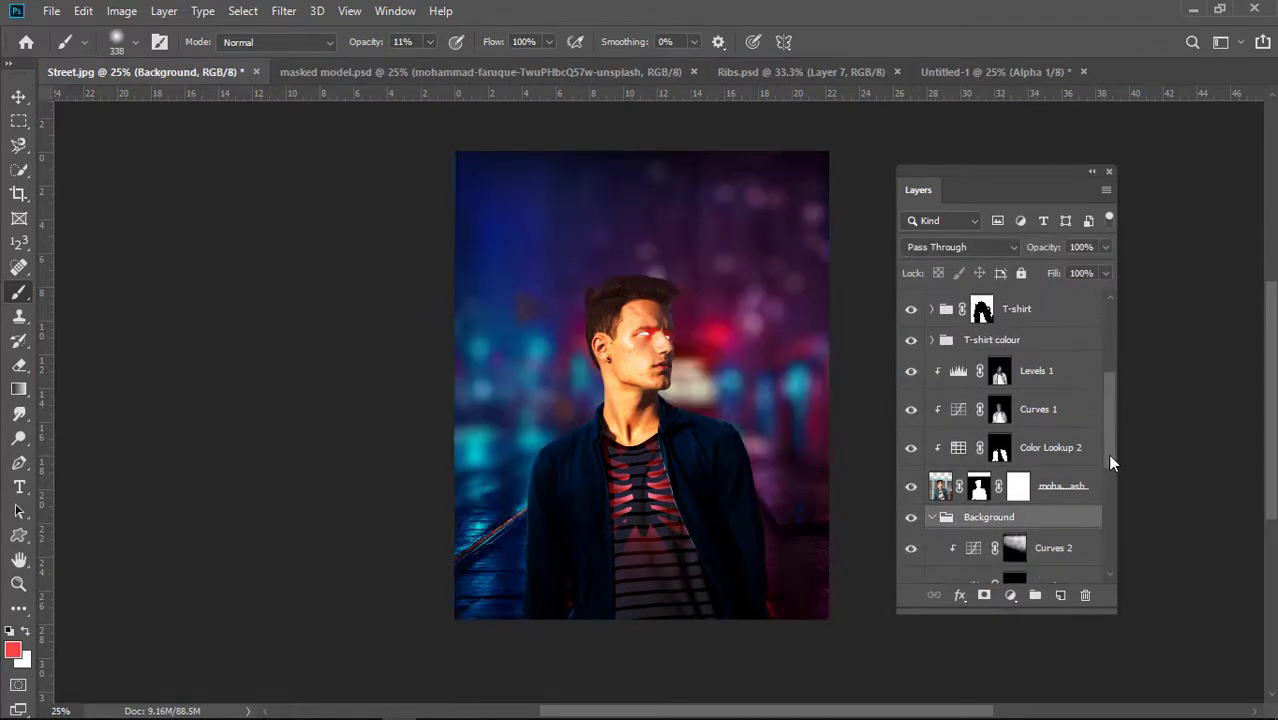
{"action": "left_click", "coordinate": [912, 311]}
{"action": "left_click", "coordinate": [912, 311]}
{"action": "left_click", "coordinate": [912, 460]}
{"action": "left_click_drag", "start_coordinate": [1113, 402], "coordinate": [1109, 415]}
{"action": "left_click", "coordinate": [912, 460]}
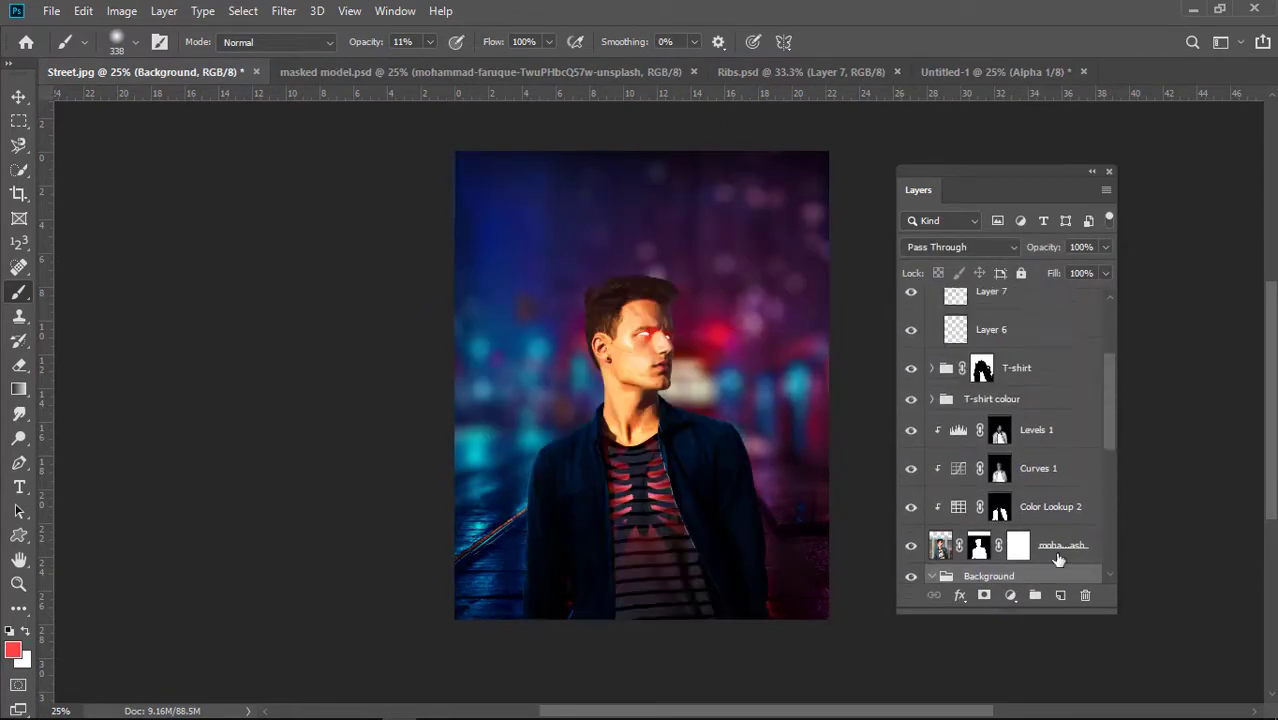
Delete the second, plain white mask from the model layer.
{"action": "right_click", "coordinate": [1019, 541]}
{"action": "left_click", "coordinate": [1058, 577]}
{"action": "left_click", "coordinate": [1010, 595]}
{"action": "left_click", "coordinate": [1036, 275]}
{"action": "left_click_drag", "start_coordinate": [792, 130], "coordinate": [1140, 71]}
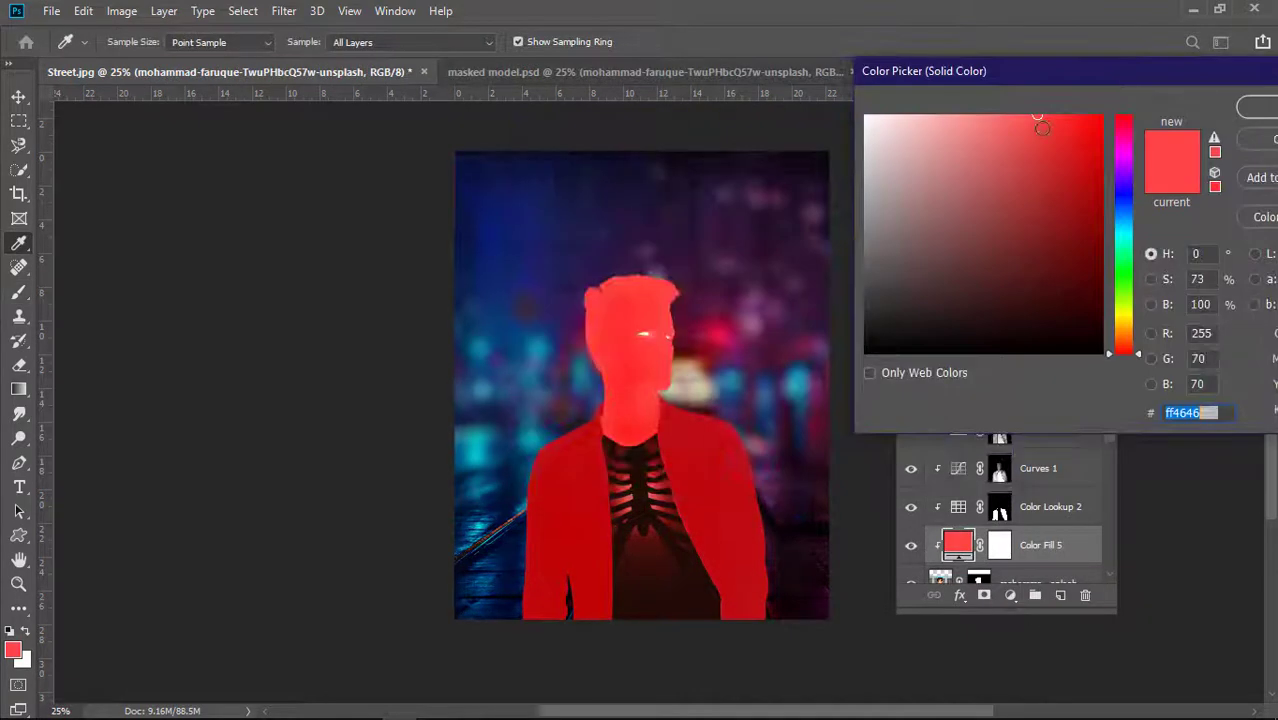
{"action": "left_click_drag", "start_coordinate": [1030, 120], "coordinate": [957, 115]}
{"action": "left_click_drag", "start_coordinate": [1099, 78], "coordinate": [957, 86]}
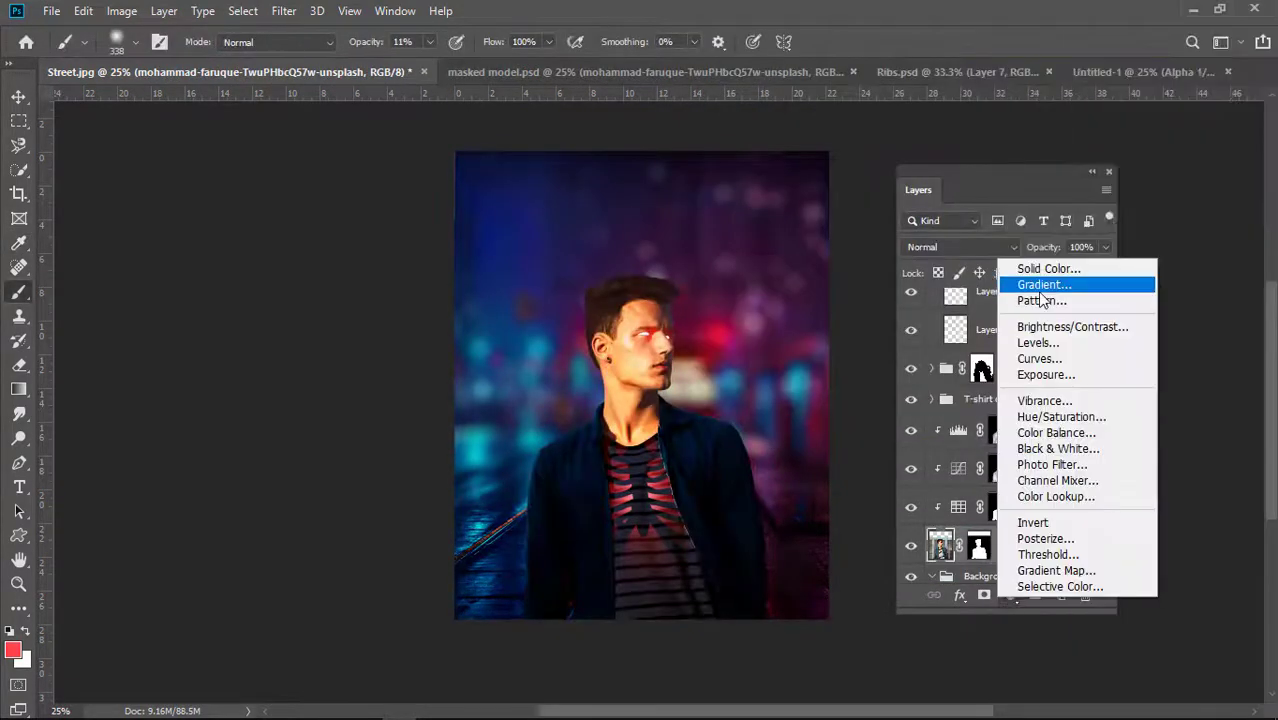
Add a clipped Curves adjustment above the model with input 35 and output 145, blend it in Screen mode, and invert its mask.
{"action": "left_click", "coordinate": [1025, 366]}
{"action": "left_click_drag", "start_coordinate": [331, 325], "coordinate": [331, 273]}
{"action": "left_click", "coordinate": [960, 247]}
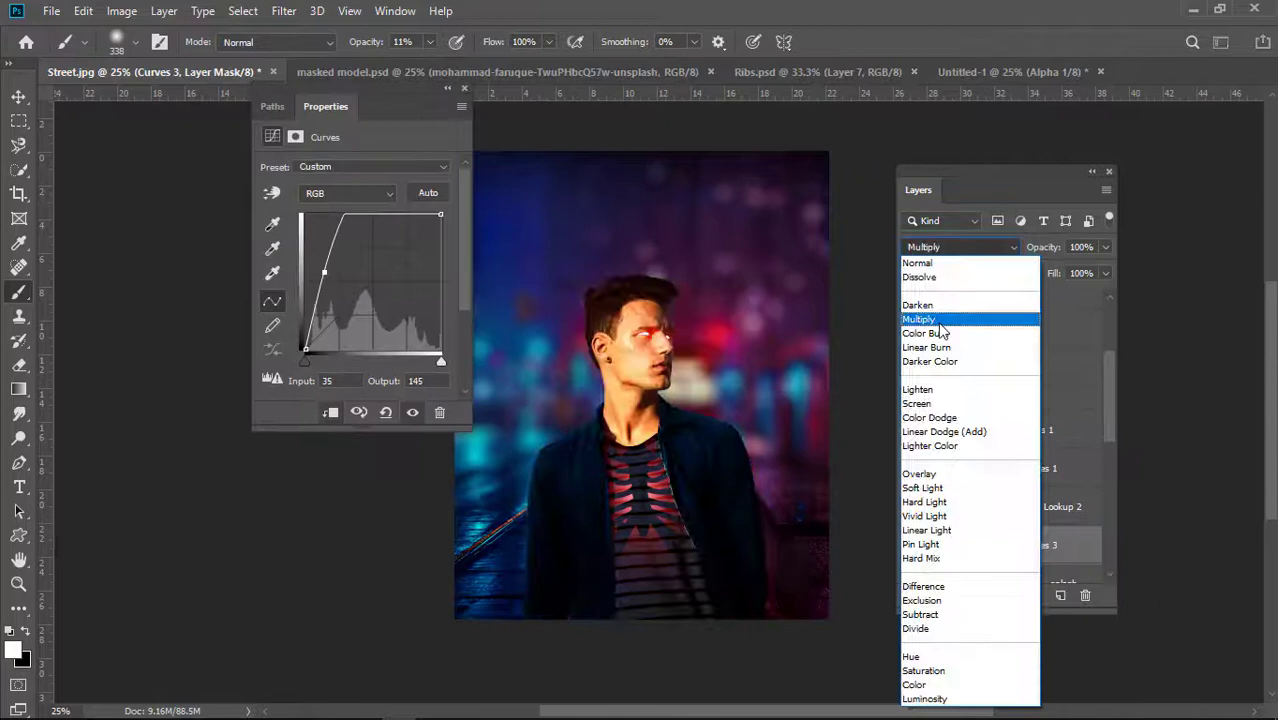
{"action": "left_click", "coordinate": [956, 399]}
{"action": "left_click", "coordinate": [464, 88]}
{"action": "key", "text": "ctrl+i"}
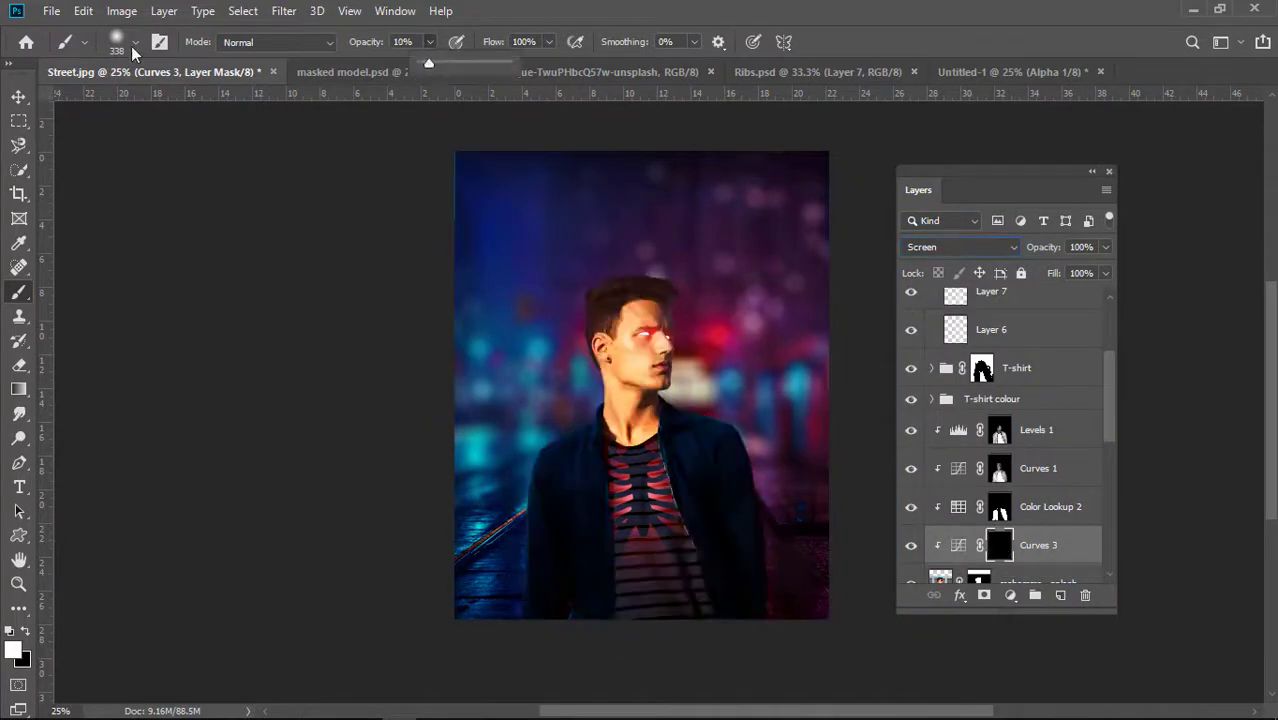
Paint a rim light along the jacket's left shoulder on the Curves 3 mask with a 36 px brush at 10% opacity.
{"action": "left_click", "coordinate": [135, 43]}
{"action": "left_click", "coordinate": [151, 105]}
{"action": "key", "text": "Return"}
{"action": "scroll", "coordinate": [560, 442], "scroll_direction": "up", "scroll_amount": 3}
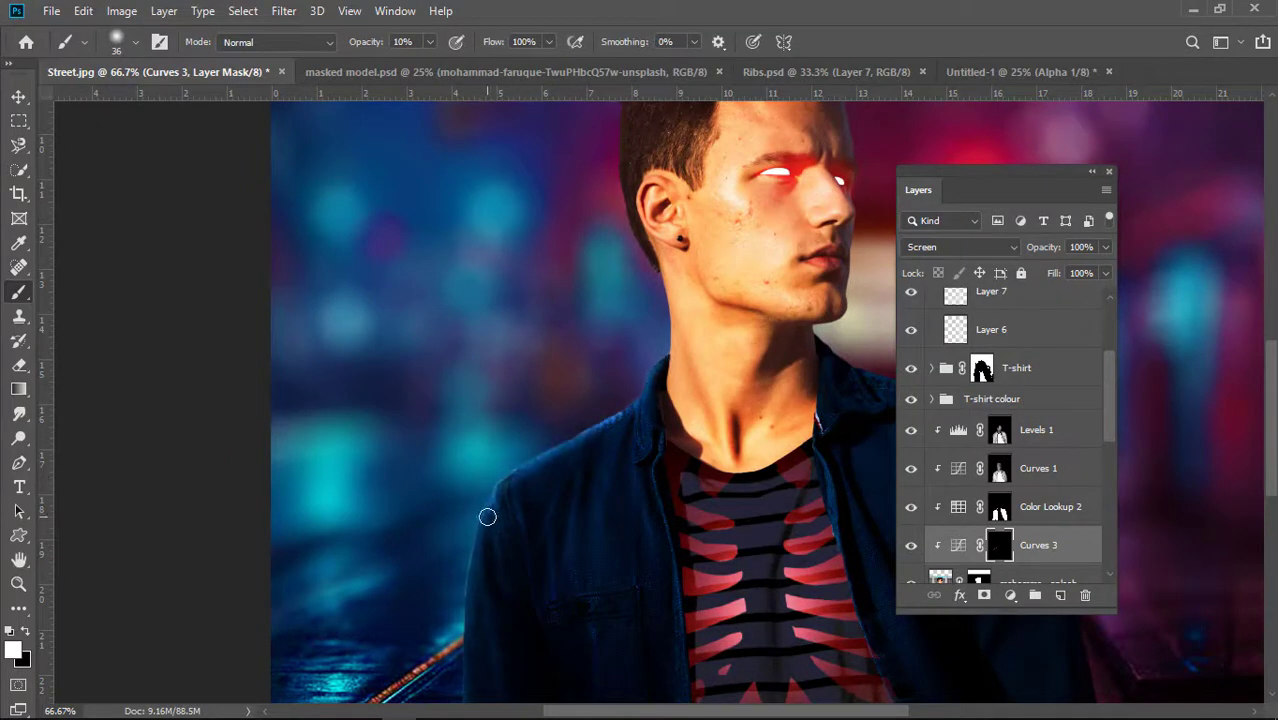
{"action": "scroll", "coordinate": [646, 419], "scroll_direction": "down", "scroll_amount": 2}
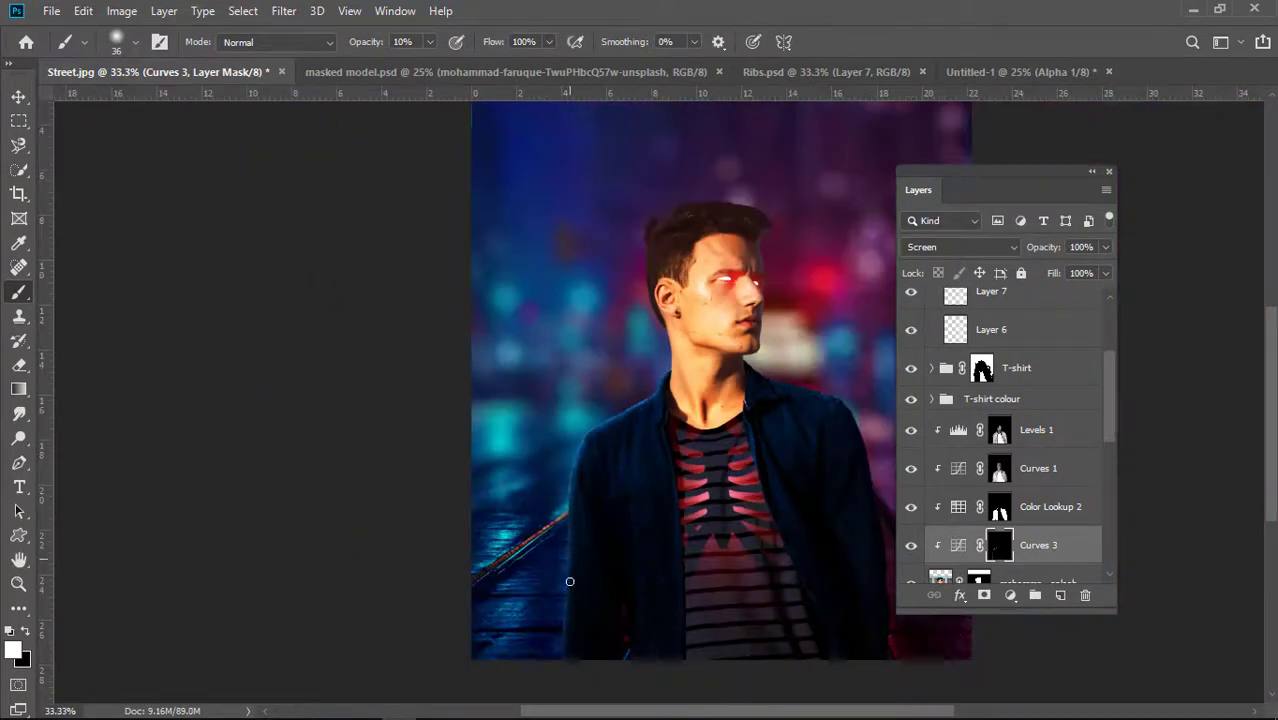
Widen the rim light on the jacket's left side in the Curves 3 mask with a 91 px brush at 8% opacity.
{"action": "left_click", "coordinate": [135, 43]}
{"action": "left_click", "coordinate": [430, 42]}
{"action": "left_click", "coordinate": [427, 62]}
{"action": "left_click", "coordinate": [135, 43]}
{"action": "left_click", "coordinate": [155, 104]}
{"action": "left_click", "coordinate": [602, 433]}
{"action": "scroll", "coordinate": [540, 530], "scroll_direction": "up", "scroll_amount": 2}
{"action": "scroll", "coordinate": [548, 499], "scroll_direction": "down", "scroll_amount": 3}
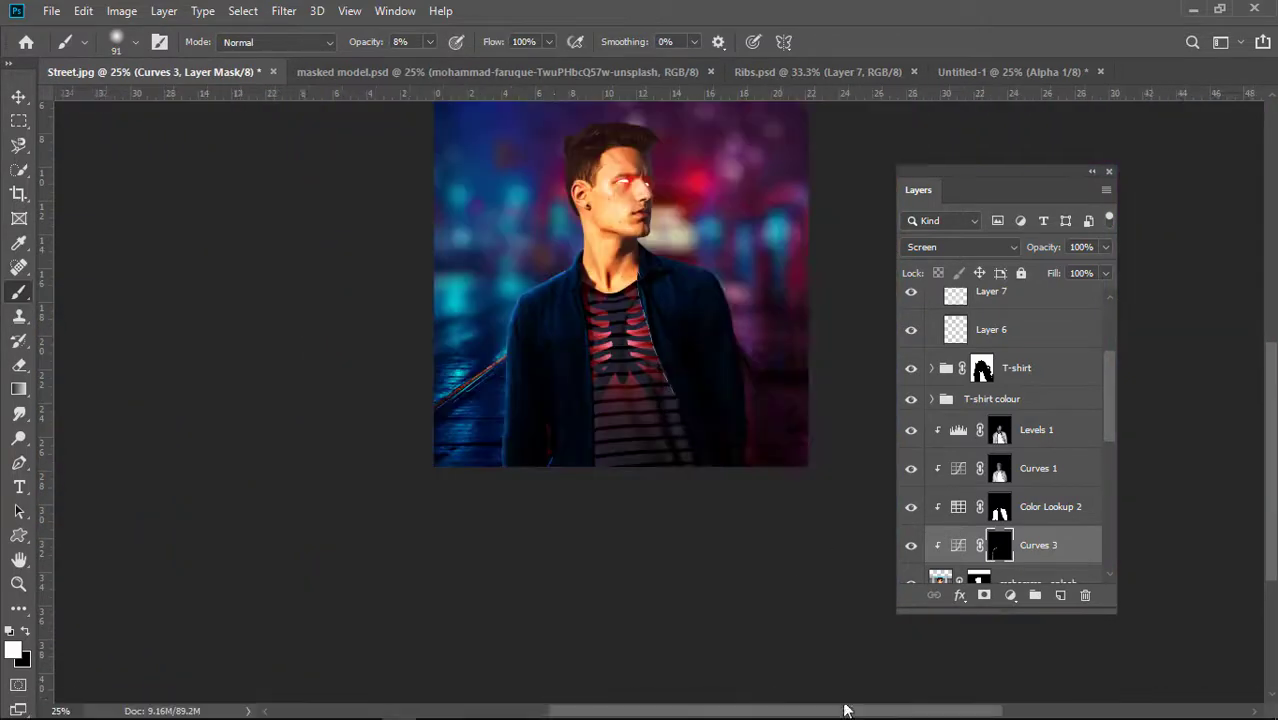
Paint a rim light along the jacket's right shoulder and sleeve on the Curves 3 mask with a 31 px brush.
{"action": "scroll", "coordinate": [626, 458], "scroll_direction": "up", "scroll_amount": 1}
{"action": "scroll", "coordinate": [621, 271], "scroll_direction": "up", "scroll_amount": 1}
{"action": "scroll", "coordinate": [615, 274], "scroll_direction": "right", "scroll_amount": 1}
{"action": "left_click", "coordinate": [137, 43]}
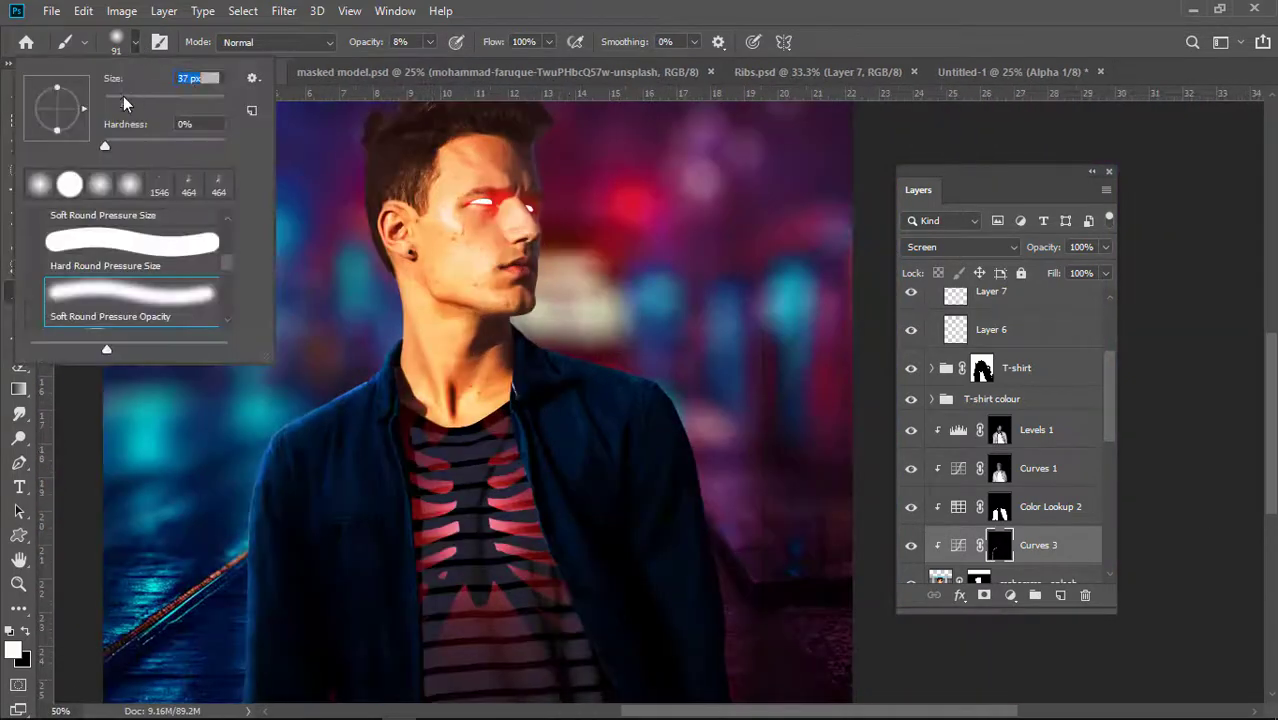
{"action": "left_click", "coordinate": [123, 104]}
{"action": "left_click", "coordinate": [543, 352]}
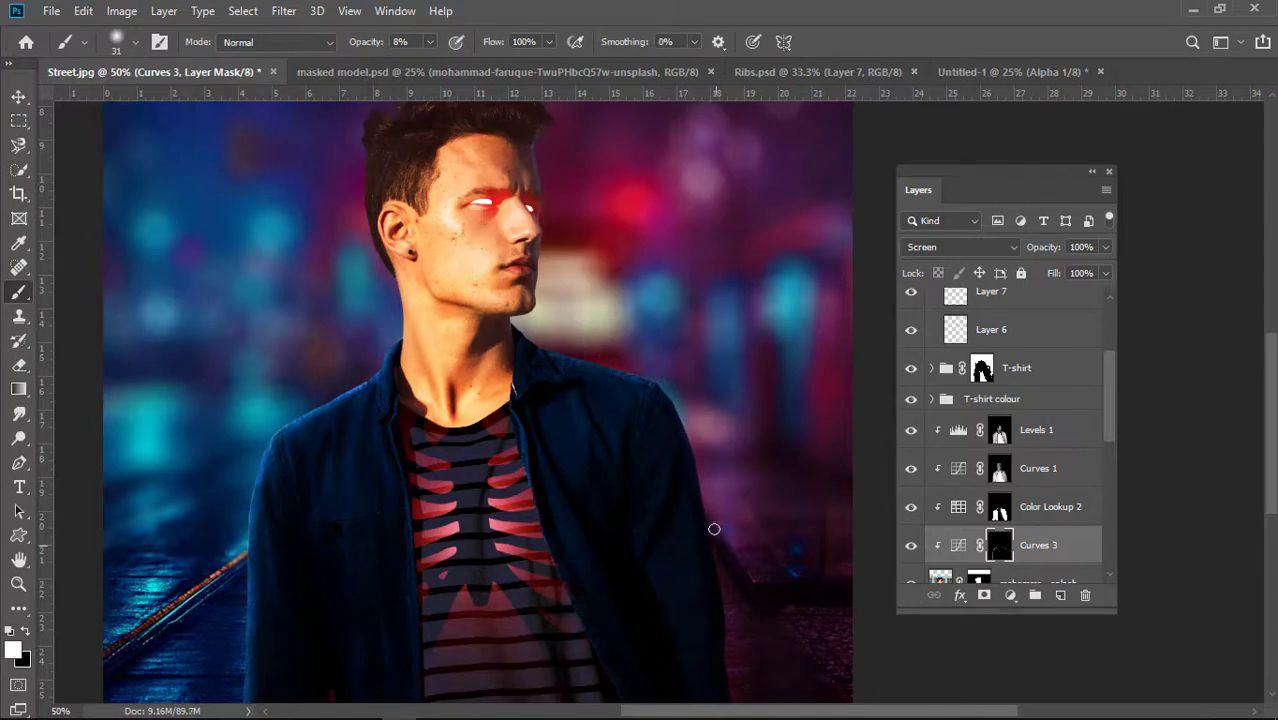
{"action": "scroll", "coordinate": [725, 402], "scroll_direction": "down", "scroll_amount": 3}
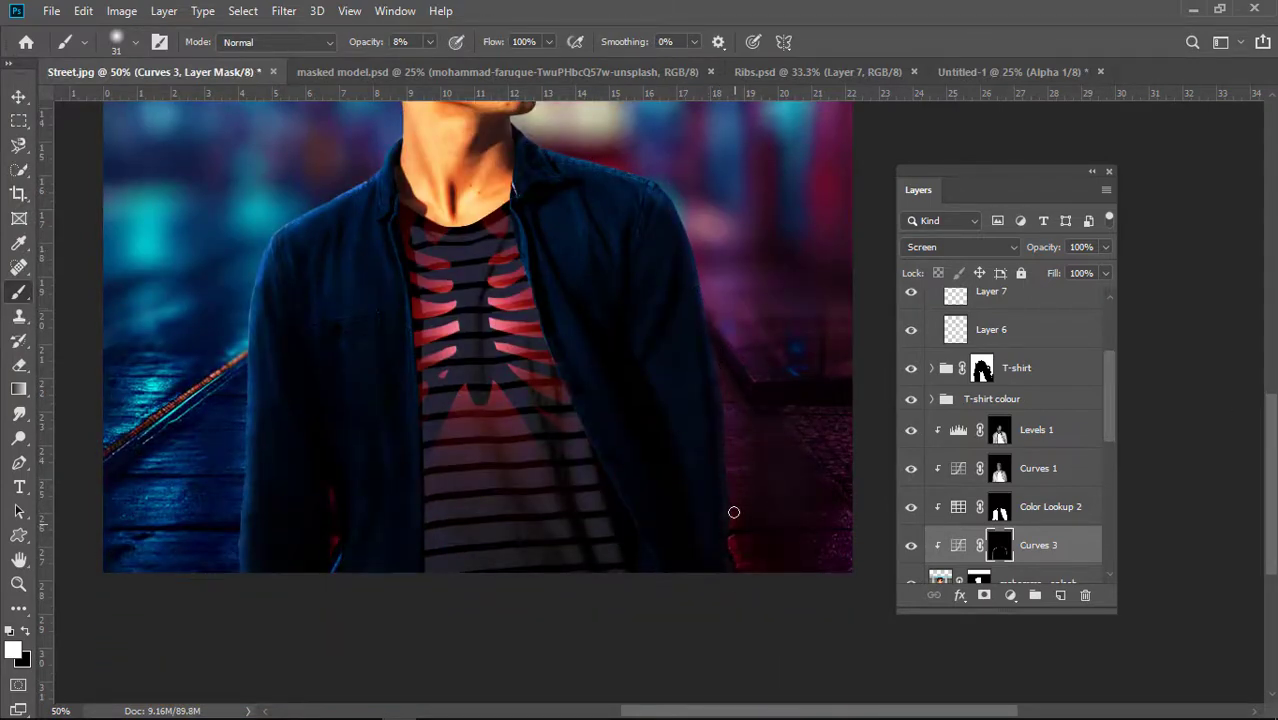
Soften and widen the rim light on the jacket's right sleeve in the Curves 3 mask with a 92 px brush.
{"action": "left_click", "coordinate": [136, 43]}
{"action": "left_click_drag", "start_coordinate": [121, 104], "coordinate": [131, 104]}
{"action": "left_click", "coordinate": [660, 203]}
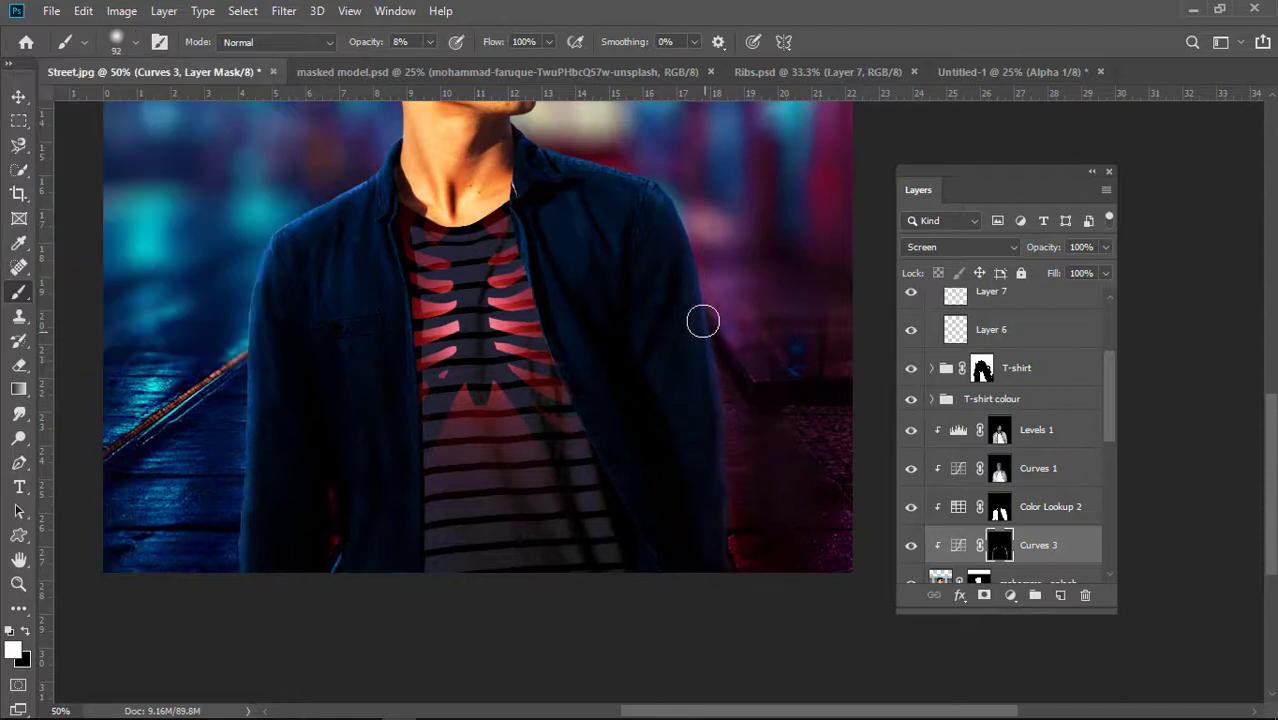
{"action": "key", "text": "ctrl+minus"}
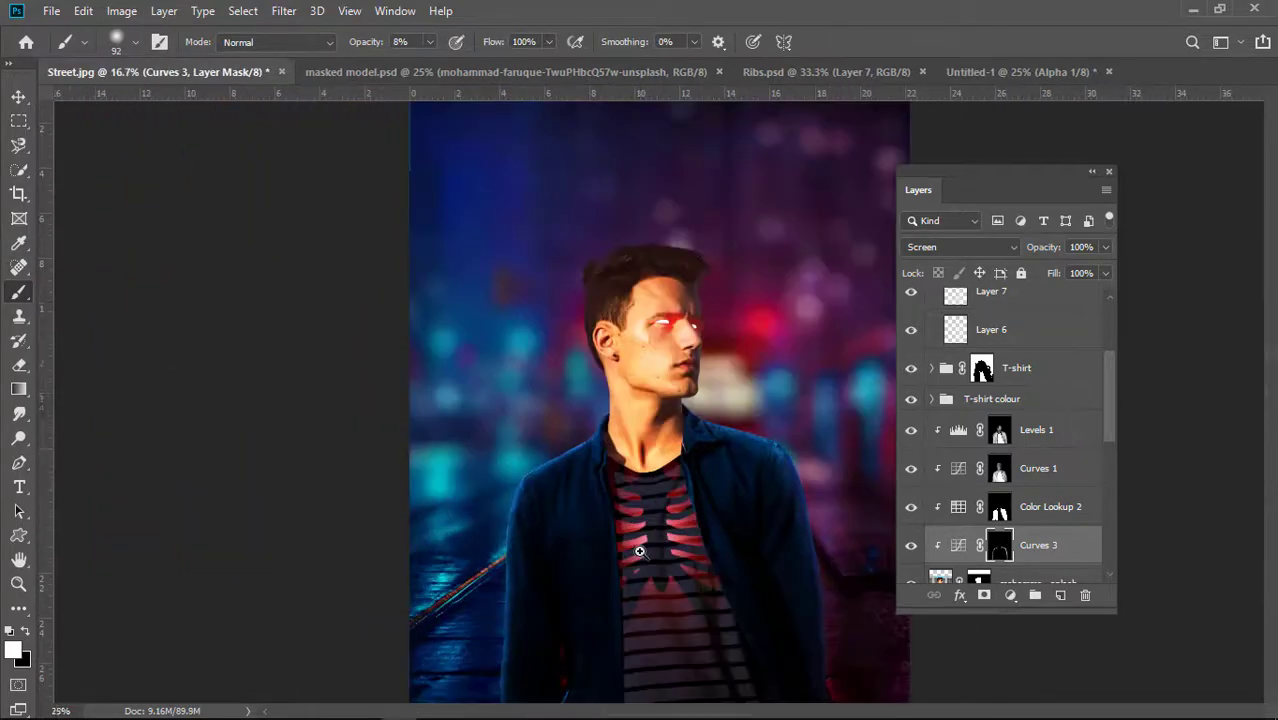
Paint a rim light along the hair's front edge and forehead on the Curves 3 mask with a 28 px brush.
{"action": "left_click", "coordinate": [136, 43]}
{"action": "left_click_drag", "start_coordinate": [130, 104], "coordinate": [112, 104]}
{"action": "left_click", "coordinate": [141, 43]}
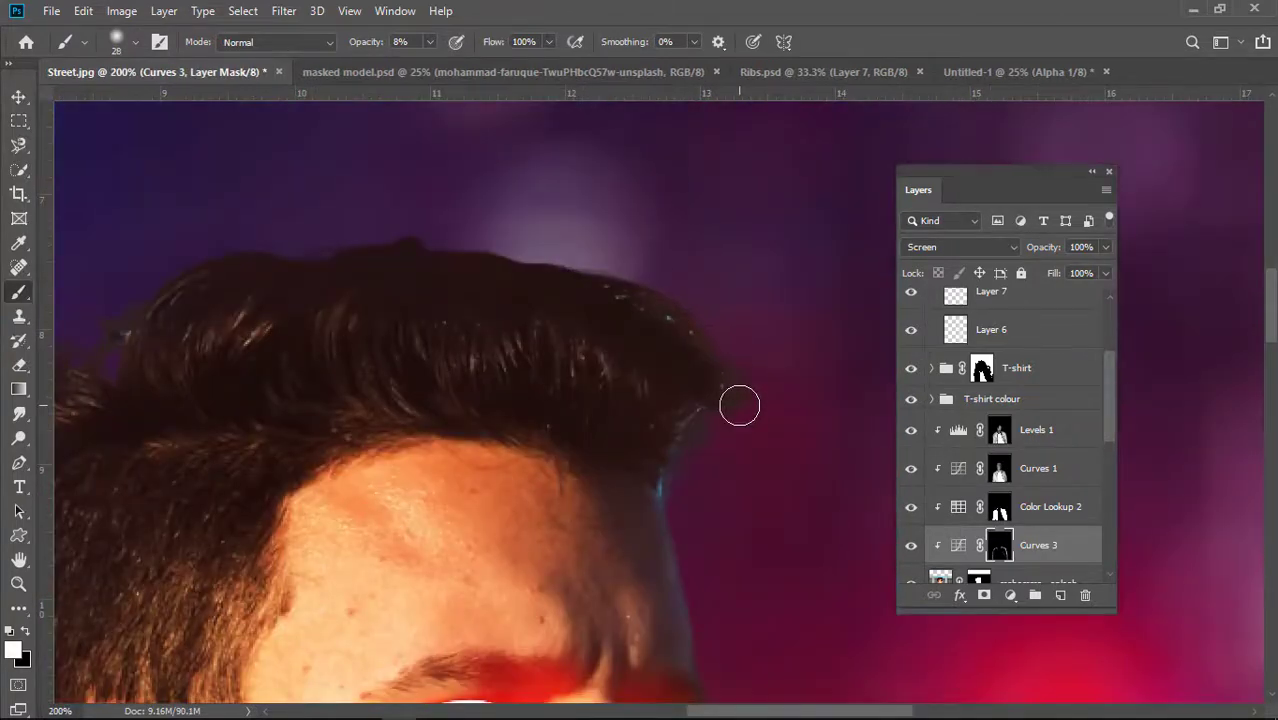
{"action": "scroll", "coordinate": [662, 374], "scroll_direction": "down", "scroll_amount": 5}
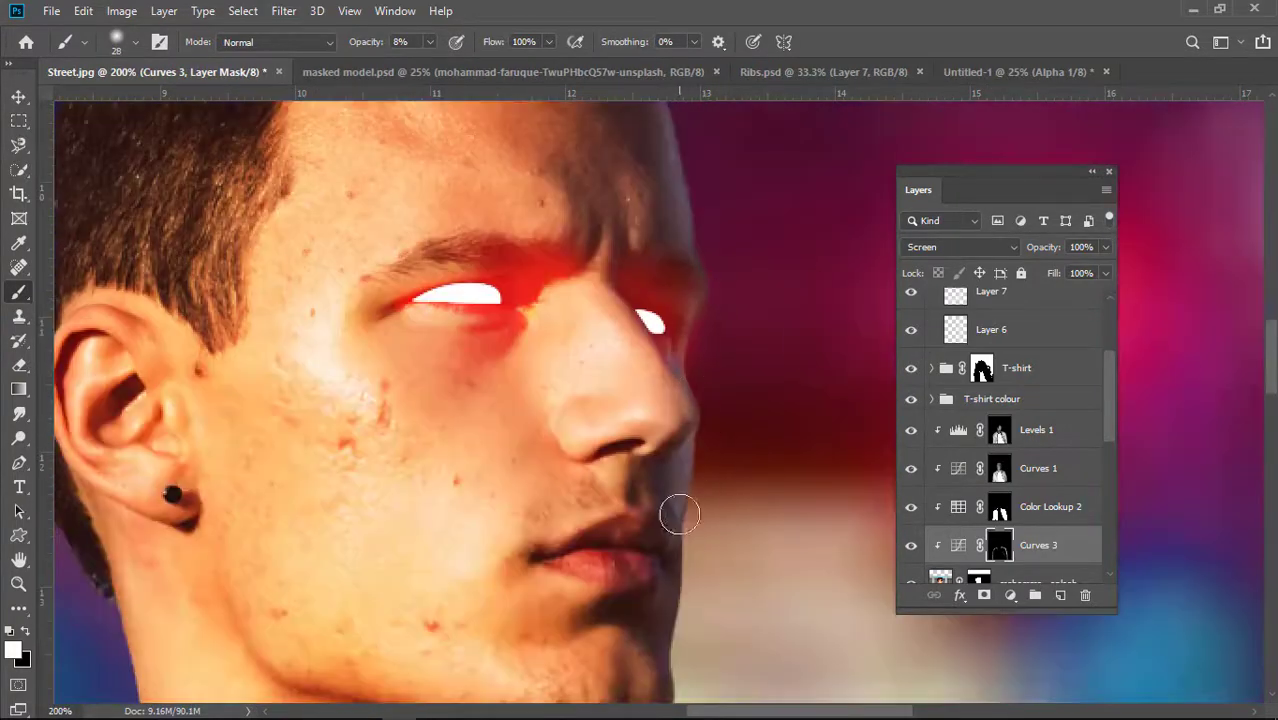
Paint a fine rim light along the face profile up to the hair on the Curves 3 mask with a 9 px brush.
{"action": "left_click", "coordinate": [136, 43]}
{"action": "left_click_drag", "start_coordinate": [119, 104], "coordinate": [113, 104]}
{"action": "key", "text": "Return"}
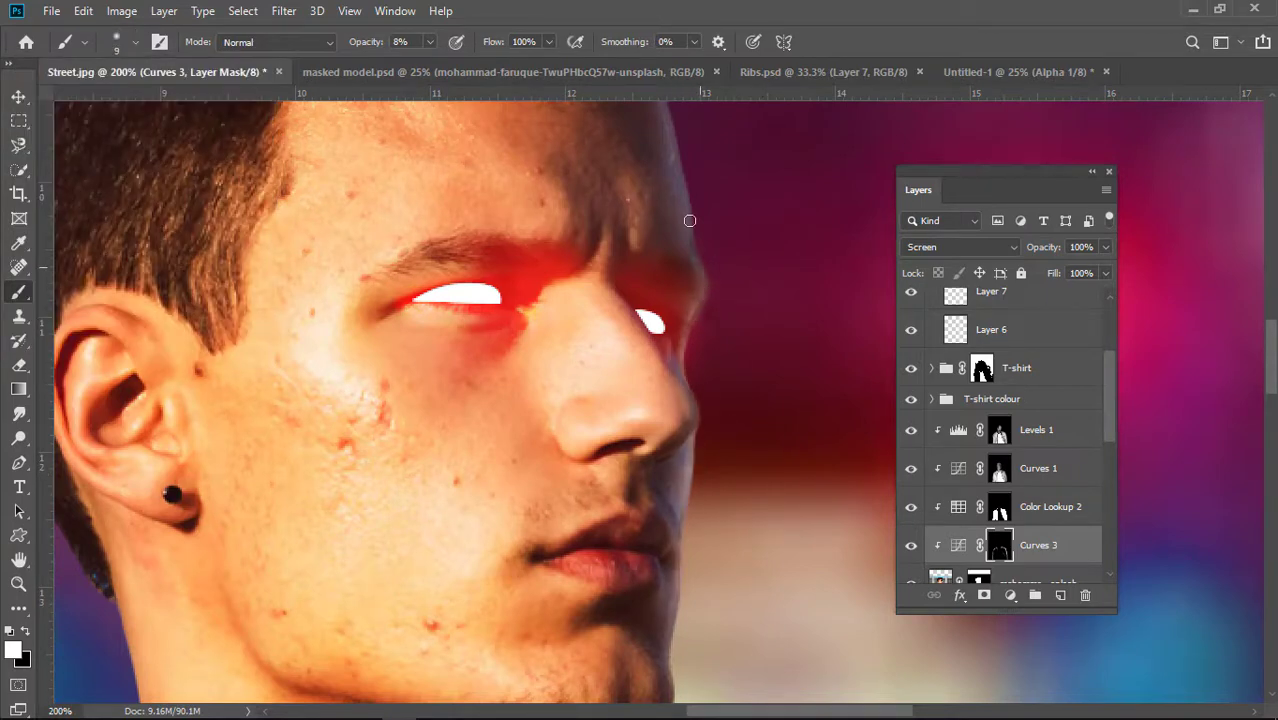
{"action": "scroll", "coordinate": [776, 236], "scroll_direction": "up", "scroll_amount": 5}
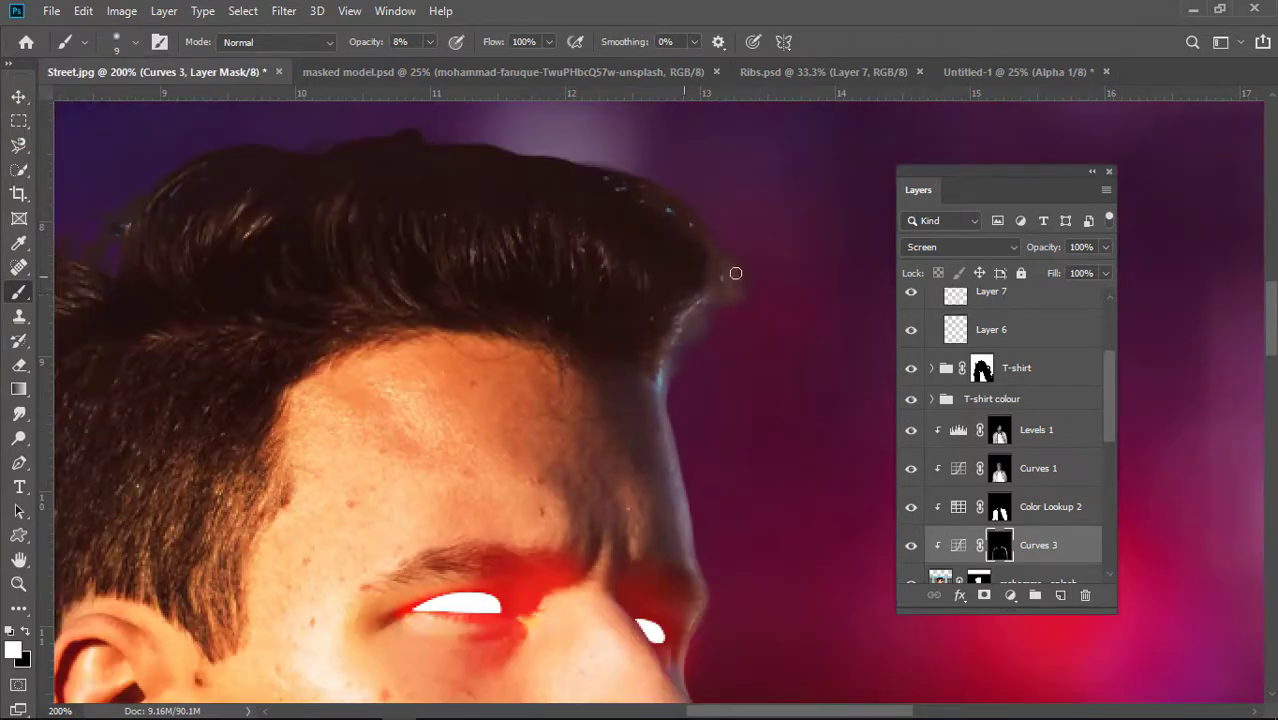
{"action": "key", "text": "ctrl+minus"}
{"action": "key", "text": "ctrl+minus"}
{"action": "key", "text": "ctrl+minus"}
{"action": "key", "text": "ctrl+minus"}
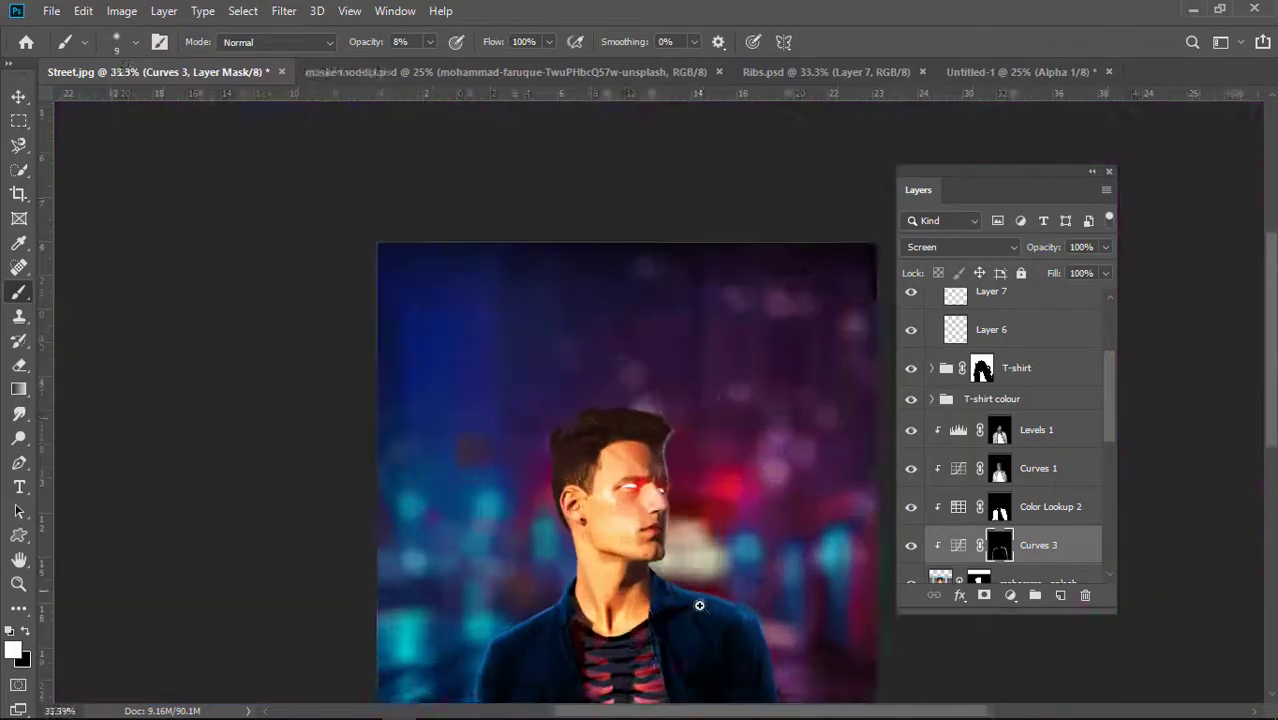
Soften and widen the rim light around the chin and face profile in the Curves 3 mask with an 80 px brush.
{"action": "key", "text": "ctrl+plus"}
{"action": "key", "text": "ctrl+plus"}
{"action": "key", "text": "ctrl+plus"}
{"action": "key", "text": "ctrl+plus"}
{"action": "scroll", "coordinate": [690, 450], "scroll_direction": "down", "scroll_amount": 10}
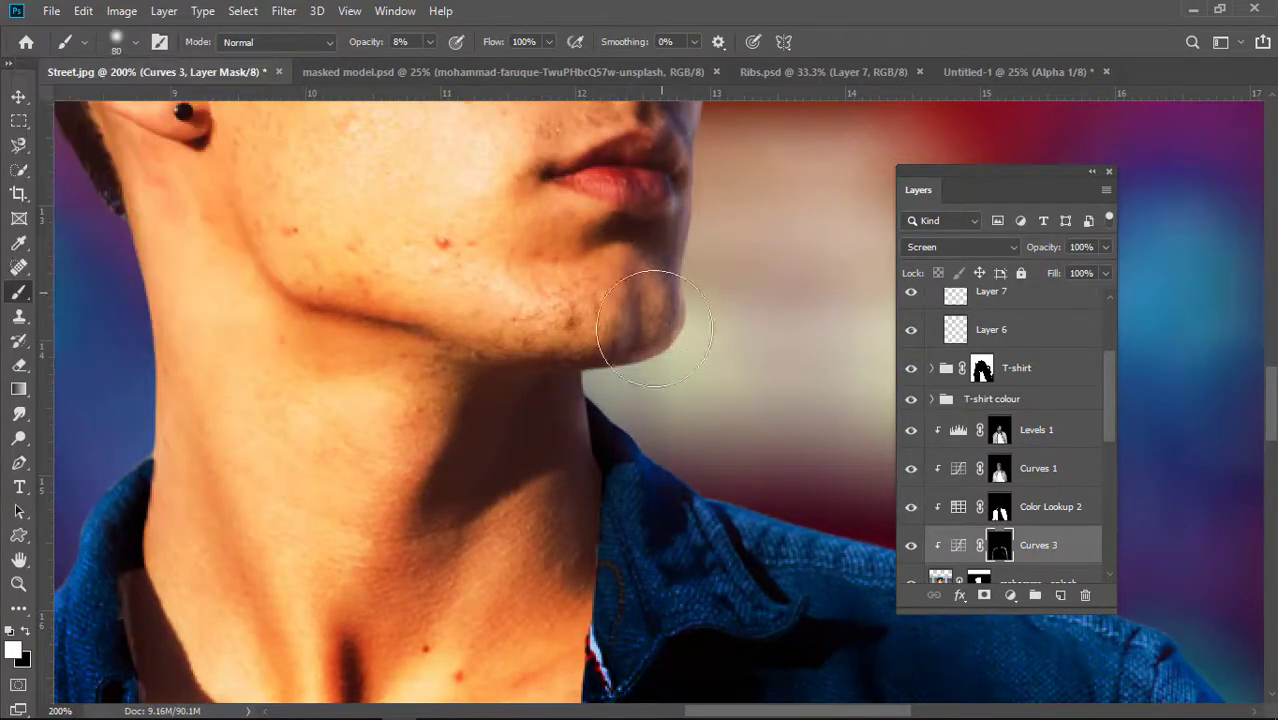
{"action": "scroll", "coordinate": [662, 271], "scroll_direction": "up", "scroll_amount": 11}
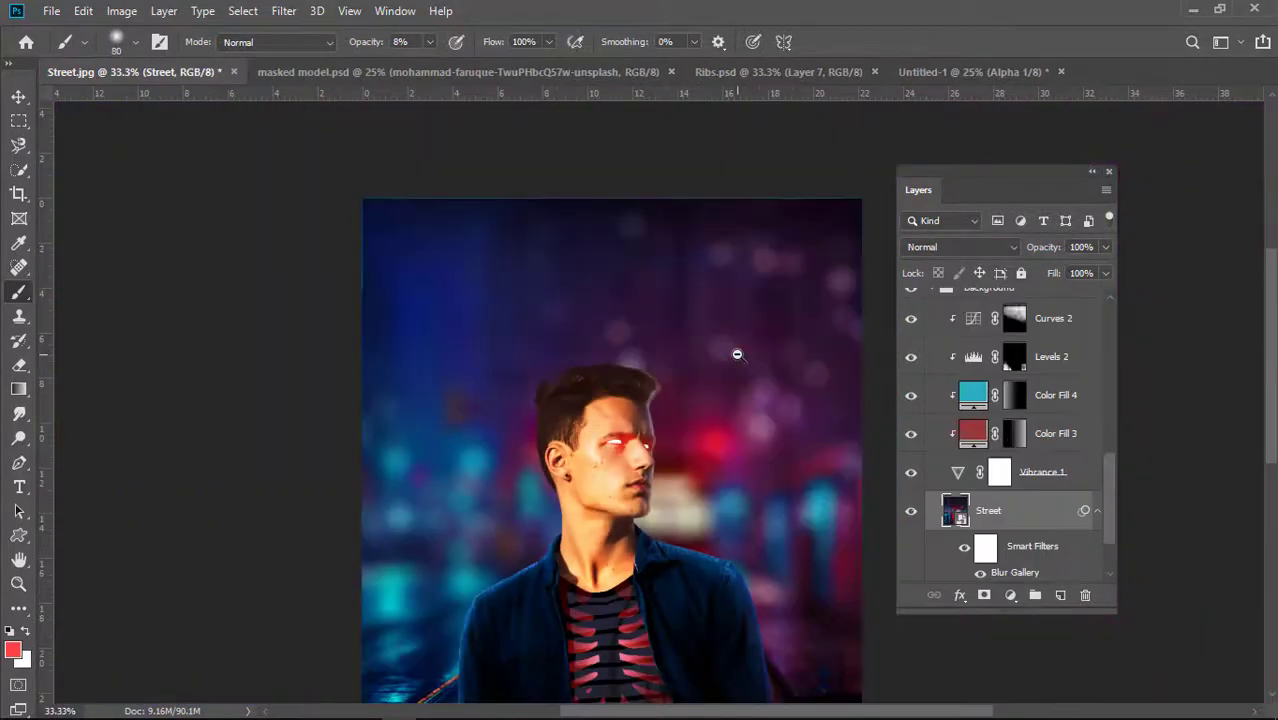
Reselect the Curves 3 mask and paint a thin rim light along the chin and neck edge with a 9 px brush.
{"action": "left_click", "coordinate": [1040, 471]}
{"action": "scroll", "coordinate": [1109, 439], "scroll_direction": "up", "scroll_amount": 5}
{"action": "left_click", "coordinate": [1040, 364]}
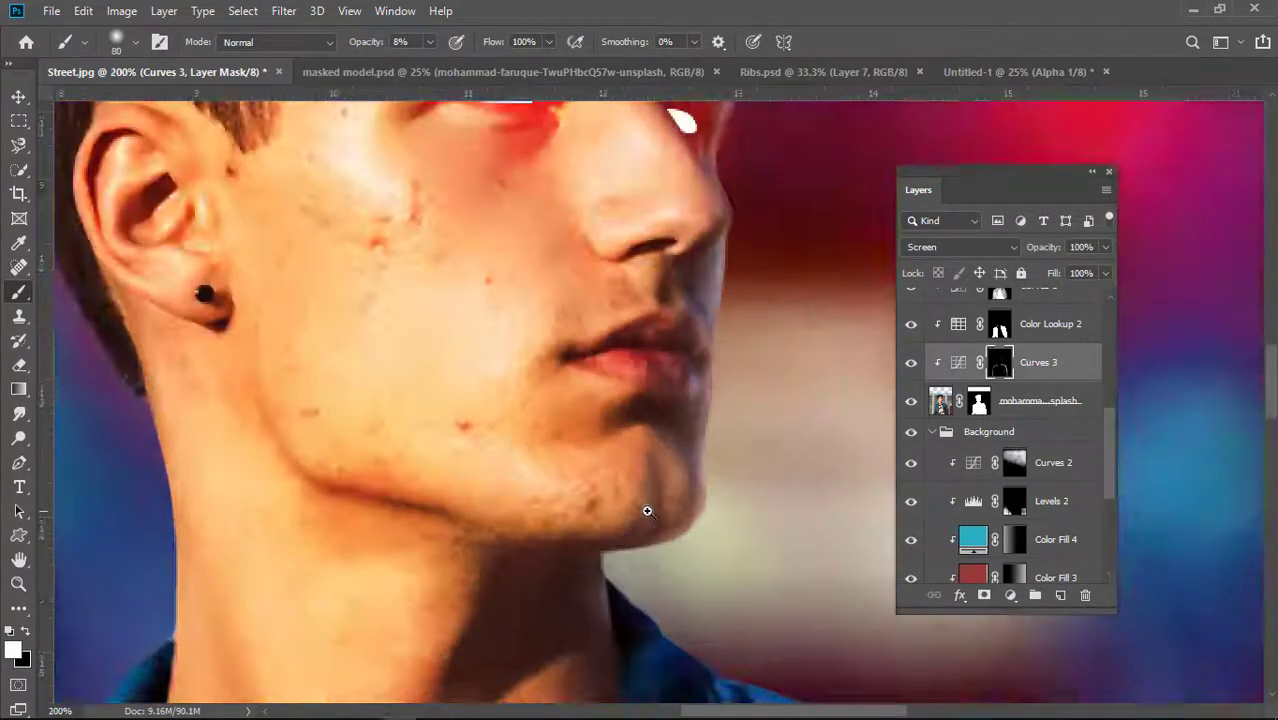
{"action": "left_click", "coordinate": [648, 511], "text": "ctrl"}
{"action": "left_click", "coordinate": [136, 42]}
{"action": "left_click_drag", "start_coordinate": [136, 104], "coordinate": [108, 104]}
{"action": "mouse_move", "coordinate": [1271, 394]}
{"action": "left_mouse_down"}
{"action": "mouse_move", "coordinate": [1272, 434]}
{"action": "mouse_move", "coordinate": [1272, 418]}
{"action": "left_mouse_up"}
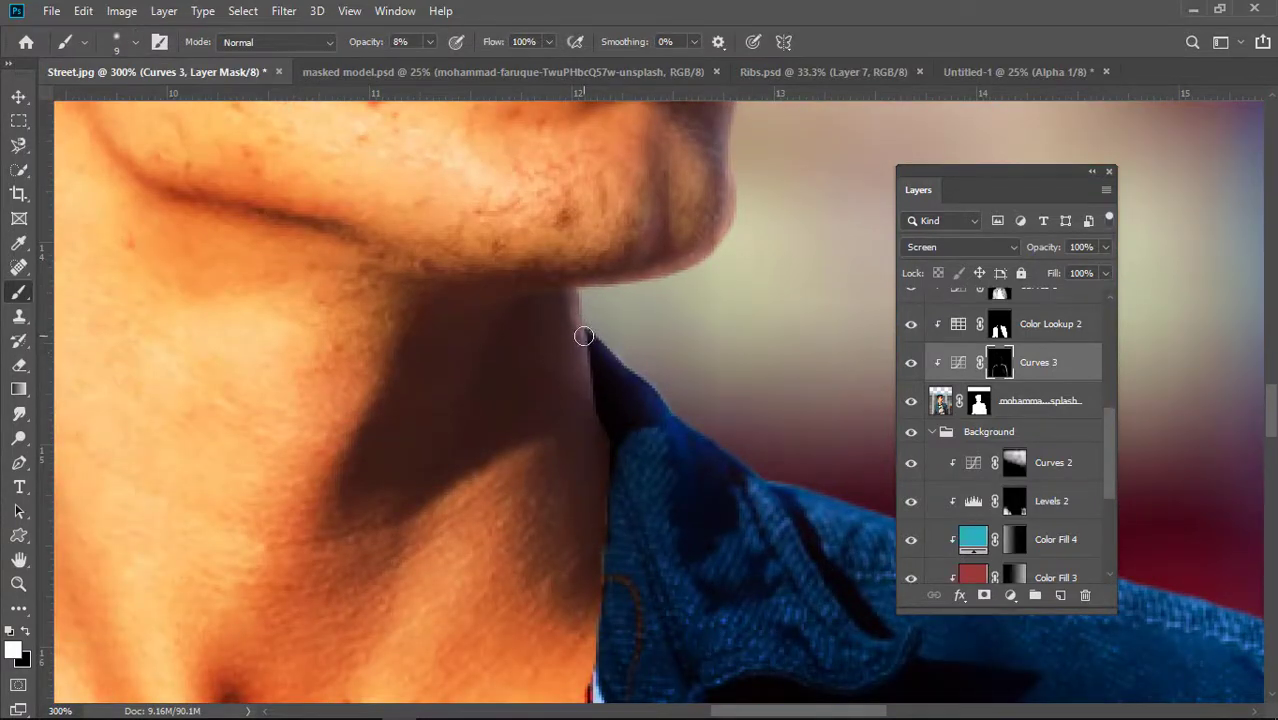
Refine the rim light along the jacket's right shoulder and outer sleeve edge on the Curves 3 mask with the 9 px brush.
{"action": "left_click_drag", "start_coordinate": [1008, 172], "coordinate": [355, 291]}
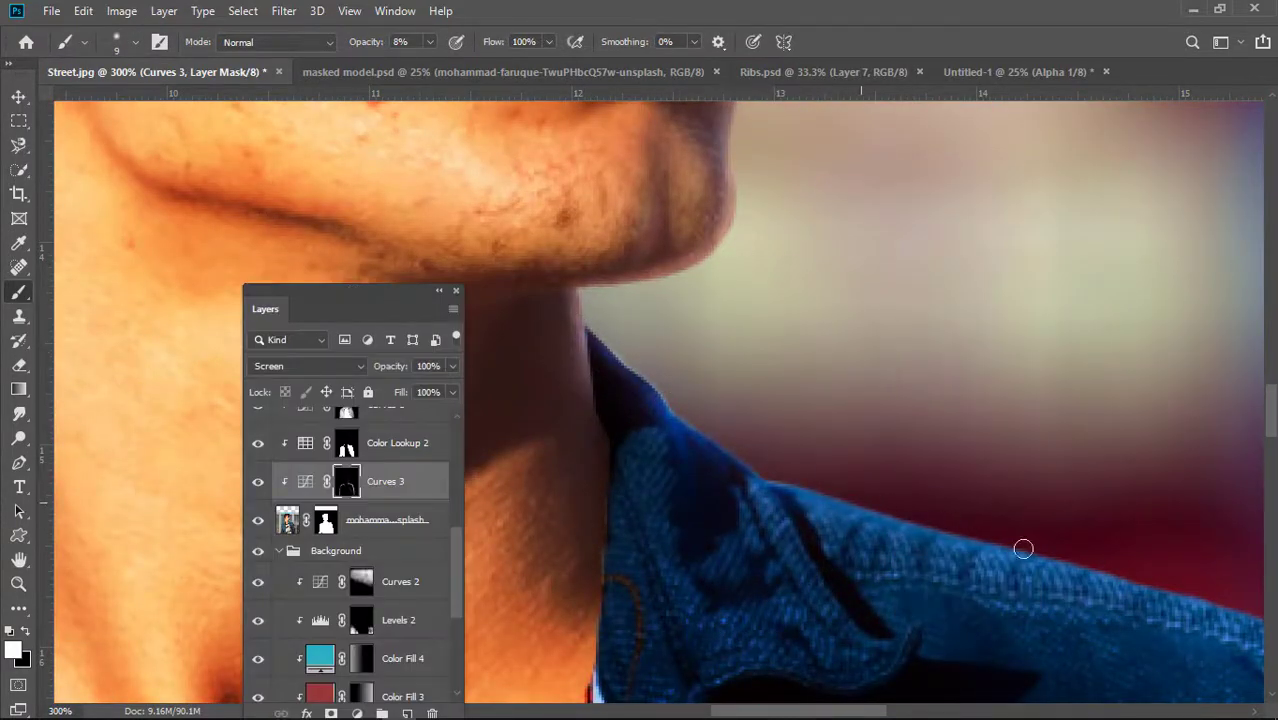
{"action": "scroll", "coordinate": [1107, 567], "scroll_direction": "right", "scroll_amount": 3}
{"action": "scroll", "coordinate": [1141, 700], "scroll_direction": "right", "scroll_amount": 3}
{"action": "scroll", "coordinate": [1141, 700], "scroll_direction": "up", "scroll_amount": 5}
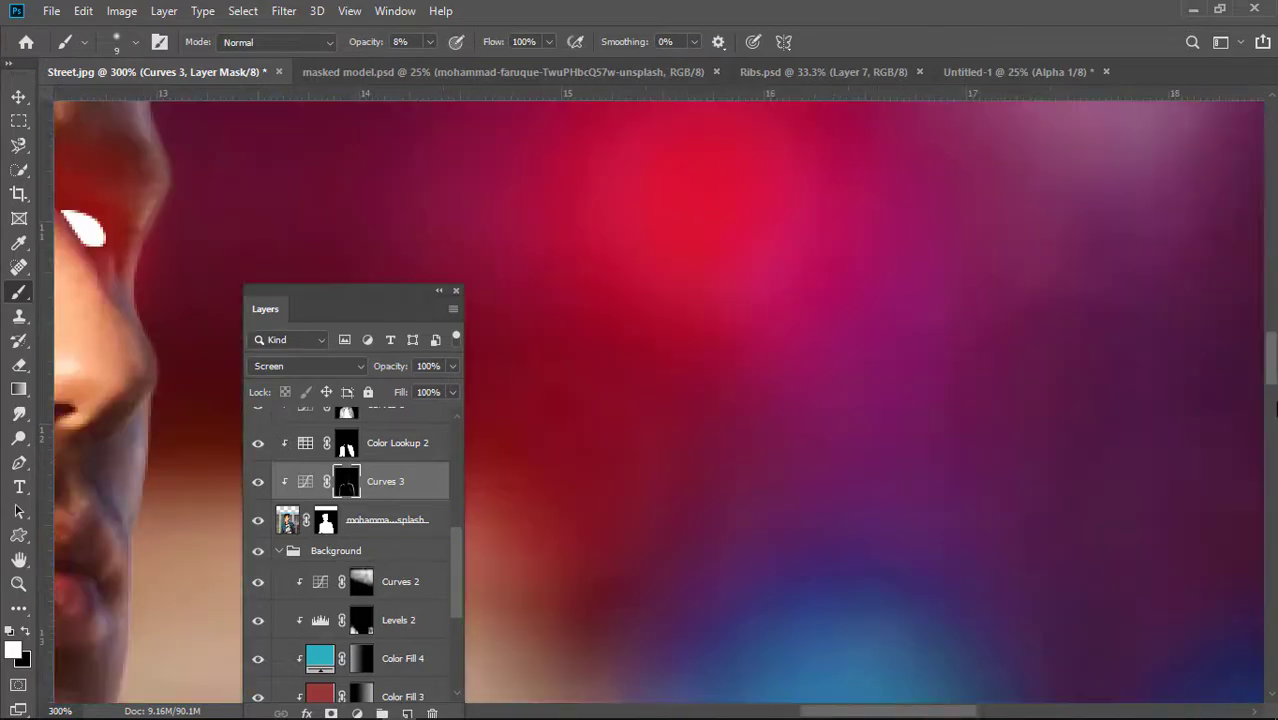
{"action": "scroll", "coordinate": [883, 395], "scroll_direction": "down", "scroll_amount": 8}
{"action": "scroll", "coordinate": [962, 515], "scroll_direction": "down", "scroll_amount": 3}
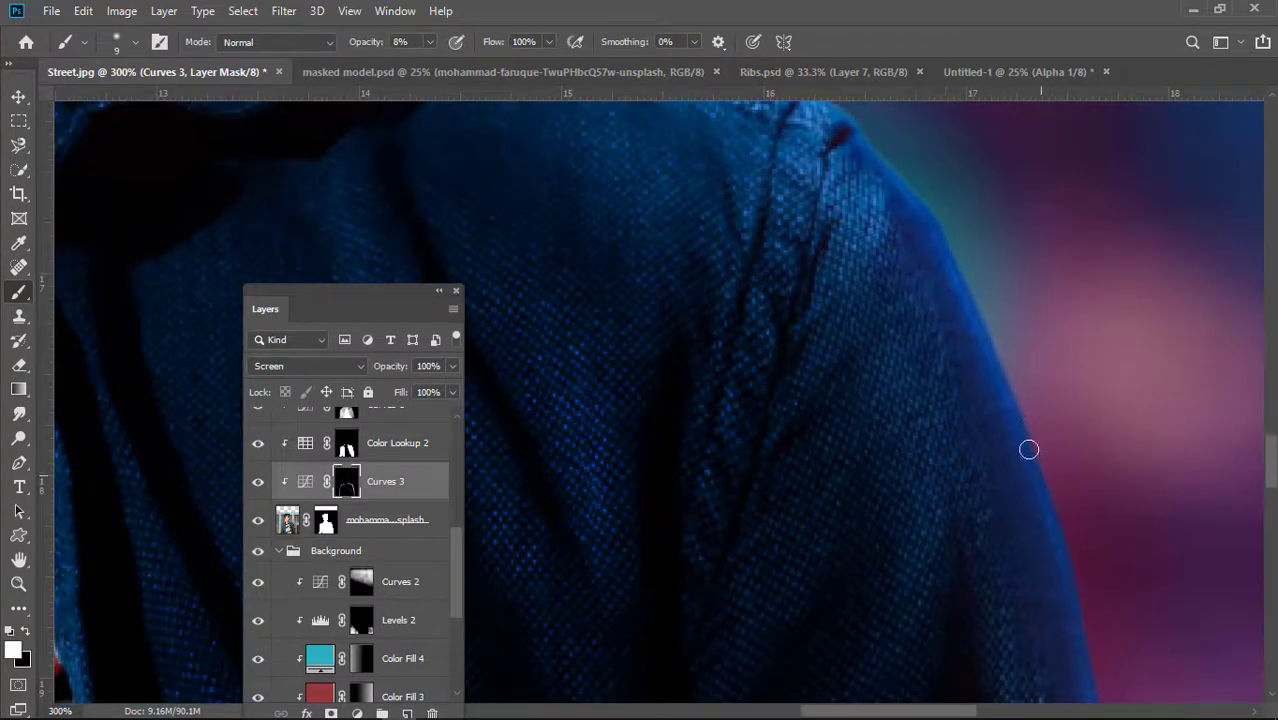
Widen the rim light on the jacket's right shoulder seam in the Curves 3 mask with a 48 px brush.
{"action": "left_click", "coordinate": [135, 42]}
{"action": "left_click_drag", "start_coordinate": [34, 103], "coordinate": [60, 103]}
{"action": "scroll", "coordinate": [1047, 579], "scroll_direction": "up", "scroll_amount": 4}
{"action": "left_click", "coordinate": [350, 366]}
{"action": "left_click", "coordinate": [424, 307]}
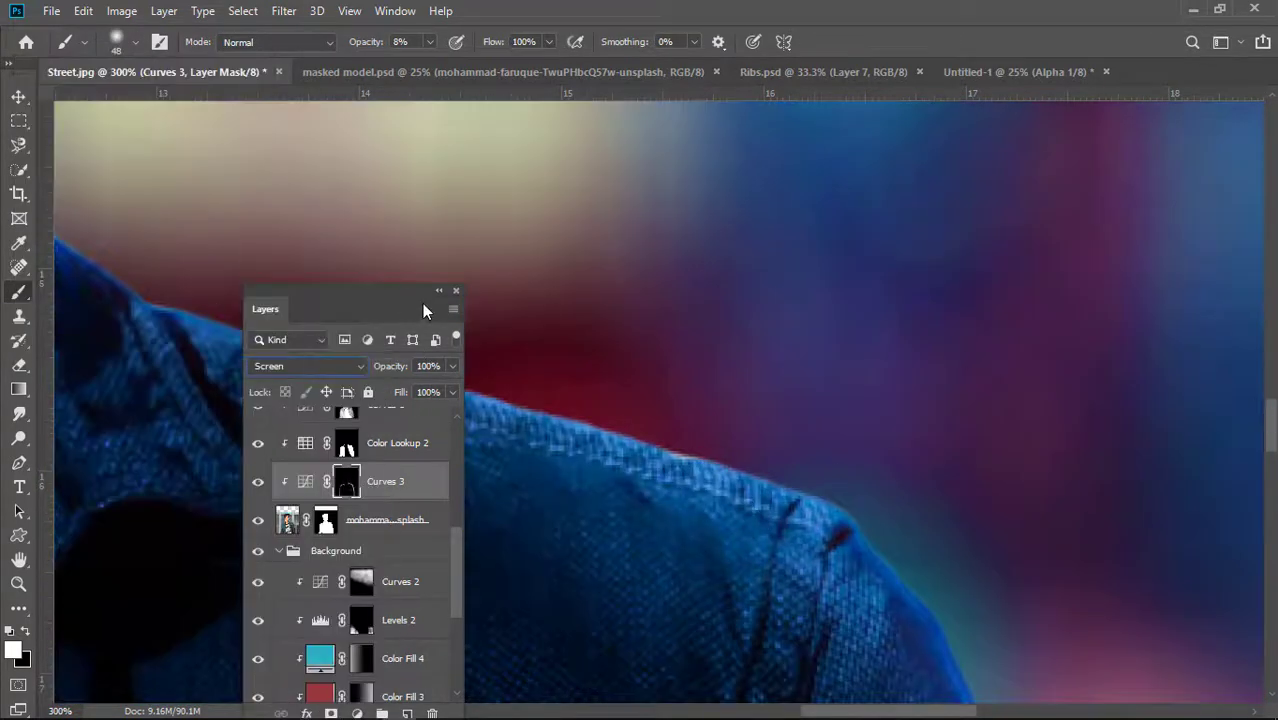
{"action": "left_click_drag", "start_coordinate": [424, 307], "coordinate": [683, 433]}
Paint light onto the jacket's right collar in the Curves 3 mask with a 15 px brush.
{"action": "scroll", "coordinate": [850, 260], "scroll_direction": "left", "scroll_amount": 4}
{"action": "scroll", "coordinate": [850, 260], "scroll_direction": "up", "scroll_amount": 1}
{"action": "scroll", "coordinate": [850, 260], "scroll_direction": "left", "scroll_amount": 3}
{"action": "left_click", "coordinate": [135, 42]}
{"action": "left_click_drag", "start_coordinate": [131, 103], "coordinate": [115, 103]}
{"action": "left_click_drag", "start_coordinate": [604, 433], "coordinate": [452, 446]}
{"action": "left_click_drag", "start_coordinate": [660, 303], "coordinate": [728, 450]}
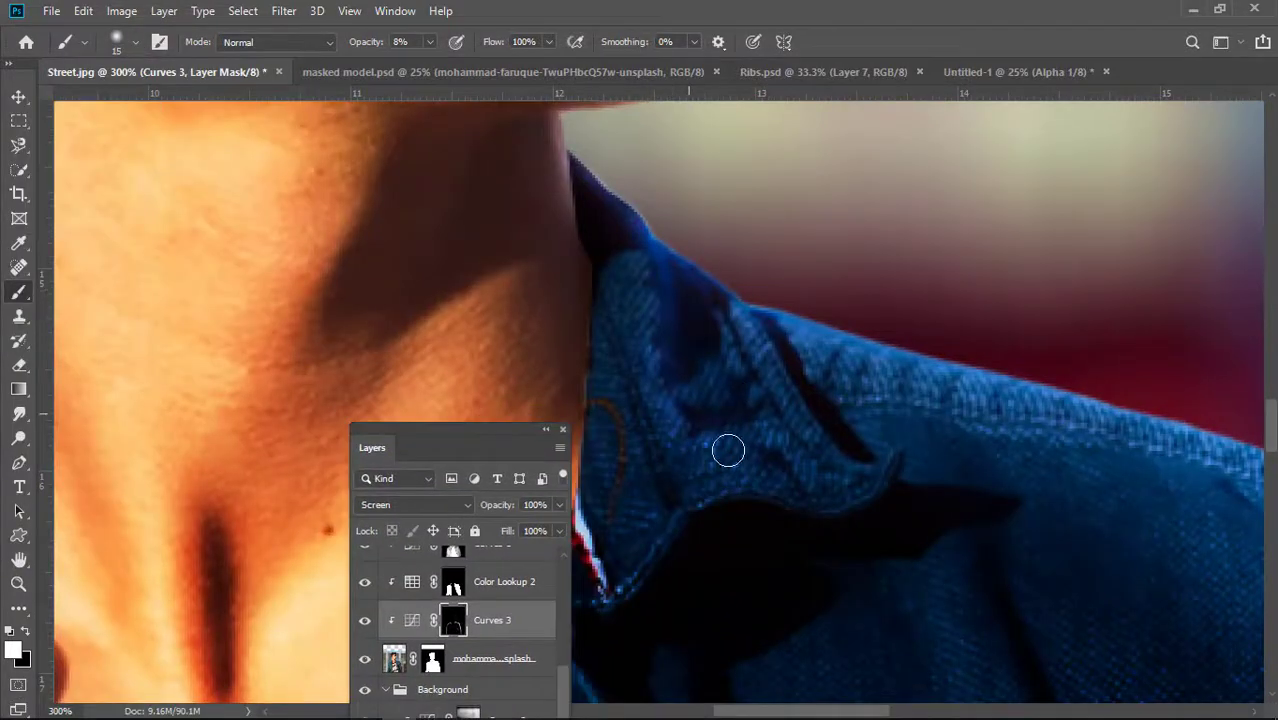
Soften the light on the jacket's collar and shoulders in the Curves 3 mask with an 80 px brush.
{"action": "left_click", "coordinate": [135, 42]}
{"action": "left_click_drag", "start_coordinate": [114, 103], "coordinate": [120, 103]}
{"action": "left_click", "coordinate": [768, 391]}
{"action": "scroll", "coordinate": [786, 394], "scroll_direction": "up", "scroll_amount": 3}
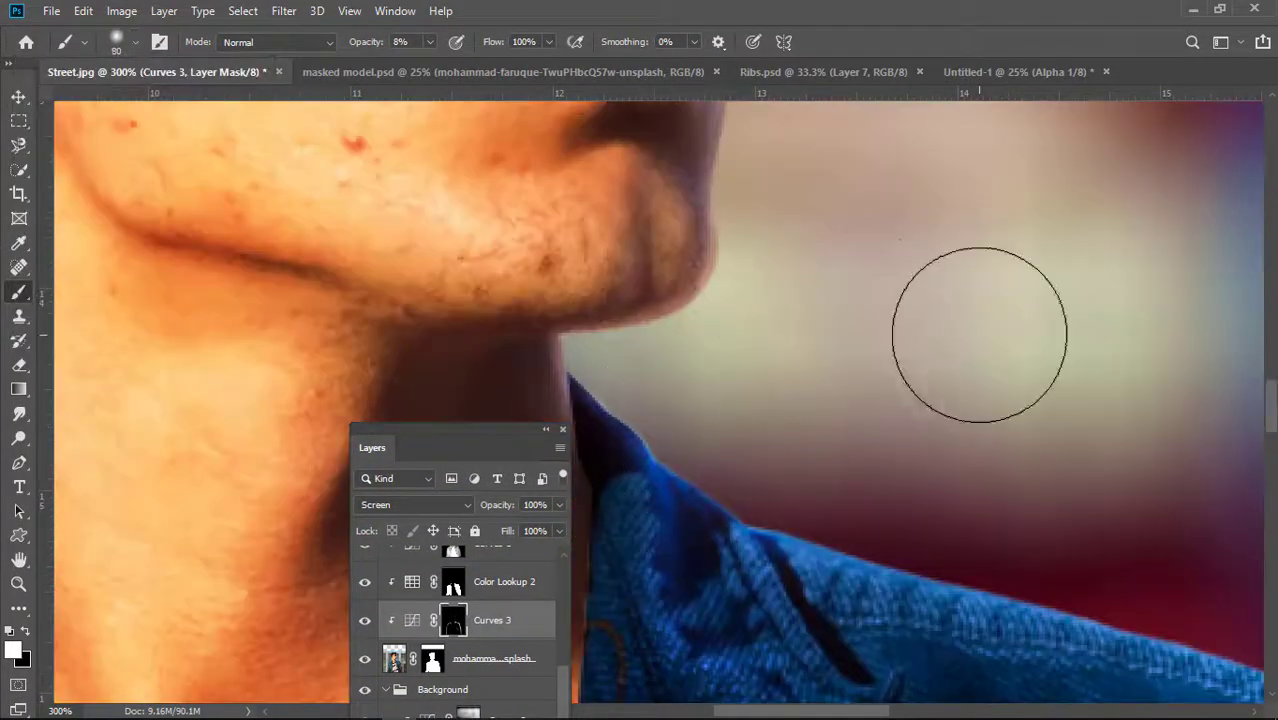
{"action": "scroll", "coordinate": [826, 425], "scroll_direction": "down", "scroll_amount": 6}
{"action": "left_click_drag", "start_coordinate": [452, 430], "coordinate": [857, 371]}
{"action": "scroll", "coordinate": [416, 477], "scroll_direction": "up", "scroll_amount": 4}
{"action": "left_click_drag", "start_coordinate": [363, 265], "coordinate": [291, 408]}
Paint a soft rim light over the top of the hair on the Curves 3 mask with the 80 px brush.
{"action": "scroll", "coordinate": [1226, 404], "scroll_direction": "up", "scroll_amount": 5}
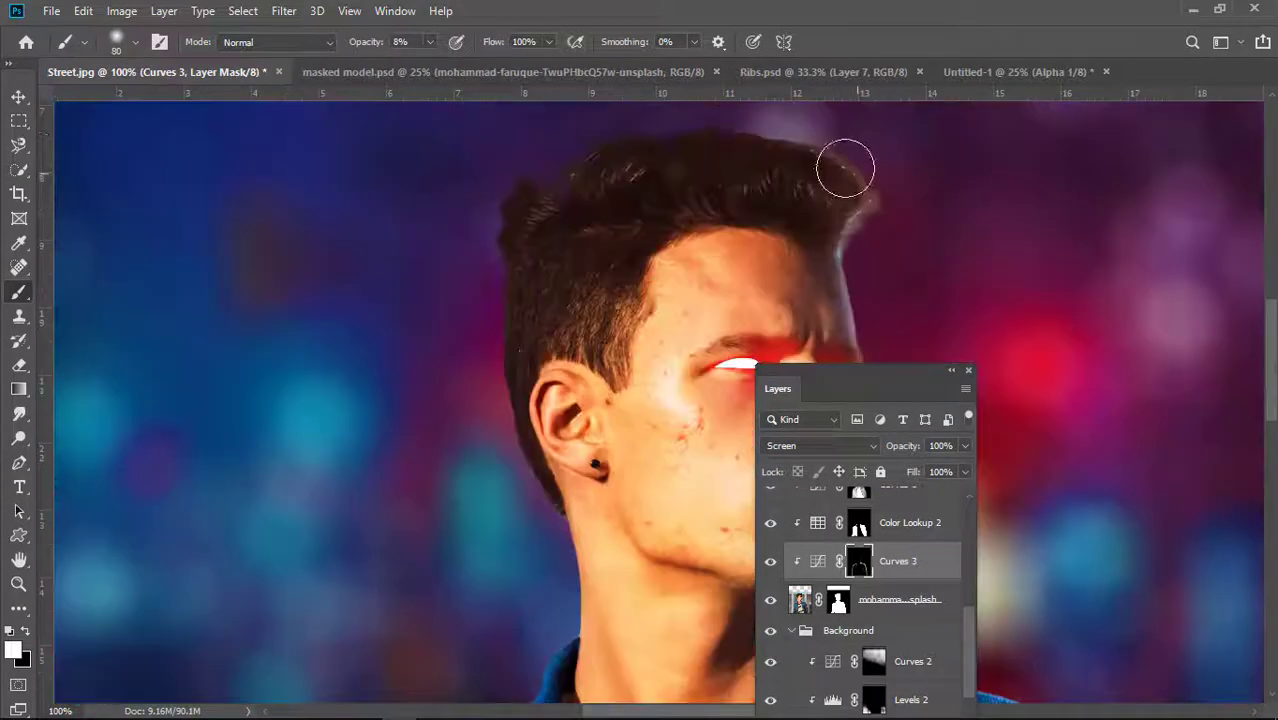
{"action": "left_click_drag", "start_coordinate": [847, 168], "coordinate": [524, 176]}
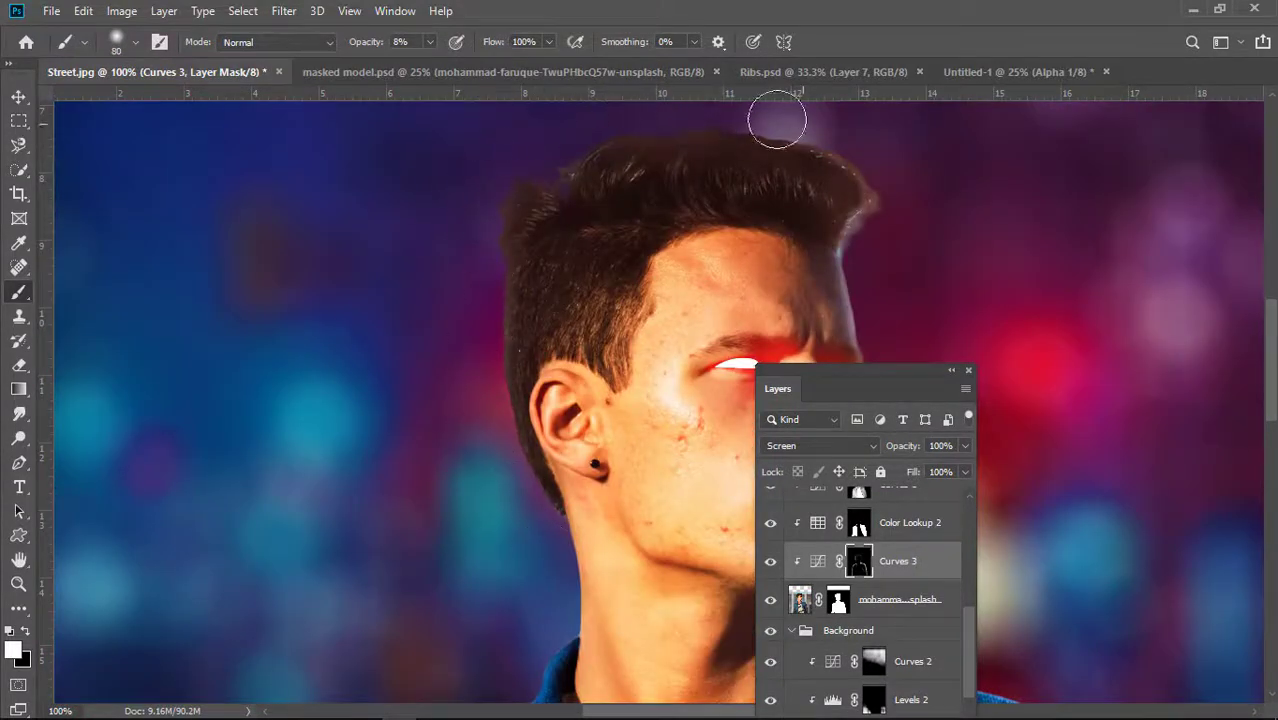
{"action": "left_click_drag", "start_coordinate": [777, 119], "coordinate": [799, 145]}
{"action": "scroll", "coordinate": [568, 274], "scroll_direction": "down", "scroll_amount": 4}
{"action": "key", "text": "F7"}
{"action": "scroll", "coordinate": [568, 274], "scroll_direction": "down", "scroll_amount": 3}
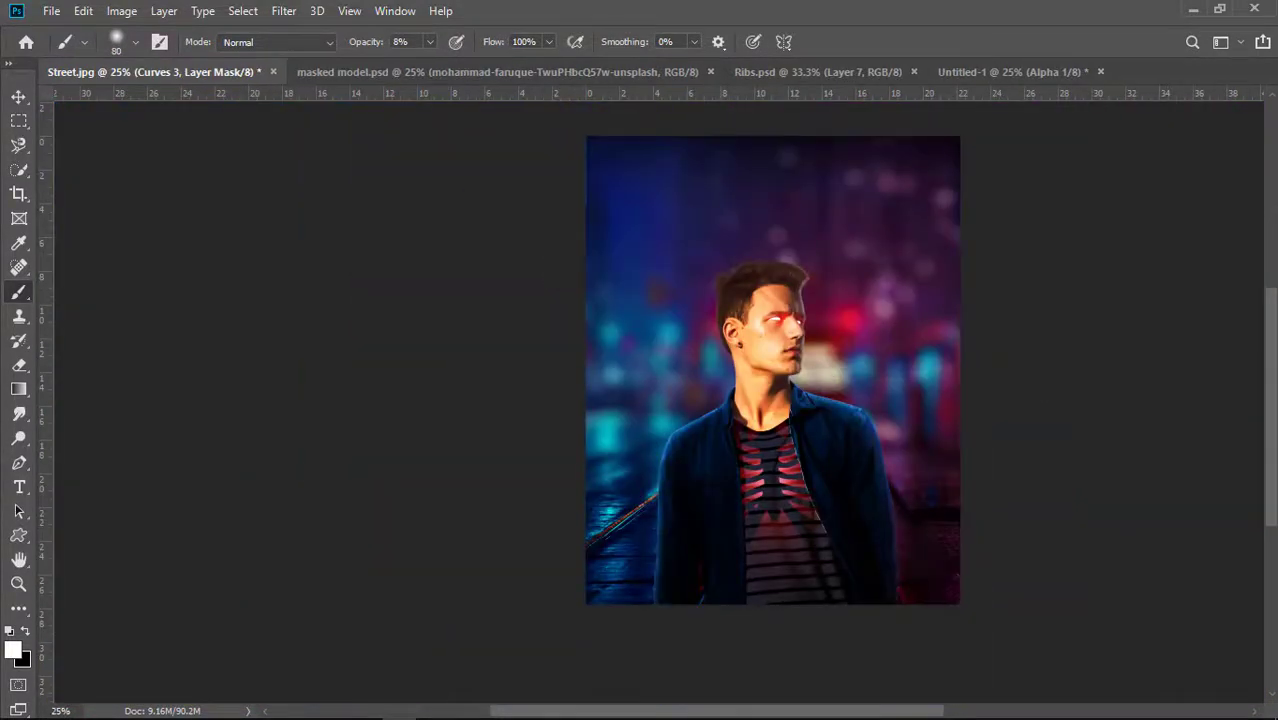
{"action": "left_click", "coordinate": [1219, 8]}
{"action": "left_click", "coordinate": [1080, 8]}
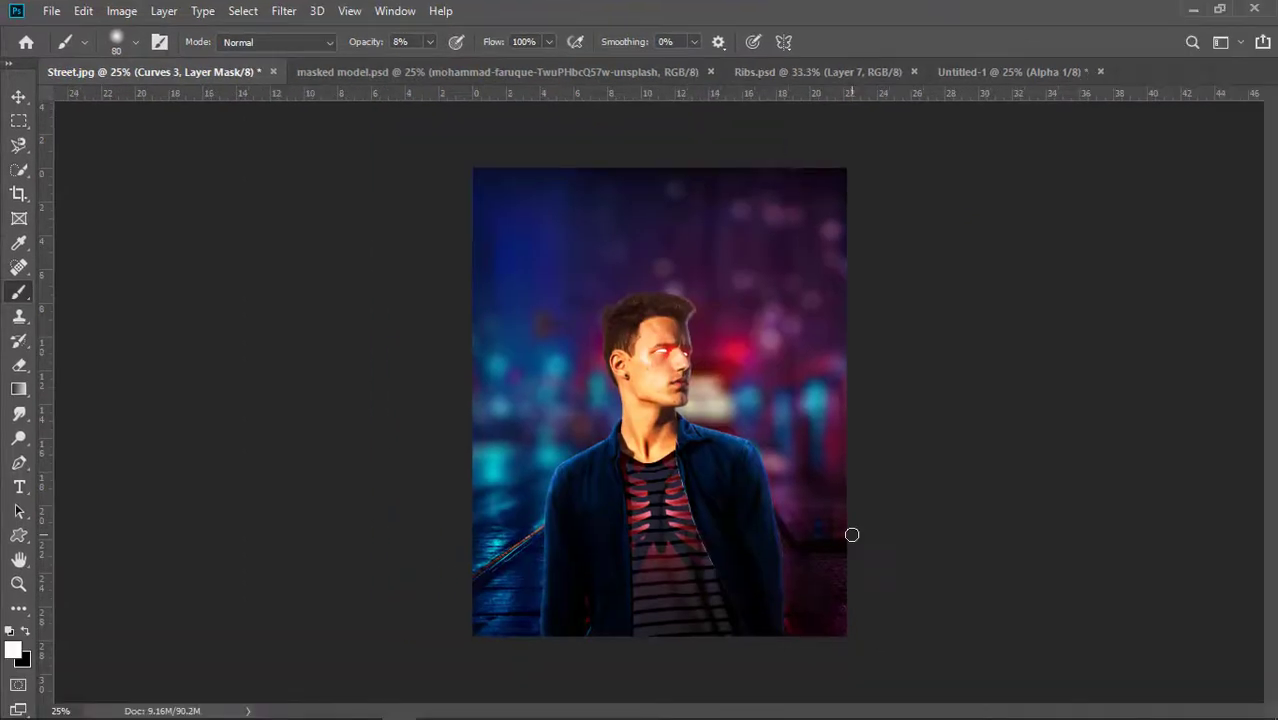
Add a solid color fill of ff3939 clipped directly above the masked model layer.
{"action": "left_click", "coordinate": [163, 10]}
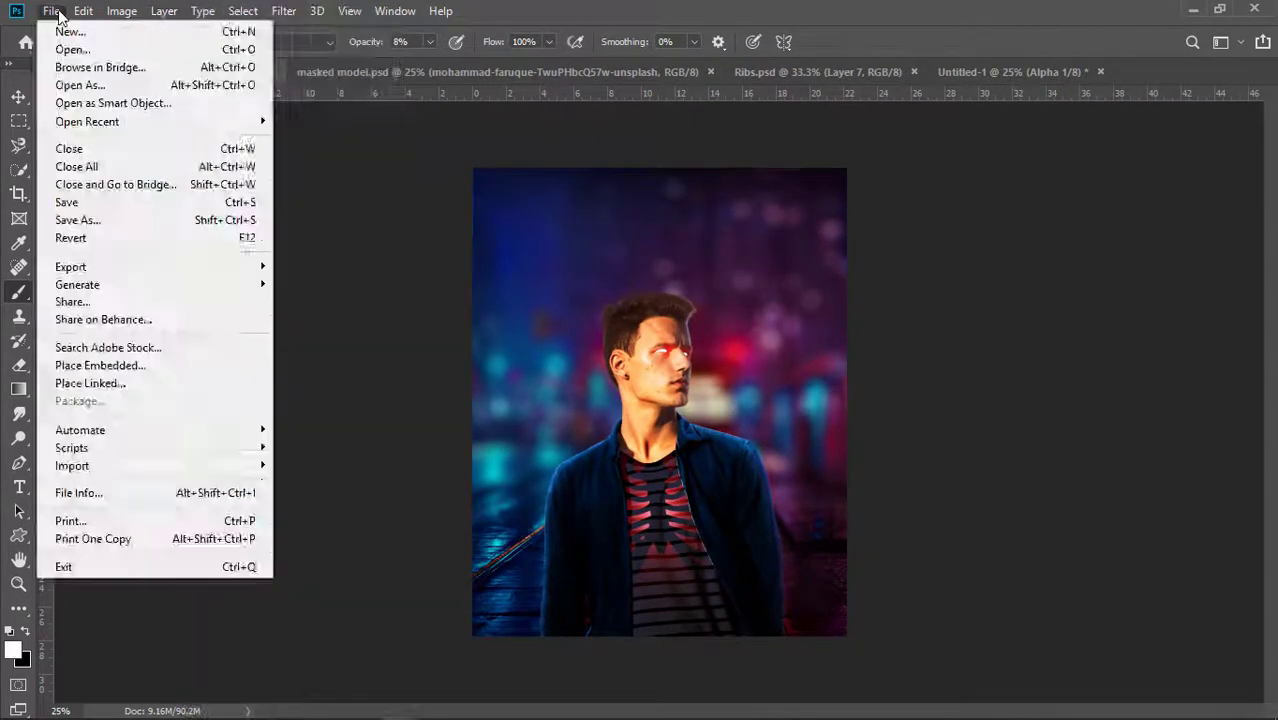
{"action": "left_click", "coordinate": [502, 389]}
{"action": "left_click_drag", "start_coordinate": [860, 371], "coordinate": [1023, 212]}
{"action": "left_click_drag", "start_coordinate": [1134, 482], "coordinate": [1134, 431]}
{"action": "scroll", "coordinate": [1081, 491], "scroll_direction": "down", "scroll_amount": 2}
{"action": "left_click", "coordinate": [981, 513]}
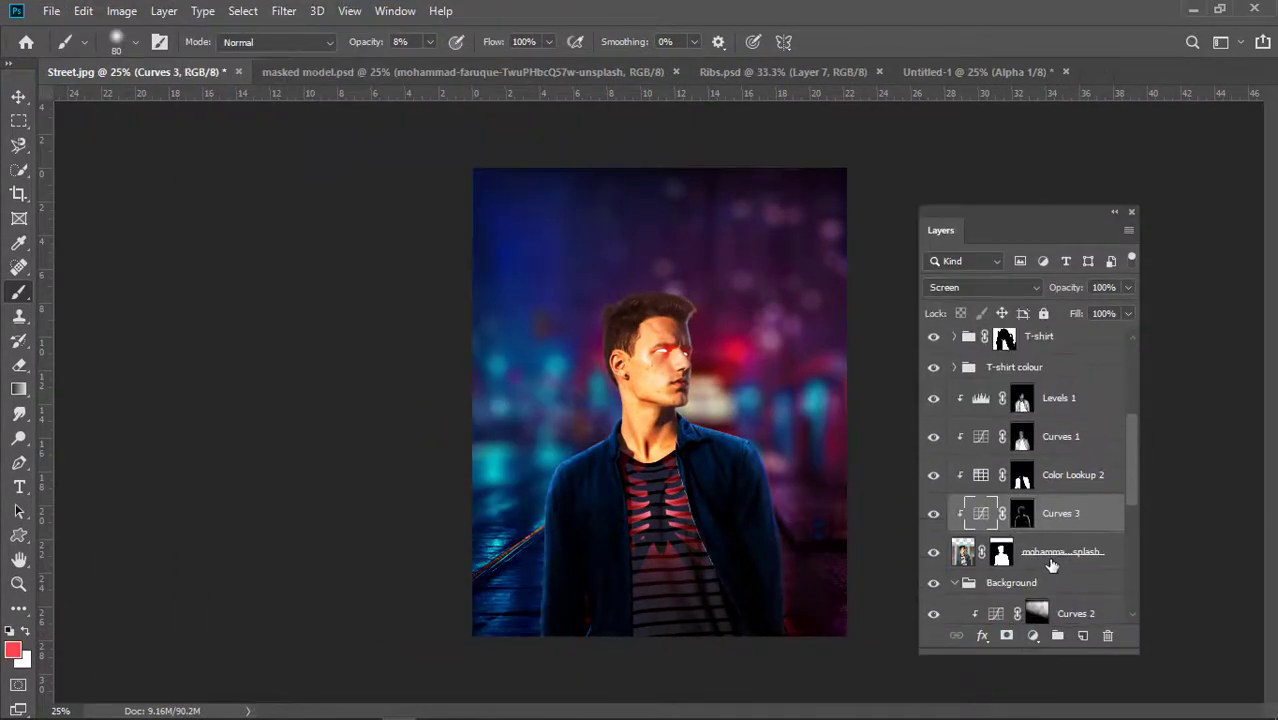
{"action": "left_click", "coordinate": [1052, 560]}
{"action": "left_click", "coordinate": [1033, 636]}
{"action": "left_click", "coordinate": [1065, 314]}
{"action": "left_click_drag", "start_coordinate": [818, 142], "coordinate": [893, 123]}
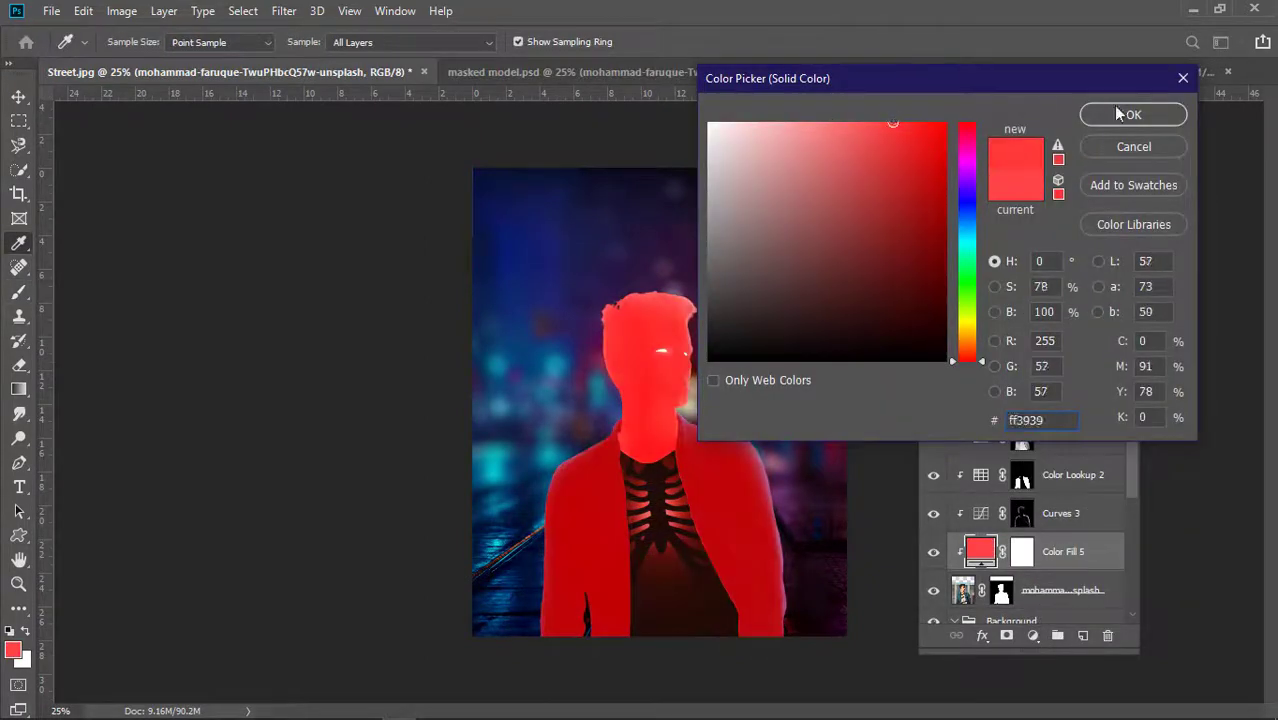
{"action": "left_click", "coordinate": [1119, 114]}
Set the Color Fill 5 layer's blend mode to Overlay and invert its mask.
{"action": "left_click", "coordinate": [1008, 288]}
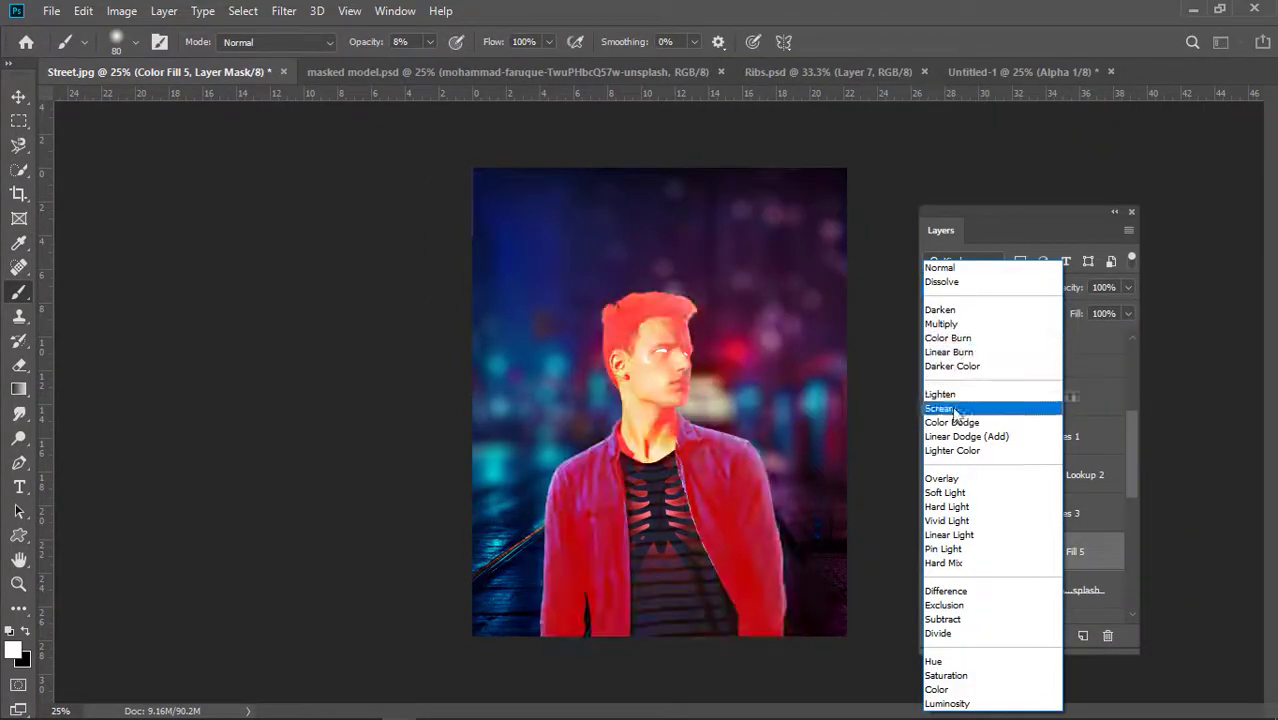
{"action": "left_click", "coordinate": [948, 479]}
{"action": "key", "text": "ctrl+i"}
Paint red light on the right edges of the jacket, face and hair in the Color Fill 5 mask with the 80 px brush.
{"action": "scroll", "coordinate": [697, 470], "scroll_direction": "up", "scroll_amount": 3}
{"action": "scroll", "coordinate": [853, 700], "scroll_direction": "down", "scroll_amount": 3}
{"action": "scroll", "coordinate": [853, 702], "scroll_direction": "right", "scroll_amount": 3}
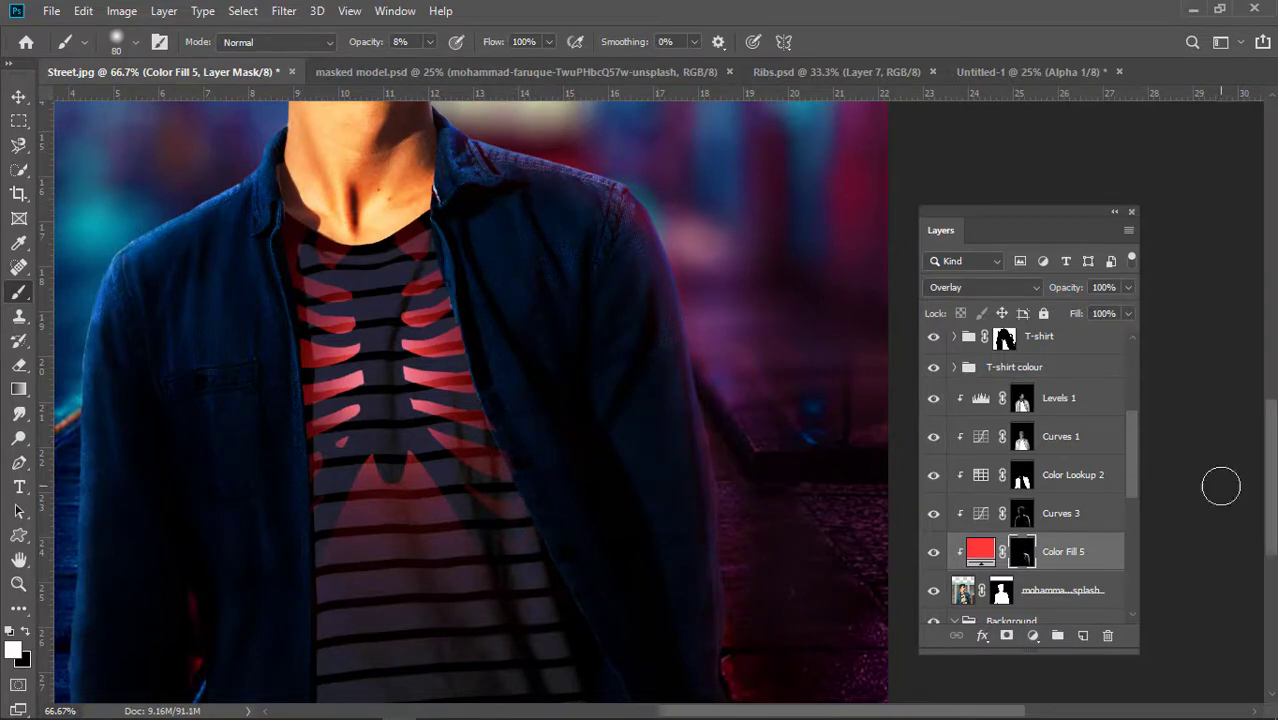
{"action": "scroll", "coordinate": [1221, 486], "scroll_direction": "up", "scroll_amount": 5}
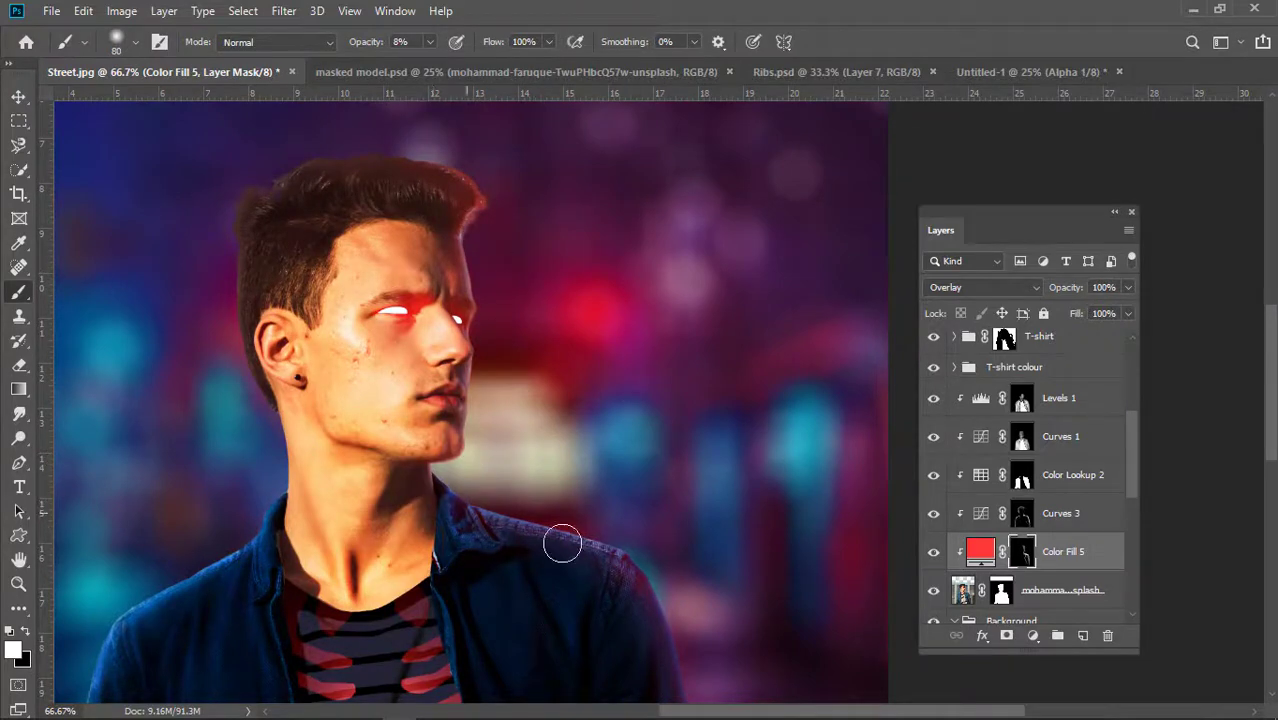
{"action": "left_click", "coordinate": [583, 525], "text": "alt"}
{"action": "left_click", "coordinate": [583, 525], "text": "alt"}
{"action": "left_click", "coordinate": [583, 525], "text": "alt"}
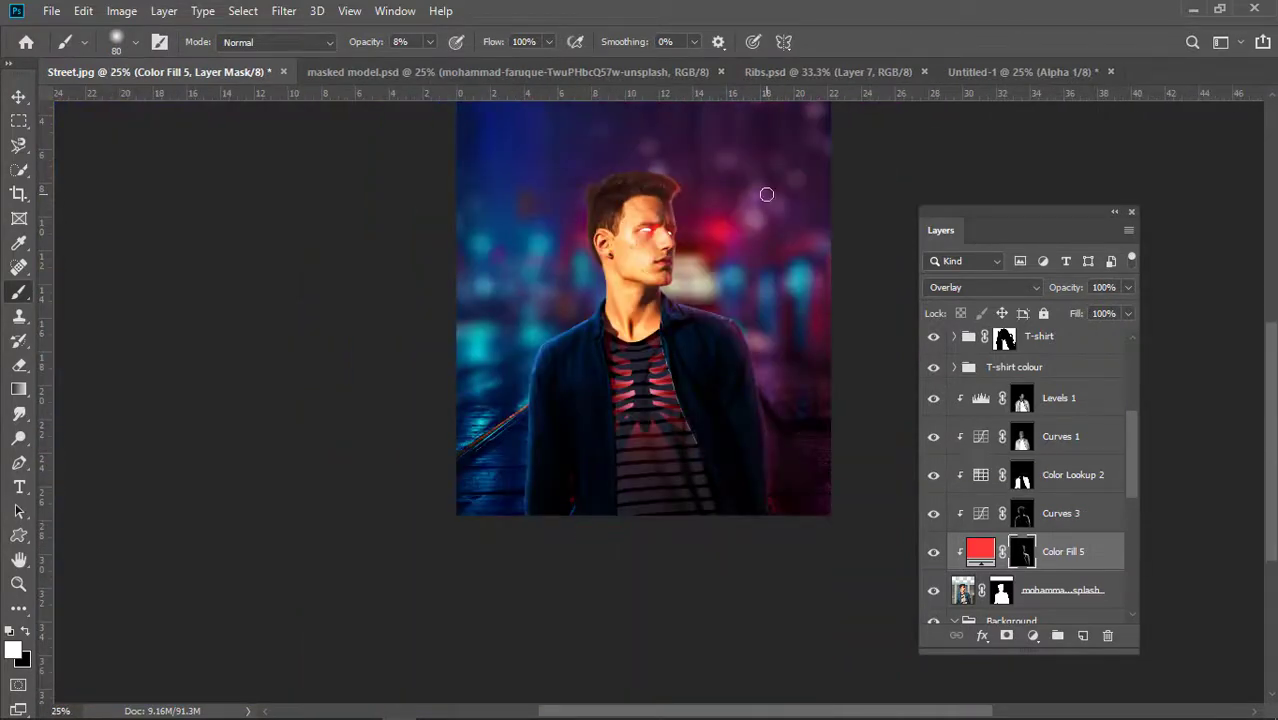
Add a clipped dark red solid color fill above Color Fill 5 in Linear Dodge (Add) mode and invert its mask.
{"action": "left_click", "coordinate": [1033, 635]}
{"action": "left_click", "coordinate": [1038, 298]}
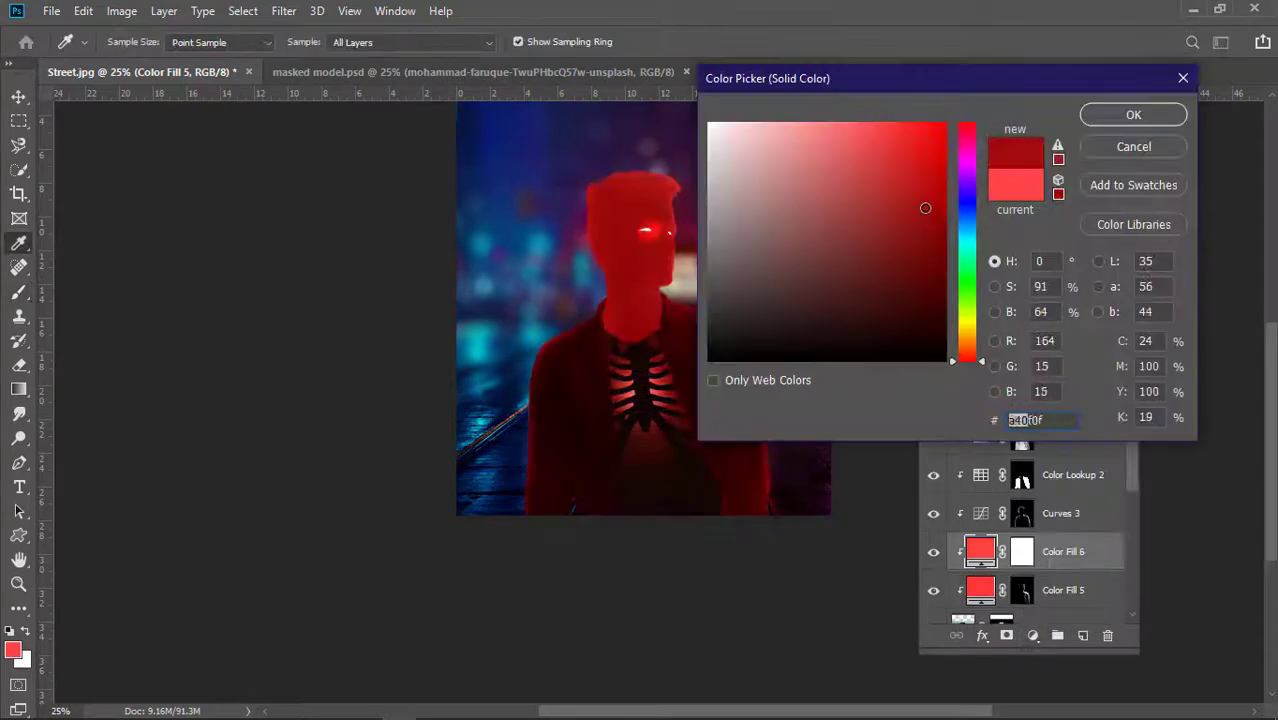
{"action": "key", "text": "Return"}
{"action": "left_click", "coordinate": [1036, 289]}
{"action": "left_click", "coordinate": [998, 434]}
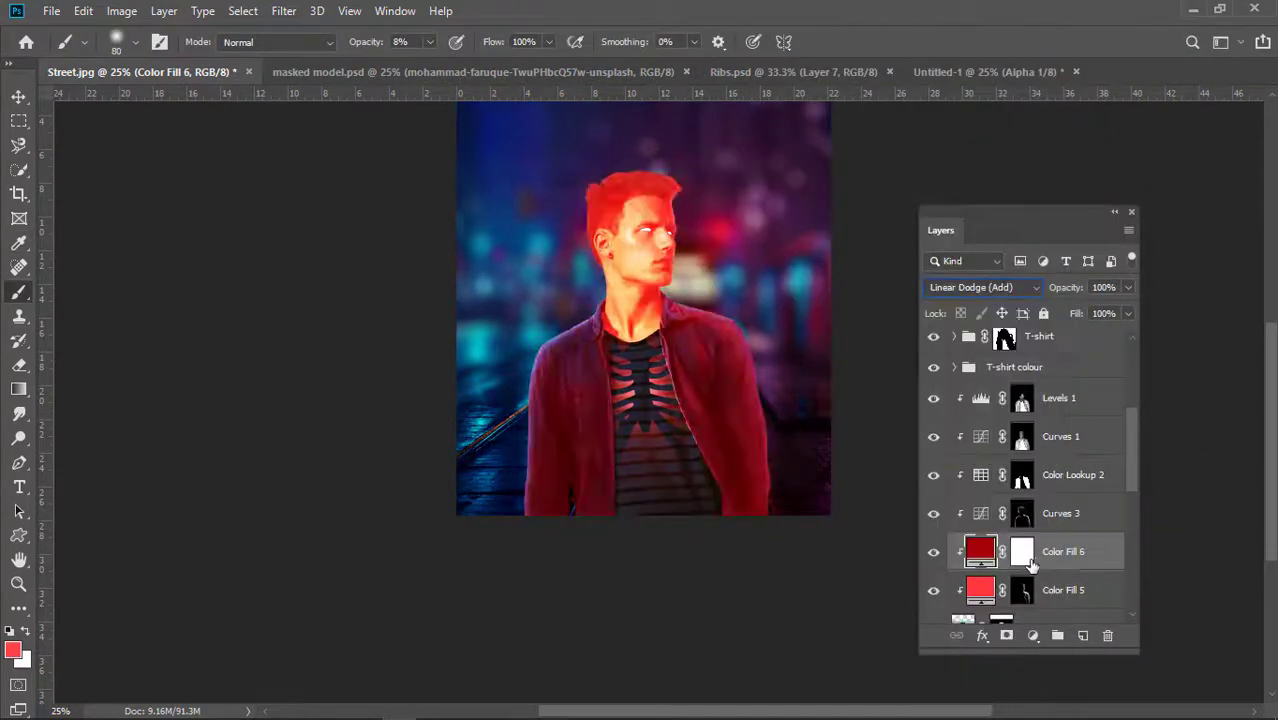
{"action": "key", "text": "ctrl+i"}
Paint a broad red glow down the jacket's right side on the Color Fill 6 mask with a 306 px brush.
{"action": "left_click", "coordinate": [137, 43]}
{"action": "left_click_drag", "start_coordinate": [172, 104], "coordinate": [200, 104]}
{"action": "left_click_drag", "start_coordinate": [728, 340], "coordinate": [771, 539]}
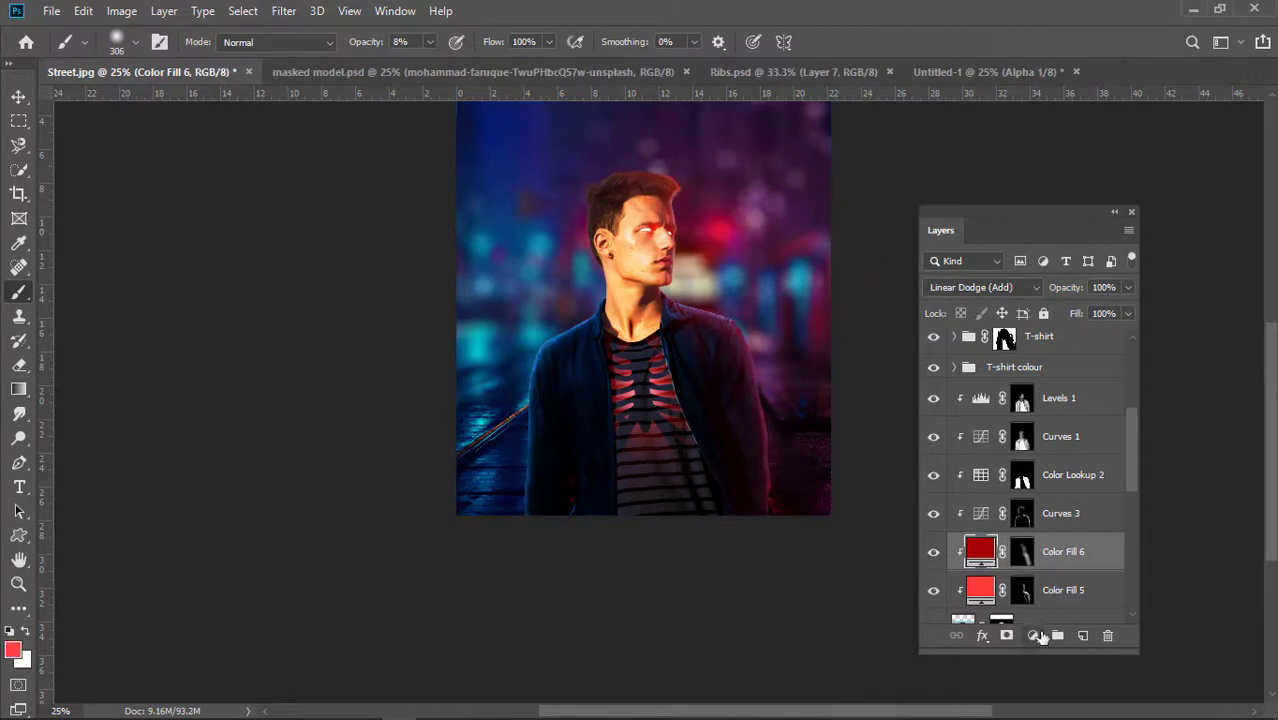
Add a clipped light blue solid color fill above Color Fill 6 and set its blend mode to Soft Light.
{"action": "left_click", "coordinate": [1033, 635]}
{"action": "left_click", "coordinate": [1038, 298]}
{"action": "left_click", "coordinate": [884, 128]}
{"action": "key", "text": "Return"}
{"action": "left_click", "coordinate": [985, 288]}
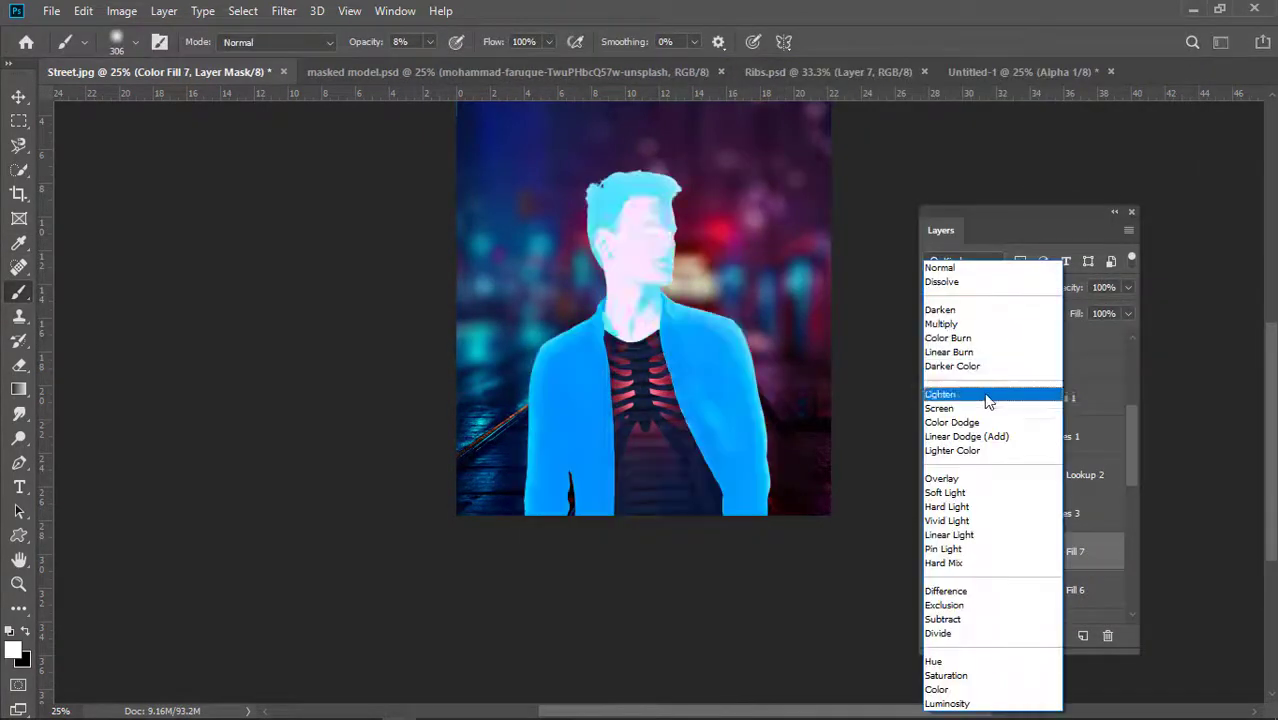
{"action": "left_click", "coordinate": [945, 492]}
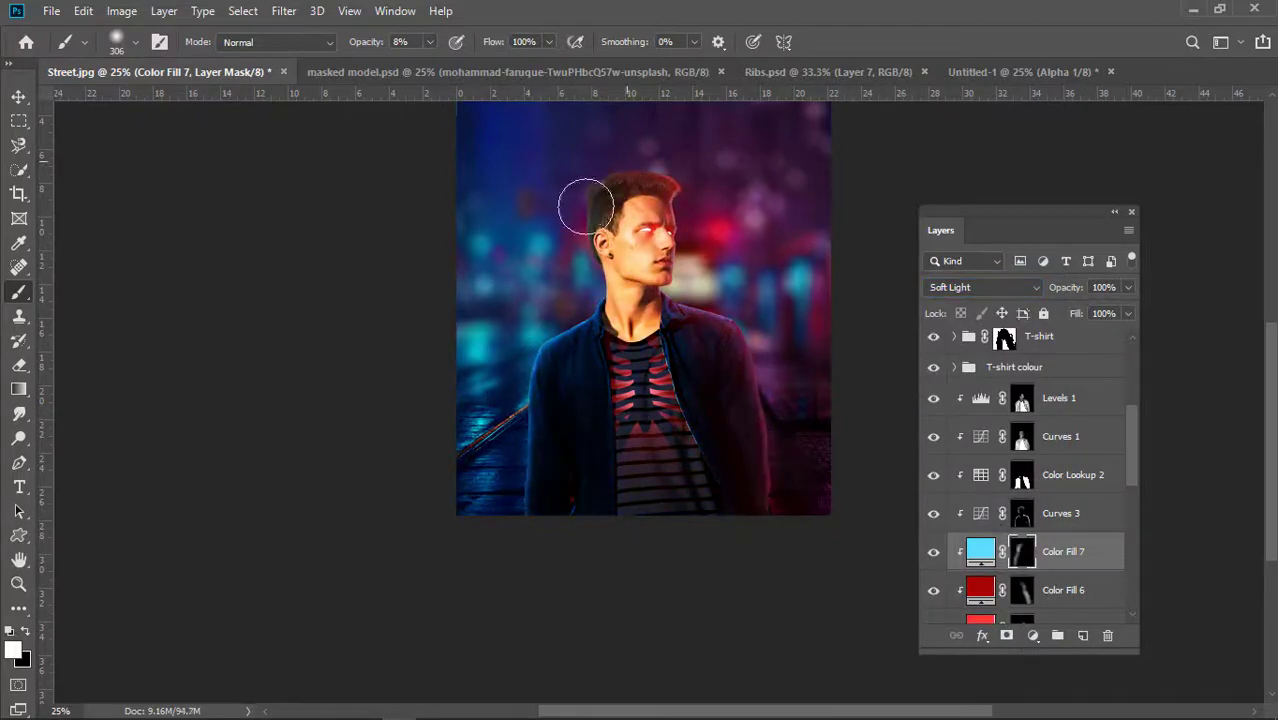
Paint blue light on the back of the hair and neck in the Color Fill 7 mask with a 15 px brush.
{"action": "left_click", "coordinate": [135, 42]}
{"action": "left_click", "coordinate": [607, 184]}
{"action": "left_click", "coordinate": [614, 285]}
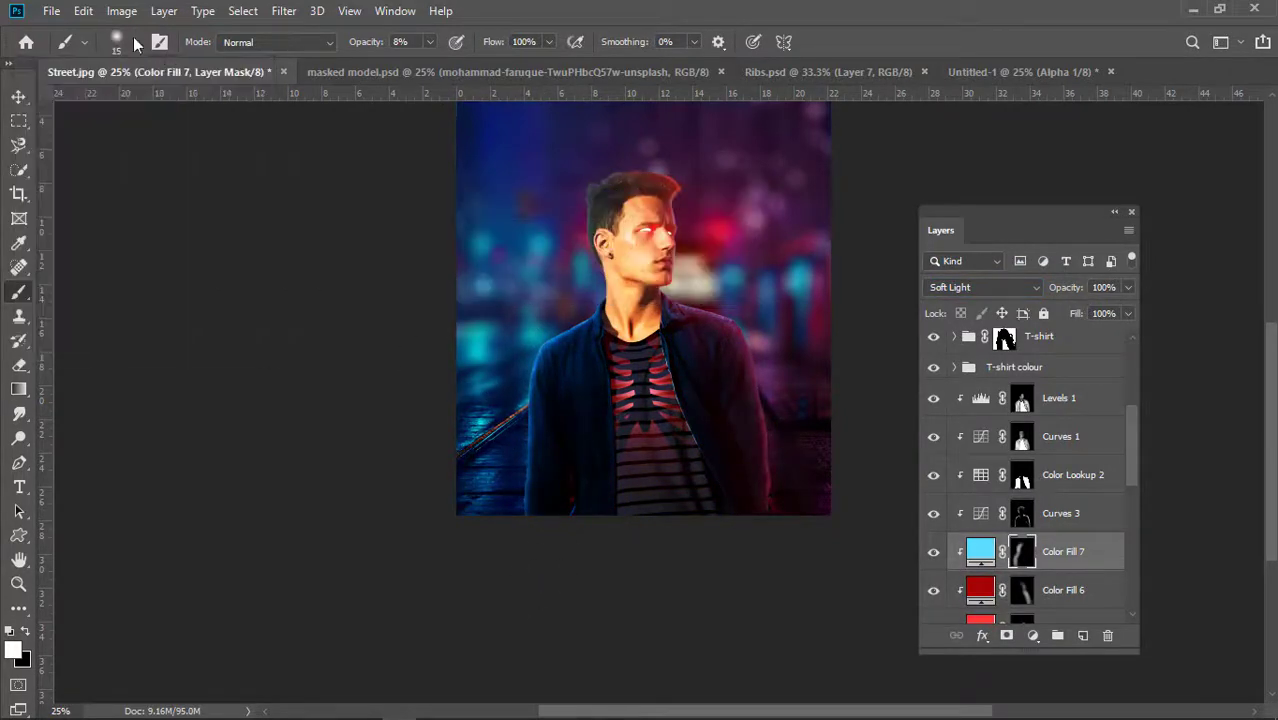
Strengthen the blue light on the back of the hair and neck in the Color Fill 7 mask with a 32 px brush.
{"action": "left_click", "coordinate": [135, 41]}
{"action": "left_click_drag", "start_coordinate": [113, 103], "coordinate": [122, 103]}
{"action": "left_click", "coordinate": [605, 192]}
{"action": "left_click", "coordinate": [614, 287]}
{"action": "scroll", "coordinate": [587, 202], "scroll_direction": "up", "scroll_amount": 3}
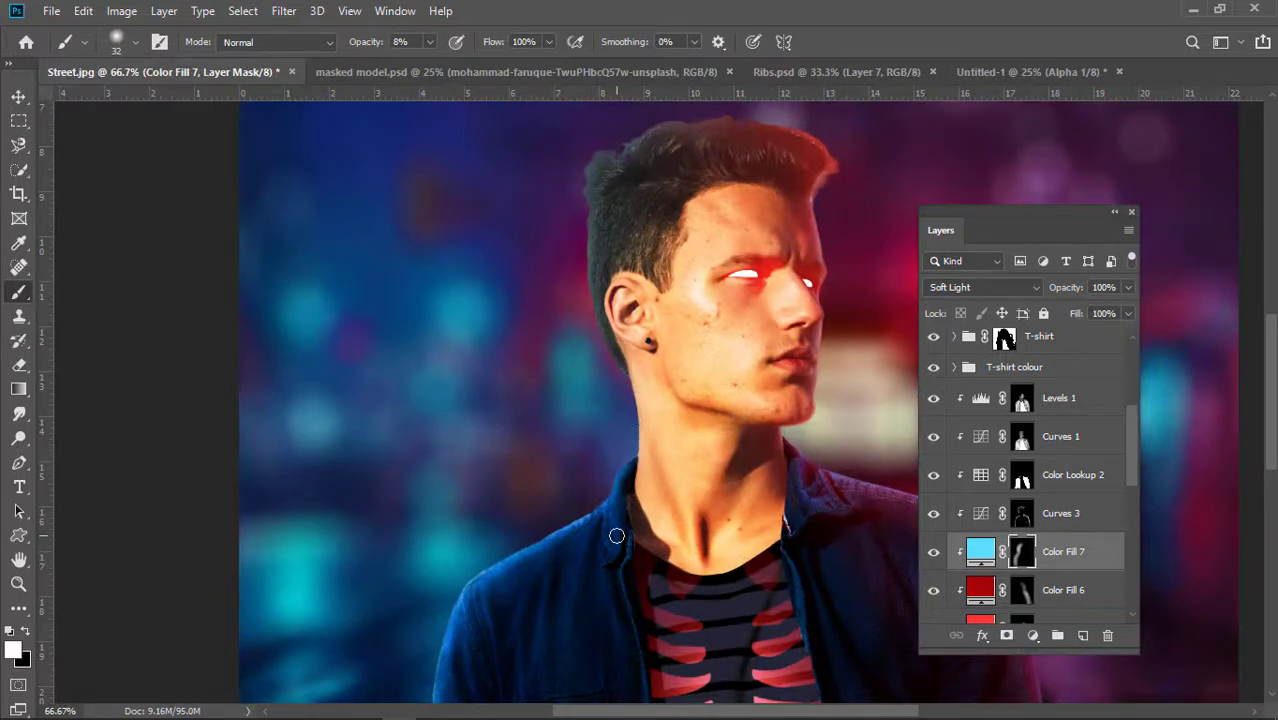
Blend the colored light around the model in the Color Fill 7 mask with a 385 px brush.
{"action": "scroll", "coordinate": [617, 536], "scroll_direction": "down", "scroll_amount": 3}
{"action": "left_click", "coordinate": [135, 42]}
{"action": "left_click", "coordinate": [736, 170]}
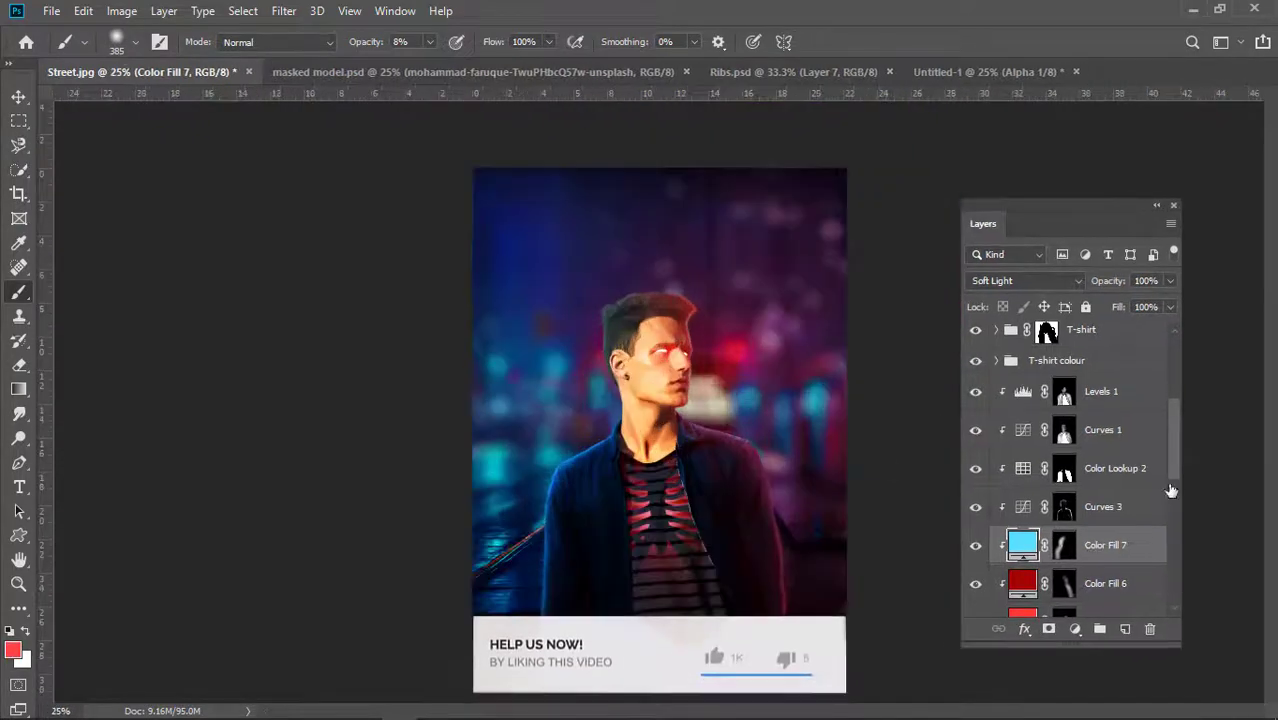
Add a Levels adjustment clipped directly above the model layer, raising the black input and lowering the white output to darken him.
{"action": "left_click", "coordinate": [1100, 458], "text": "shift"}
{"action": "left_click", "coordinate": [1110, 492]}
{"action": "left_click", "coordinate": [1075, 629]}
{"action": "left_click", "coordinate": [1114, 382]}
{"action": "left_click_drag", "start_coordinate": [291, 304], "coordinate": [330, 305]}
{"action": "left_click_drag", "start_coordinate": [448, 358], "coordinate": [408, 359]}
{"action": "left_click", "coordinate": [1070, 490]}
{"action": "left_click", "coordinate": [465, 89]}
{"action": "key", "text": "i"}
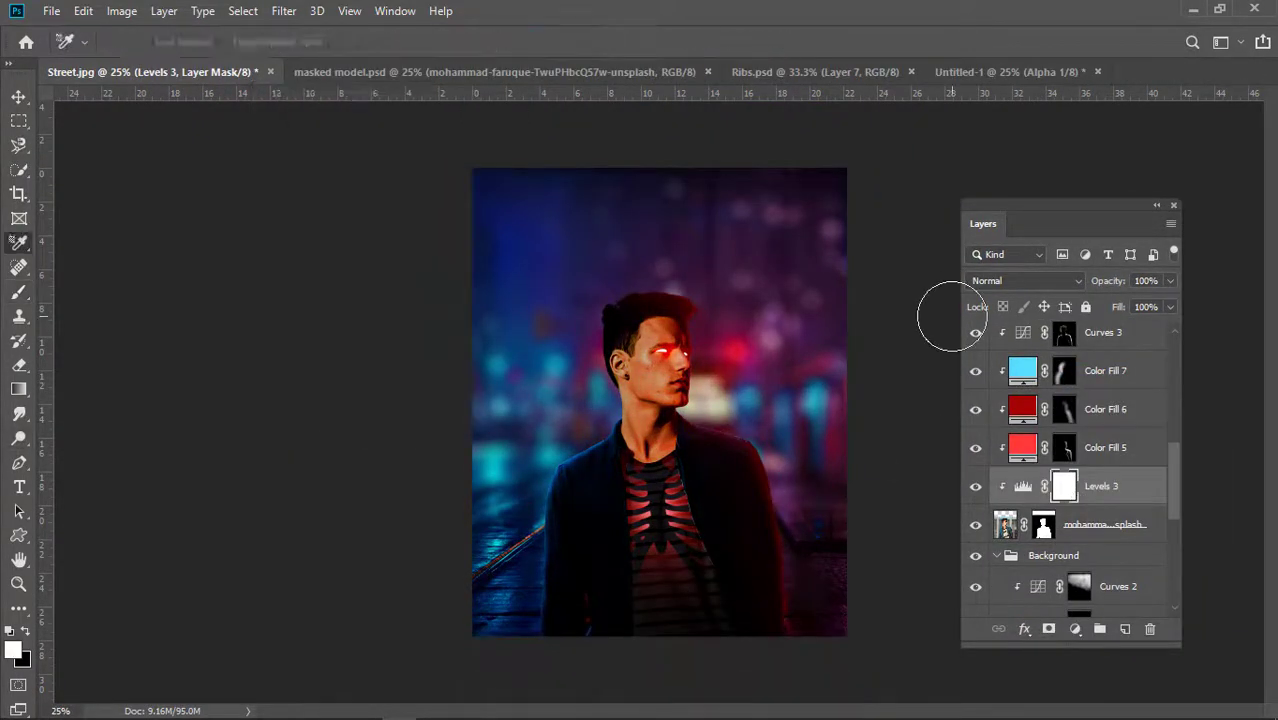
Invert the Levels 3 mask and paint the darkening onto the face and neck with a 92 px brush at 8% opacity.
{"action": "key", "text": "ctrl+i"}
{"action": "scroll", "coordinate": [657, 377], "scroll_direction": "up", "scroll_amount": 2}
{"action": "key", "text": "b"}
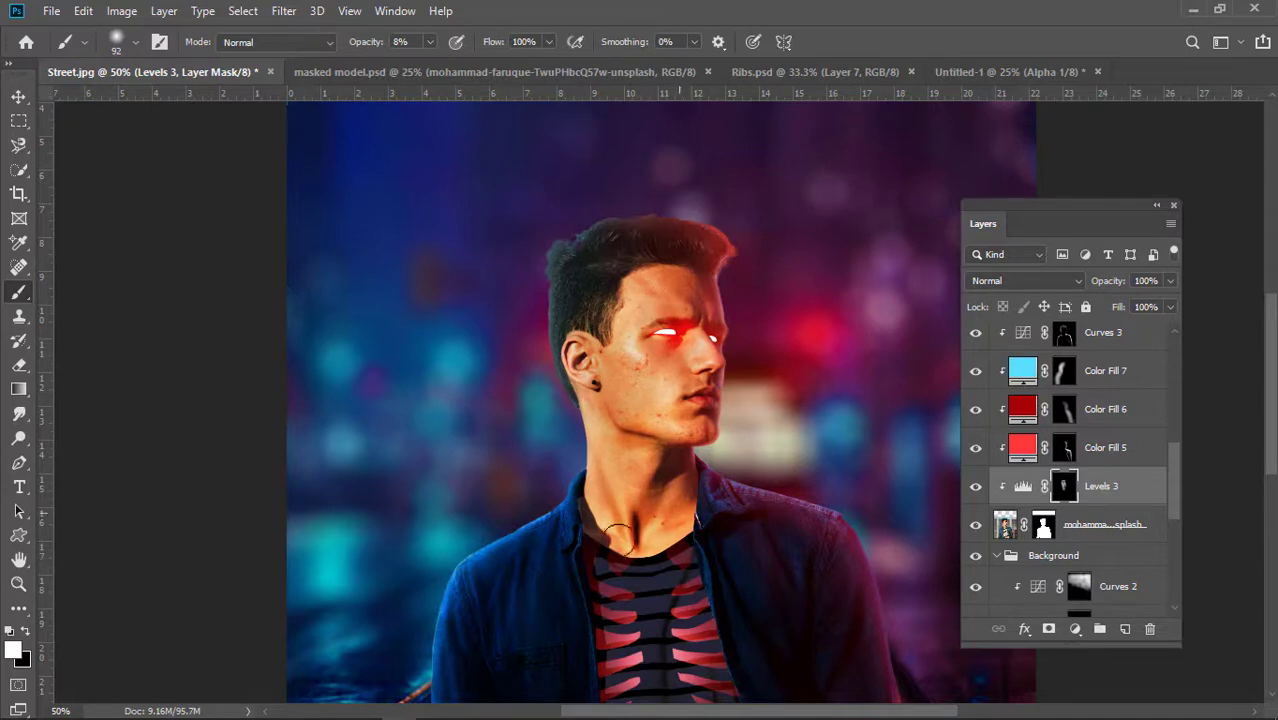
{"action": "scroll", "coordinate": [662, 326], "scroll_direction": "down", "scroll_amount": 3}
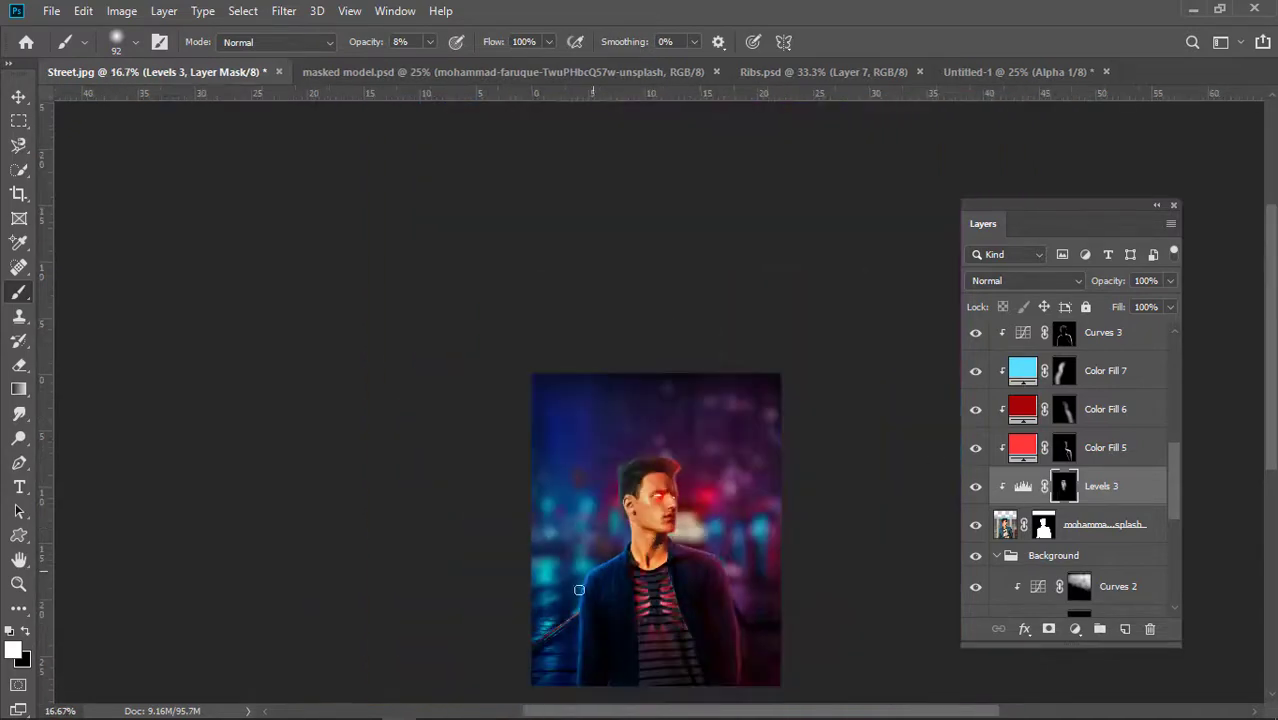
Add a Color Lookup adjustment atop the Eyes group and try the Candlelight.CUBE, FallColors.look and filmstock_50.3dl LUTs.
{"action": "left_click", "coordinate": [1121, 499]}
{"action": "left_click_drag", "start_coordinate": [1174, 497], "coordinate": [1174, 390]}
{"action": "left_click", "coordinate": [1041, 336]}
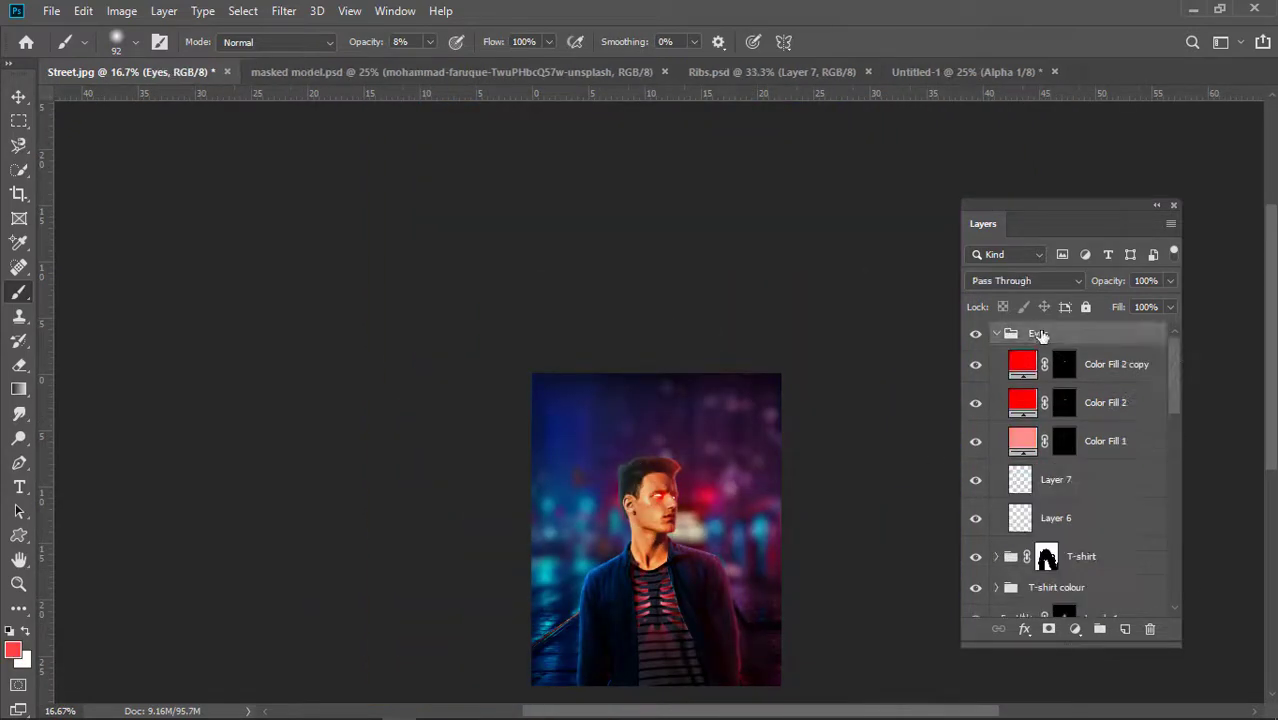
{"action": "left_click", "coordinate": [1075, 629]}
{"action": "left_click", "coordinate": [1132, 529]}
{"action": "left_click", "coordinate": [391, 170]}
{"action": "left_click", "coordinate": [392, 298]}
{"action": "left_click", "coordinate": [391, 170]}
{"action": "left_click", "coordinate": [405, 387]}
{"action": "left_click", "coordinate": [391, 170]}
{"action": "left_click", "coordinate": [383, 405]}
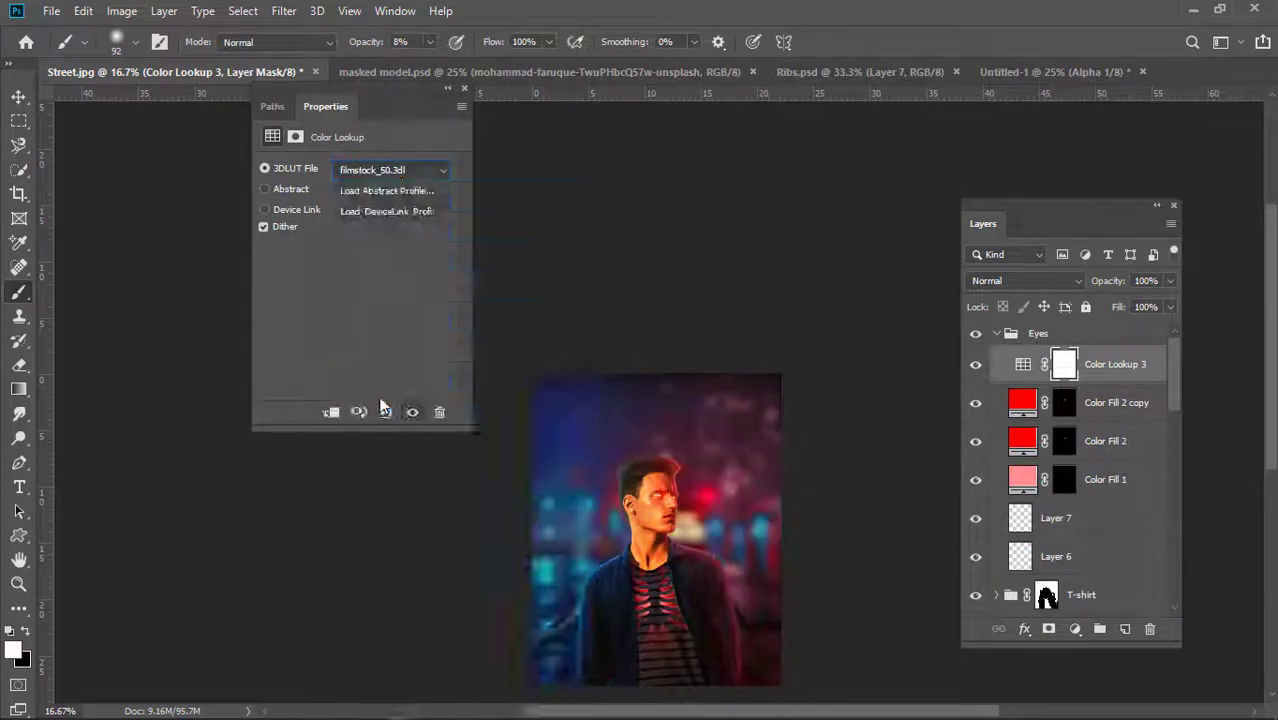
Try the 3Strip, Crisp_Winter, FallColors, Crisp_Warm, Bleach Bypass and HorrorBlue LUTs, and delete the Color Lookup adjustment.
{"action": "left_click", "coordinate": [391, 170]}
{"action": "left_click", "coordinate": [375, 262]}
{"action": "left_click", "coordinate": [391, 170]}
{"action": "left_click", "coordinate": [392, 333]}
{"action": "left_click", "coordinate": [405, 170]}
{"action": "left_click", "coordinate": [392, 387]}
{"action": "left_click", "coordinate": [405, 170]}
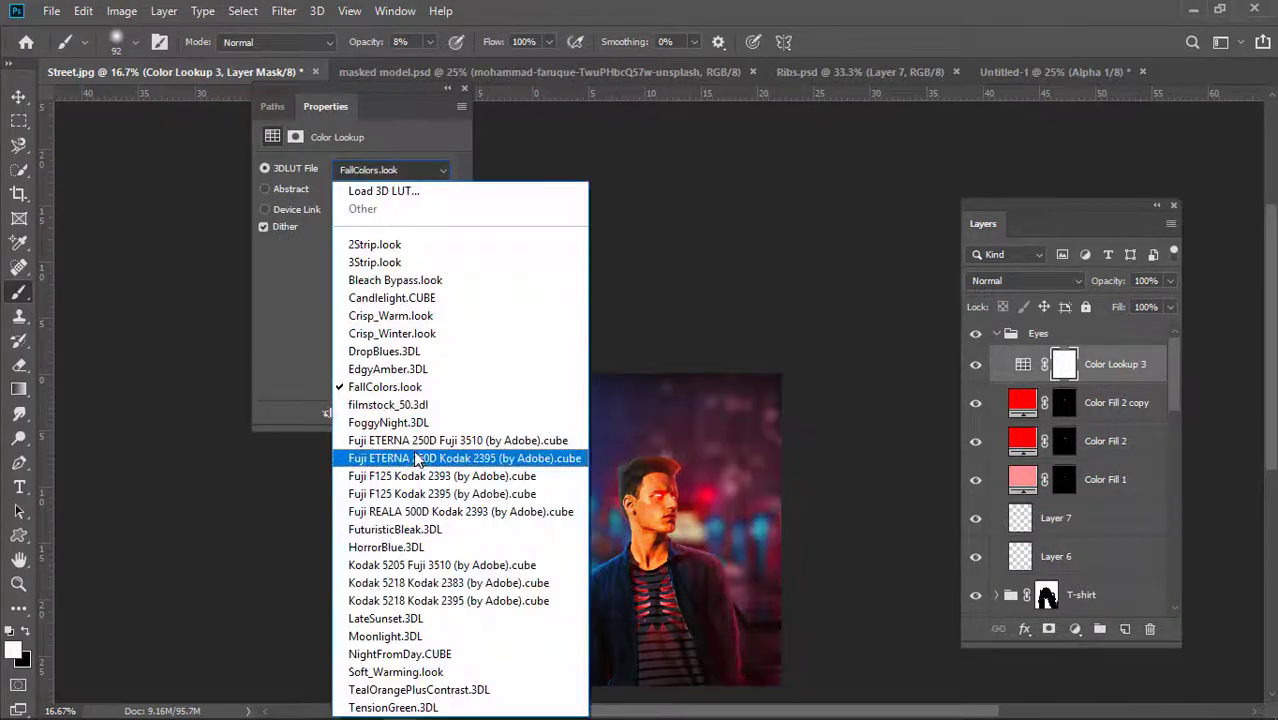
{"action": "left_click", "coordinate": [395, 315]}
{"action": "left_click", "coordinate": [405, 170]}
{"action": "left_click", "coordinate": [395, 280]}
{"action": "left_click", "coordinate": [407, 187]}
{"action": "left_click", "coordinate": [405, 171]}
{"action": "left_click", "coordinate": [392, 547]}
{"action": "left_click", "coordinate": [405, 173]}
{"action": "left_click", "coordinate": [405, 174]}
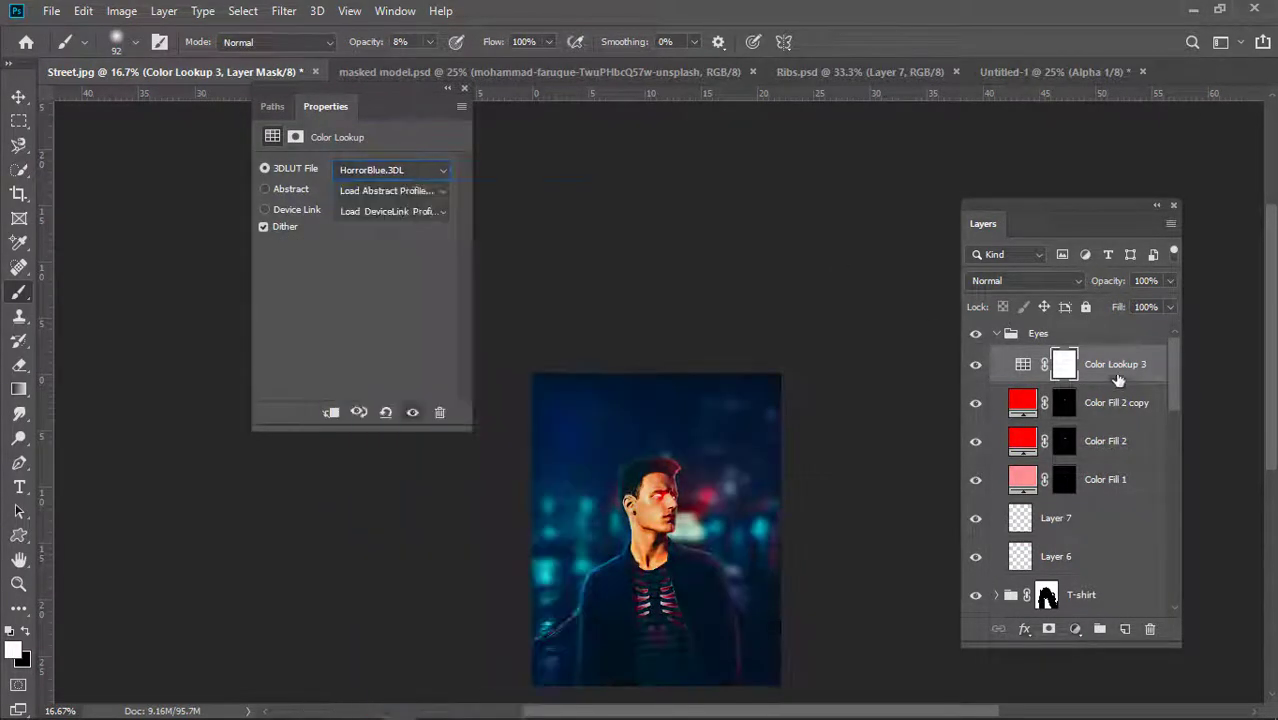
{"action": "left_click", "coordinate": [1118, 372]}
{"action": "key", "text": "Delete"}
Add a Gradient Map adjustment in the Eyes group with the violet-to-orange gradient preset.
{"action": "left_click", "coordinate": [1041, 334]}
{"action": "left_click", "coordinate": [1075, 629]}
{"action": "left_click", "coordinate": [1121, 603]}
{"action": "left_click", "coordinate": [444, 173]}
{"action": "left_click", "coordinate": [399, 217]}
{"action": "left_click", "coordinate": [368, 245]}
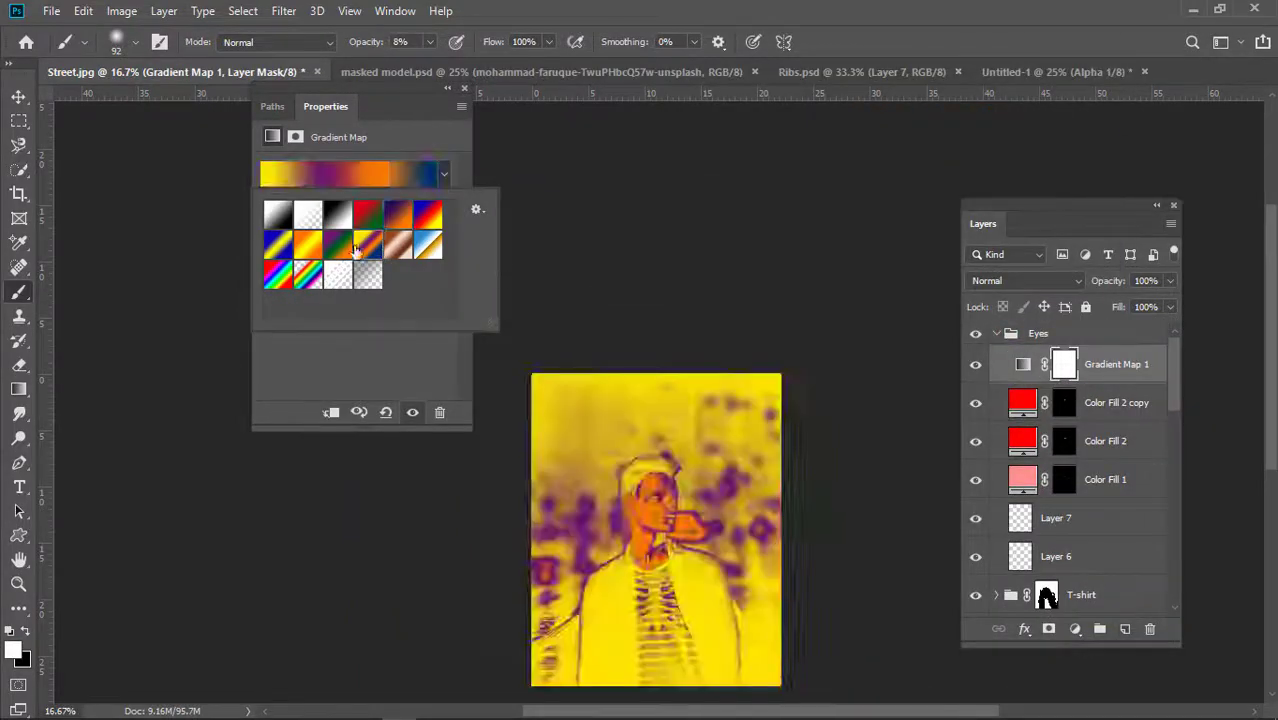
{"action": "left_click", "coordinate": [368, 217]}
{"action": "left_click", "coordinate": [399, 217]}
{"action": "left_click", "coordinate": [548, 217]}
Blend the Gradient Map in Overlay mode at 58% opacity and move it above the Eyes group.
{"action": "left_click", "coordinate": [1028, 281]}
{"action": "left_click", "coordinate": [1044, 509]}
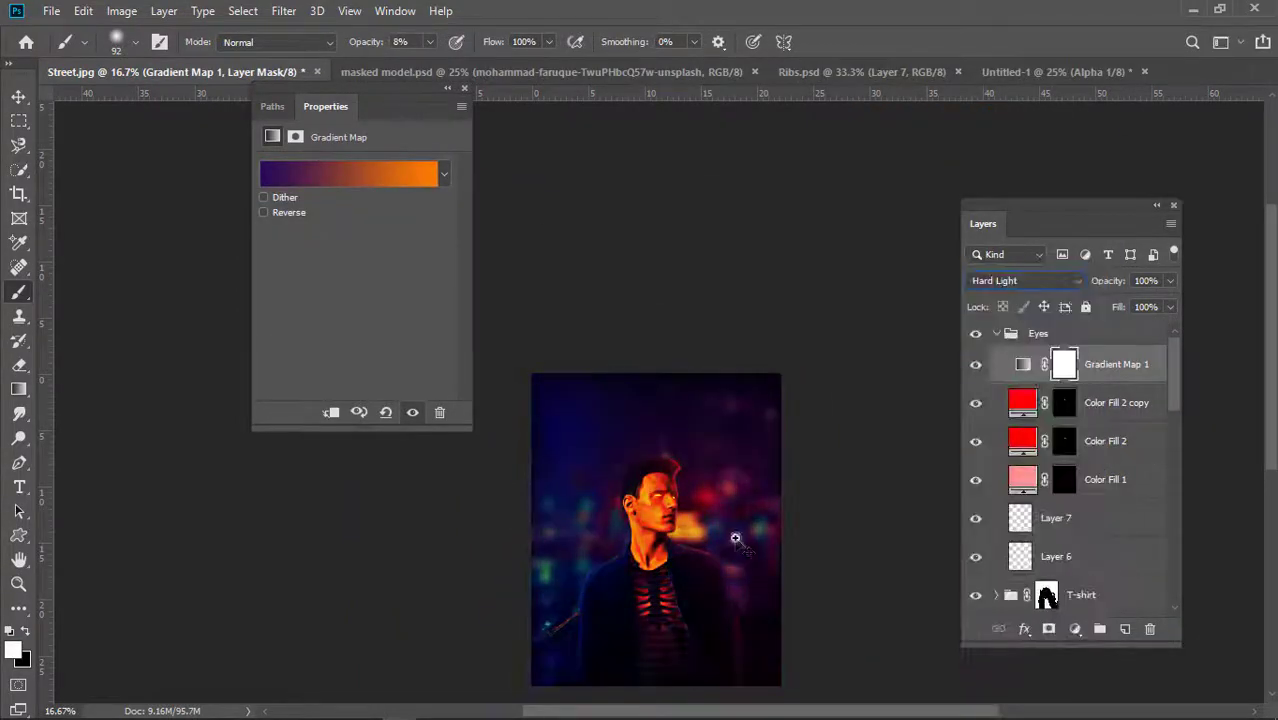
{"action": "scroll", "coordinate": [734, 536], "scroll_direction": "up", "scroll_amount": 1}
{"action": "scroll", "coordinate": [730, 520], "scroll_direction": "down", "scroll_amount": 3}
{"action": "left_click", "coordinate": [447, 88]}
{"action": "scroll", "coordinate": [680, 230], "scroll_direction": "up", "scroll_amount": 2}
{"action": "left_click", "coordinate": [1036, 281]}
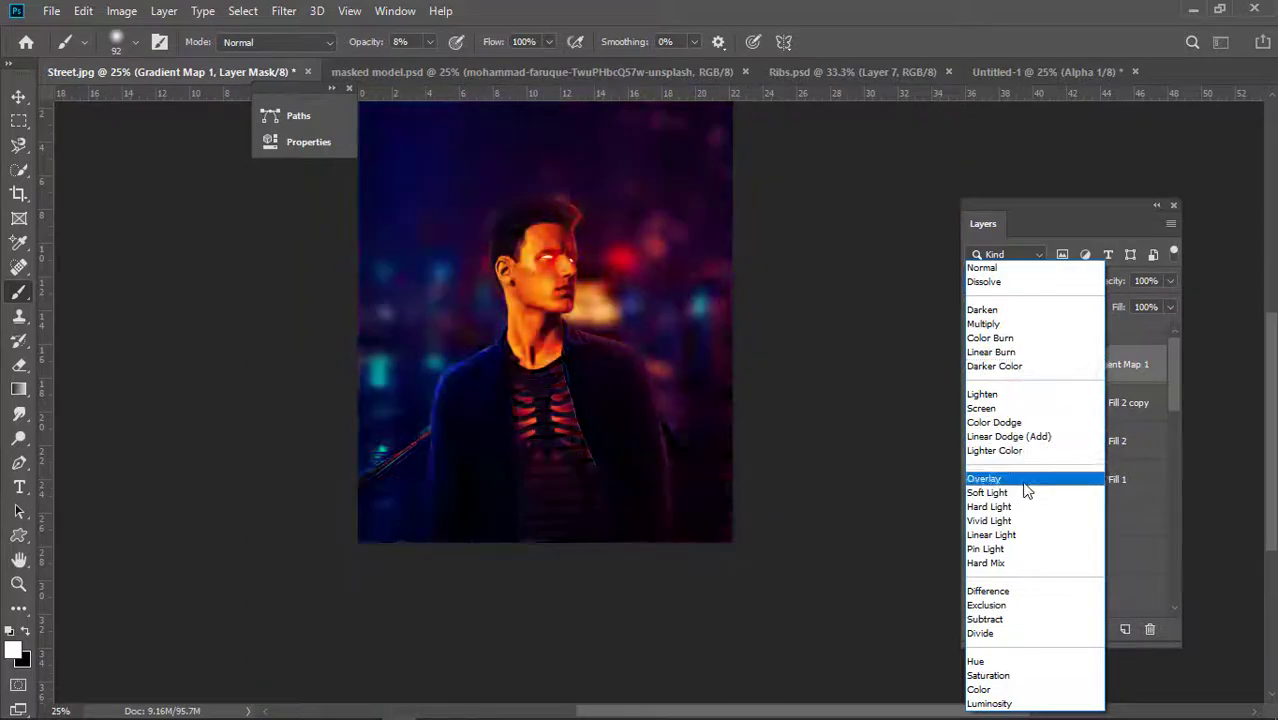
{"action": "left_click", "coordinate": [1027, 480]}
{"action": "left_click_drag", "start_coordinate": [1170, 282], "coordinate": [1142, 303]}
{"action": "scroll", "coordinate": [850, 350], "scroll_direction": "up", "scroll_amount": 2}
{"action": "left_click_drag", "start_coordinate": [1105, 368], "coordinate": [1069, 323]}
Add a Color Lookup adjustment above the Gradient Map, compare several 3D LUTs and apply 2Strip.look.
{"action": "left_click", "coordinate": [1075, 629]}
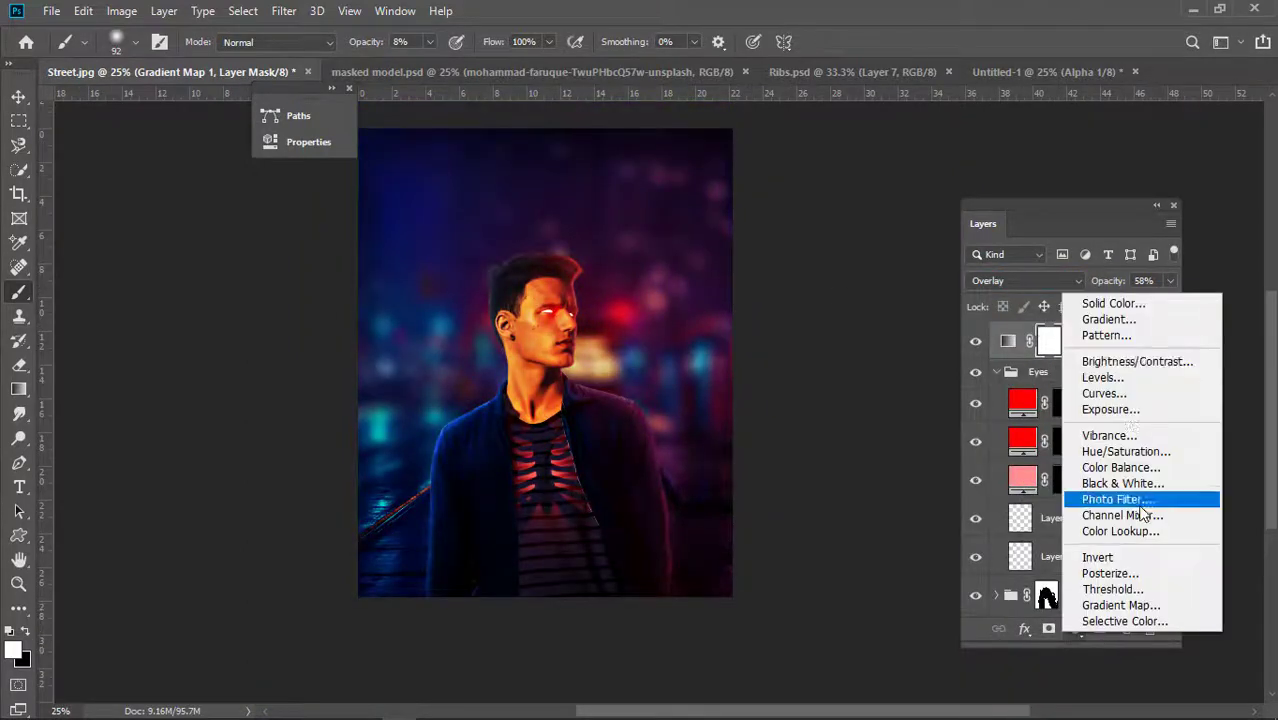
{"action": "left_click", "coordinate": [1132, 531]}
{"action": "left_click", "coordinate": [311, 170]}
{"action": "left_click", "coordinate": [311, 204]}
{"action": "left_click", "coordinate": [313, 173]}
{"action": "left_click", "coordinate": [305, 262]}
{"action": "left_click", "coordinate": [313, 172]}
{"action": "left_click", "coordinate": [303, 280]}
{"action": "left_click", "coordinate": [313, 172]}
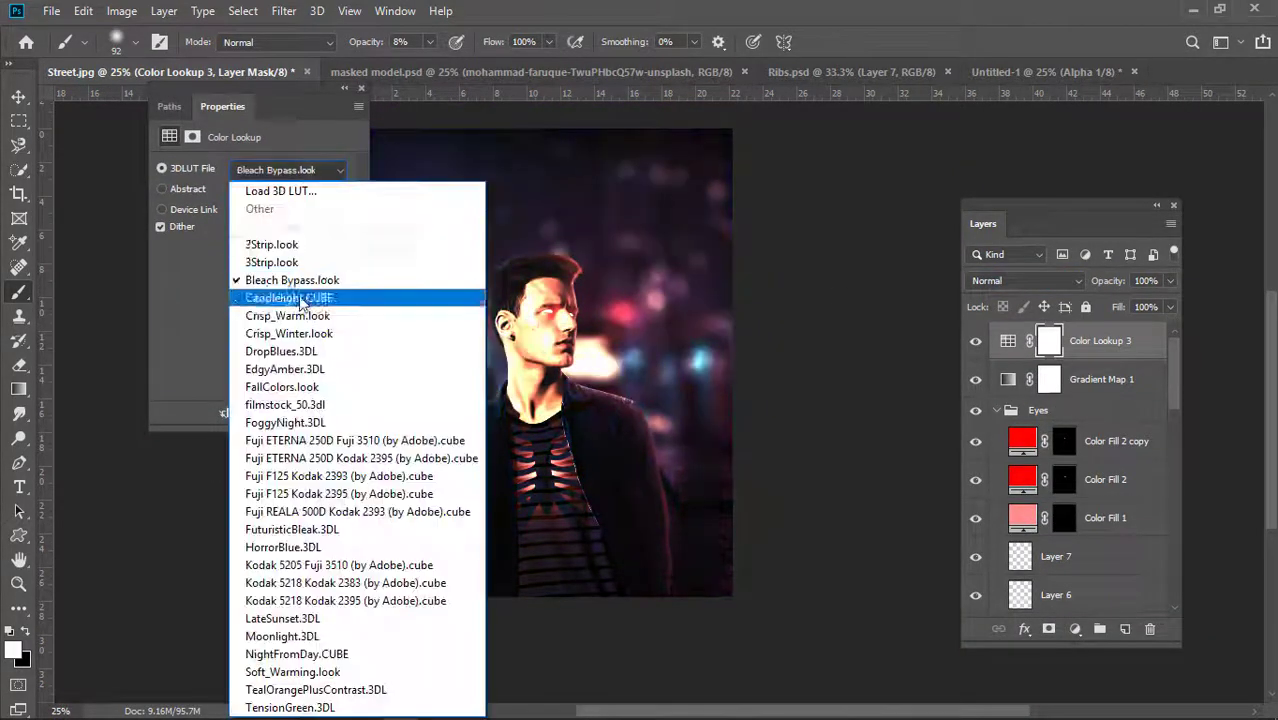
{"action": "left_click", "coordinate": [303, 332]}
{"action": "left_click", "coordinate": [314, 174]}
{"action": "left_click", "coordinate": [308, 243]}
Try brightening the whole image with a Curves adjustment above the Color Lookup layer, and remove it.
{"action": "left_click", "coordinate": [1075, 629]}
{"action": "left_click", "coordinate": [1110, 396]}
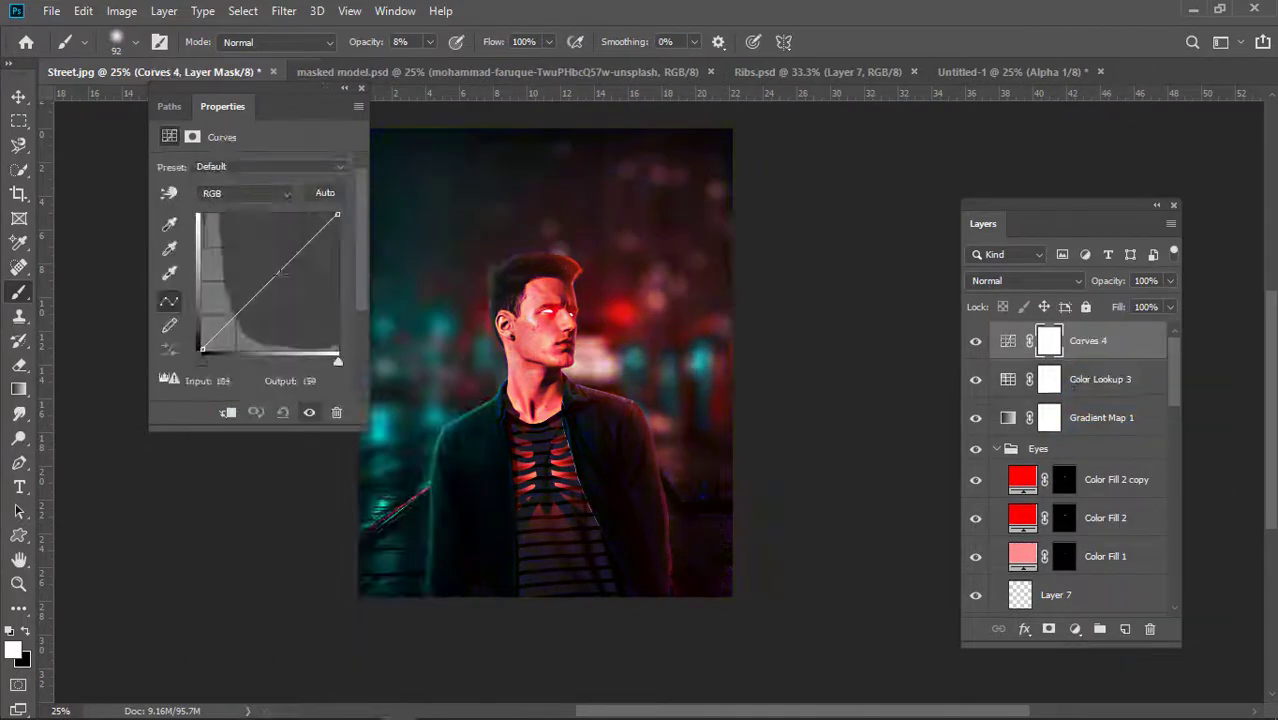
{"action": "left_click_drag", "start_coordinate": [255, 300], "coordinate": [240, 268]}
{"action": "right_click", "coordinate": [1090, 342]}
{"action": "left_click", "coordinate": [553, 285]}
{"action": "left_click", "coordinate": [1075, 628]}
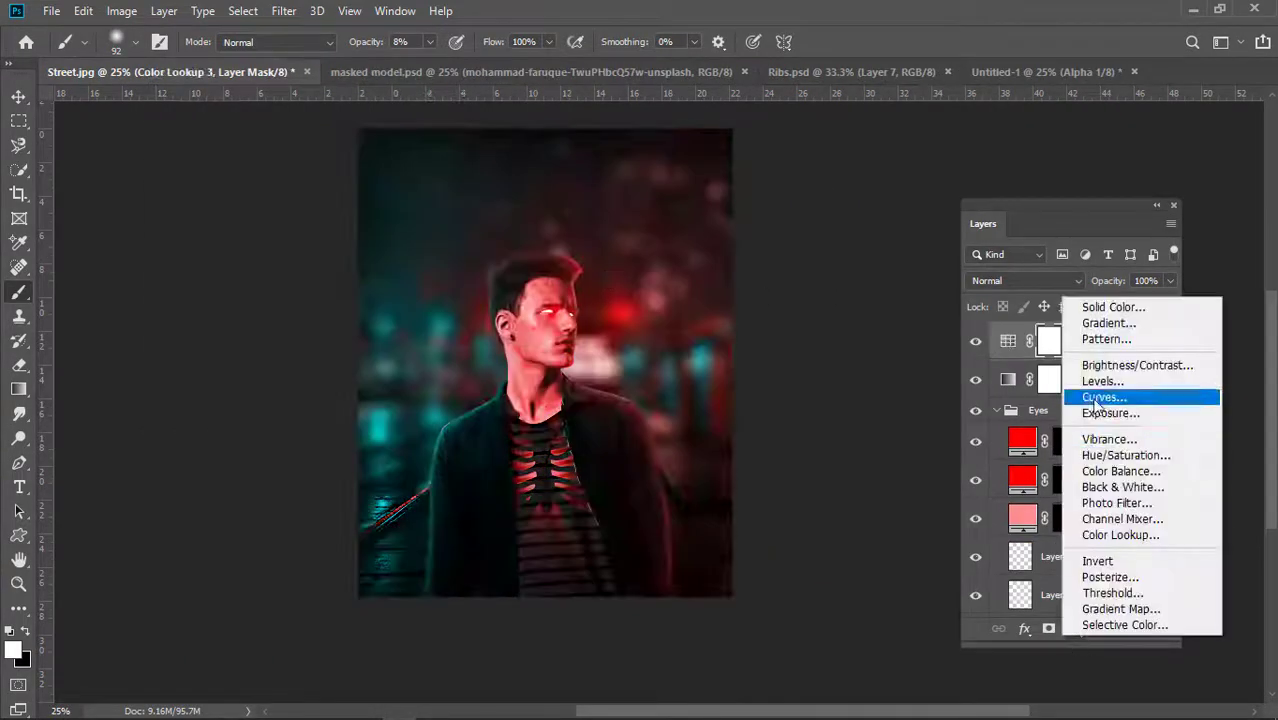
{"action": "left_click", "coordinate": [1100, 395]}
{"action": "left_click", "coordinate": [363, 96]}
{"action": "right_click", "coordinate": [1110, 341]}
{"action": "left_click", "coordinate": [908, 118]}
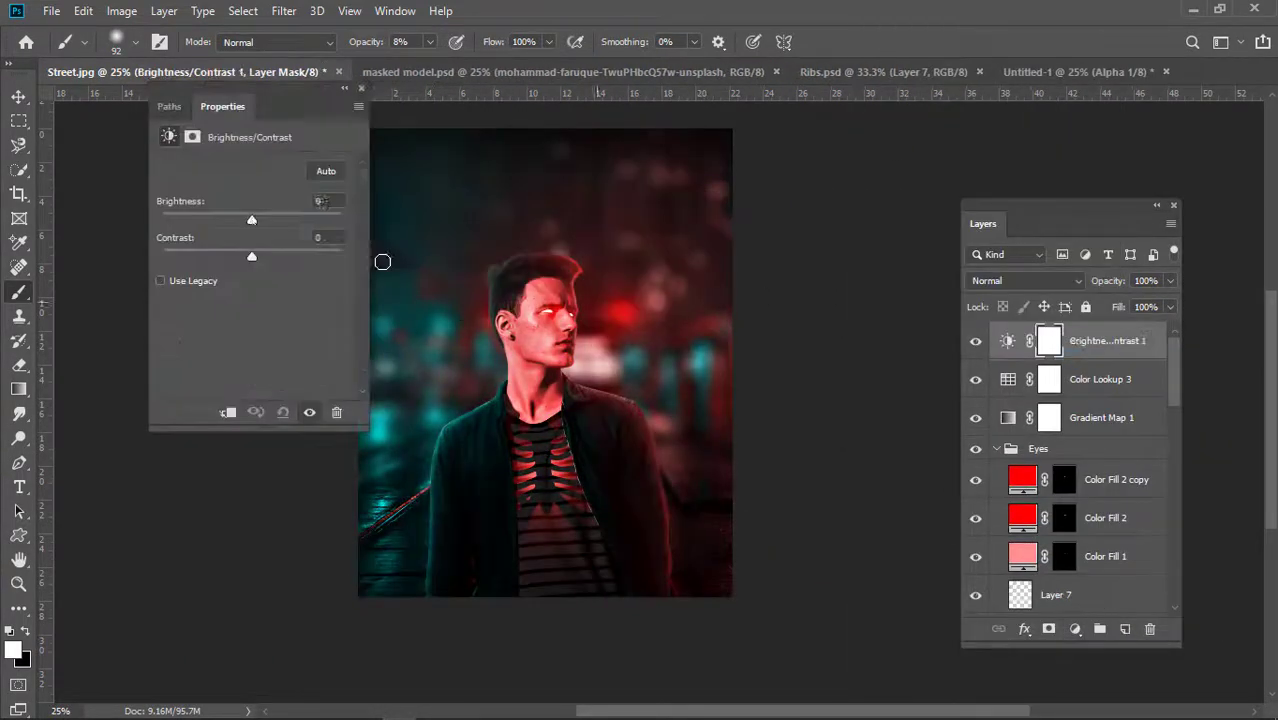
Lower the brightness in the Brightness/Contrast adjustment, invert its mask and paint the effect around the eyes and nose with a 92 px brush.
{"action": "left_click_drag", "start_coordinate": [251, 217], "coordinate": [205, 217]}
{"action": "left_click", "coordinate": [363, 96]}
{"action": "key", "text": "ctrl+i"}
{"action": "scroll", "coordinate": [553, 310], "scroll_direction": "up", "scroll_amount": 5}
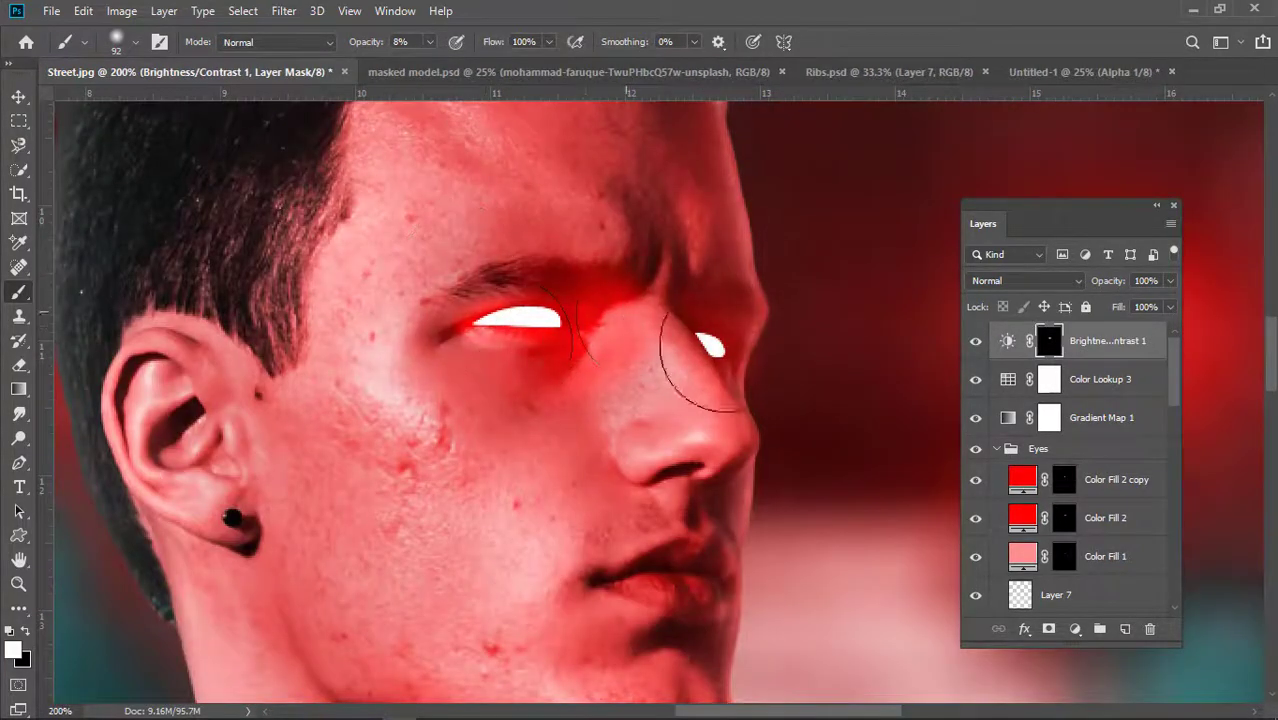
{"action": "left_click", "coordinate": [1076, 629]}
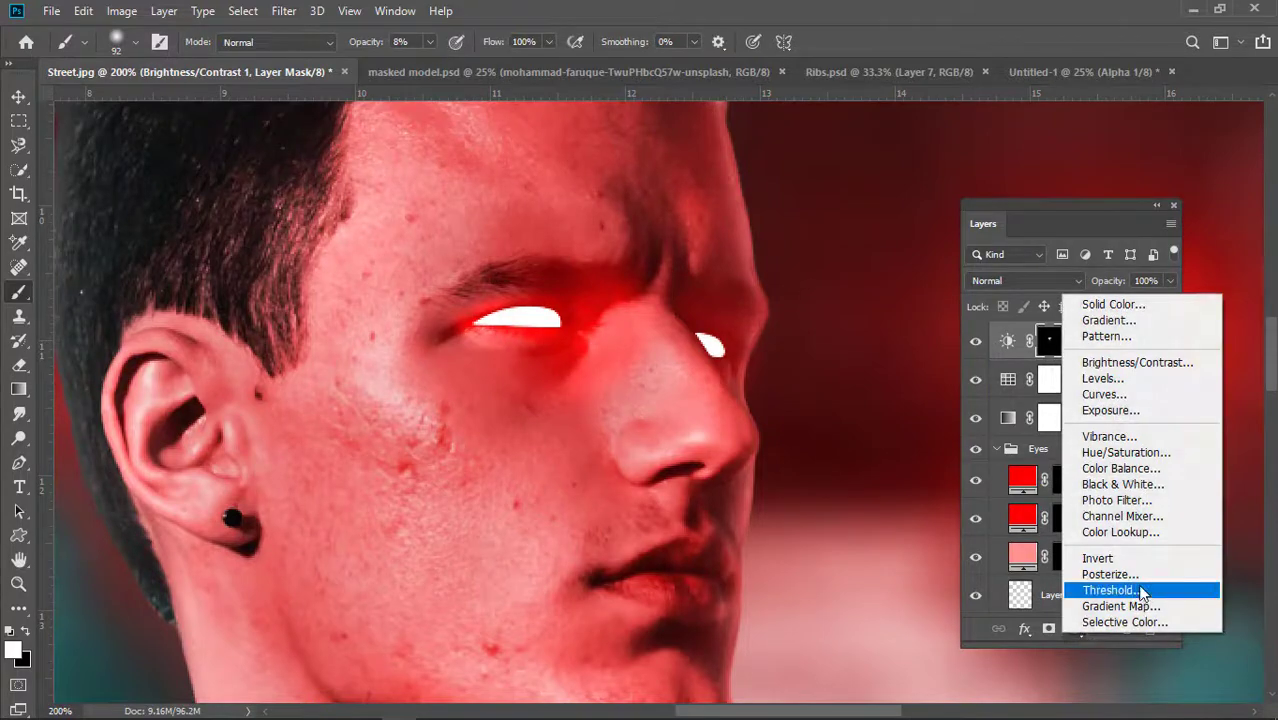
{"action": "left_click", "coordinate": [1110, 590]}
{"action": "key", "text": "ctrl+z"}
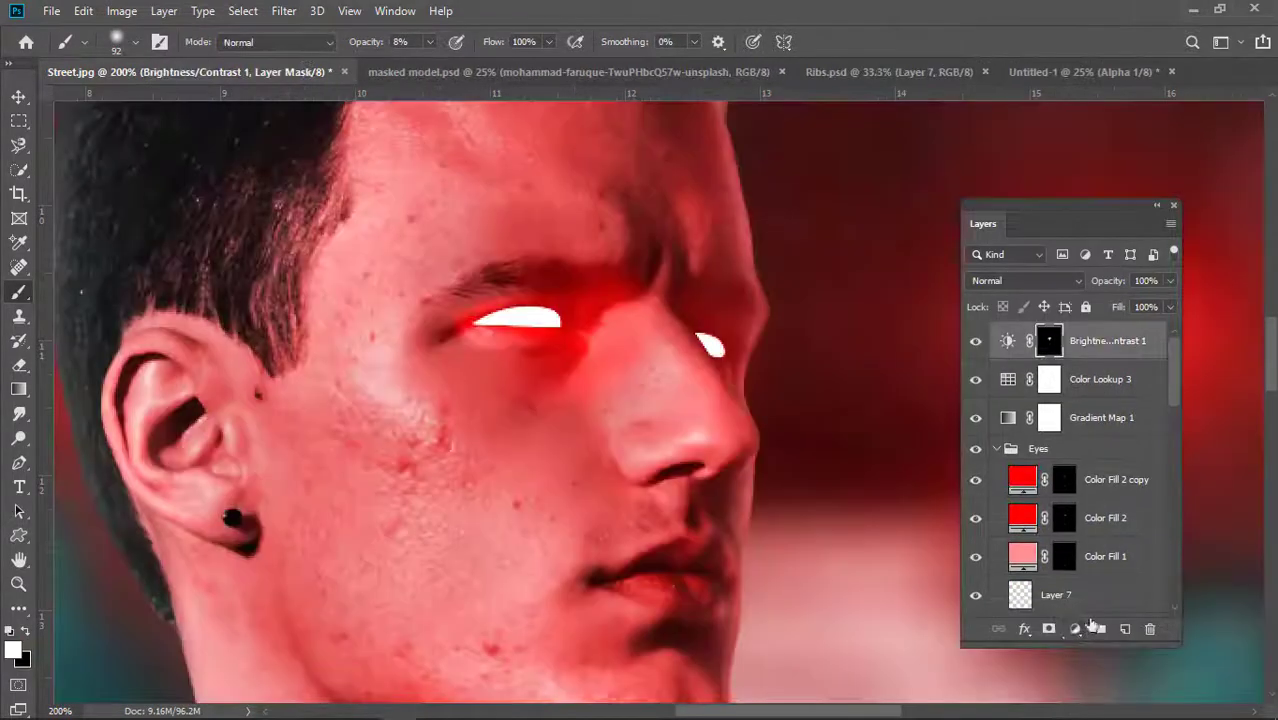
{"action": "left_click", "coordinate": [1076, 629]}
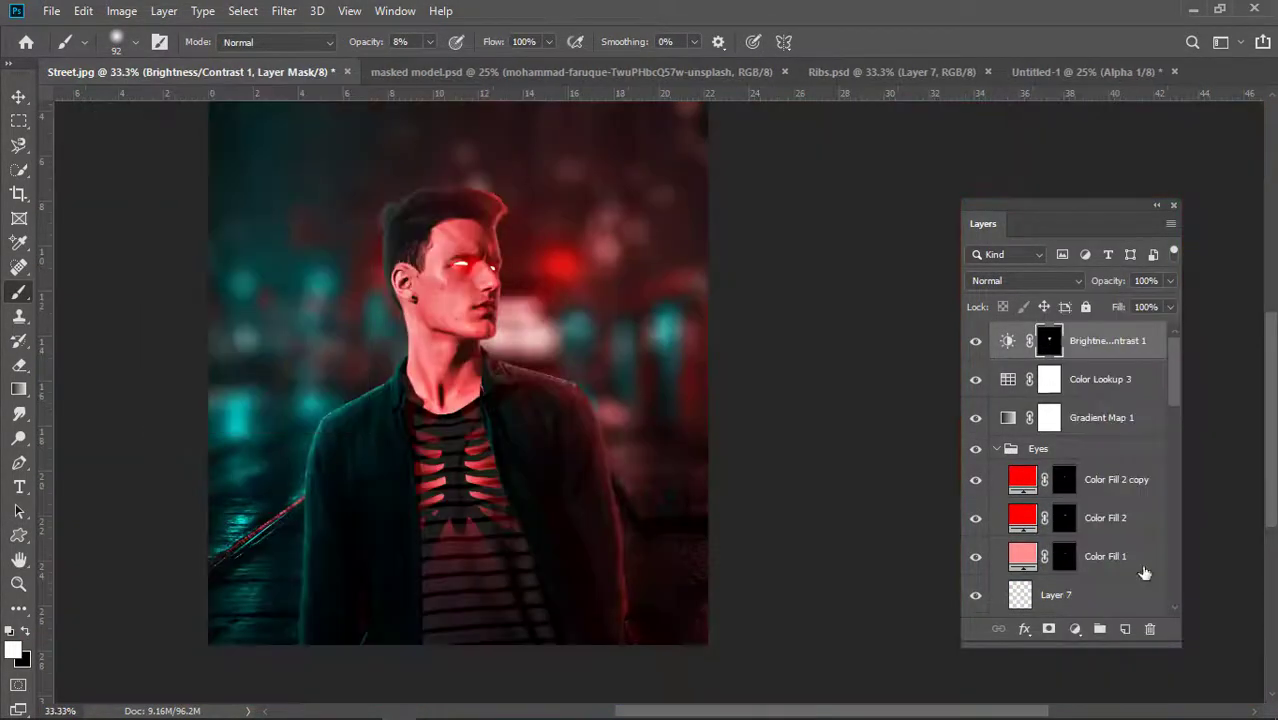
Add a Color Balance adjustment above the Brightness/Contrast layer and set the Shadows Cyan-Red value to -57.
{"action": "left_click", "coordinate": [1076, 629]}
{"action": "left_click", "coordinate": [1121, 464]}
{"action": "left_click_drag", "start_coordinate": [190, 115], "coordinate": [805, 62]}
{"action": "left_click", "coordinate": [755, 119]}
{"action": "left_click_drag", "start_coordinate": [672, 72], "coordinate": [746, 107]}
{"action": "left_click", "coordinate": [569, 149]}
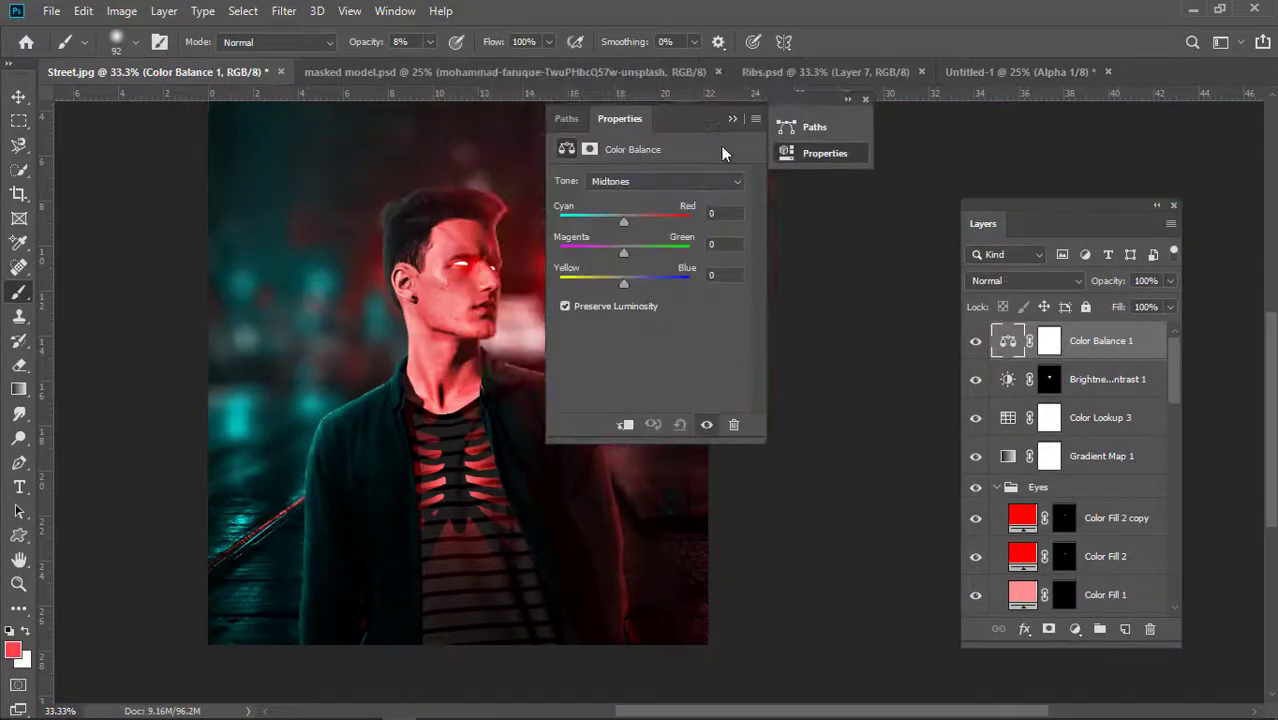
{"action": "left_click", "coordinate": [852, 101]}
{"action": "left_click_drag", "start_coordinate": [840, 103], "coordinate": [760, 152]}
{"action": "left_click_drag", "start_coordinate": [750, 273], "coordinate": [713, 275]}
{"action": "left_click", "coordinate": [756, 235]}
{"action": "left_click", "coordinate": [745, 250]}
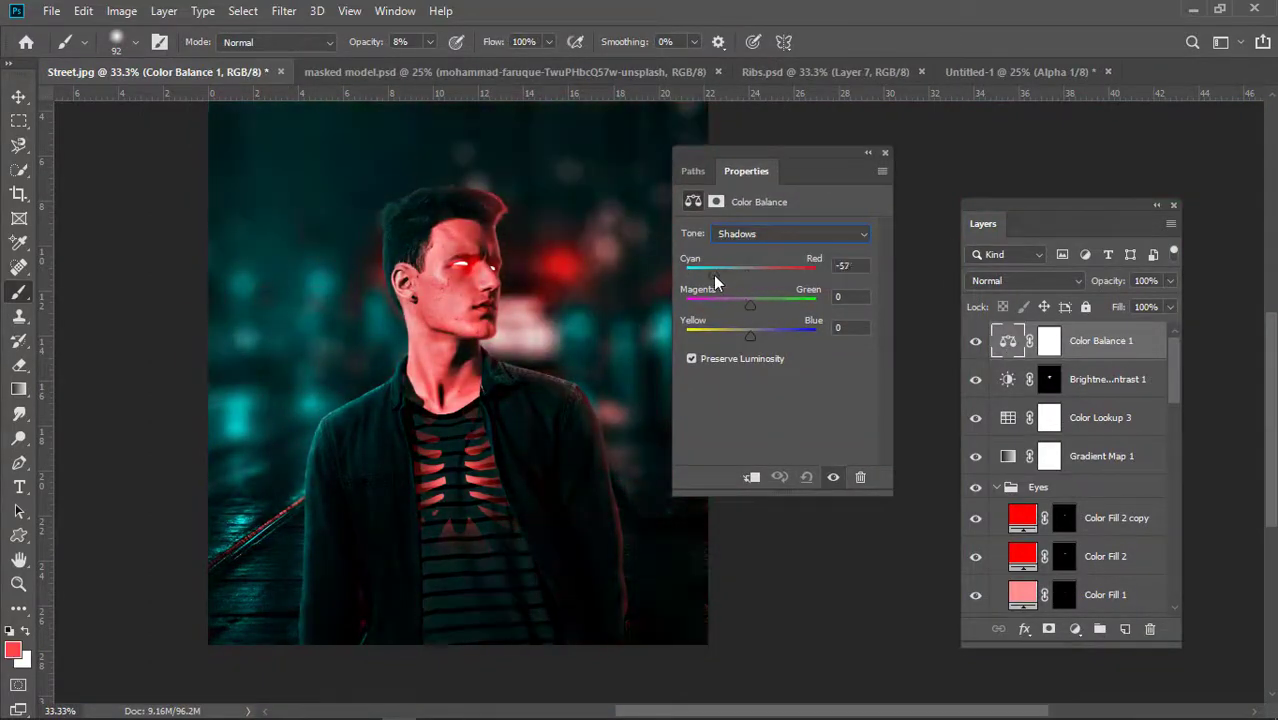
{"action": "left_click", "coordinate": [884, 153]}
Invert the Color Balance mask and paint the cyan shadows onto the jacket's red-lit side with a 36 px brush at 8% opacity.
{"action": "key", "text": "ctrl+i"}
{"action": "key", "text": "d"}
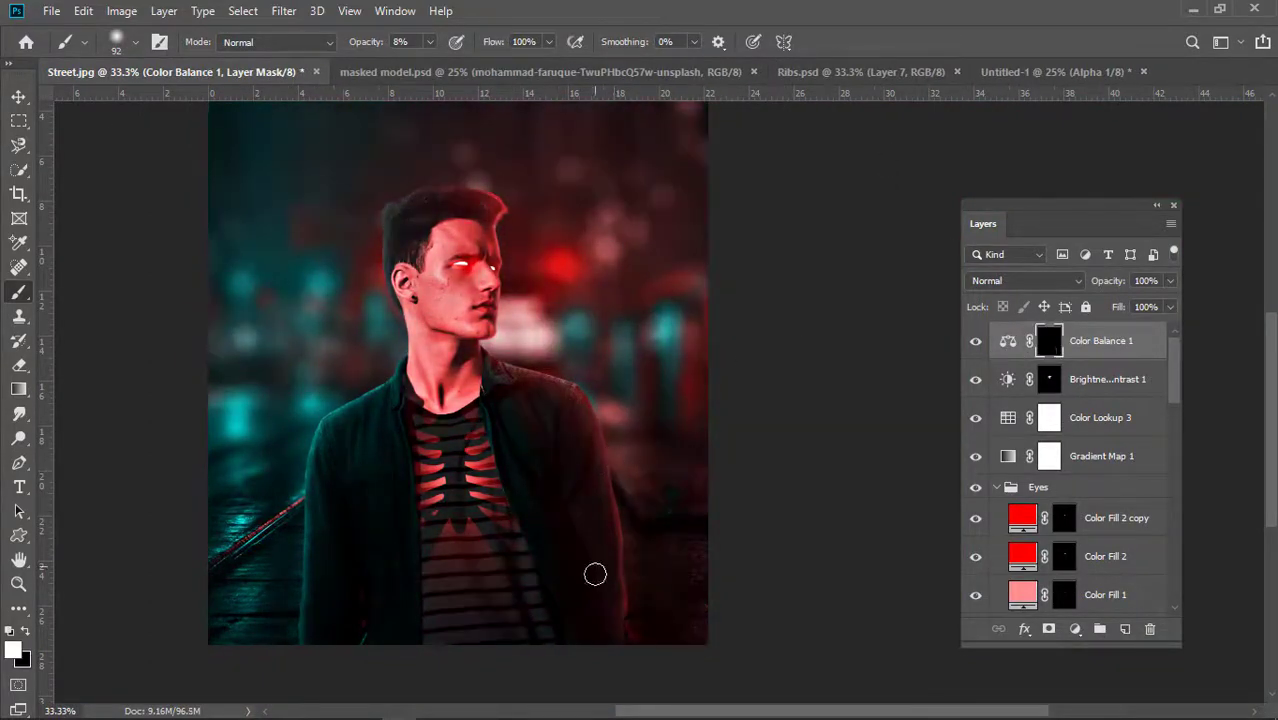
{"action": "scroll", "coordinate": [617, 558], "scroll_direction": "up", "scroll_amount": 3}
{"action": "left_click", "coordinate": [136, 42]}
{"action": "left_click_drag", "start_coordinate": [131, 80], "coordinate": [78, 80]}
{"action": "left_click_drag", "start_coordinate": [635, 500], "coordinate": [623, 406]}
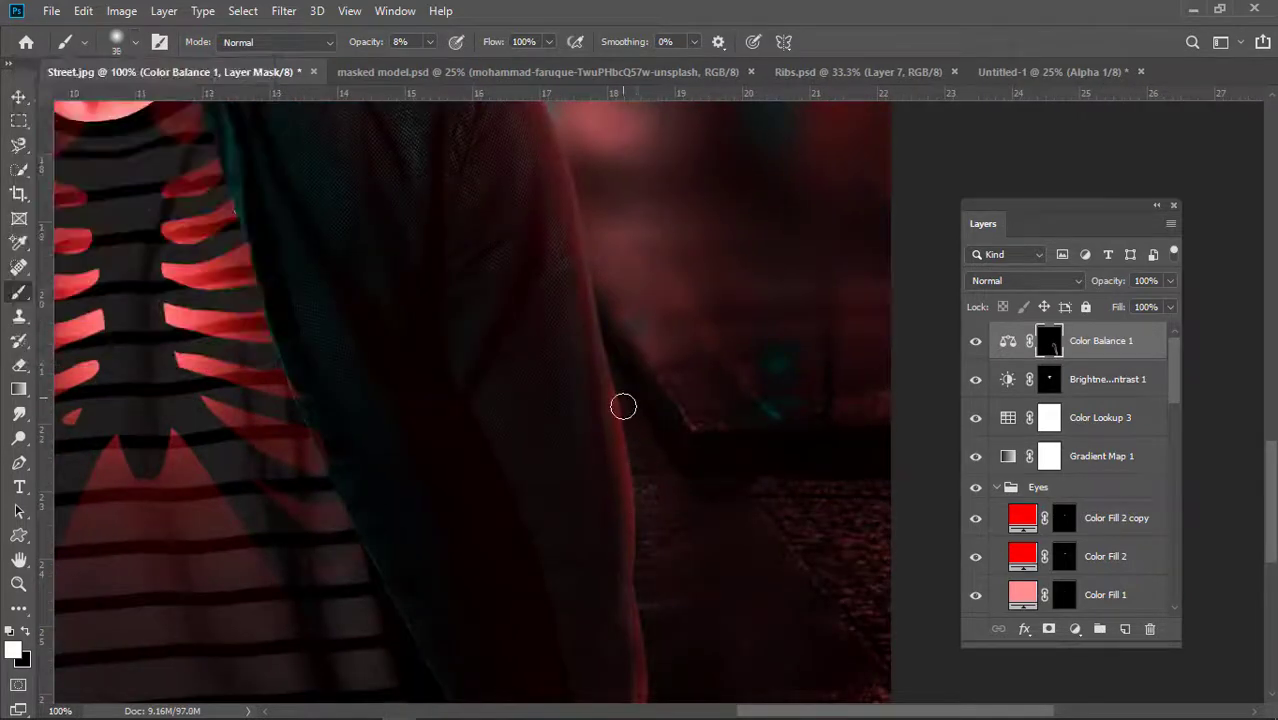
{"action": "key", "text": "alt+space"}
{"action": "scroll", "coordinate": [655, 318], "scroll_direction": "down", "scroll_amount": 3}
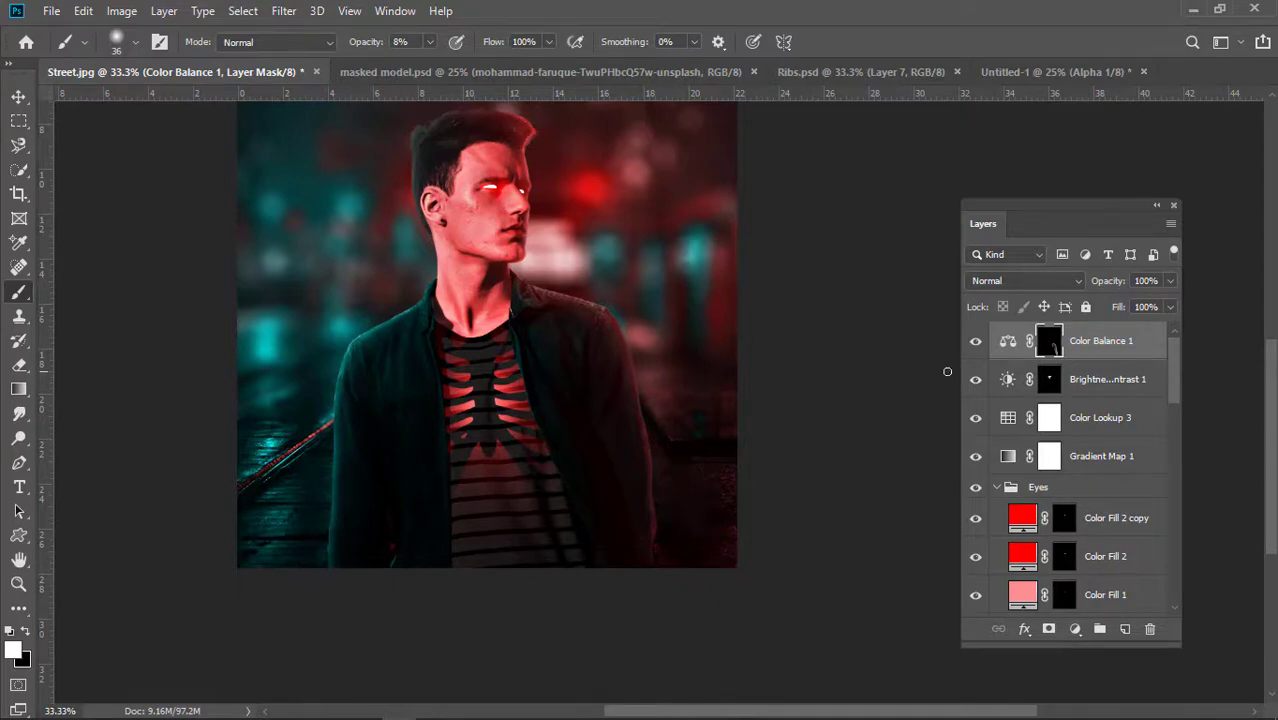
Add a Vibrance adjustment and a Hue/Saturation adjustment above the Color Balance layer.
{"action": "left_click", "coordinate": [1075, 629]}
{"action": "left_click", "coordinate": [1170, 437]}
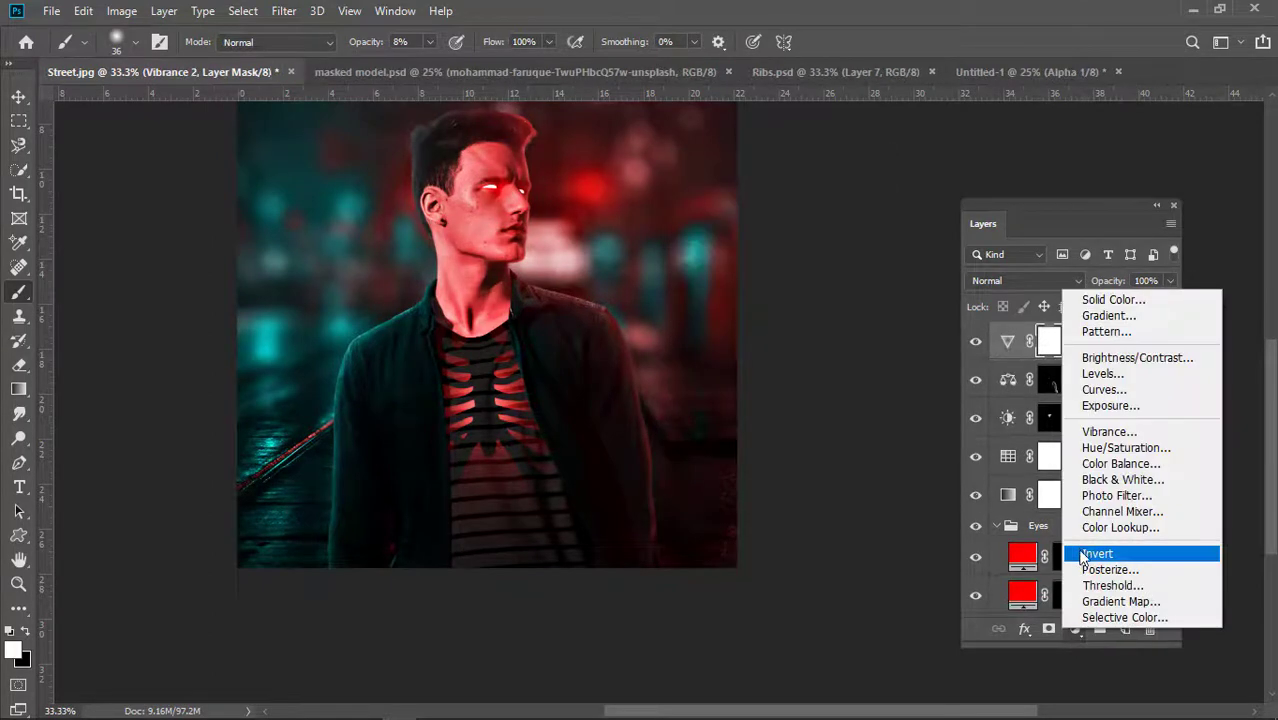
{"action": "left_click", "coordinate": [1098, 462]}
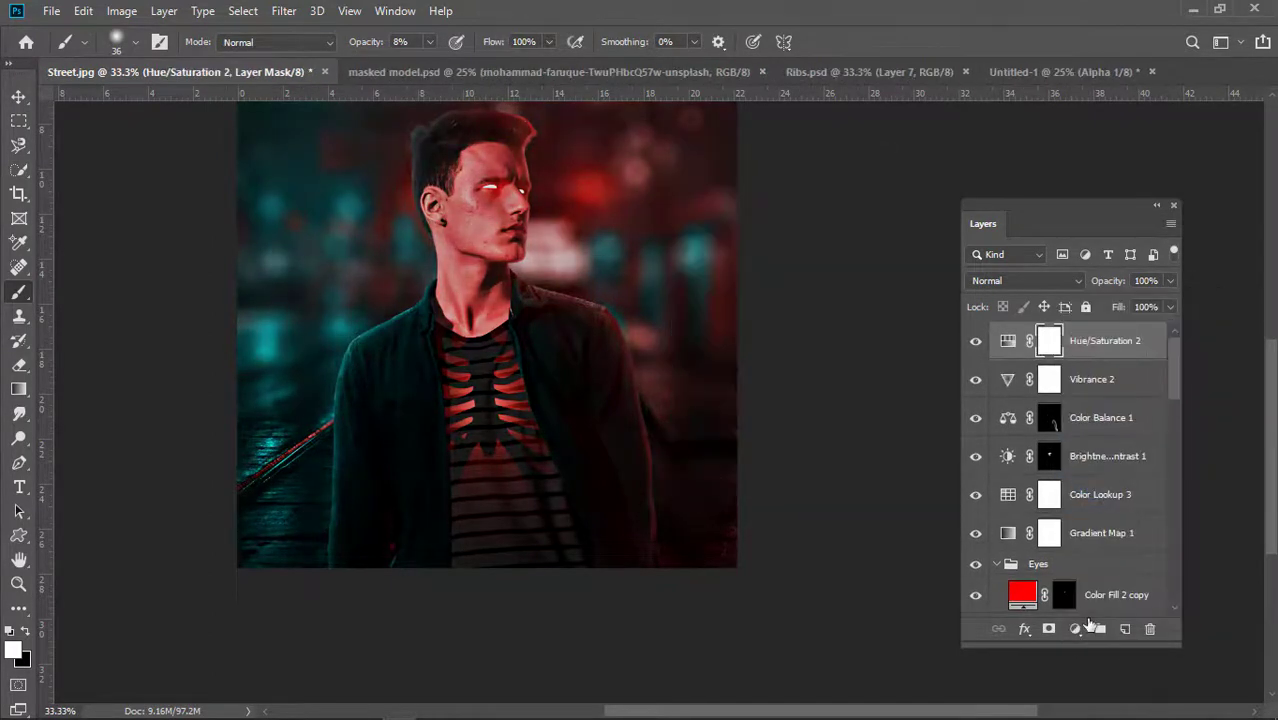
Add a Photo Filter adjustment above the Hue/Saturation layer using Warming Filter (LBA) at 64% density.
{"action": "left_click", "coordinate": [1077, 628]}
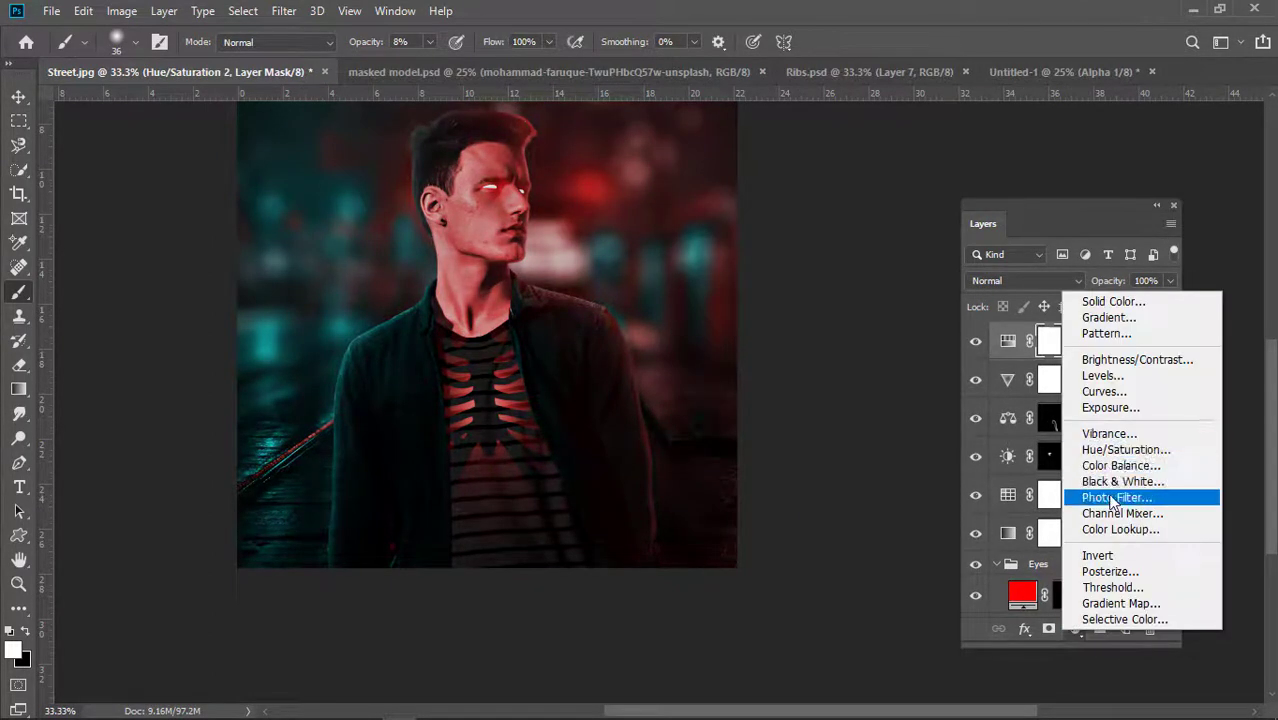
{"action": "left_click", "coordinate": [1112, 500]}
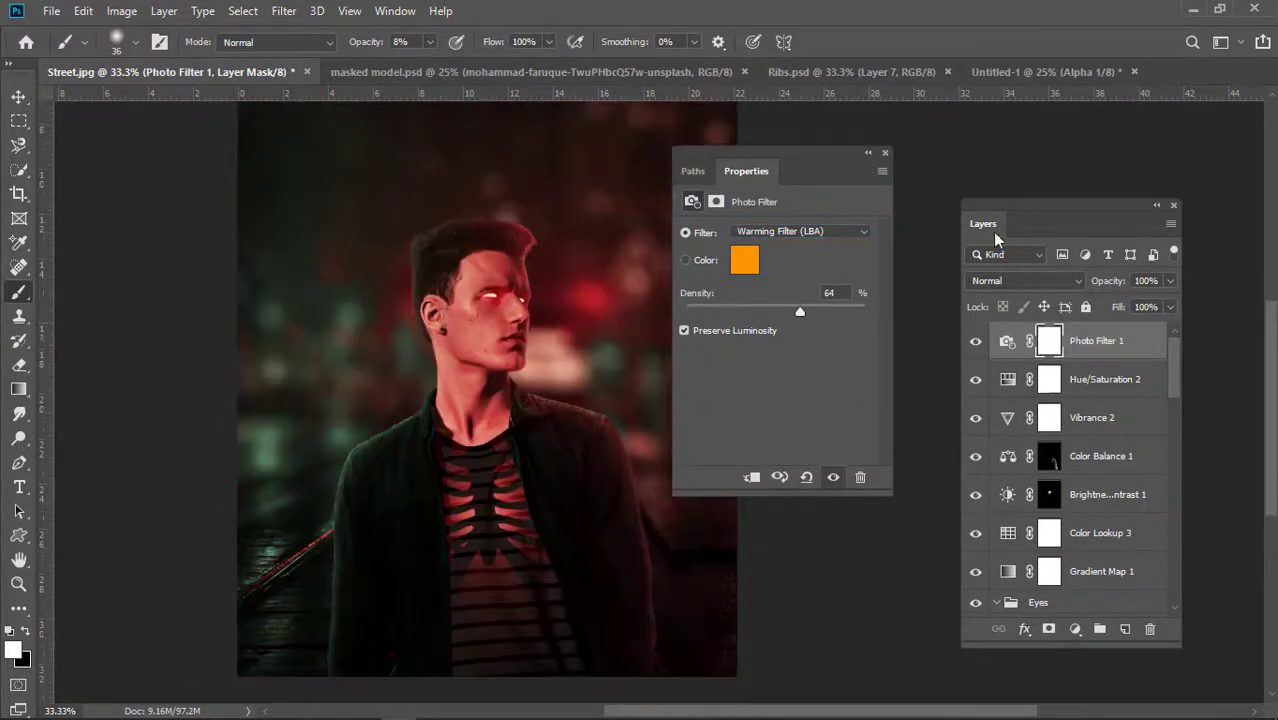
{"action": "left_click", "coordinate": [800, 231]}
{"action": "left_click", "coordinate": [780, 233]}
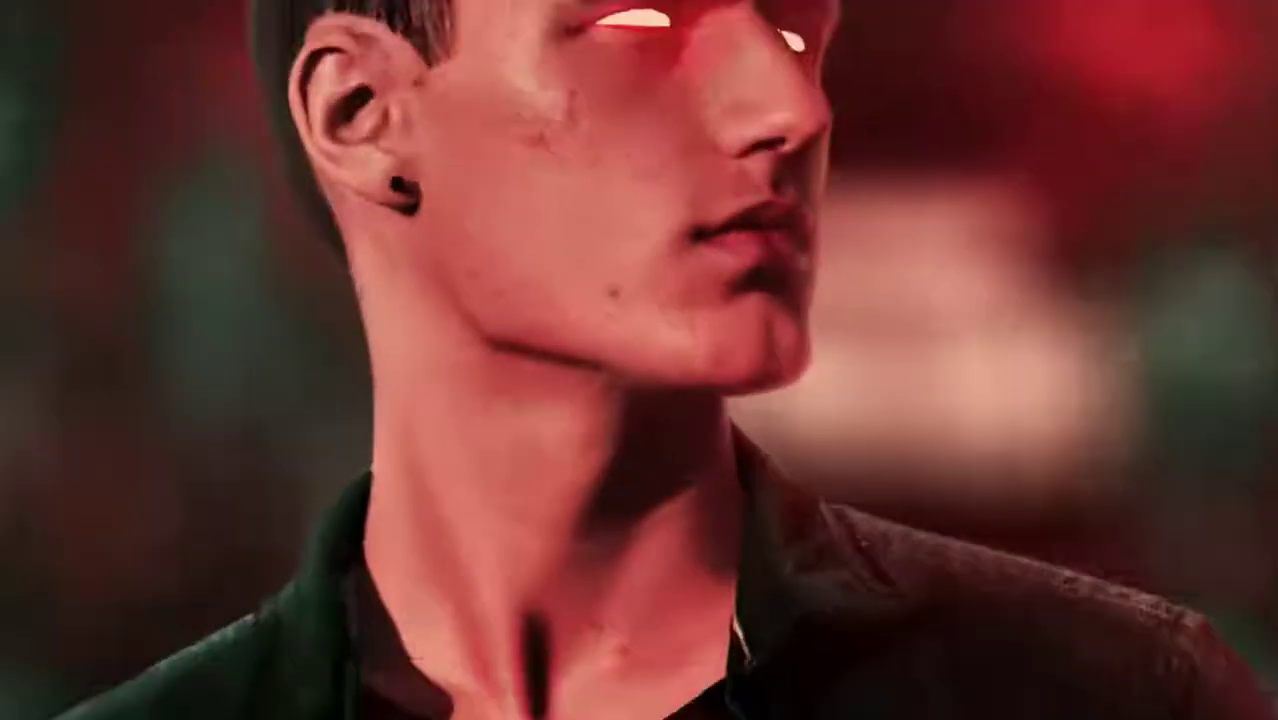